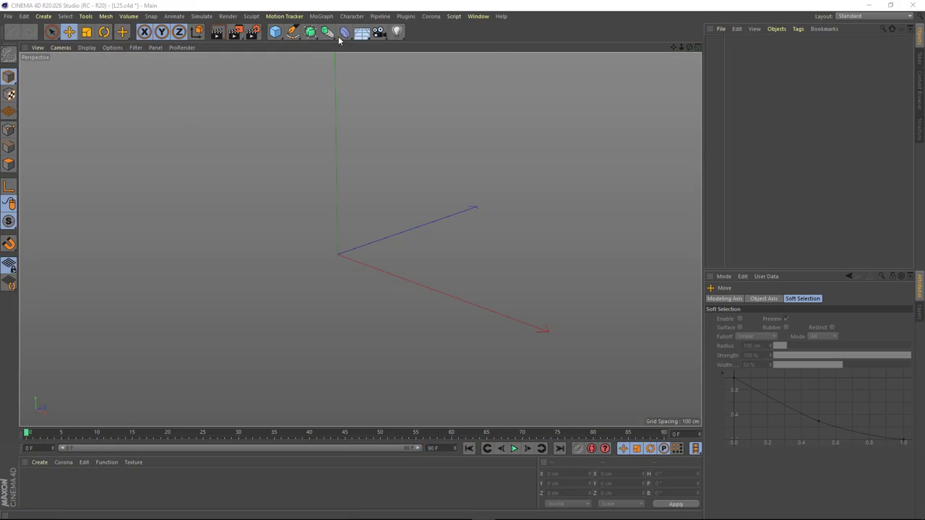
- Add a cylinder with 16 cm radius and 500 cm height, shown in Gouraud Shading (Lines)
left_click(276, 36)
left_click(470, 48)
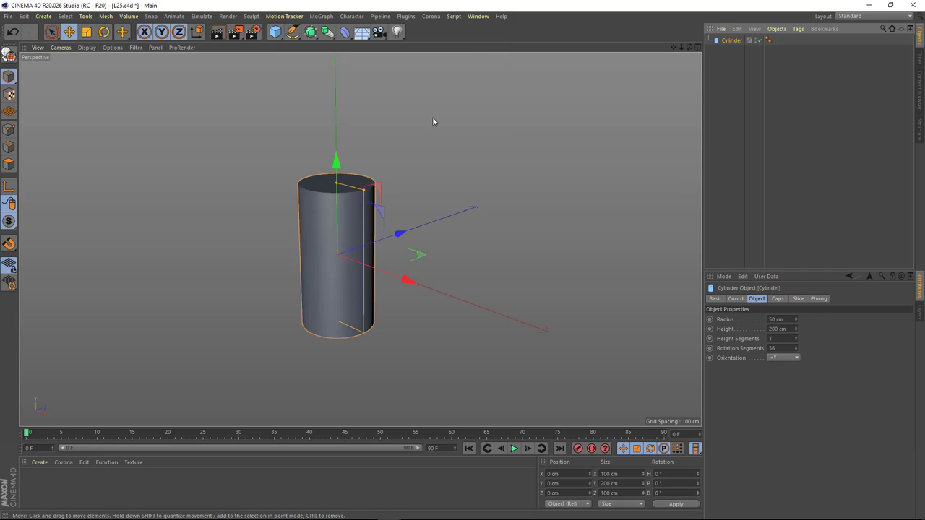
left_click(87, 47)
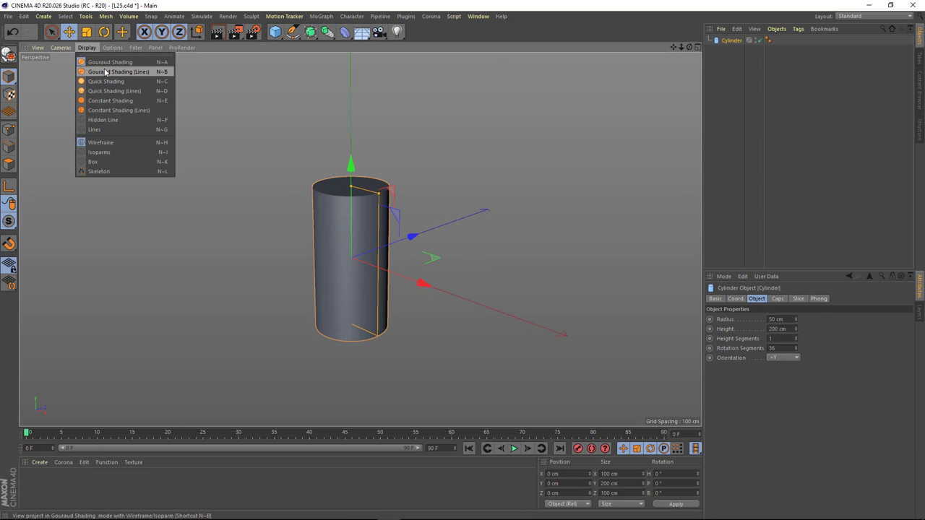
left_click(106, 73)
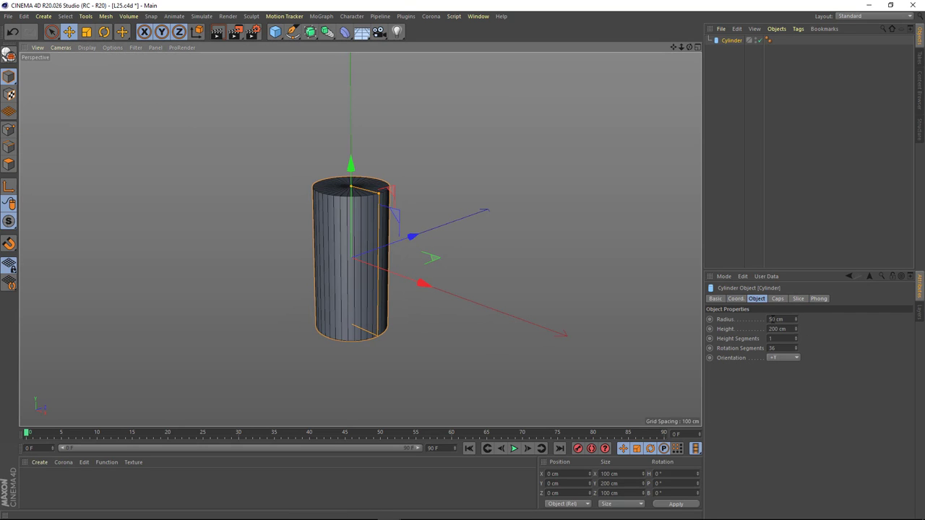
left_click(772, 318)
type("10")
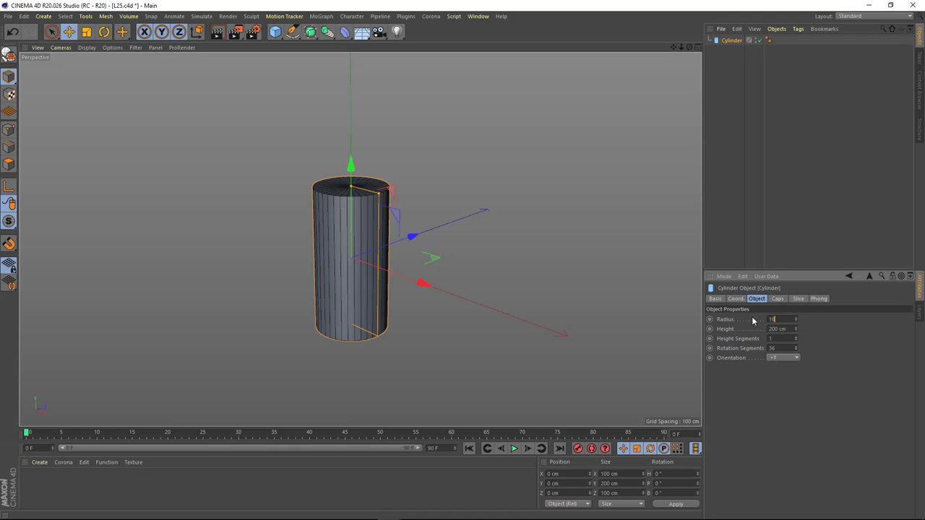
key("Return")
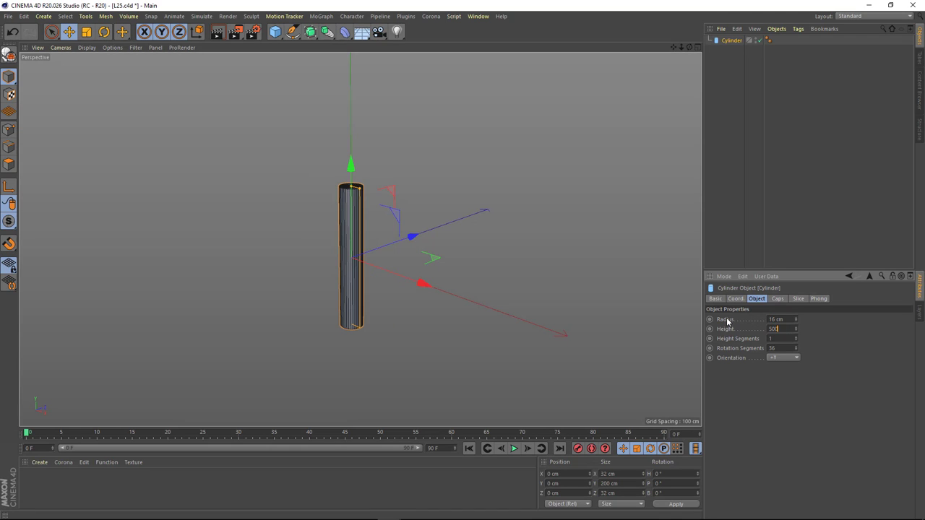
key("Return")
- Enable filleted caps on the tall cylinder, giving rounded ends with an 11 cm radius
left_click_drag(392, 201, 392, 213, "alt")
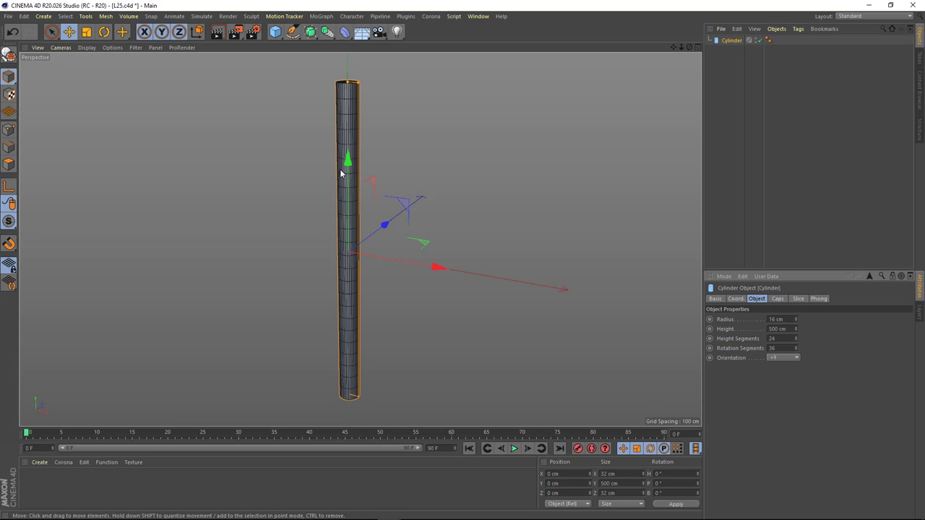
left_click_drag(341, 173, 357, 108, "alt")
left_click_drag(362, 292, 355, 273, "alt")
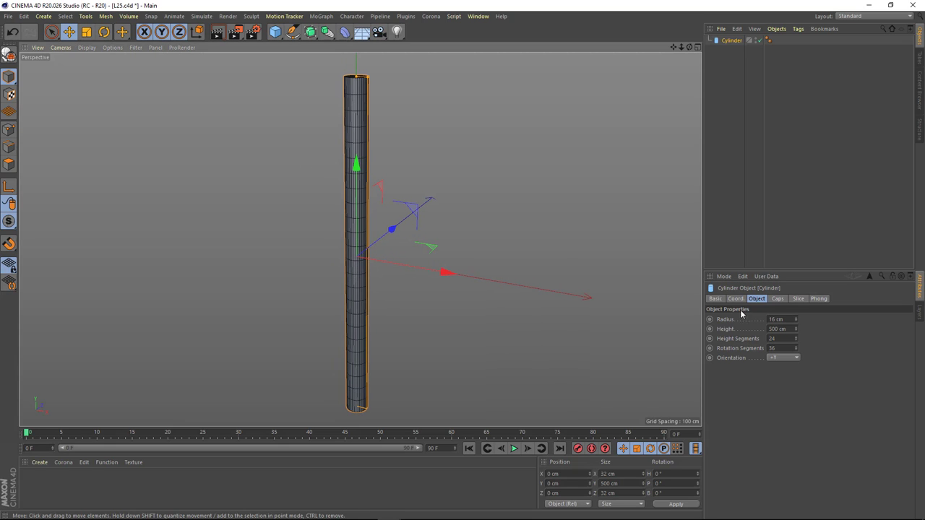
left_click(778, 299)
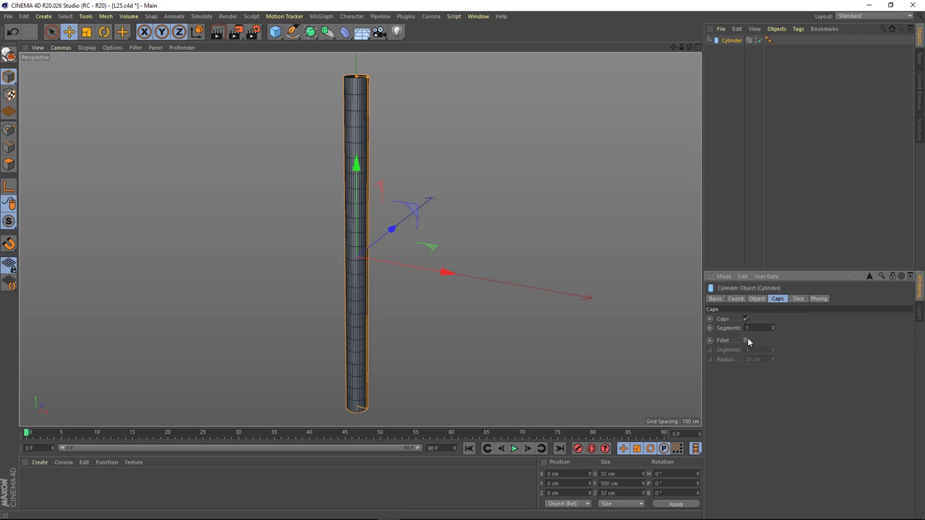
left_click(746, 341)
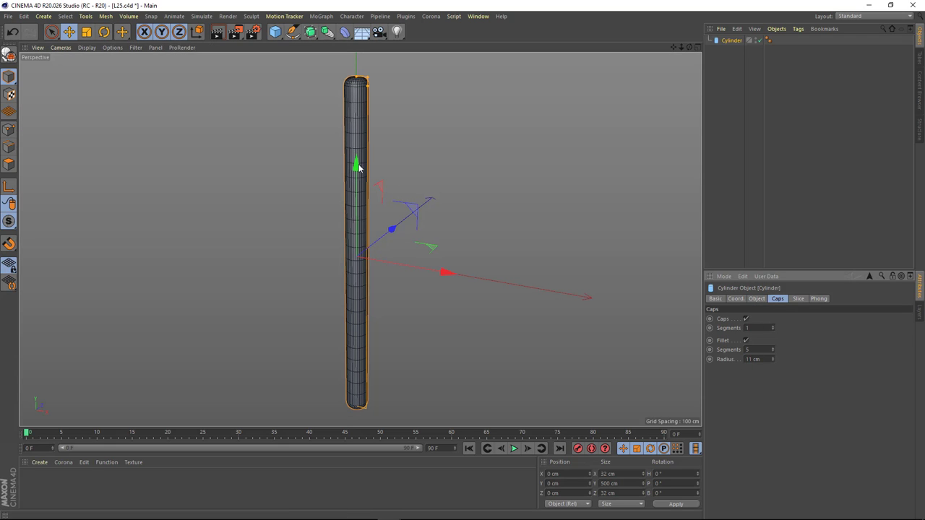
left_click_drag(415, 166, 366, 145, "alt")
- Add a Taper deformer at -60% strength and group it with the cylinder under a Null
left_click(345, 32)
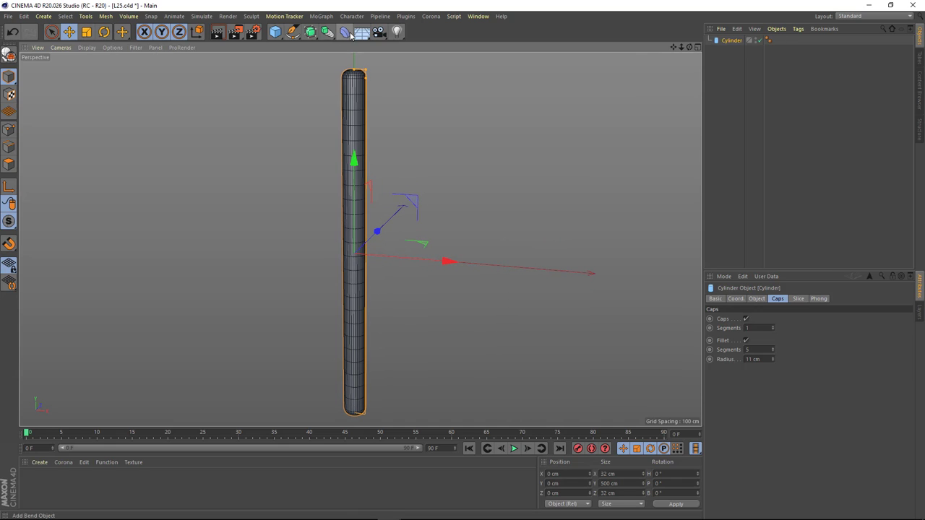
left_click(584, 46)
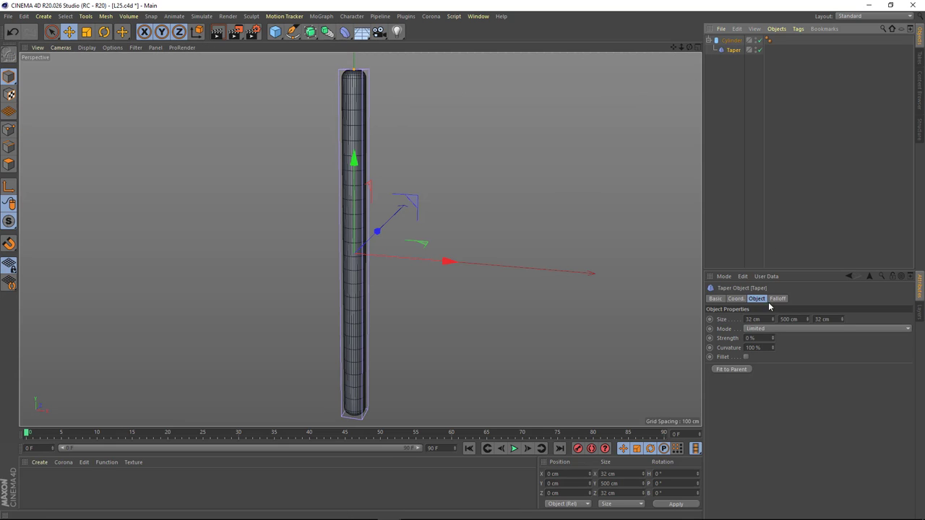
mouse_move(774, 342)
left_mouse_down()
mouse_move(409, 161)
mouse_move(773, 341)
mouse_move(767, 334)
left_mouse_up()
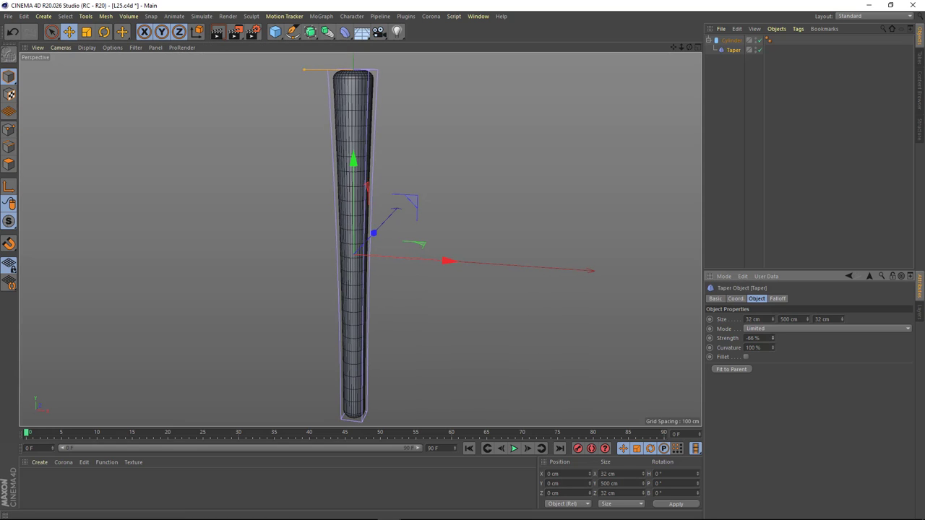
left_click(756, 339)
type("-60")
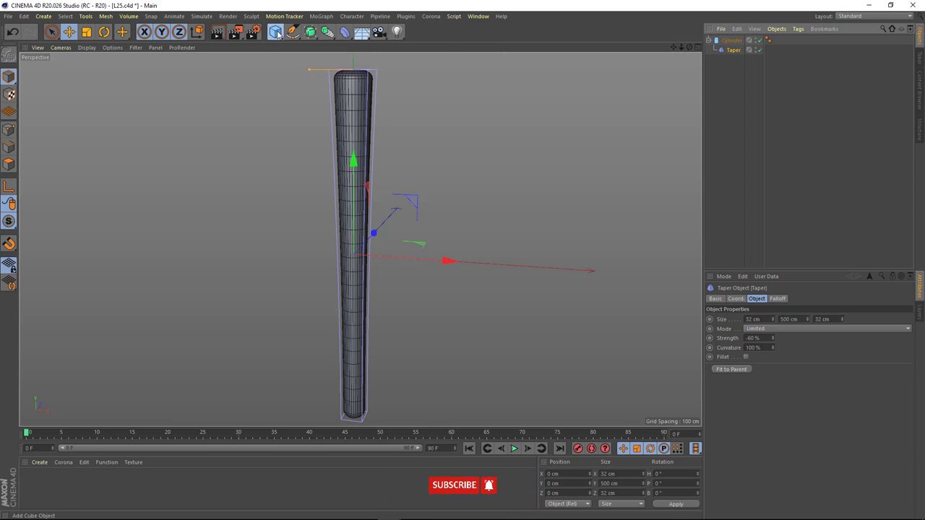
key("alt+g")
- Move the Taper deformer back under the cylinder in the hierarchy
left_click(732, 50)
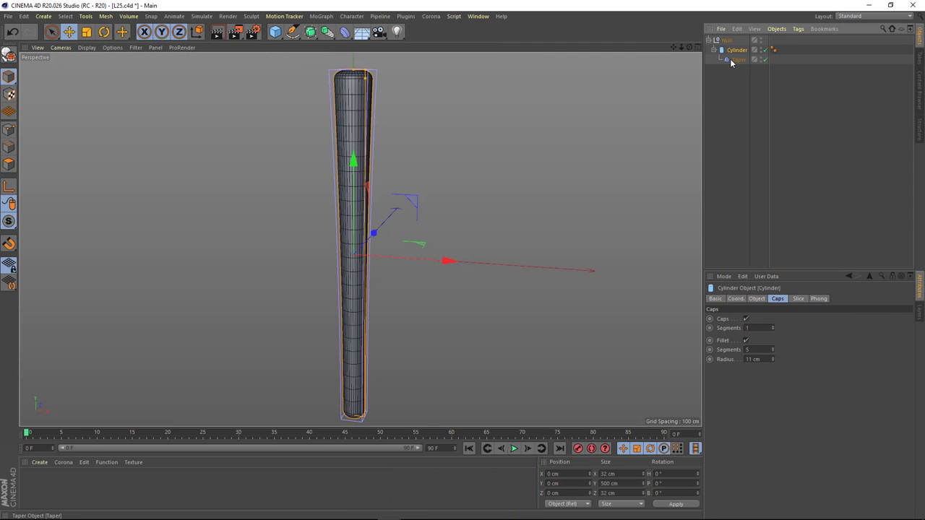
left_click(731, 61)
left_click_drag(733, 61, 739, 54)
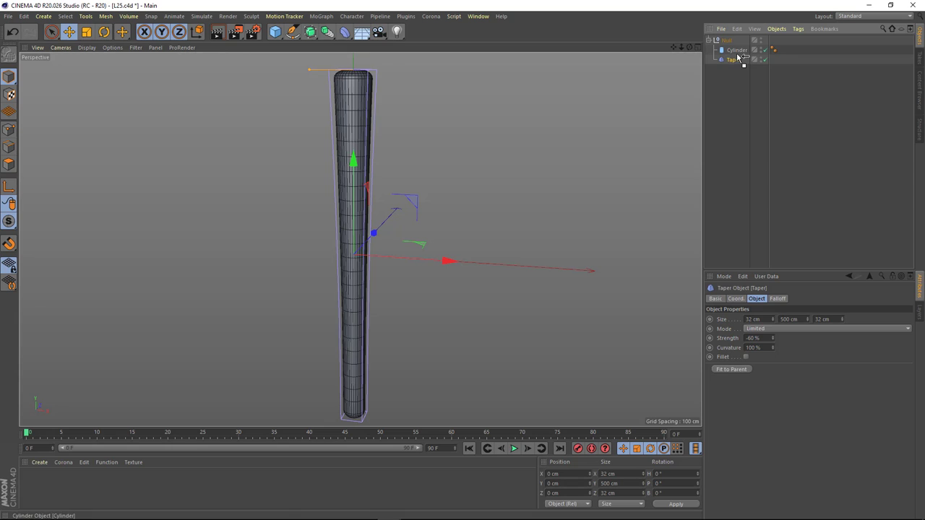
scroll(378, 97, "up", 2)
left_click(735, 52)
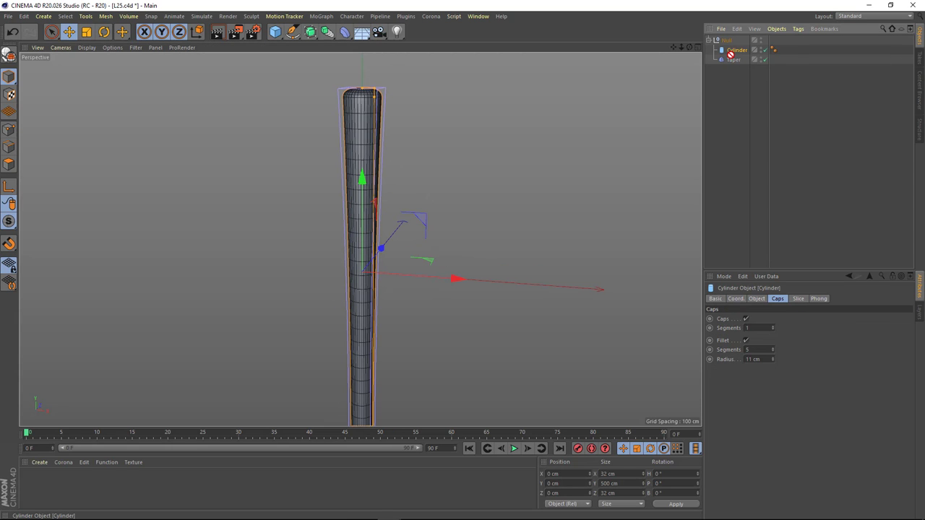
- Copy the tapered cylinder, widen the copy and give it 5 height segments
left_click_drag(735, 47, 734, 47, "ctrl")
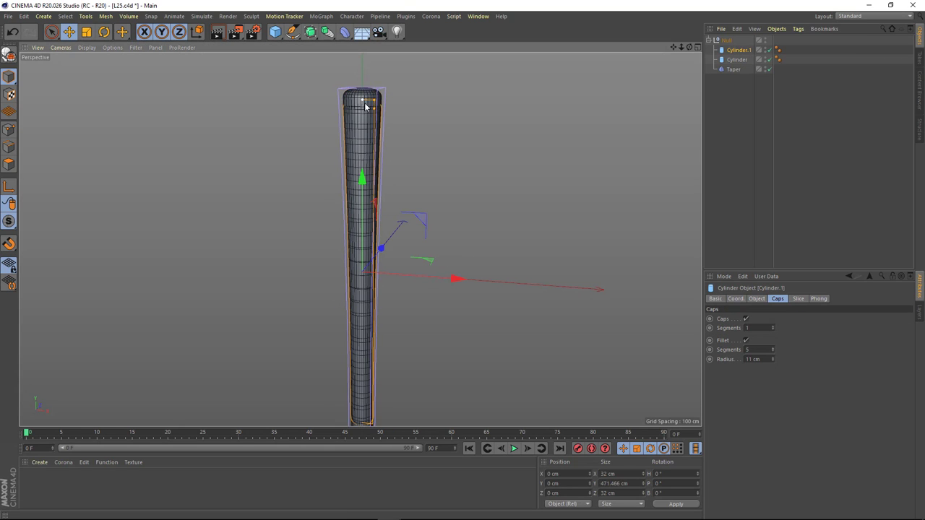
mouse_move(364, 134)
left_mouse_down()
mouse_move(376, 130)
mouse_move(400, 176)
left_mouse_up()
left_click(757, 299)
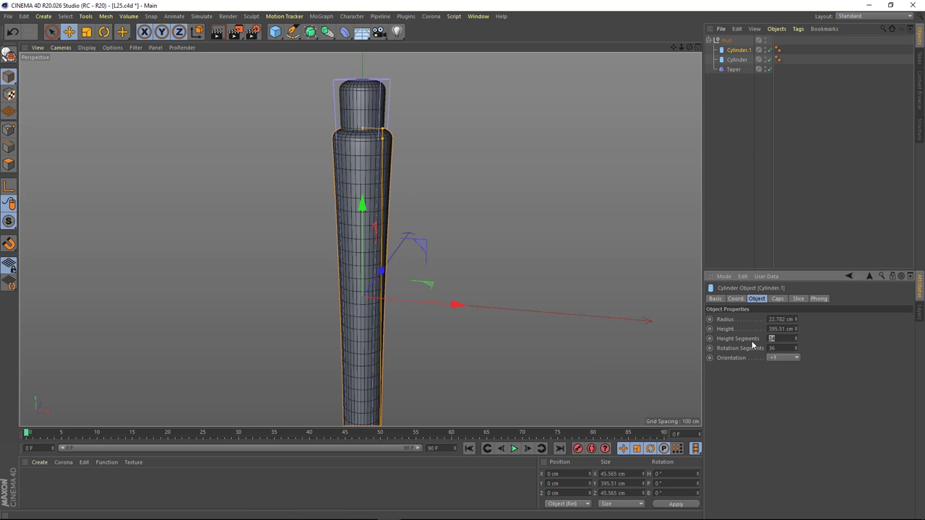
type("5")
key("Return")
- Shrink the copy into a short rounded ring at the rod's top with 4 height segments
left_click_drag(365, 133, 365, 296)
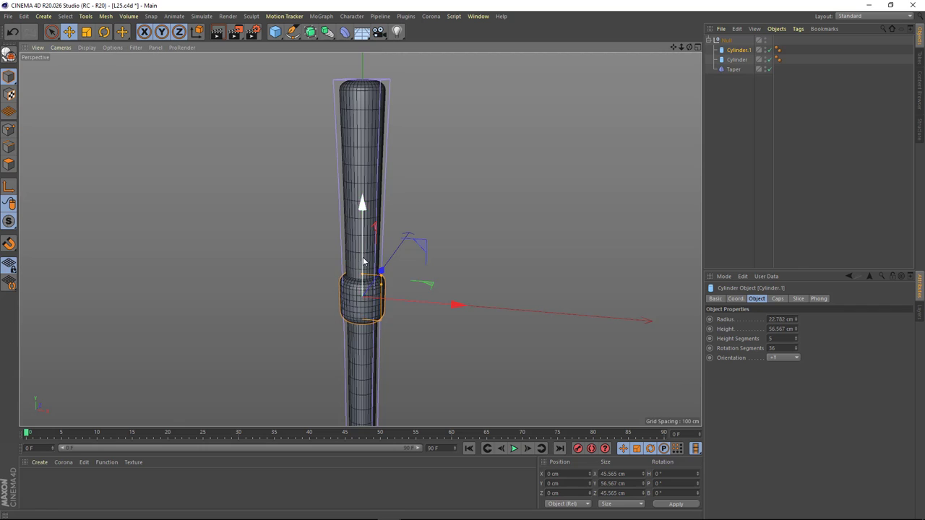
left_click_drag(361, 202, 366, 87)
middle_click_drag(366, 87, 367, 165, "alt")
scroll(367, 165, "up", 2)
left_click_drag(367, 137, 365, 176)
middle_click_drag(366, 176, 396, 194, "alt")
mouse_move(398, 199)
left_mouse_down()
mouse_move(399, 209)
mouse_move(407, 190)
mouse_move(379, 157)
mouse_move(373, 214)
mouse_move(357, 196)
left_mouse_up()
type("474")
key("Return")
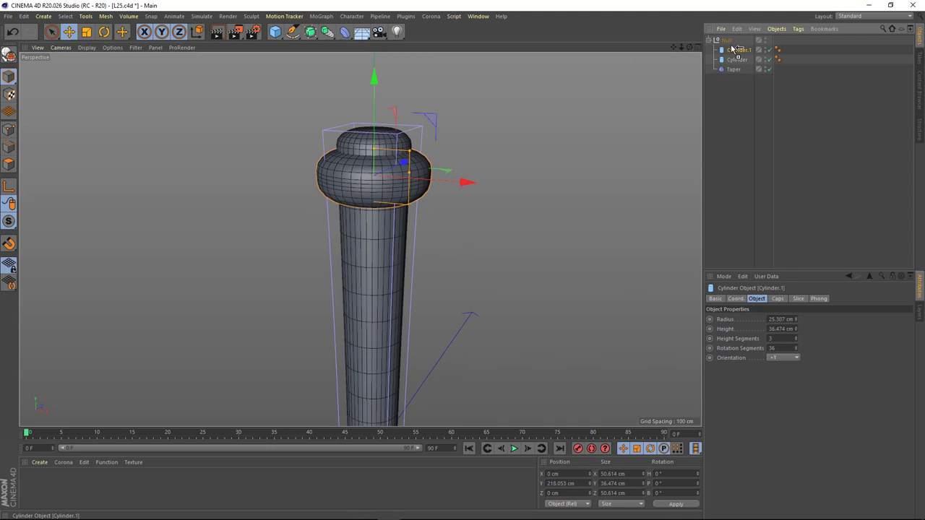
- Duplicate the ring lower as a second bulge with an 11.428 cm fillet radius
left_click_drag(734, 50, 736, 47, "ctrl")
mouse_move(373, 144)
left_mouse_down()
mouse_move(366, 193)
mouse_move(402, 186)
mouse_move(374, 172)
left_mouse_up()
left_click(777, 299)
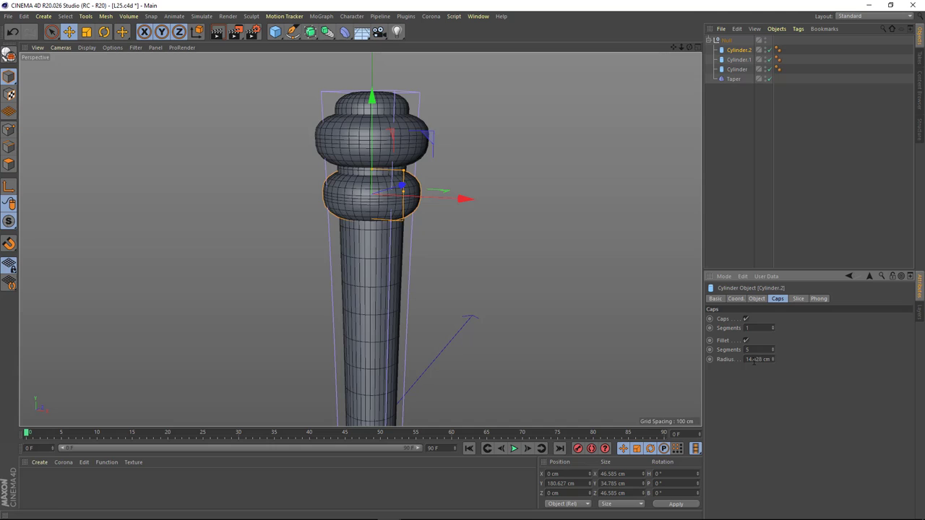
key("Return")
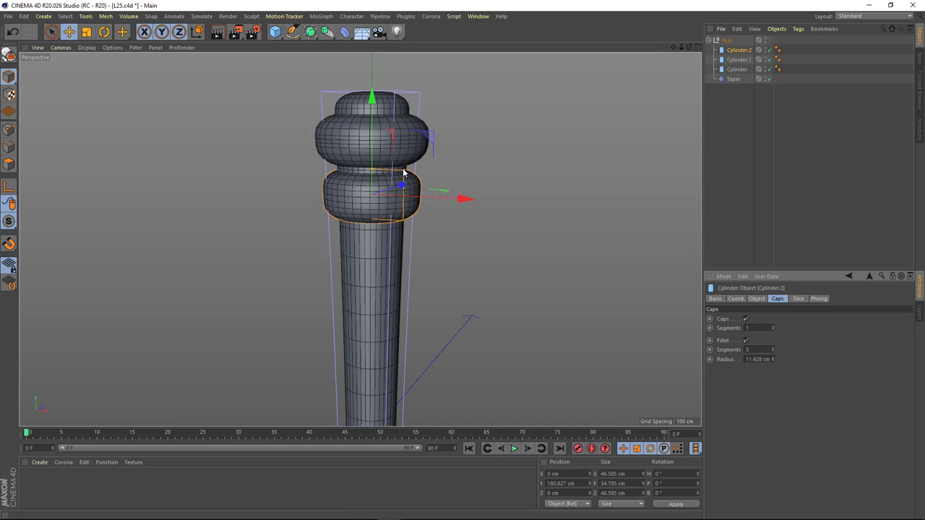
left_click_drag(375, 173, 371, 179)
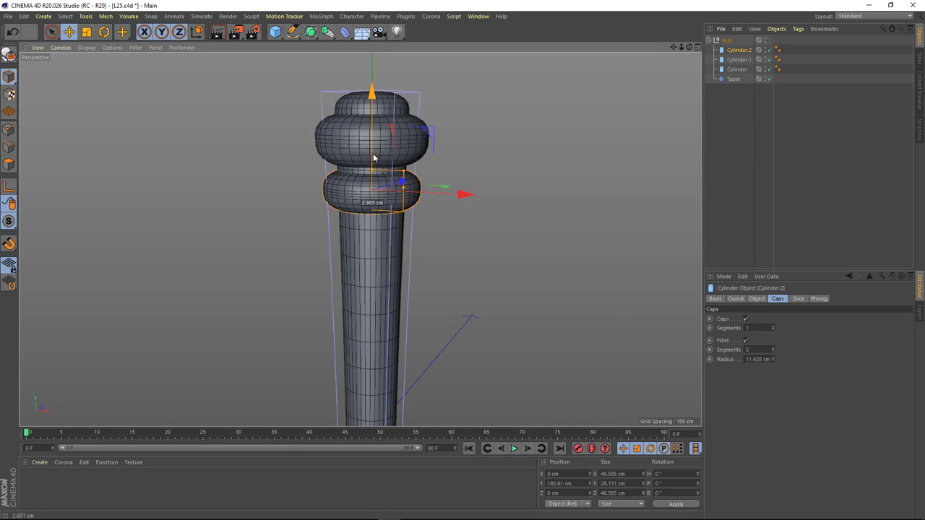
left_click(388, 172)
mouse_move(388, 168)
left_mouse_down("alt")
mouse_move(372, 206)
mouse_move(352, 188)
left_mouse_up("alt")
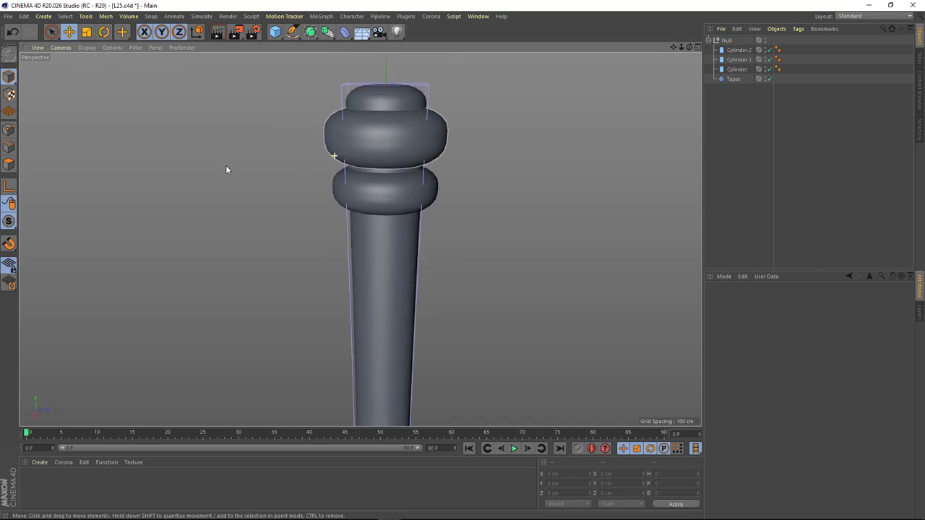
- Switch the viewport display to Gouraud Shading (Lines)
left_click_drag(227, 169, 306, 159, "alt")
left_click(87, 47)
left_click(100, 75)
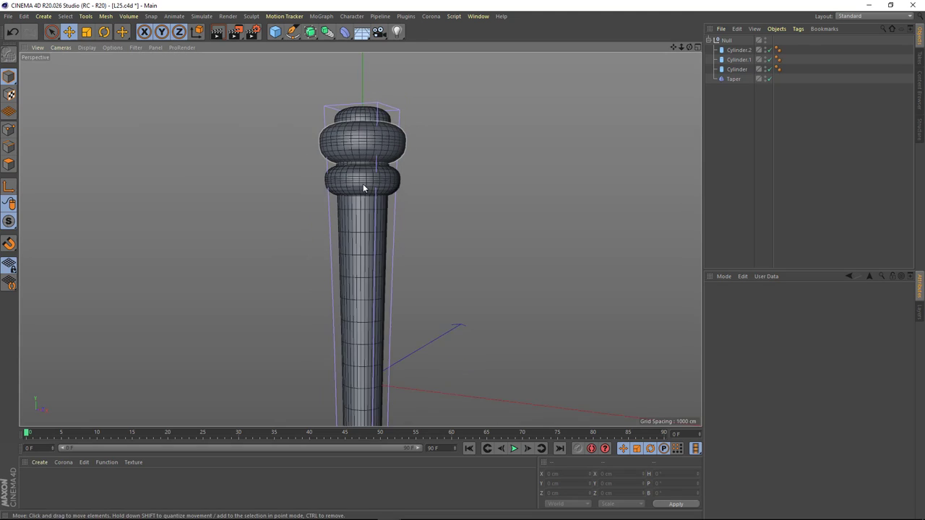
- Set Rotation Segments to 48 on the rod and both rings together
scroll(363, 183, "down", 3)
left_click(734, 70)
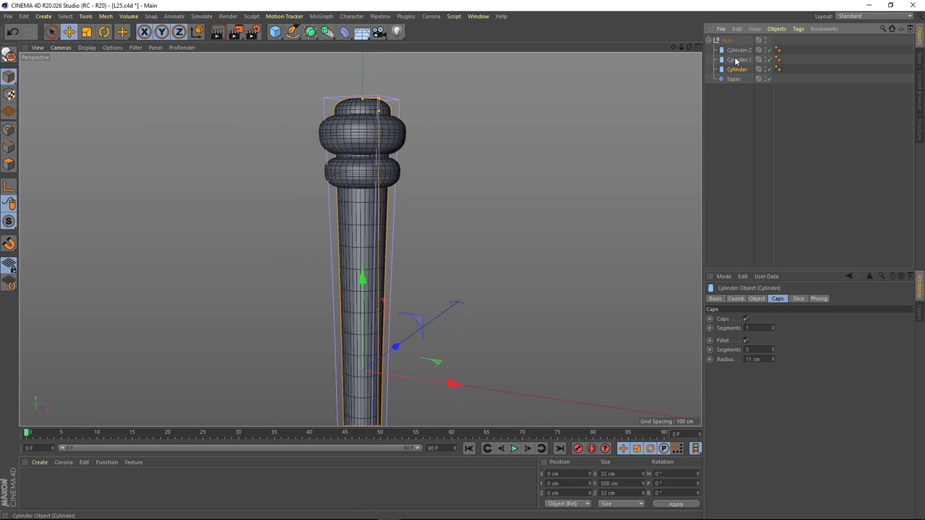
left_click(736, 60, "ctrl")
left_click(758, 298)
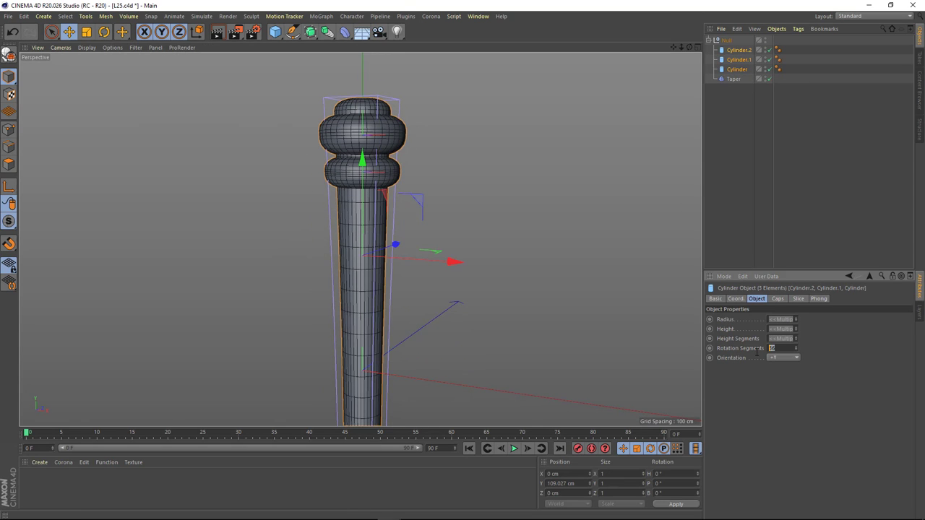
type("8")
key("Return")
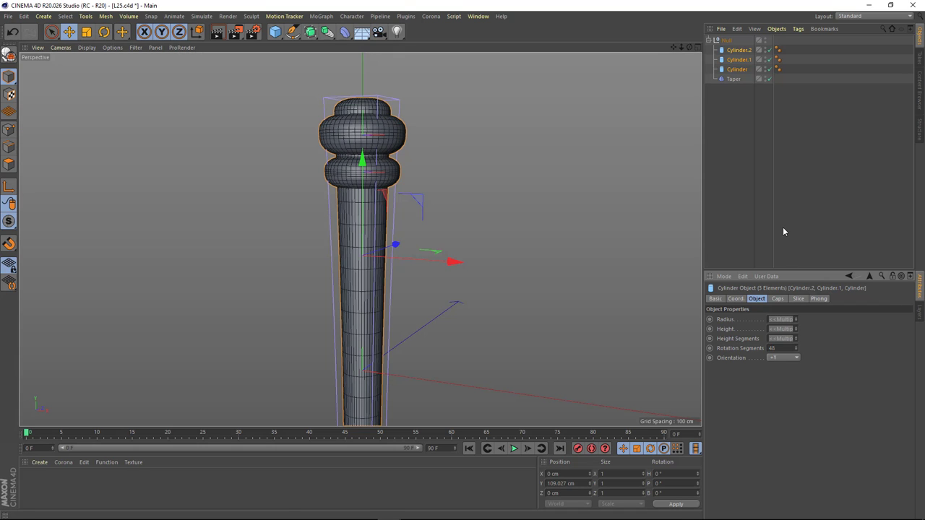
left_click(783, 231)
mouse_move(374, 201)
left_mouse_down("alt")
mouse_move(277, 279)
mouse_move(392, 246)
mouse_move(367, 165)
mouse_move(359, 192)
left_mouse_up("alt")
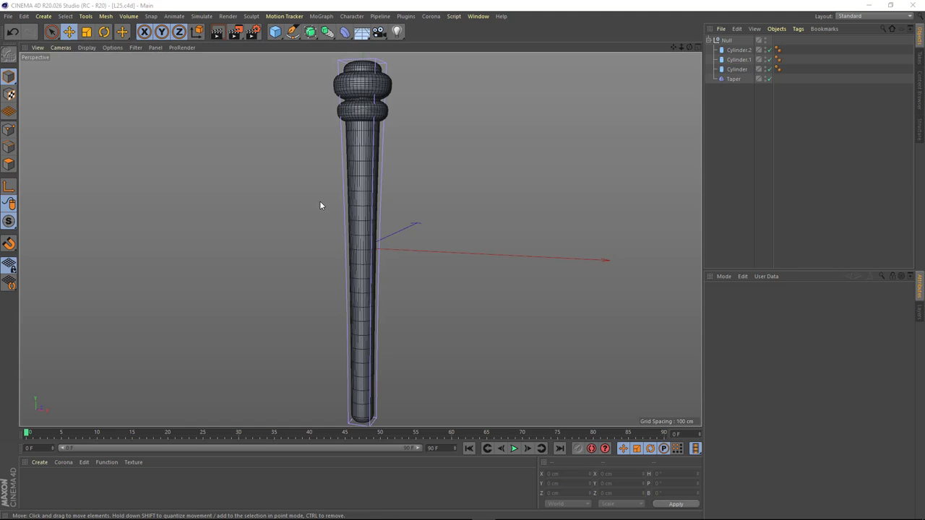
left_click_drag(373, 223, 390, 217, "alt")
- Collapse the Null group and add a new cylinder with 65 cm radius and 20 cm height
left_click(709, 40)
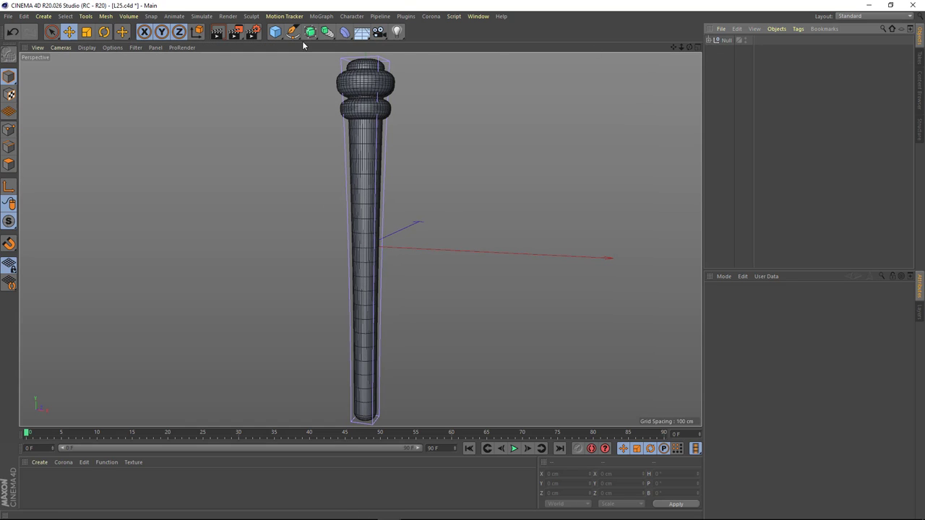
left_click(291, 39)
left_click(467, 47)
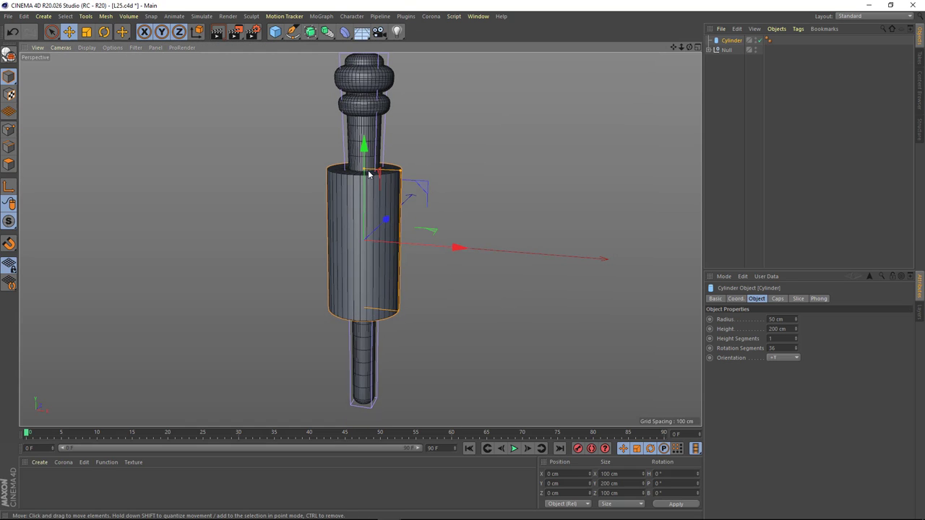
left_click_drag(774, 318, 771, 317)
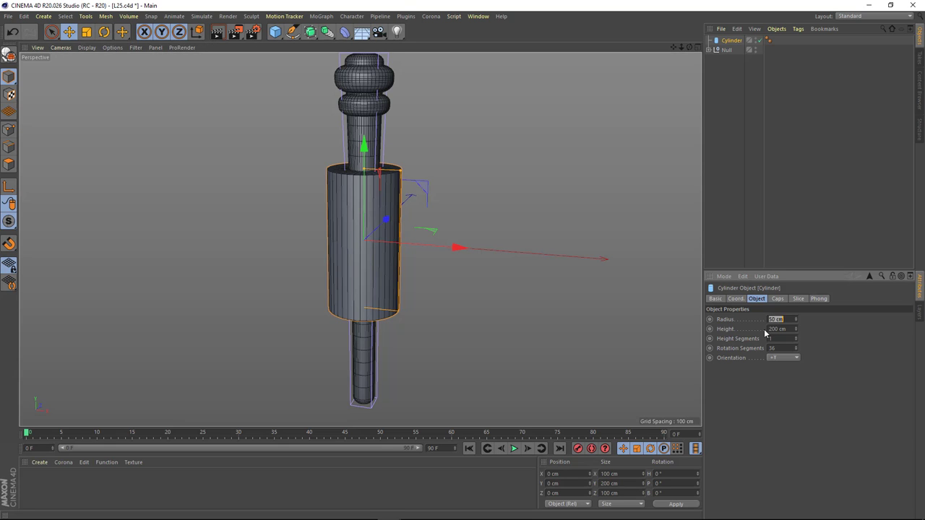
type("65")
key("Return")
type("20")
key("Return")
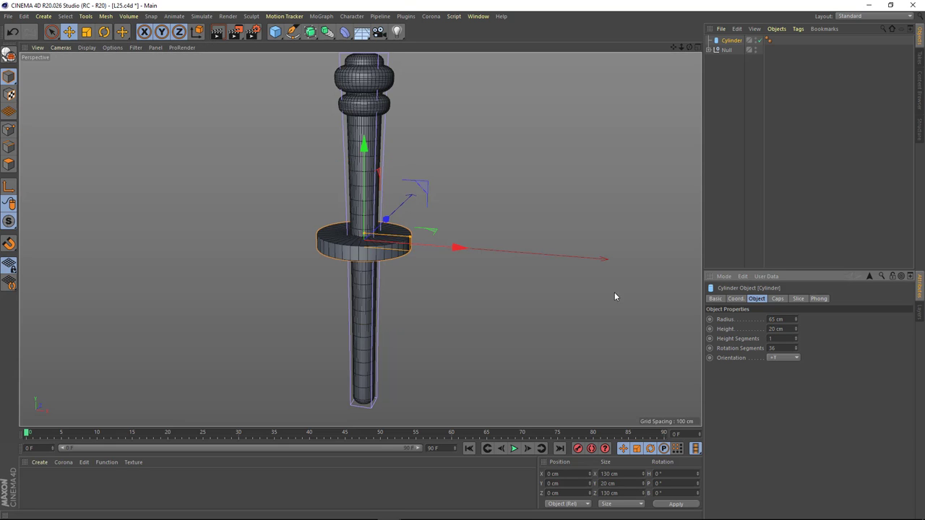
- Give the disc filleted caps with 9 cm radius, 5 fillet segments and 5 cap segments
scroll(455, 246, "up", 1)
left_click(777, 298)
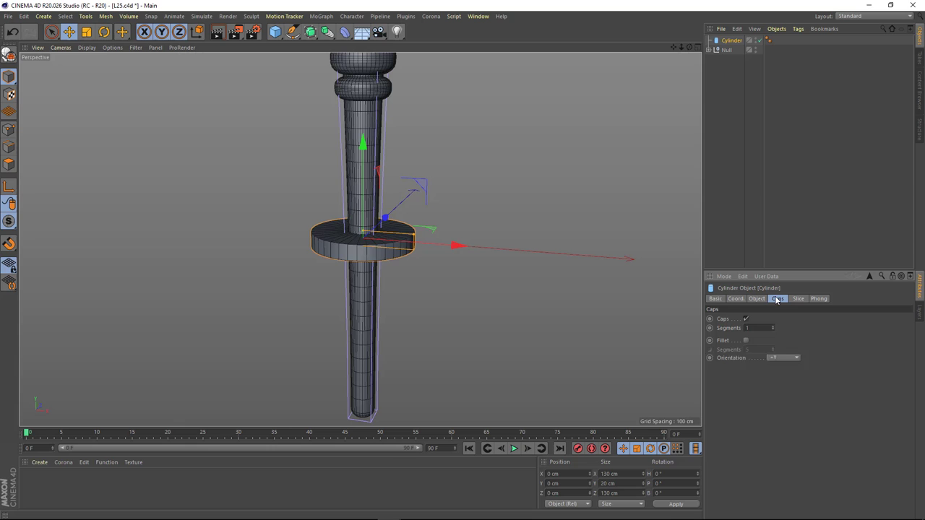
left_click(745, 341)
key("Return")
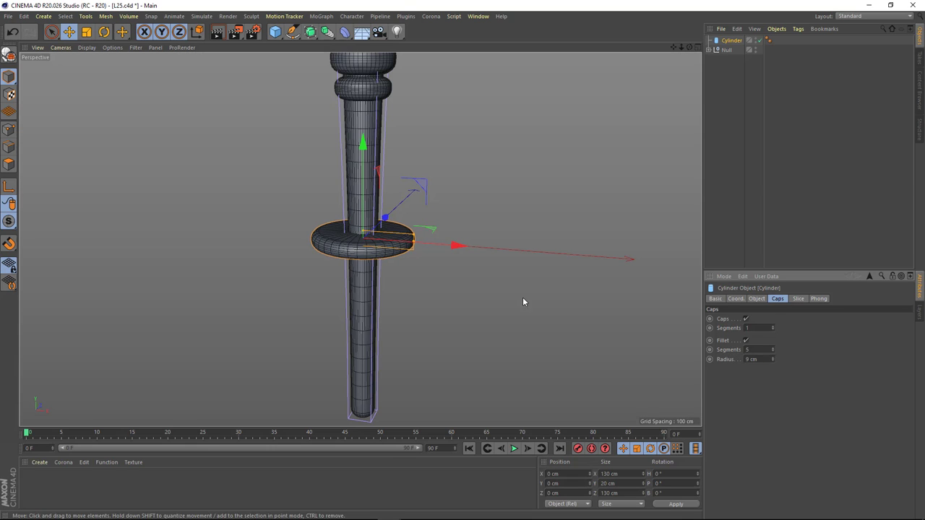
mouse_move(459, 246)
left_mouse_down("alt")
mouse_move(380, 265)
mouse_move(365, 160)
mouse_move(364, 243)
left_mouse_up("alt")
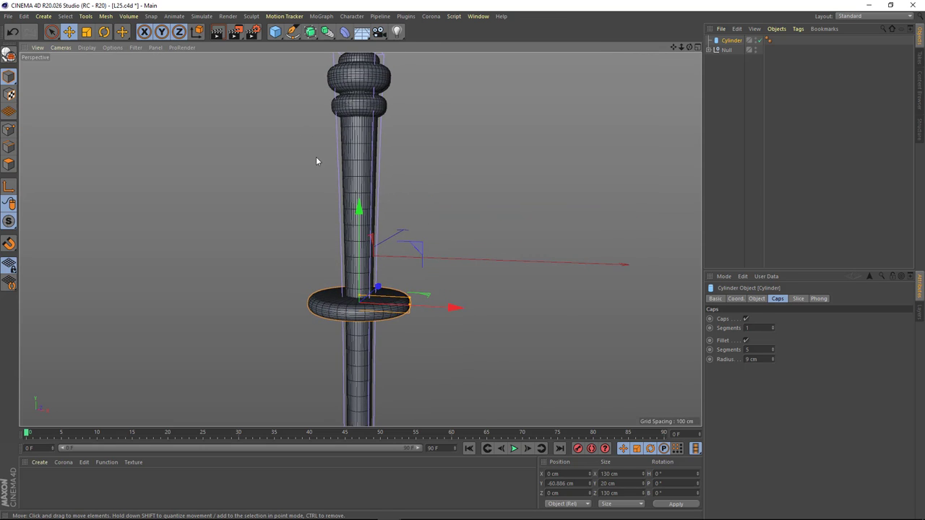
left_click_drag(315, 160, 318, 217, "alt")
left_click(757, 298)
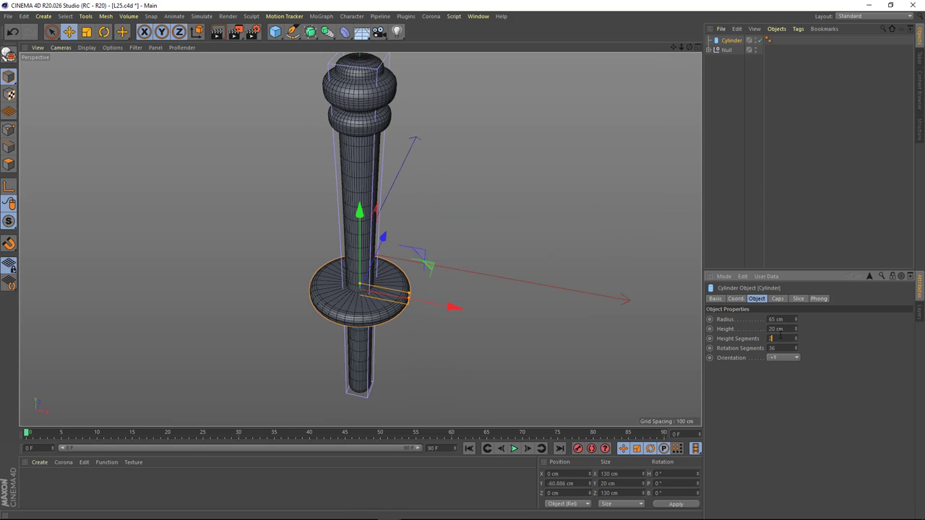
left_click(776, 302)
left_click(759, 329)
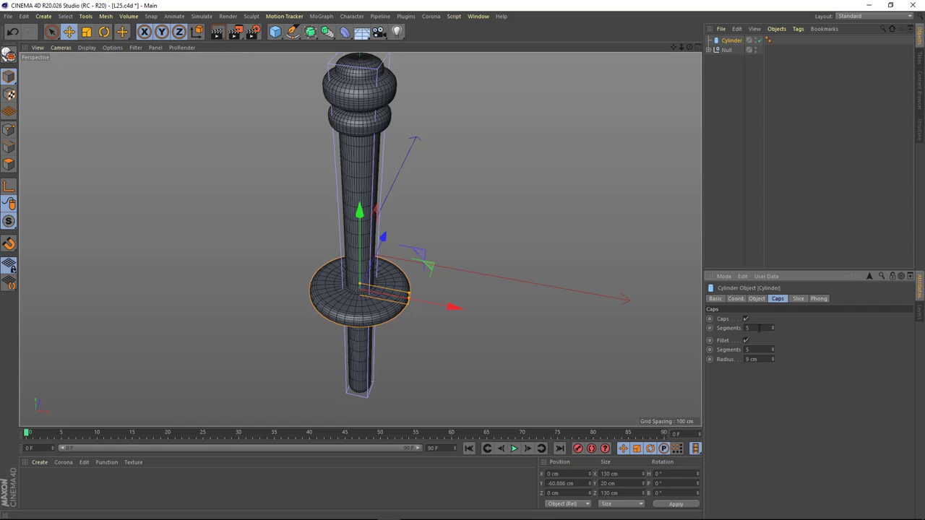
left_click_drag(322, 144, 322, 62, "alt")
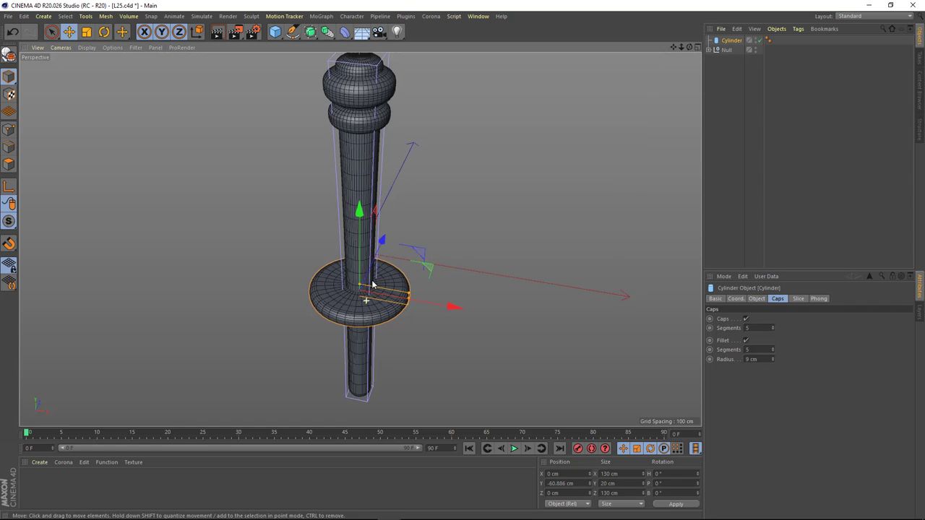
left_click(323, 16)
- Clone the disc into 8 copies spaced 23 cm apart (P.Y) and lower the stack
left_click(341, 123, "alt")
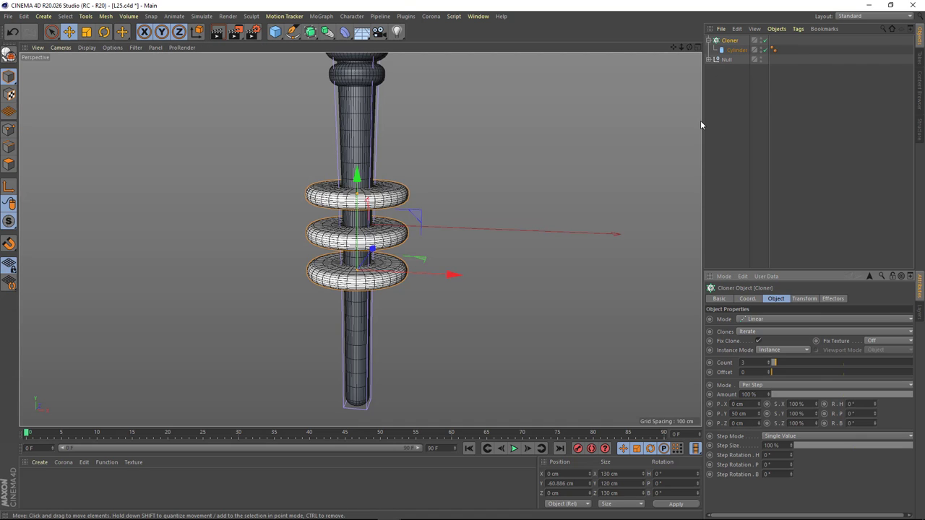
key("Return")
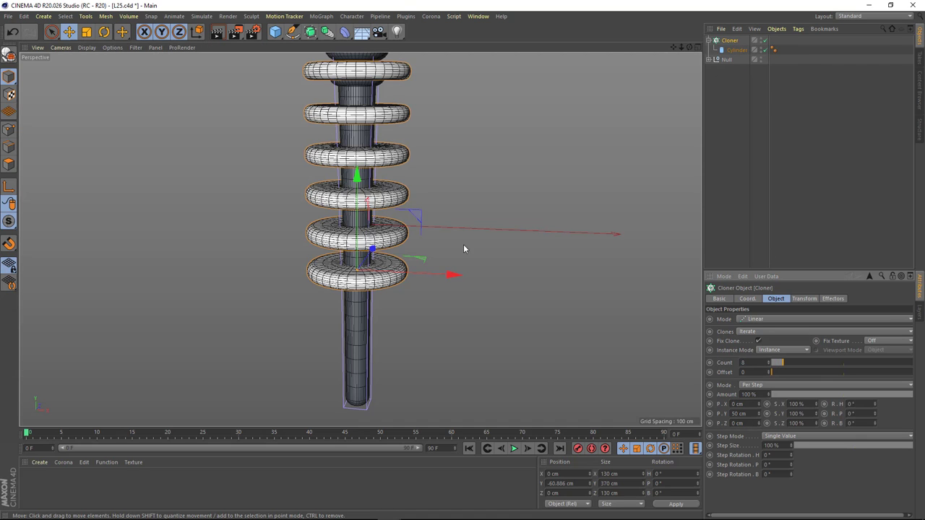
scroll(355, 260, "down", 2)
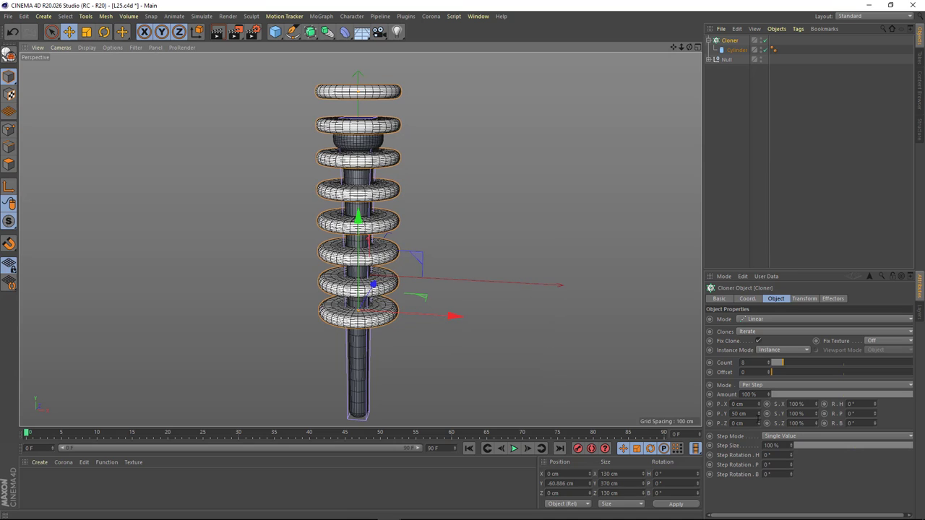
double_click(745, 413)
type("23")
key("Return")
mouse_move(356, 270)
left_mouse_down("alt")
mouse_move(355, 238)
mouse_move(358, 281)
mouse_move(359, 217)
left_mouse_up("alt")
scroll(359, 260, "up", 2)
- Give the cloned disc 64 rotation segments for smoother rings
left_click(737, 49)
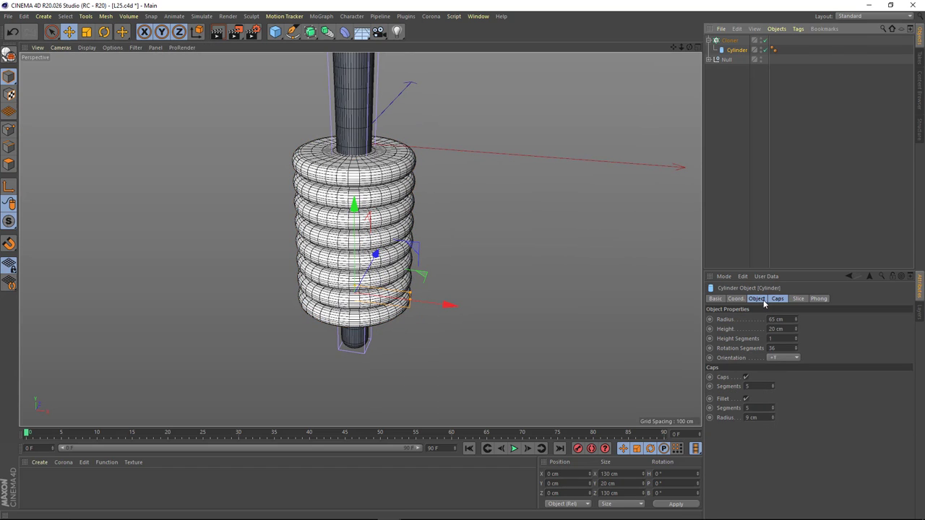
left_click(757, 298)
double_click(780, 348)
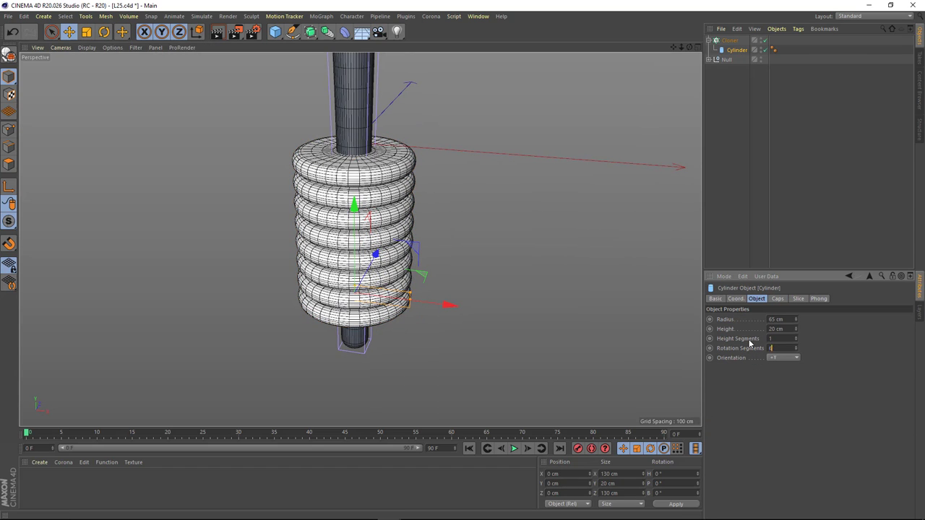
type("4")
key("Return")
key("ctrl+shift+z")
key("ctrl+shift+z")
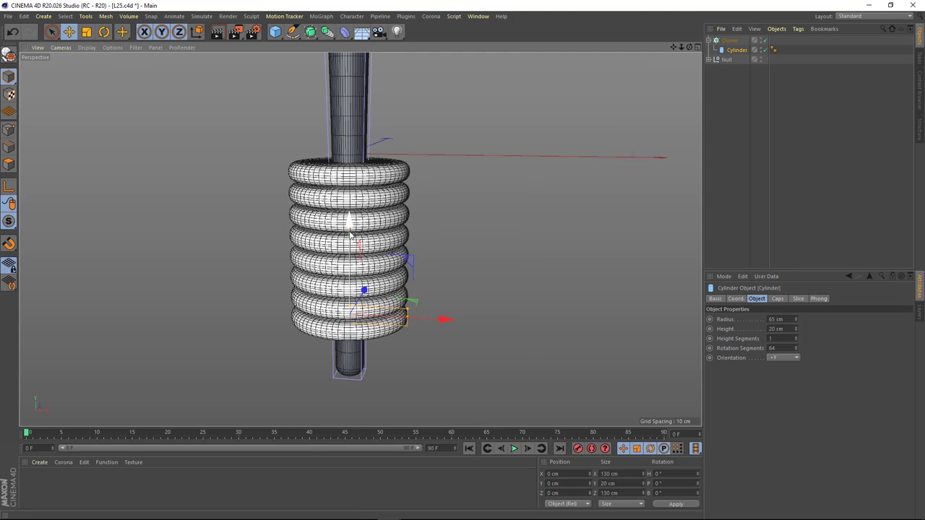
key("ctrl+shift+z")
- Slide the Cloner further down the handle and add an empty Null
left_click(729, 39)
left_click_drag(363, 211, 363, 241)
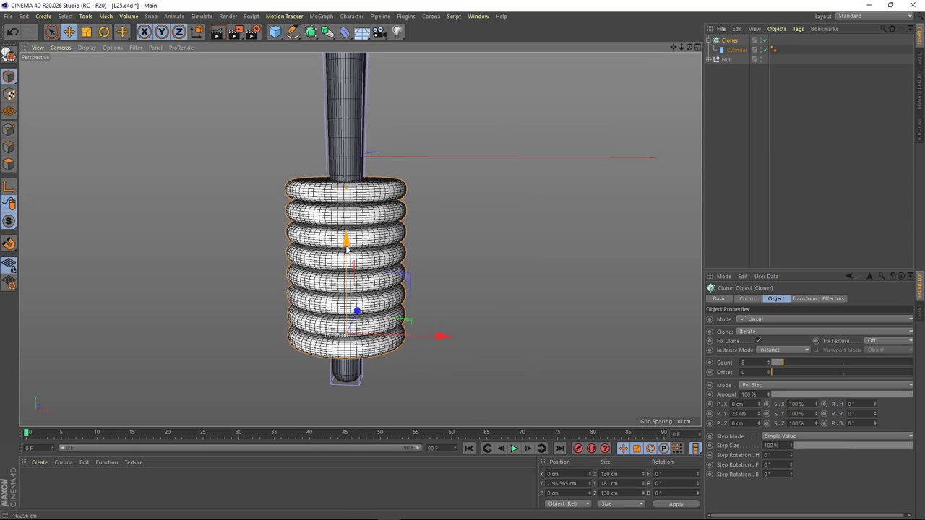
left_click(709, 41)
left_click_drag(285, 38, 453, 48)
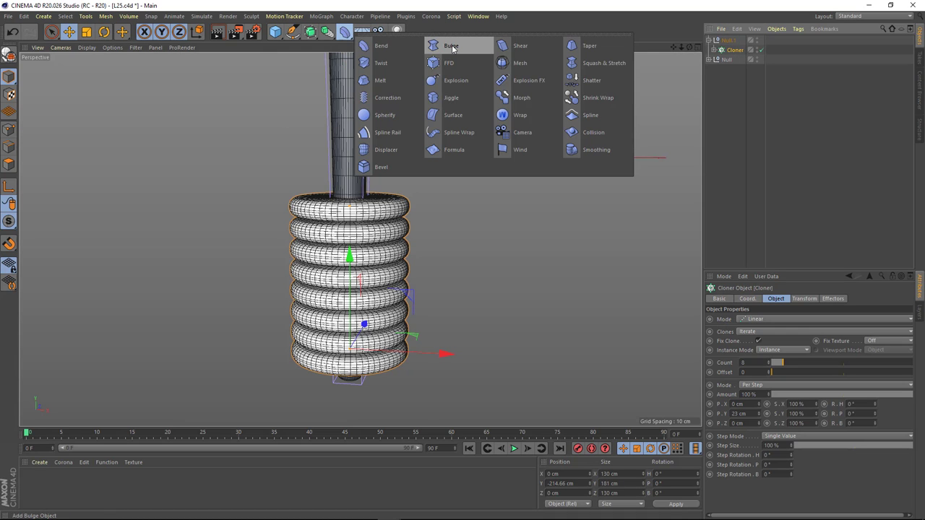
- Add a Bulge deformer and move and scale its cage over the ring stack
left_click(453, 46)
left_click_drag(351, 76, 351, 187)
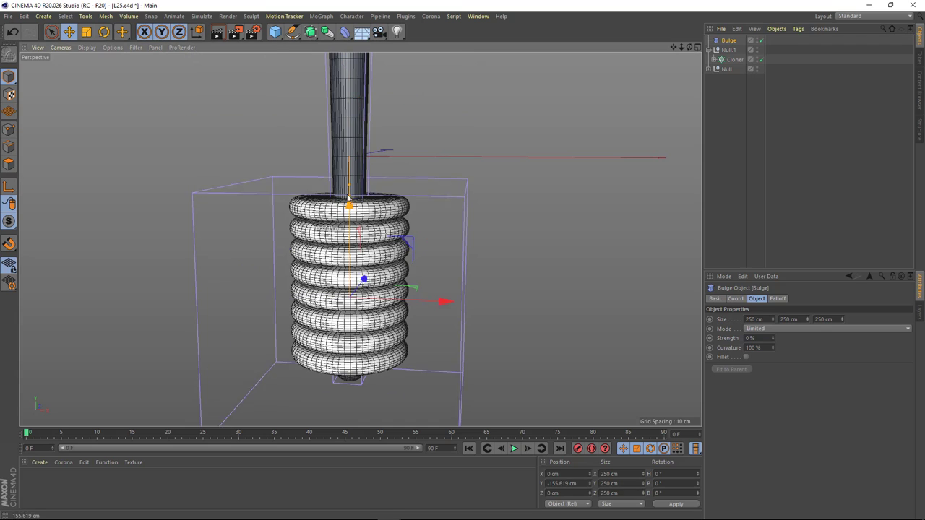
key("t")
left_click_drag(547, 186, 447, 224)
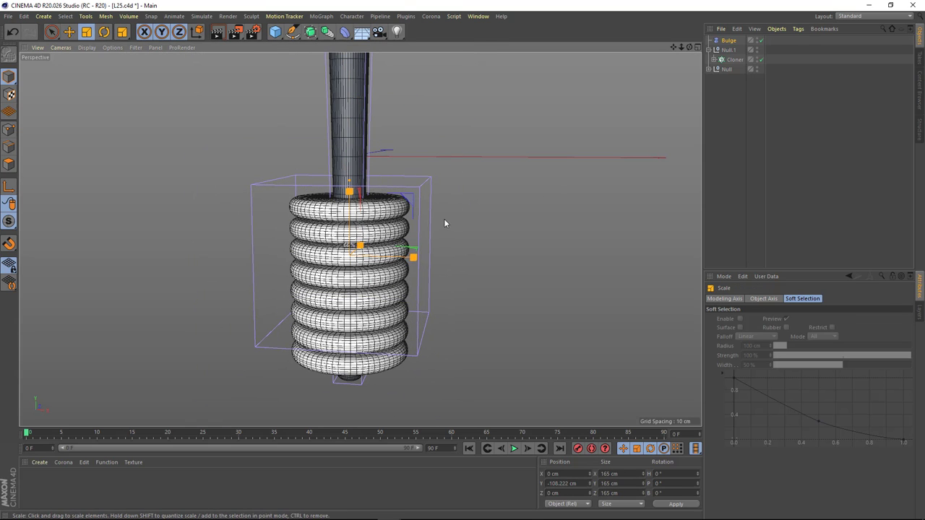
key("e")
key("t")
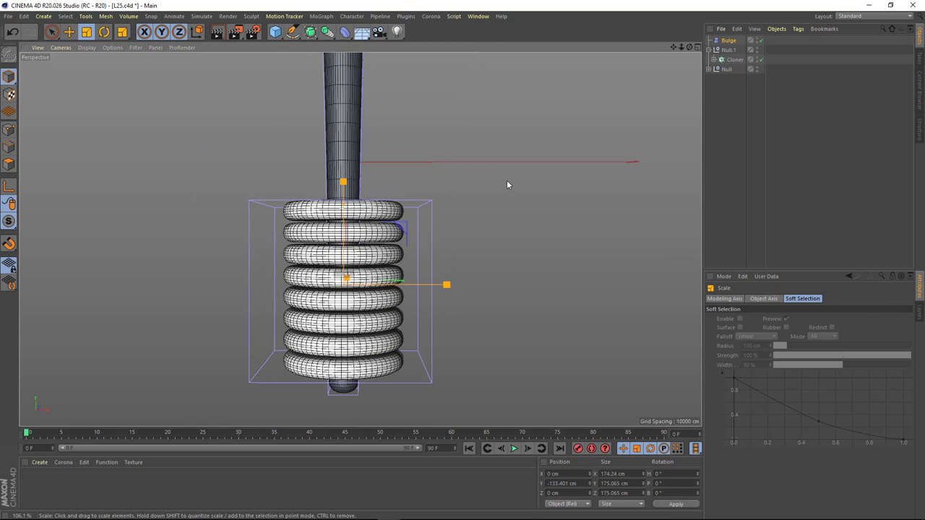
left_click_drag(506, 182, 535, 177)
left_click_drag(535, 177, 506, 203, "alt")
left_click_drag(321, 290, 311, 267, "alt")
- Nest the Bulge under the Cloner in Null.1 at 50% strength to swell the rings
left_click_drag(729, 40, 732, 61)
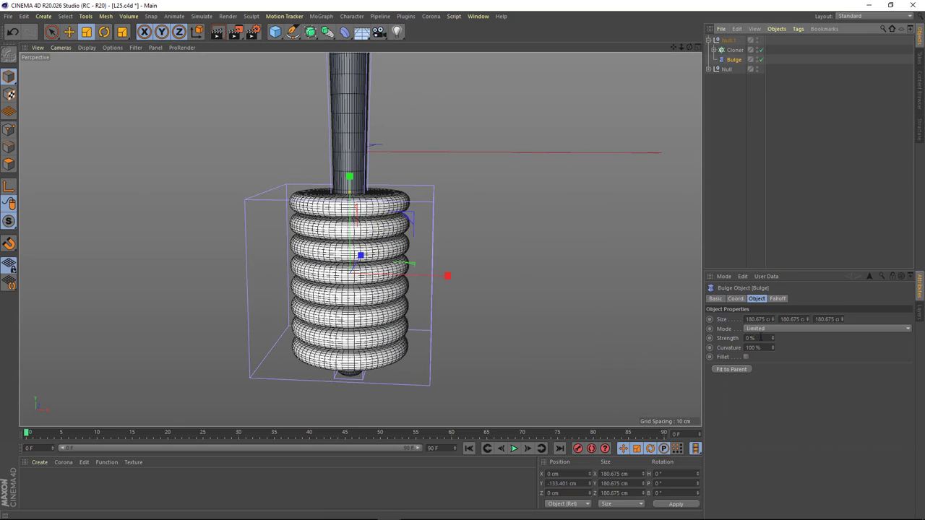
key("Return")
key("e")
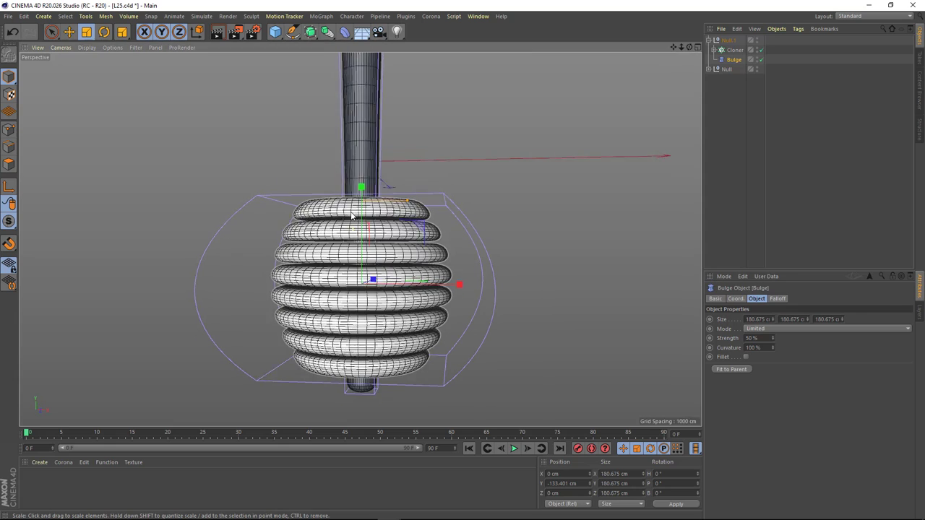
mouse_move(434, 238)
left_mouse_down("alt")
mouse_move(354, 206)
mouse_move(357, 222)
mouse_move(434, 174)
mouse_move(466, 209)
left_mouse_up("alt")
left_click(734, 49)
scroll(469, 216, "down", 3)
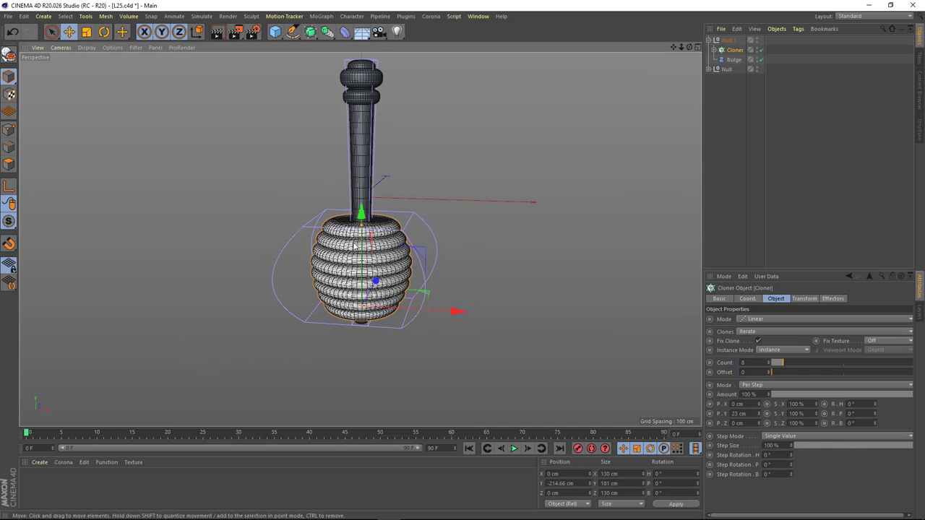
left_click(291, 254)
mouse_move(367, 249)
left_mouse_down("alt")
mouse_move(352, 224)
mouse_move(374, 312)
mouse_move(330, 272)
left_mouse_up("alt")
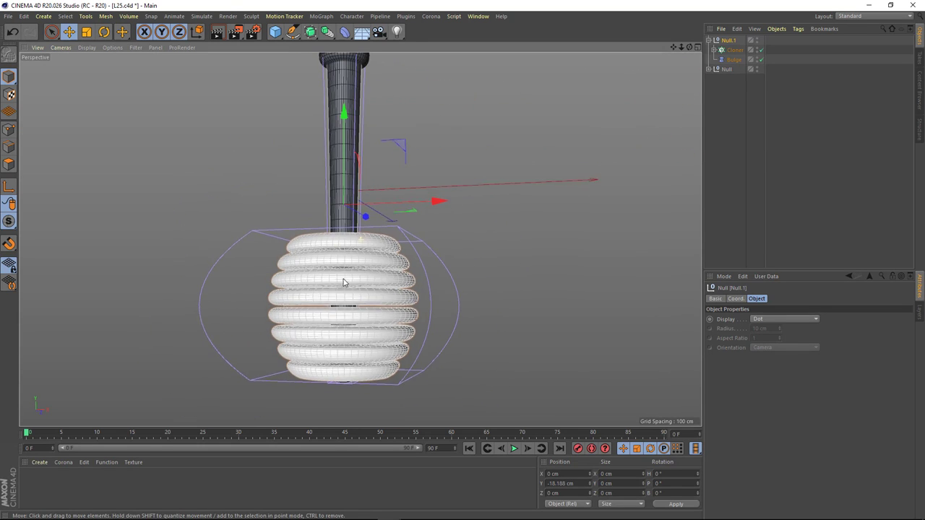
left_click(741, 203)
left_click_drag(375, 216, 351, 190, "alt")
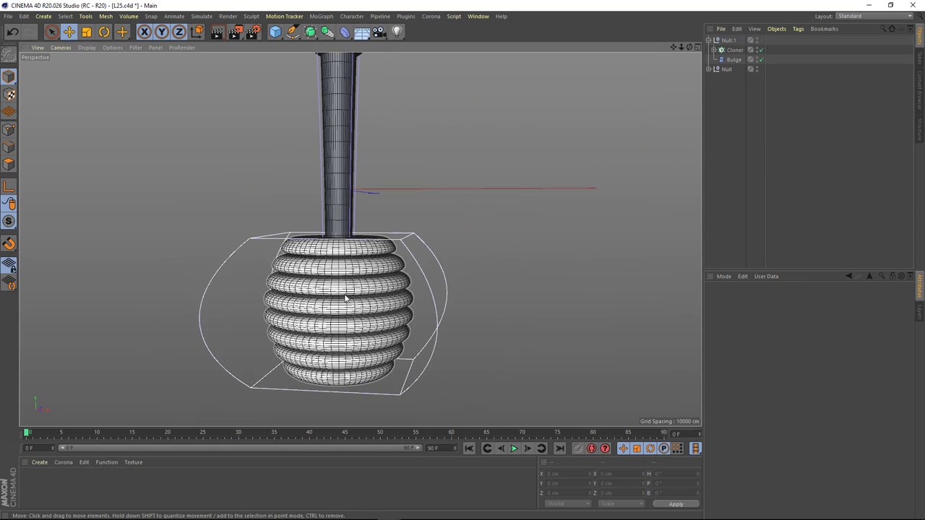
- Create a new material Mat with 60% colour saturation for an orange copper tone
double_click(41, 491)
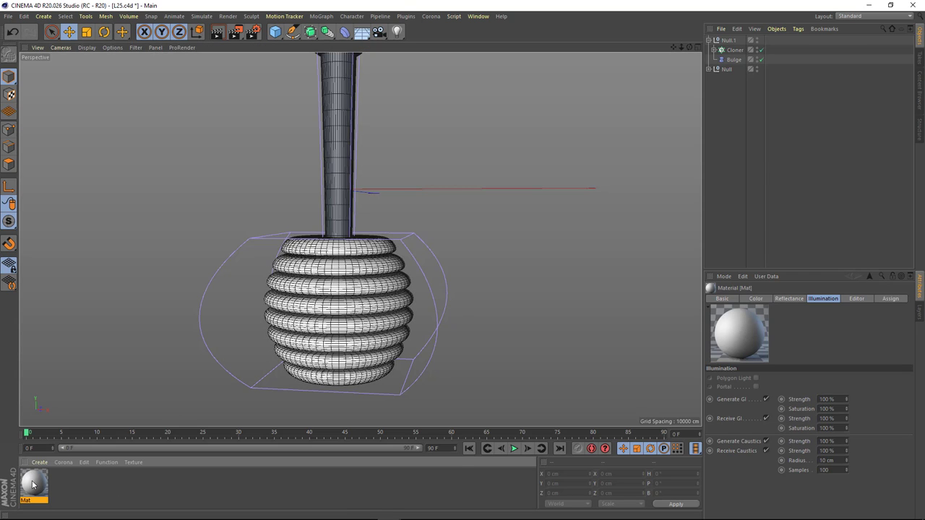
double_click(33, 484)
key("Return")
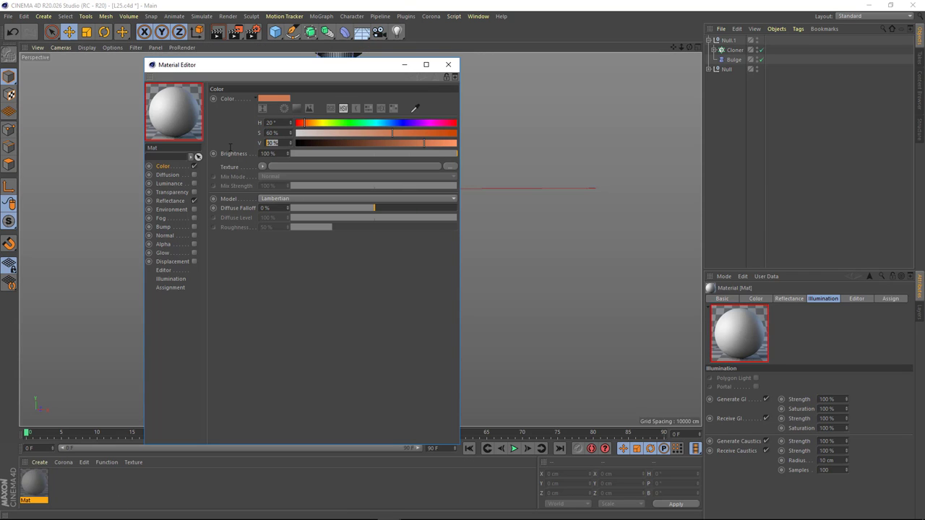
left_click(448, 64)
- Apply Mat to Null.1 and Null, and switch the viewport to Gouraud Shading
mouse_move(699, 119)
left_mouse_down()
mouse_move(728, 39)
mouse_move(770, 68)
left_mouse_up()
scroll(352, 205, "up", 1)
scroll(347, 274, "down", 2)
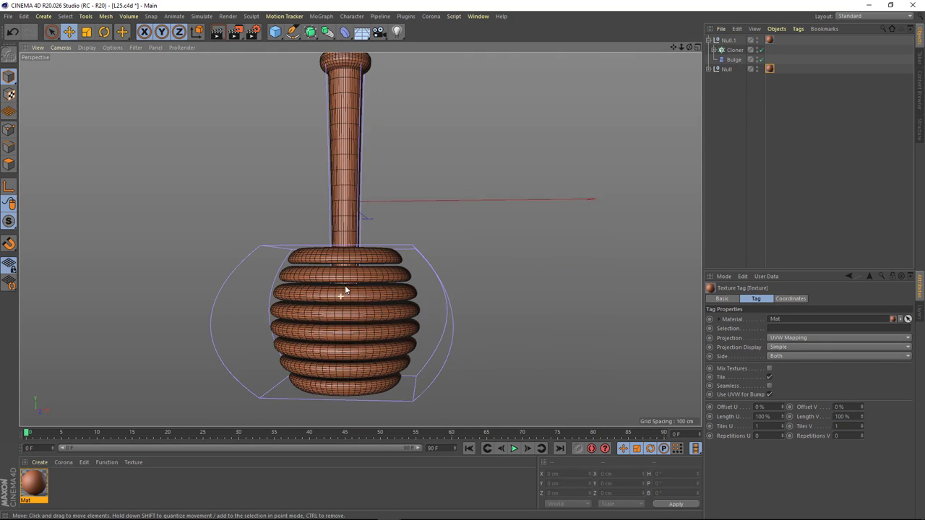
left_click(87, 47)
left_click(92, 62)
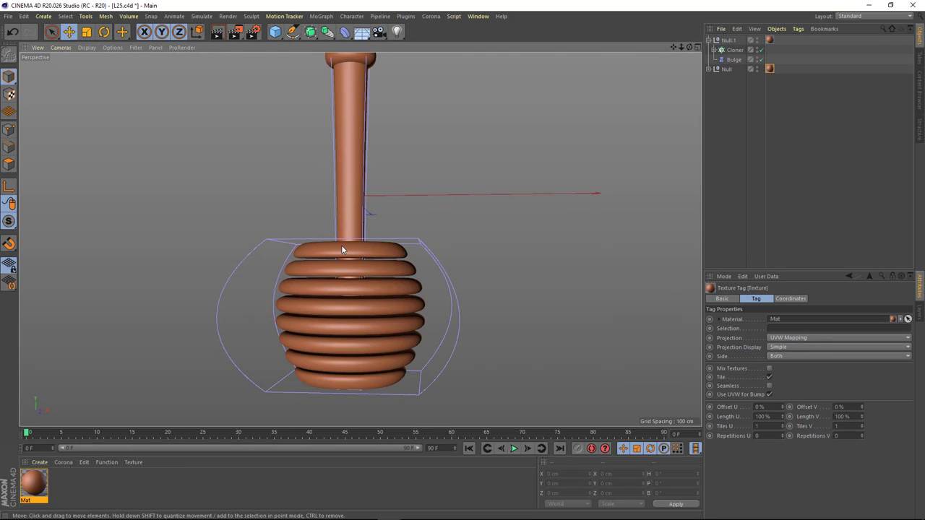
mouse_move(341, 245)
left_mouse_down("alt")
mouse_move(356, 247)
mouse_move(356, 109)
left_mouse_up("alt")
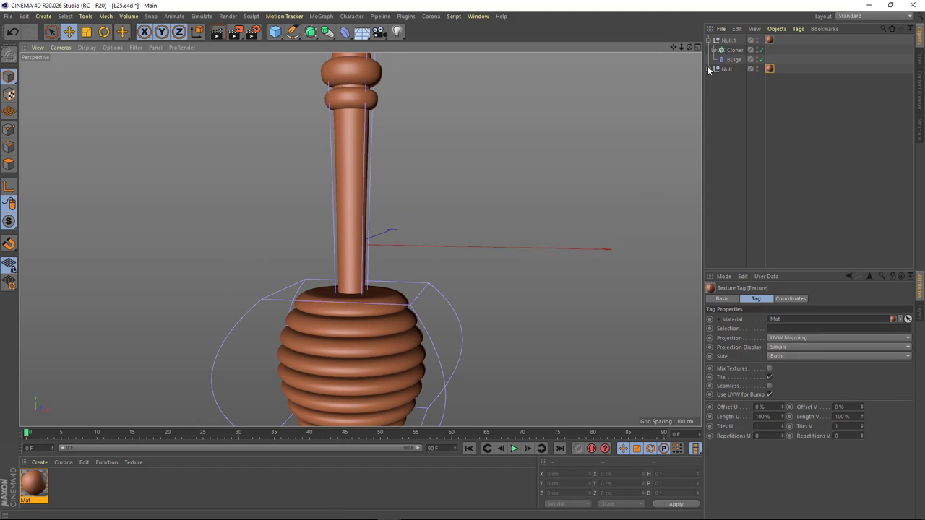
- Duplicate the upper handle ring and slide the copy down the handle as a collar
left_click(709, 68)
left_click(374, 101)
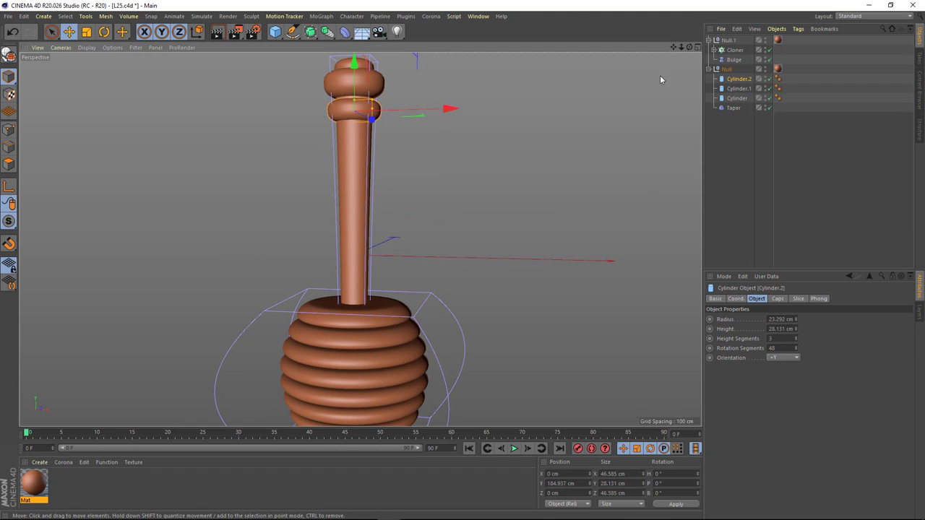
key("ctrl+c")
key("ctrl+v")
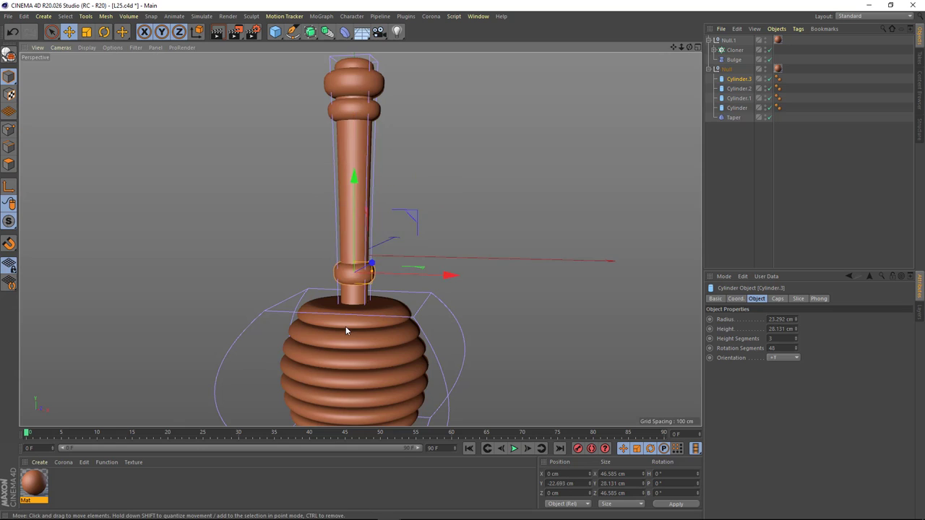
scroll(376, 239, "up", 3)
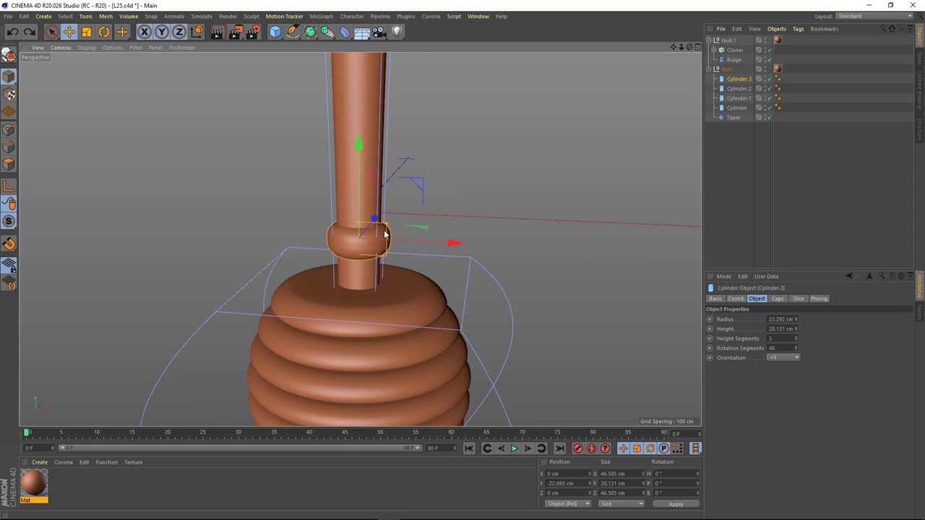
left_click_drag(357, 172, 360, 247)
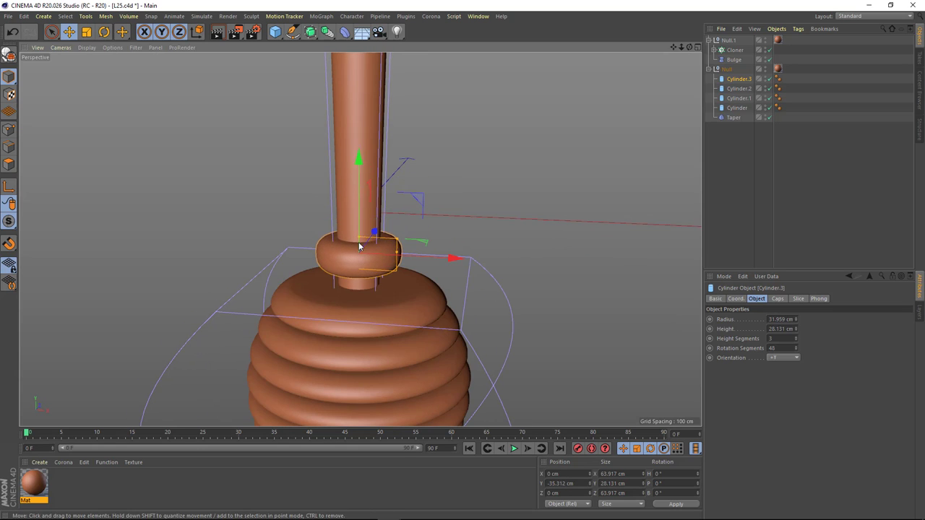
- Fillet the collar ring's caps and lower it onto the top of the ribbed head
left_click(777, 298)
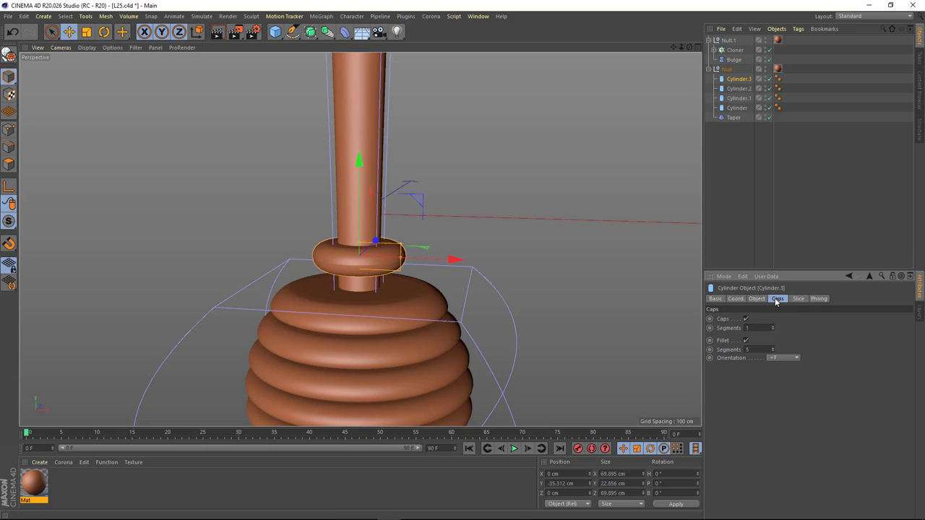
left_click(87, 48)
left_click(108, 70)
left_click(757, 298)
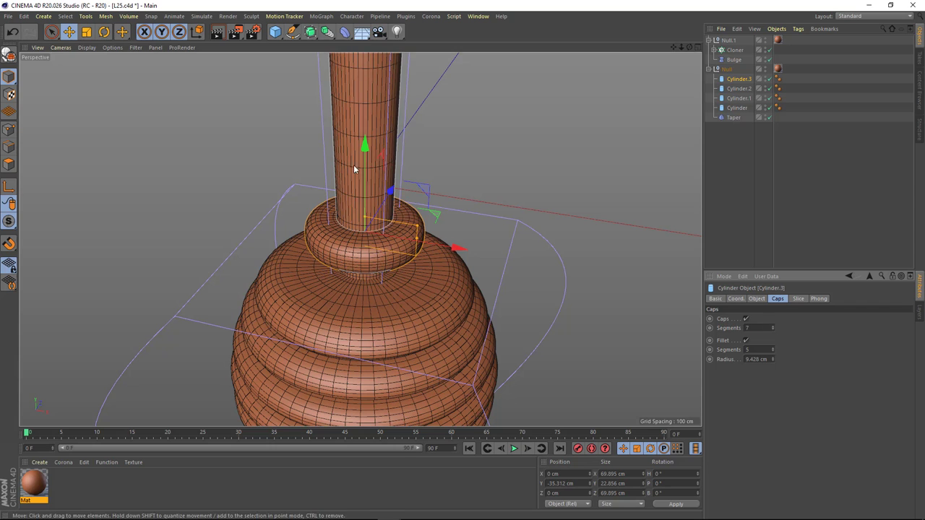
left_click_drag(365, 168, 368, 189)
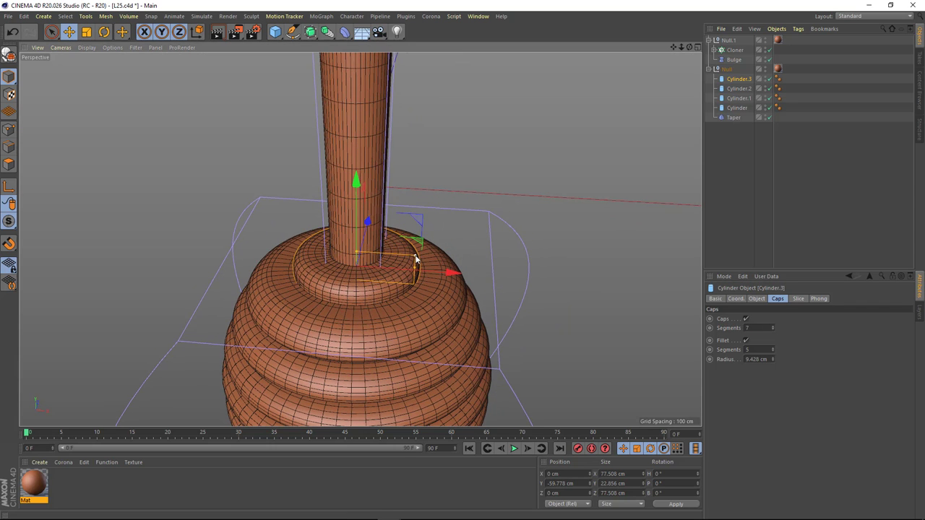
mouse_move(415, 260)
left_mouse_down("alt")
mouse_move(346, 210)
mouse_move(406, 296)
left_mouse_up("alt")
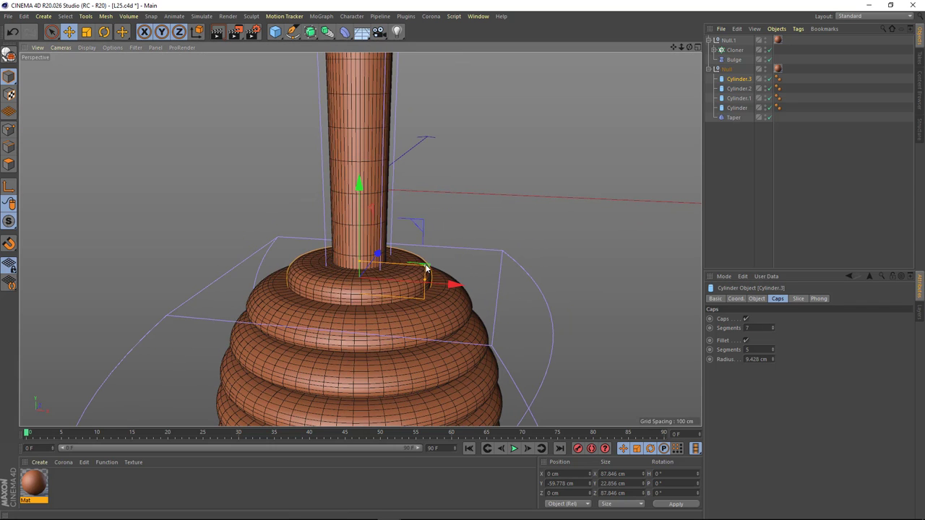
left_click_drag(359, 208, 359, 217)
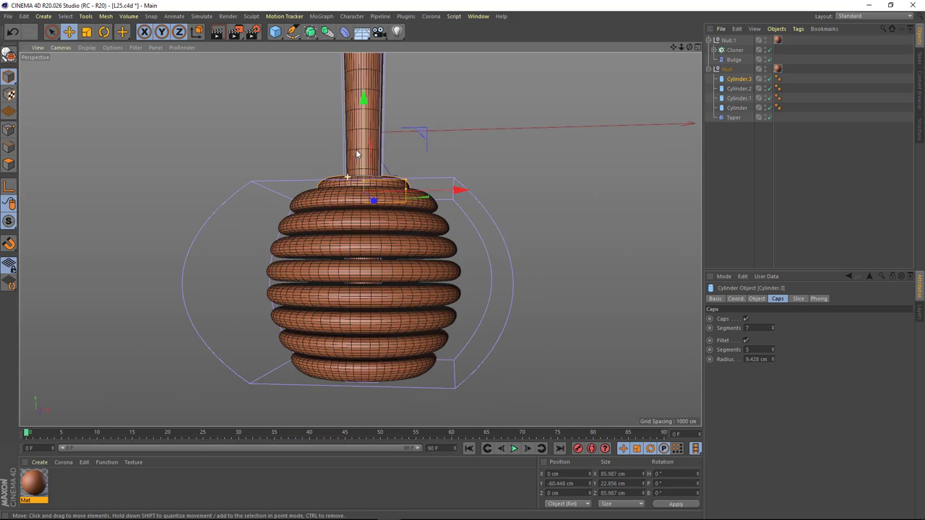
right_click_drag(358, 217, 359, 174, "alt")
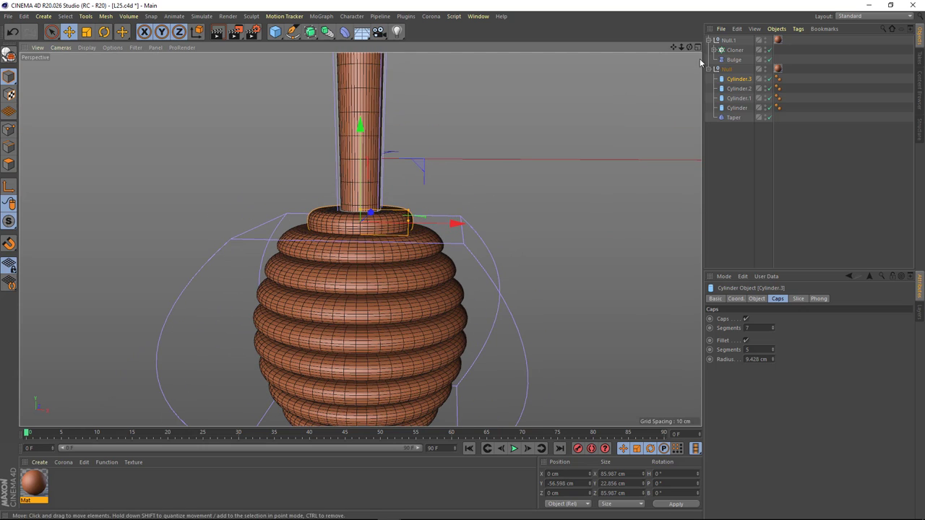
- Copy and paste the collar ring as Cylinder.4 for the bottom of the head
key("ctrl+c")
key("ctrl+v")
mouse_move(362, 130)
left_mouse_down("alt")
mouse_move(363, 71)
mouse_move(373, 321)
mouse_move(369, 270)
left_mouse_up("alt")
scroll(374, 324, "up", 3)
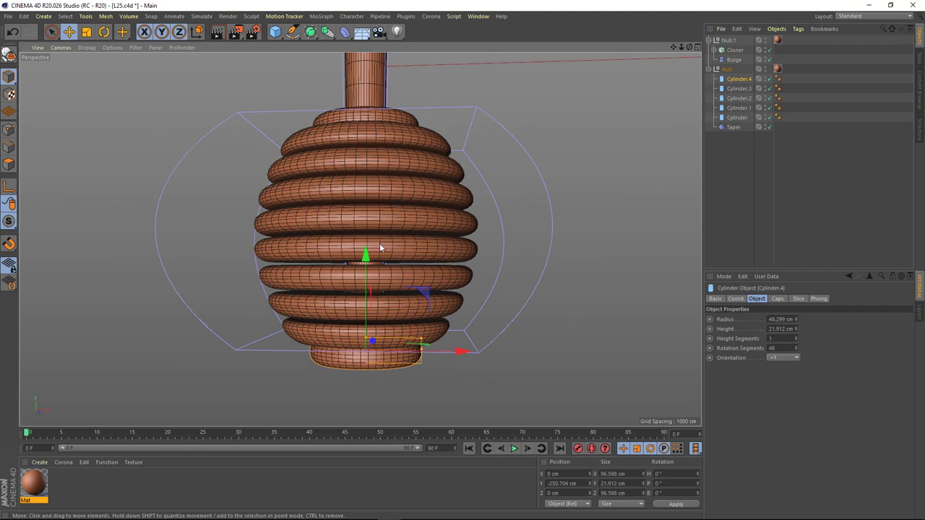
- Select the ring group Null.1 with collar Cylinder.3 and shift them down together
left_click(729, 41)
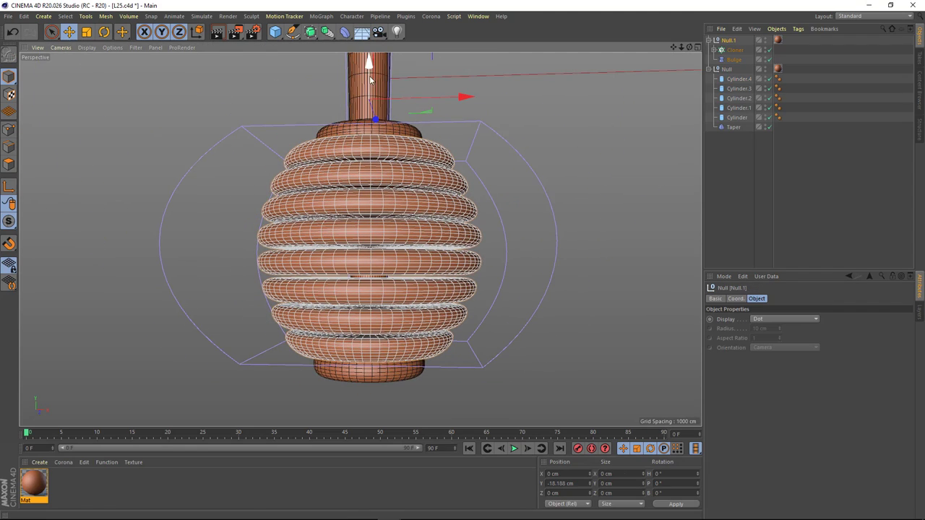
left_click(739, 88, "ctrl")
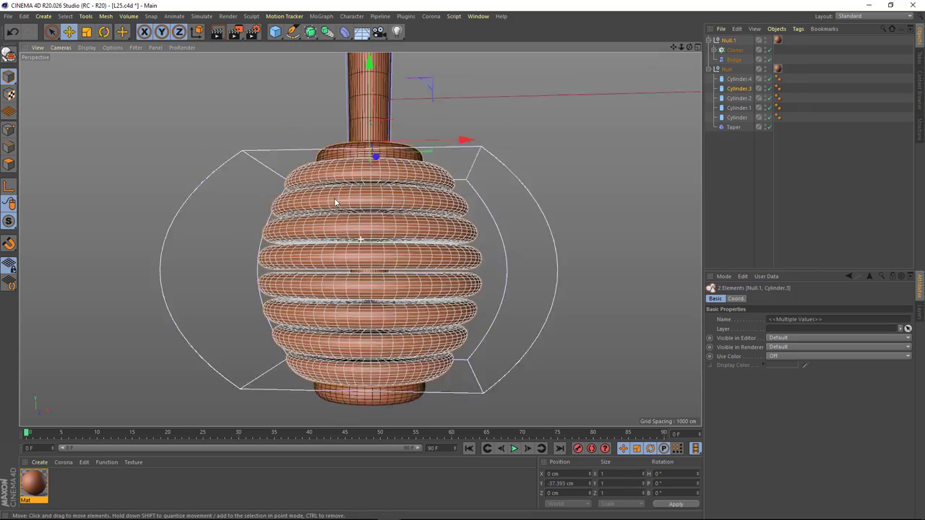
left_click_drag(370, 127, 369, 150)
scroll(369, 150, "up", 3)
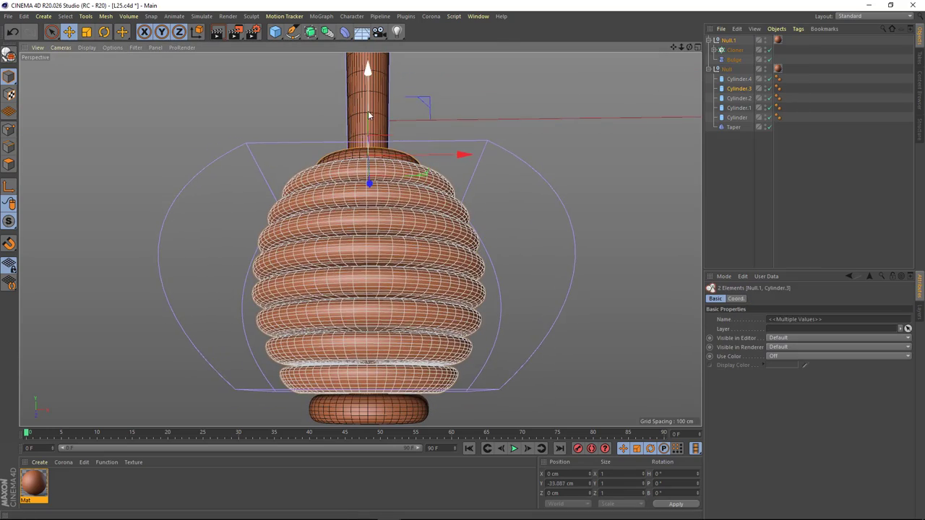
left_click_drag(368, 115, 369, 111)
- Undo the trial move with five Ctrl+Z presses and collapse the dipper group
key("ctrl+z")
key("ctrl+z")
key("ctrl+z")
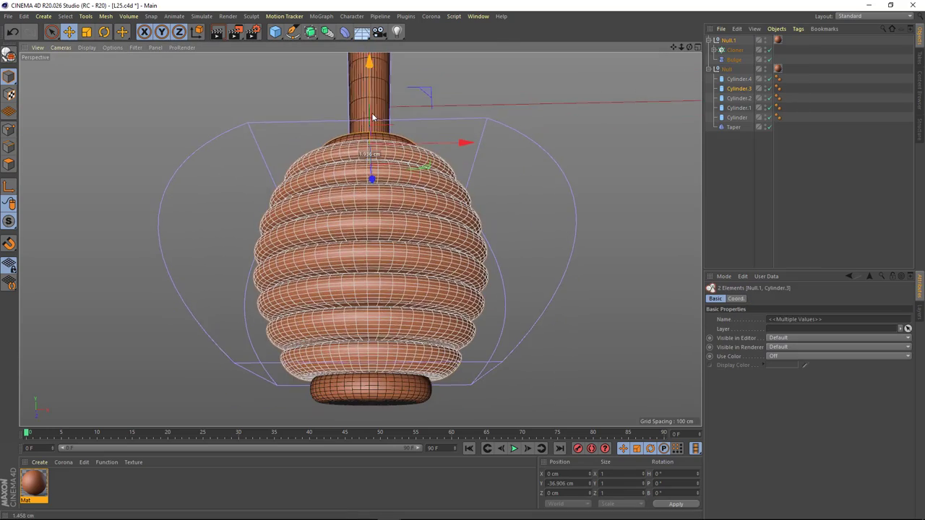
key("ctrl+z")
key("ctrl+z")
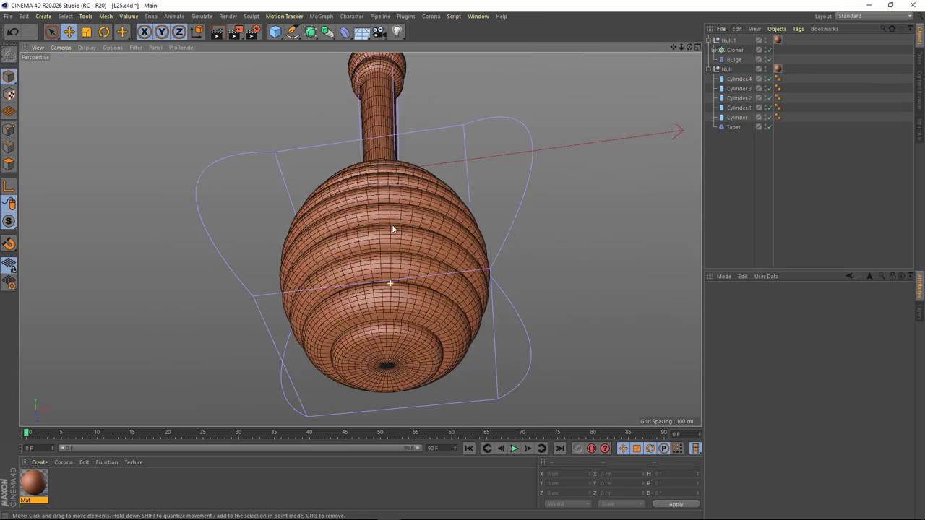
key("ctrl+z")
key("ctrl+z")
key("ctrl+z")
key("ctrl+z")
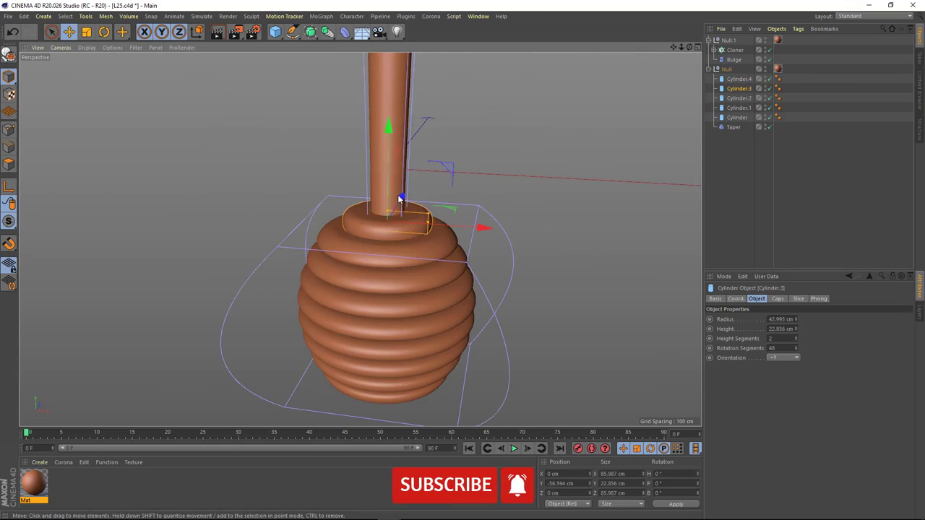
key("ctrl+z")
key("ctrl+z")
key("ctrl+z")
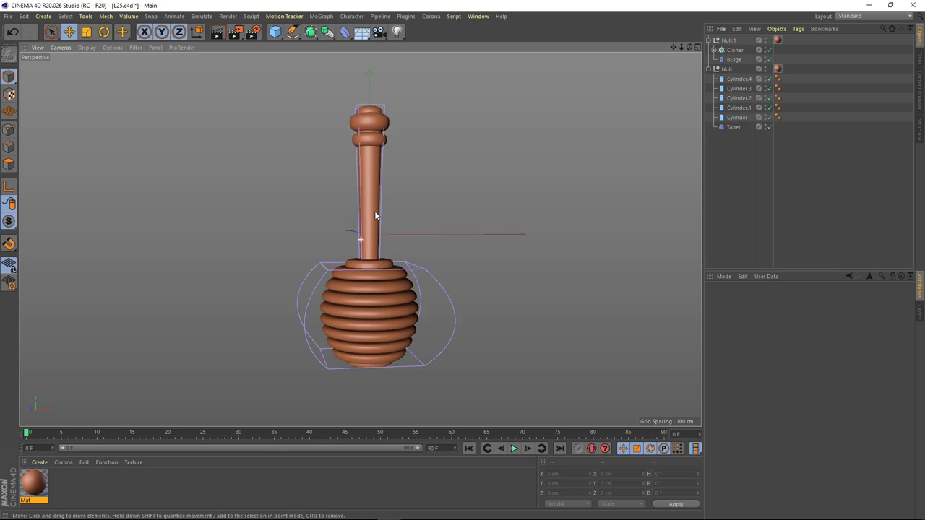
key("ctrl+z")
key("ctrl+z")
left_click(708, 68)
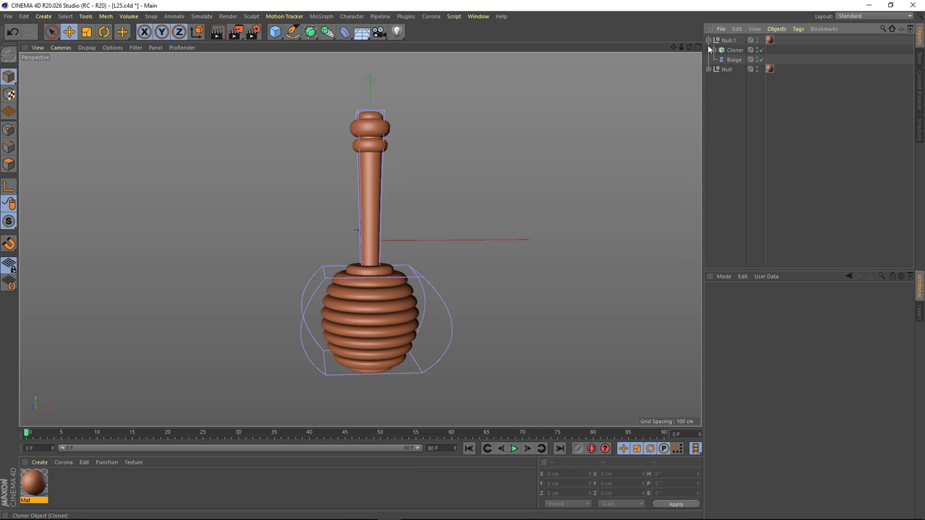
- Group both dipper nulls under a new Null.2, then add and stretch a floor plane
left_click_drag(276, 34, 289, 42)
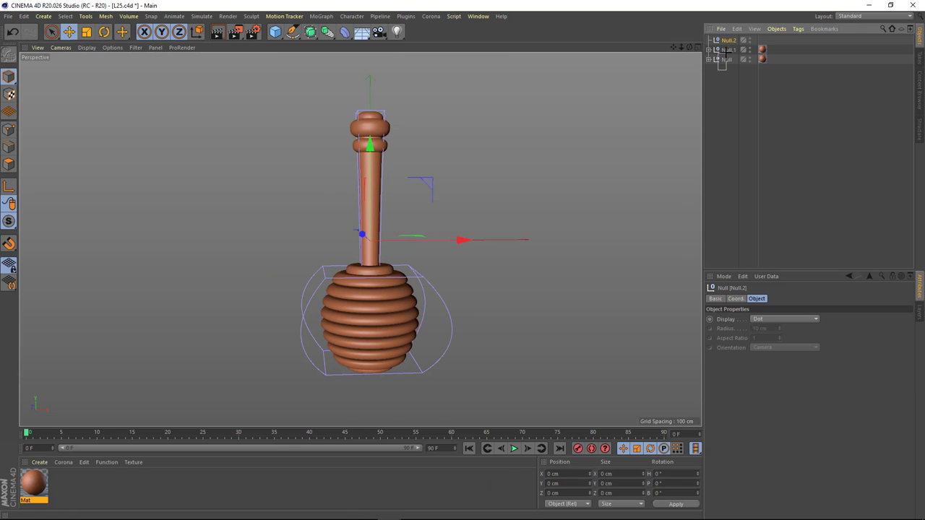
left_click_drag(732, 44, 708, 44)
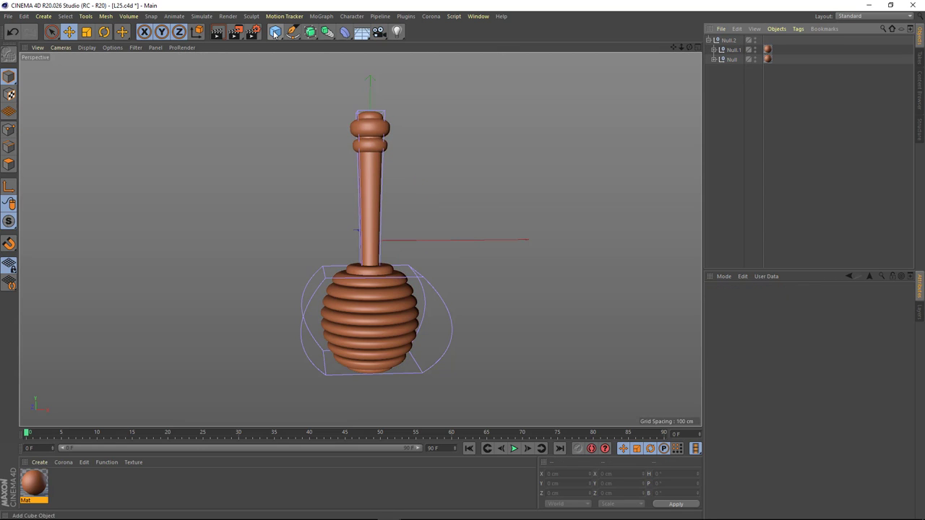
left_click_drag(276, 34, 370, 62)
left_click(354, 64)
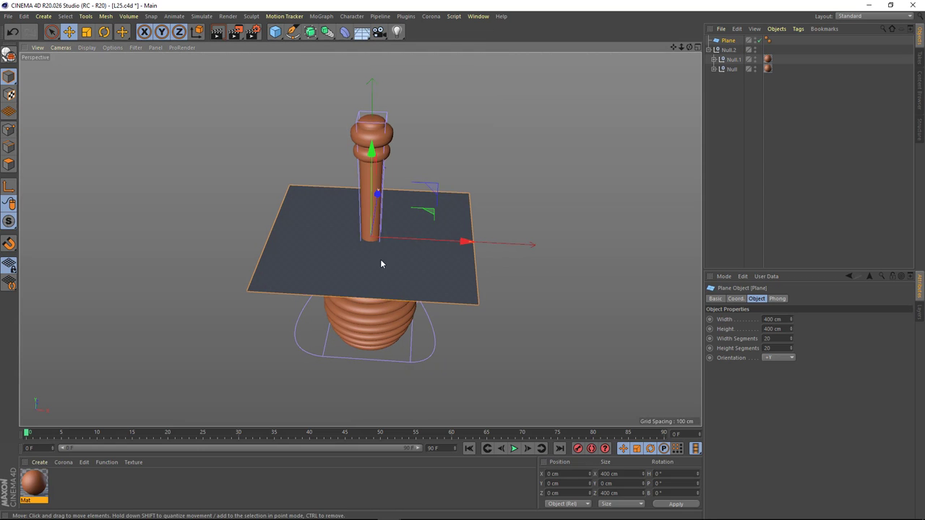
left_click(119, 72)
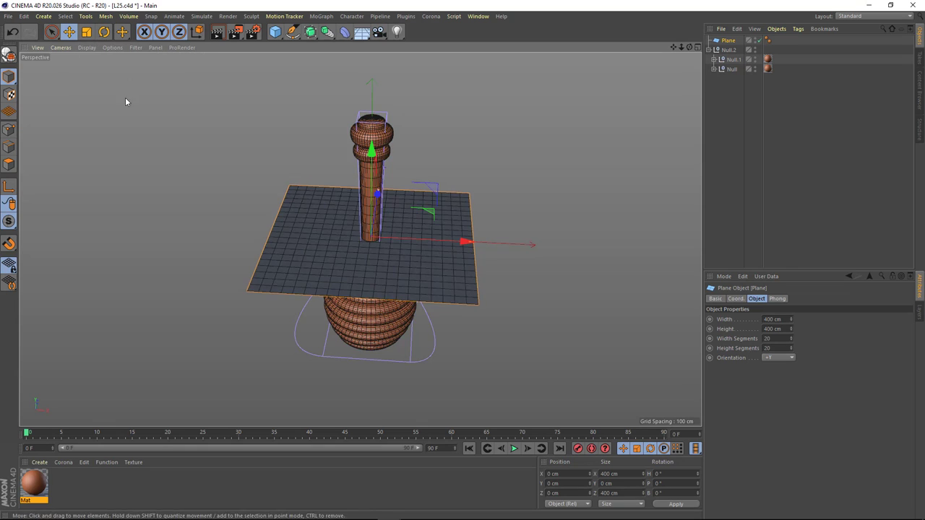
mouse_move(125, 97)
left_mouse_down("alt")
mouse_move(402, 186)
mouse_move(451, 131)
left_mouse_up("alt")
- Widen the floor plane and raise the grouped dipper above it
mouse_move(466, 253)
left_mouse_down()
mouse_move(620, 289)
mouse_move(422, 281)
left_mouse_up()
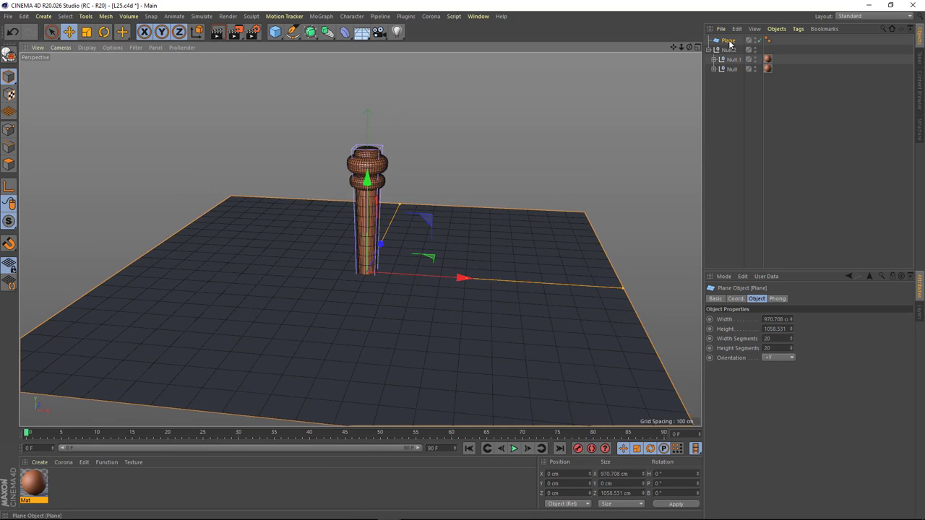
left_click_drag(731, 49, 729, 38)
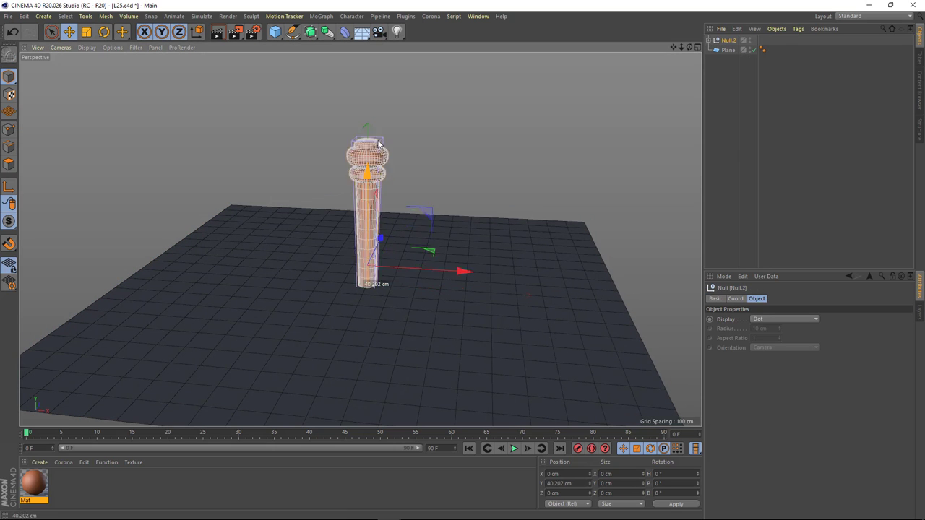
left_click_drag(377, 145, 382, 101)
- Tilt the dipper group about 44° and shift it up and to the right
key("r")
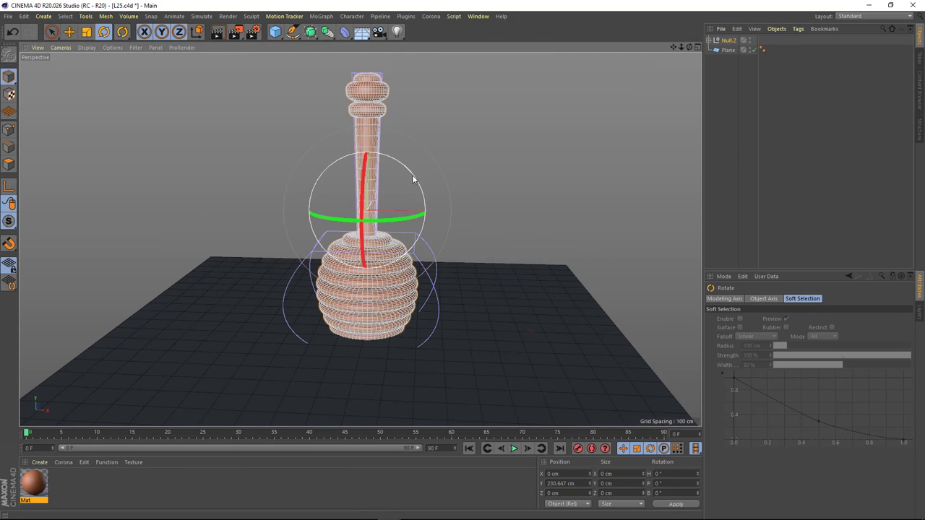
mouse_move(412, 174)
left_mouse_down()
mouse_move(440, 188)
mouse_move(459, 219)
left_mouse_up()
key("e")
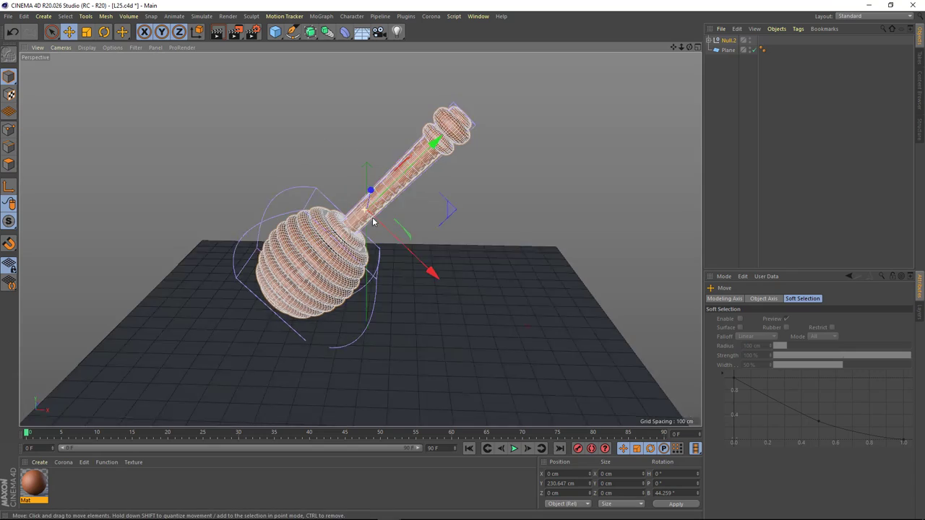
left_click_drag(373, 222, 522, 186)
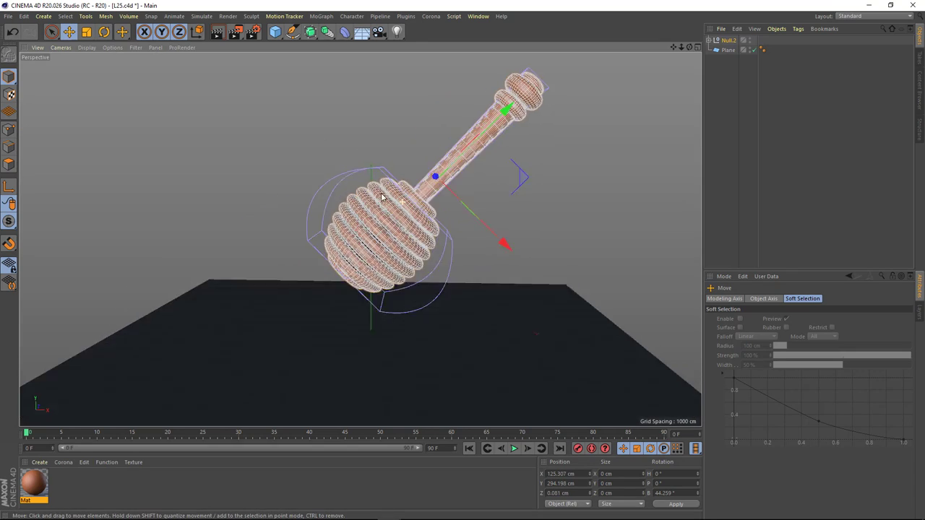
mouse_move(382, 197)
left_mouse_down("alt")
mouse_move(489, 190)
mouse_move(421, 217)
mouse_move(440, 229)
mouse_move(403, 241)
mouse_move(503, 231)
left_mouse_up("alt")
left_click(709, 40, "ctrl")
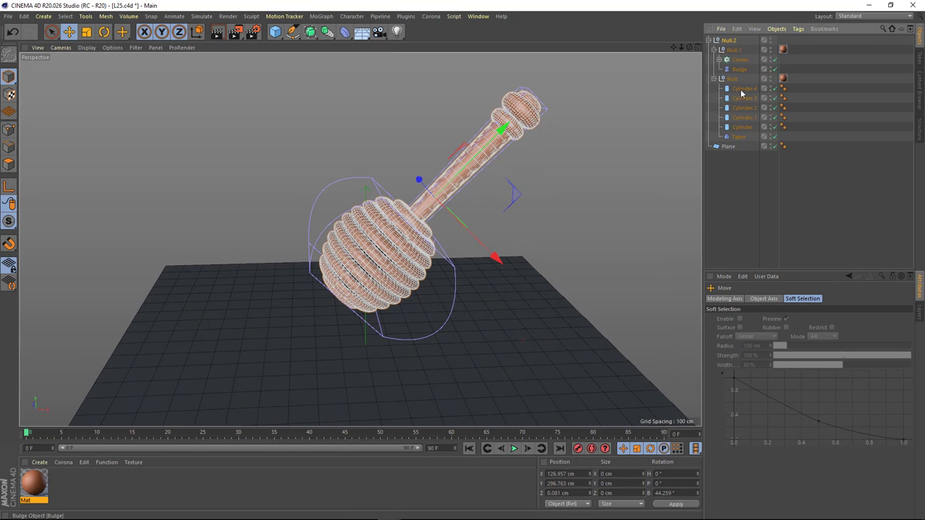
left_click(829, 175)
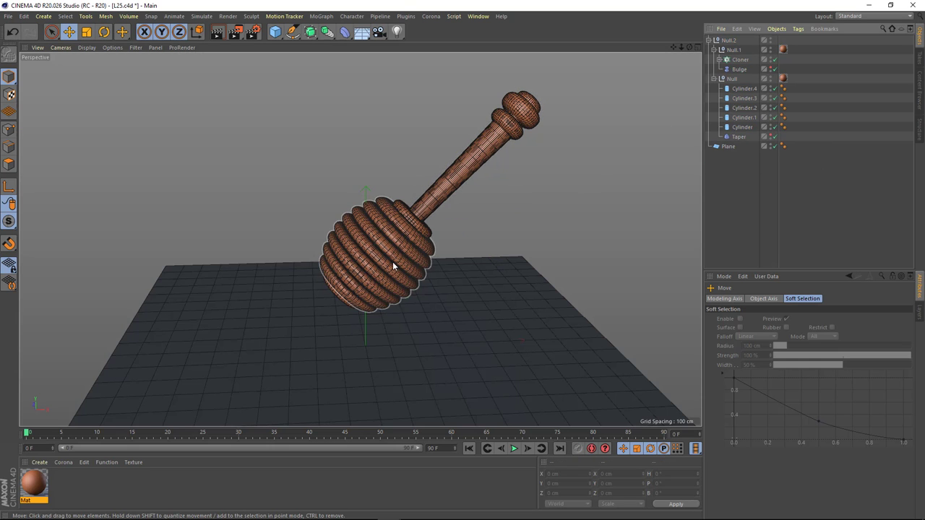
mouse_move(392, 261)
left_mouse_down("alt")
mouse_move(556, 234)
mouse_move(370, 278)
left_mouse_up("alt")
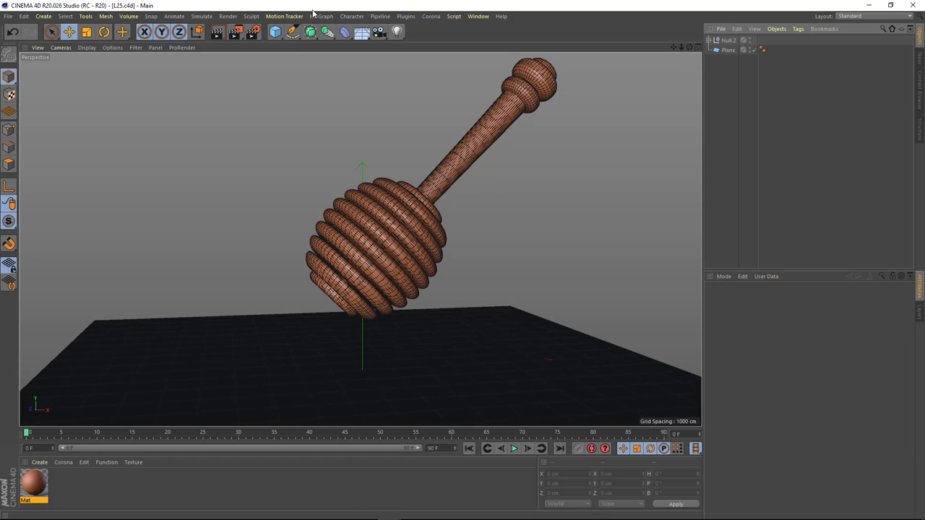
left_click(274, 31)
- Add a sphere of about 40 cm radius and place it inside a new Metaball
left_click(409, 43)
mouse_move(376, 290)
left_mouse_down("alt")
mouse_move(399, 338)
mouse_move(390, 311)
left_mouse_up("alt")
left_click(766, 329)
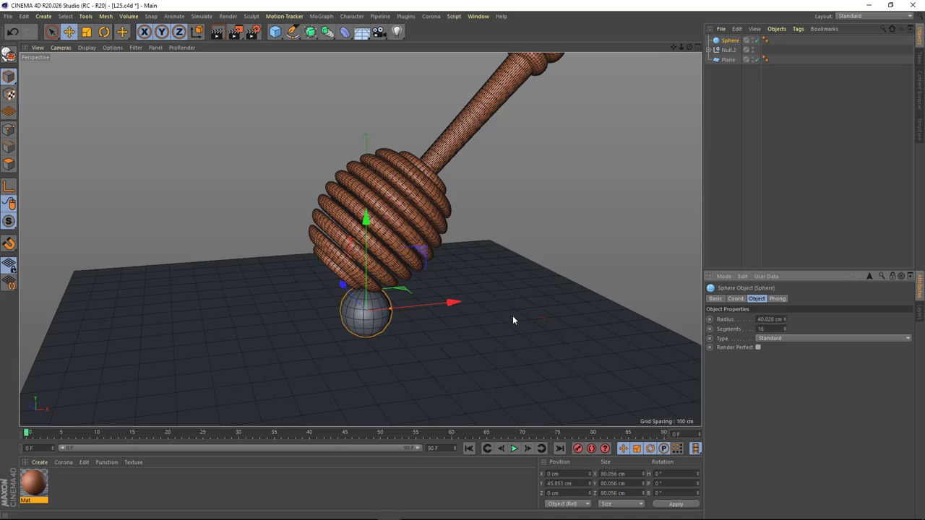
left_click(328, 31)
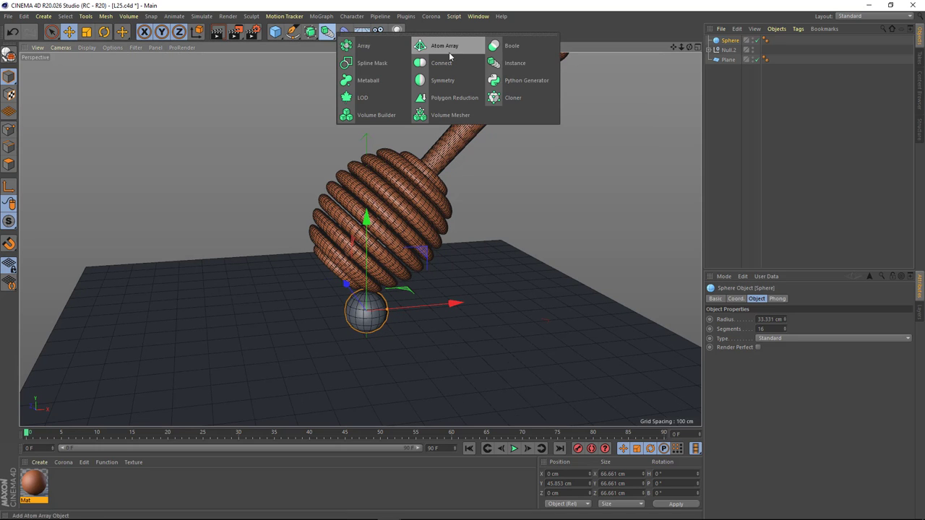
left_click(367, 80)
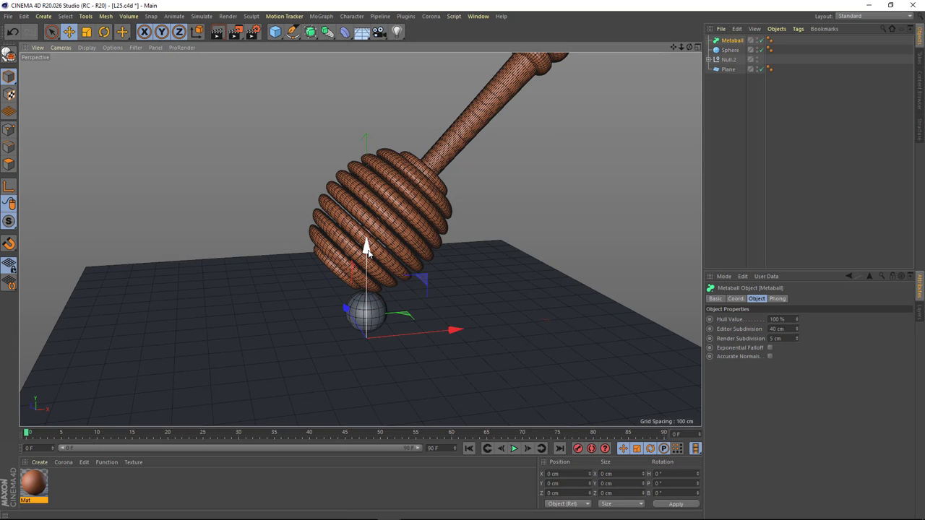
mouse_move(729, 50)
left_mouse_down()
mouse_move(730, 42)
mouse_move(727, 56)
left_mouse_up()
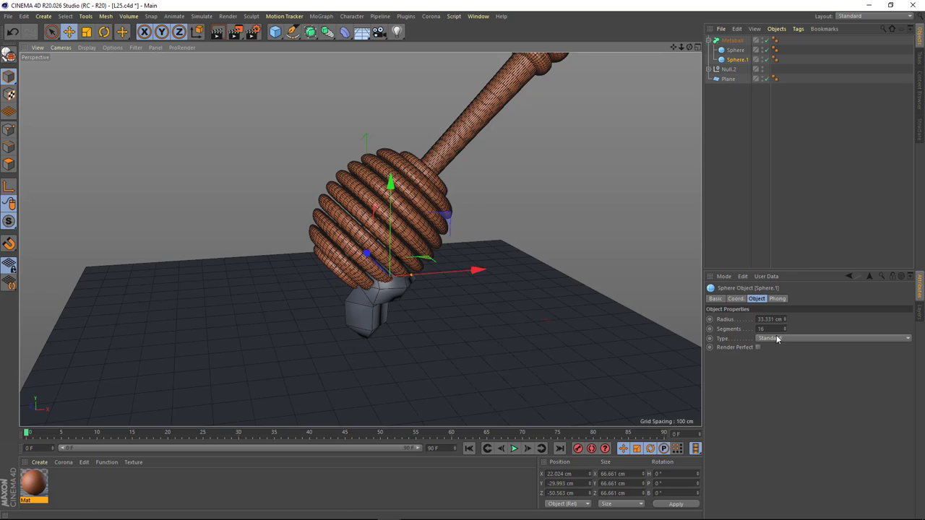
- Adjust the Metaball's editor subdivision and duplicate Sphere.1 sideways into Sphere.2
left_click(731, 40)
left_click(776, 328)
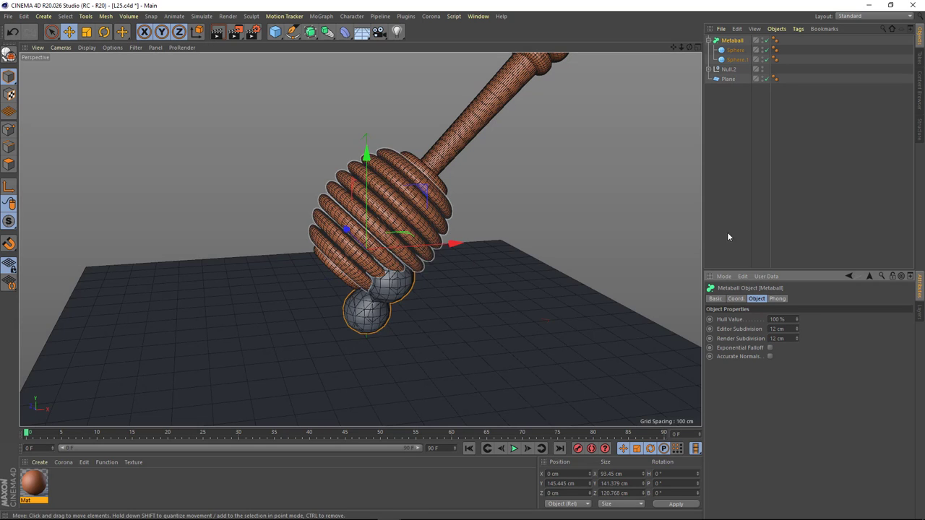
left_click(735, 50)
mouse_move(427, 239)
left_mouse_down("alt")
mouse_move(405, 267)
mouse_move(419, 246)
left_mouse_up("alt")
left_click(735, 59)
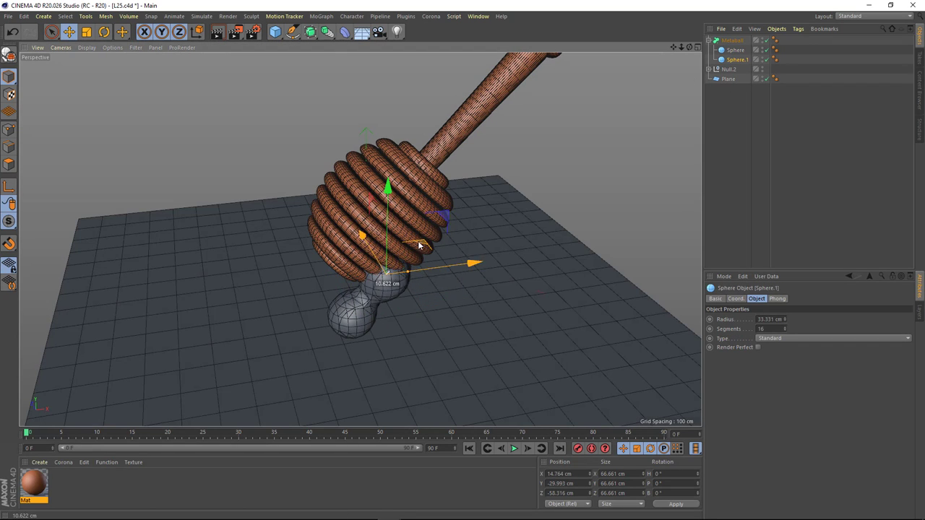
mouse_move(382, 205)
left_mouse_down("alt")
mouse_move(369, 229)
mouse_move(353, 231)
left_mouse_up("alt")
left_click(357, 327)
left_click(730, 61)
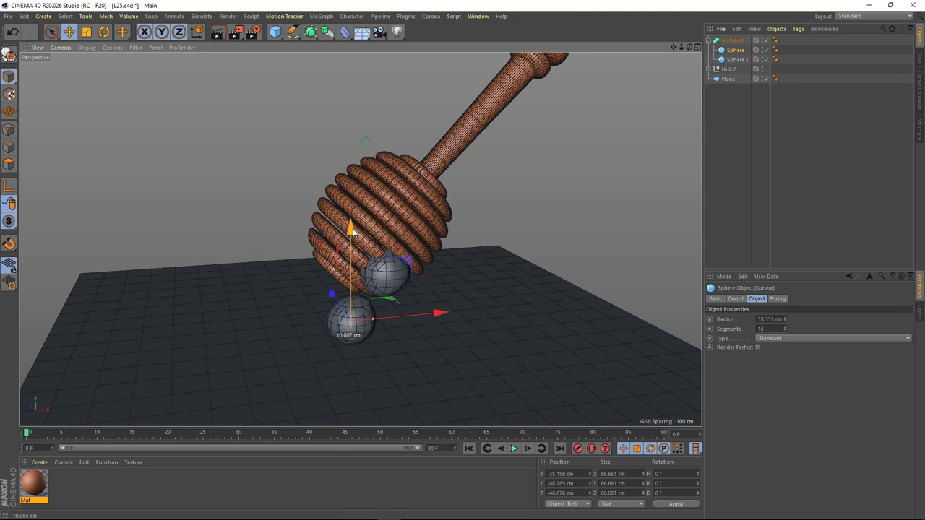
left_click_drag(420, 250, 265, 272, "alt")
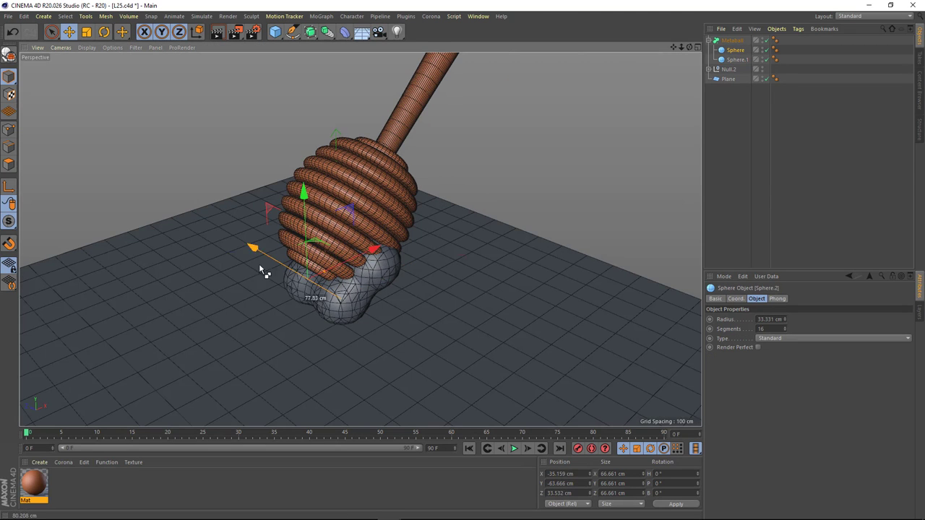
- Make more sphere copies and shrink Sphere.5 to about 11 cm as a droplet below the blob
mouse_move(329, 225)
left_mouse_down("ctrl")
mouse_move(303, 239)
mouse_move(287, 230)
mouse_move(673, 123)
mouse_move(166, 275)
left_mouse_up("ctrl")
mouse_move(217, 260)
left_mouse_down("alt")
mouse_move(310, 217)
mouse_move(318, 159)
mouse_move(244, 262)
mouse_move(338, 258)
mouse_move(380, 216)
mouse_move(375, 238)
mouse_move(434, 209)
left_mouse_up("alt")
left_click(382, 214)
left_click_drag(737, 98, 736, 45)
left_click_drag(401, 280, 385, 280)
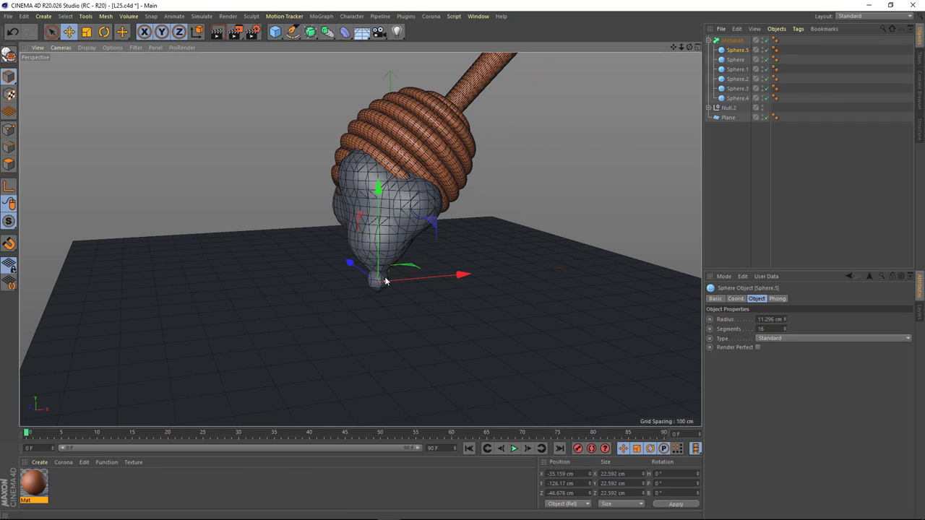
left_click_drag(379, 205, 379, 234)
- Raise Sphere.4 up into the dipper head and shift Sphere further left
left_click(737, 69)
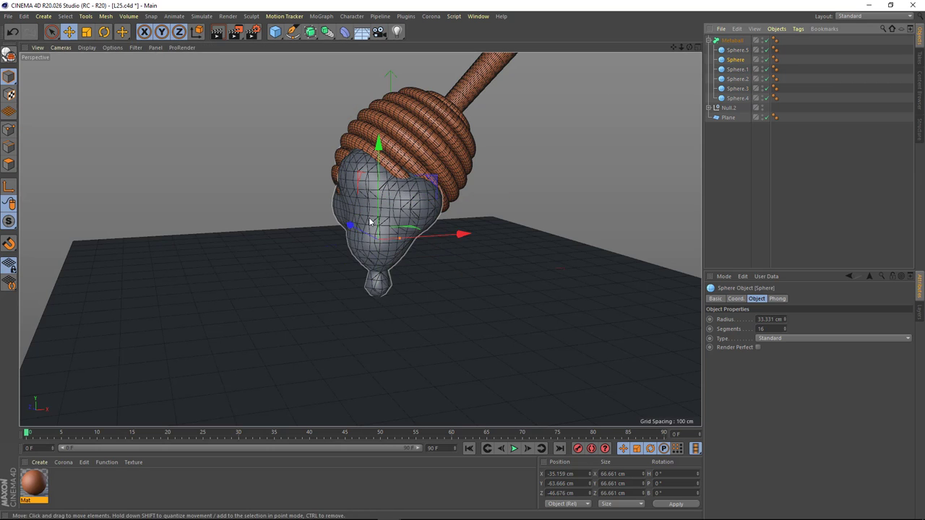
left_click(737, 98)
left_click_drag(358, 141, 358, 129)
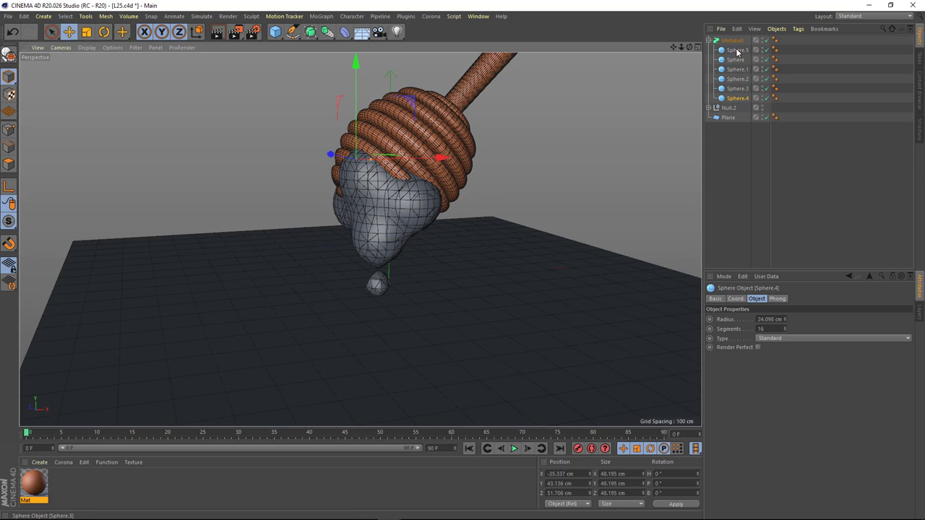
mouse_move(383, 289)
left_mouse_down("alt")
mouse_move(513, 276)
mouse_move(656, 194)
left_mouse_up("alt")
left_click(370, 217)
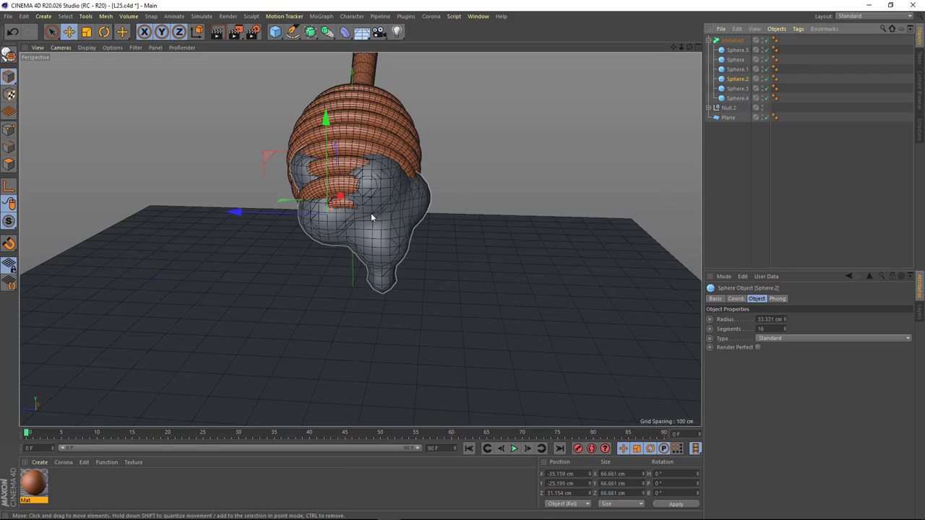
left_click(370, 217)
left_click_drag(354, 242, 330, 251)
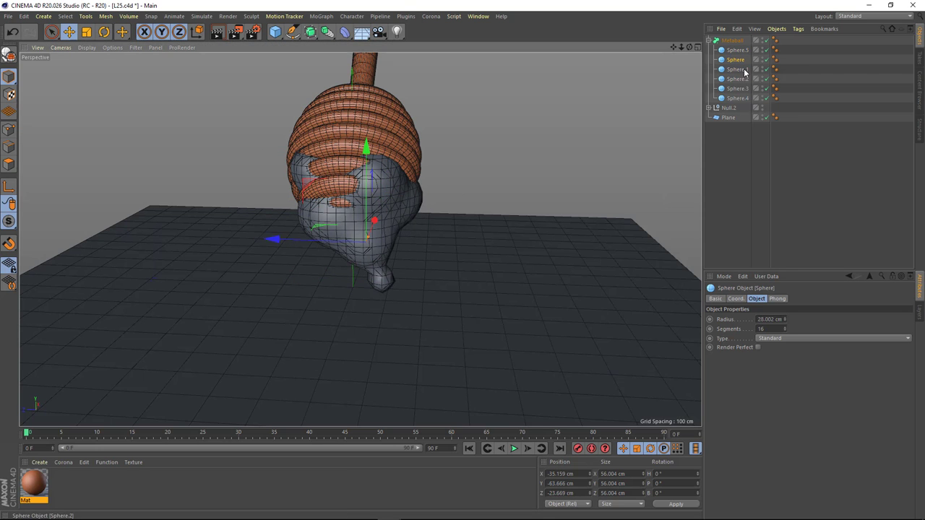
- Add Sphere.6 and further copies to extend the drip toward the floor
mouse_move(506, 239)
left_mouse_down("alt")
mouse_move(330, 264)
mouse_move(243, 250)
mouse_move(385, 186)
mouse_move(383, 209)
mouse_move(438, 252)
mouse_move(435, 230)
left_mouse_up("alt")
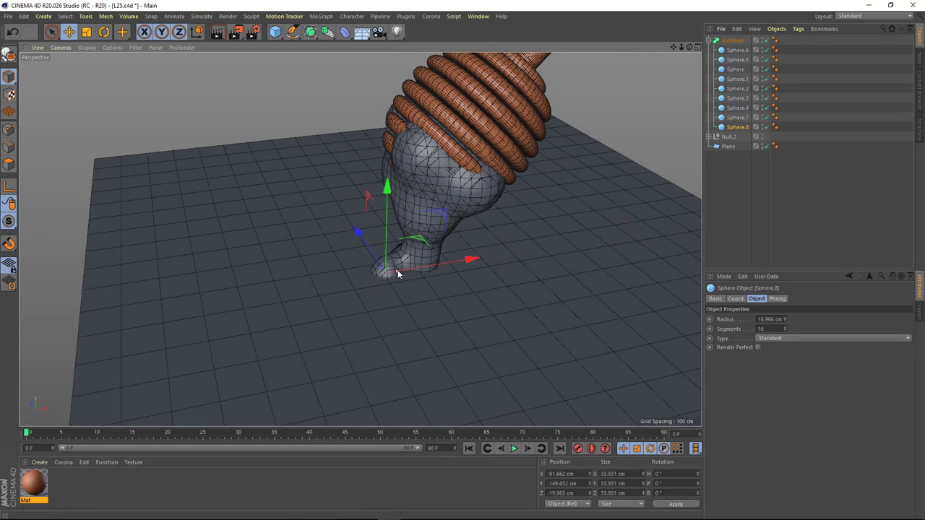
left_click_drag(398, 273, 409, 269, "alt")
mouse_move(409, 269)
left_mouse_down("ctrl")
mouse_move(469, 252)
mouse_move(456, 283)
mouse_move(424, 267)
mouse_move(347, 273)
mouse_move(370, 307)
mouse_move(415, 268)
mouse_move(544, 283)
mouse_move(361, 254)
mouse_move(479, 335)
mouse_move(428, 326)
mouse_move(383, 277)
mouse_move(417, 272)
mouse_move(448, 285)
mouse_move(395, 275)
left_mouse_up("ctrl")
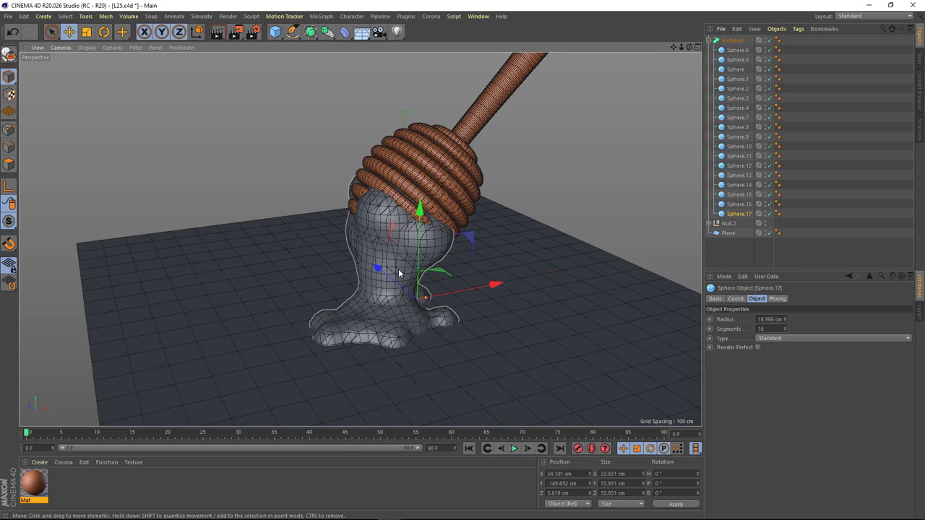
left_click(732, 41)
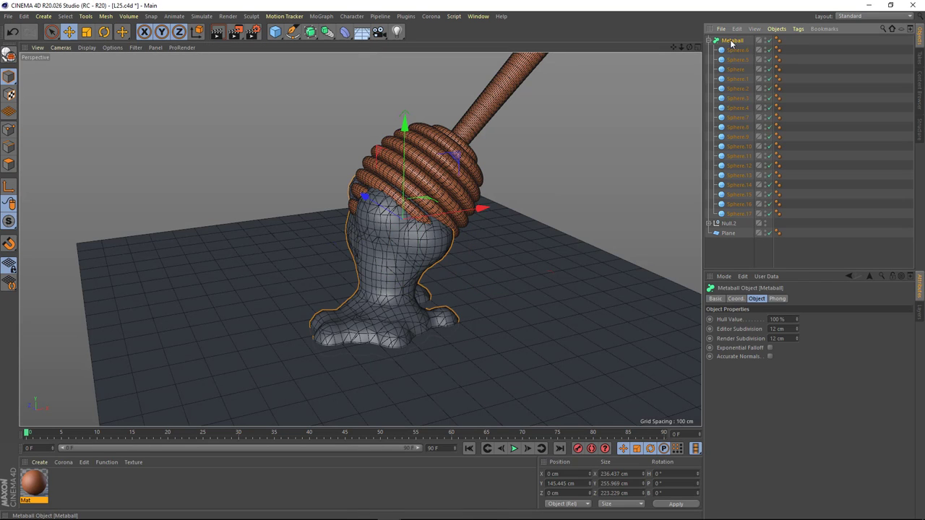
- Make the Metaball editable, switch to smooth shading, and pick the Grab sculpt brush
left_click(8, 55)
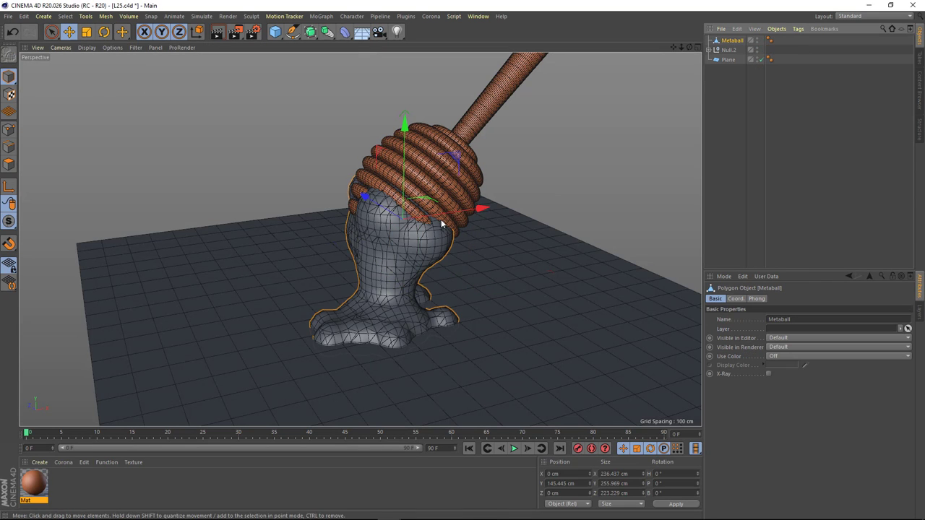
left_click(87, 47)
left_click(108, 58)
left_click_drag(412, 235, 379, 213, "alt")
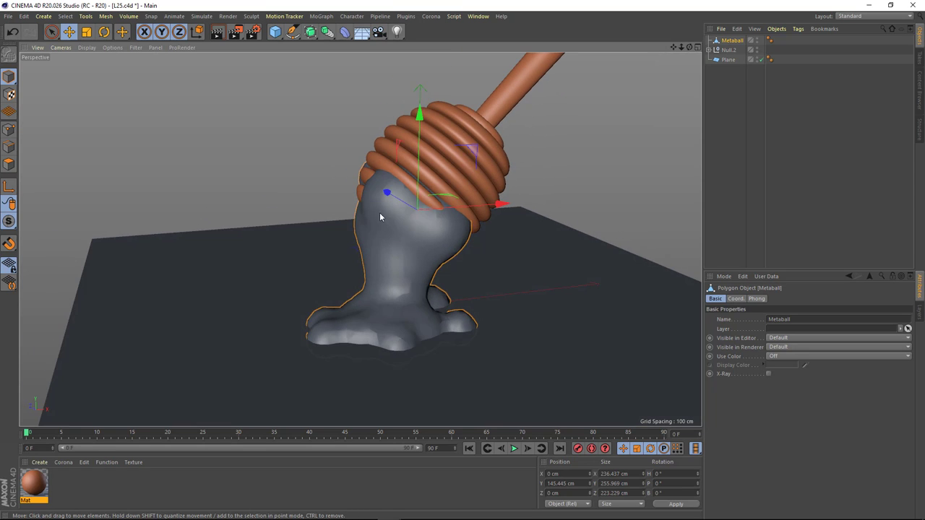
left_click(245, 15)
left_click(336, 60)
left_click_drag(336, 65, 663, 66)
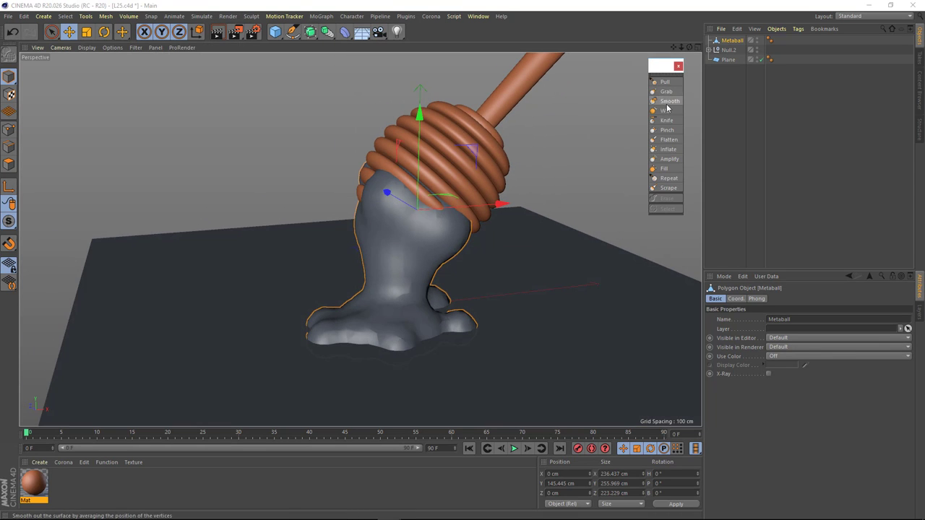
left_click(666, 92)
- Set the Grab brush direction and wrap the honey in a Subdivision Surface
mouse_move(378, 233)
left_mouse_down("alt")
mouse_move(427, 265)
mouse_move(350, 305)
left_mouse_up("alt")
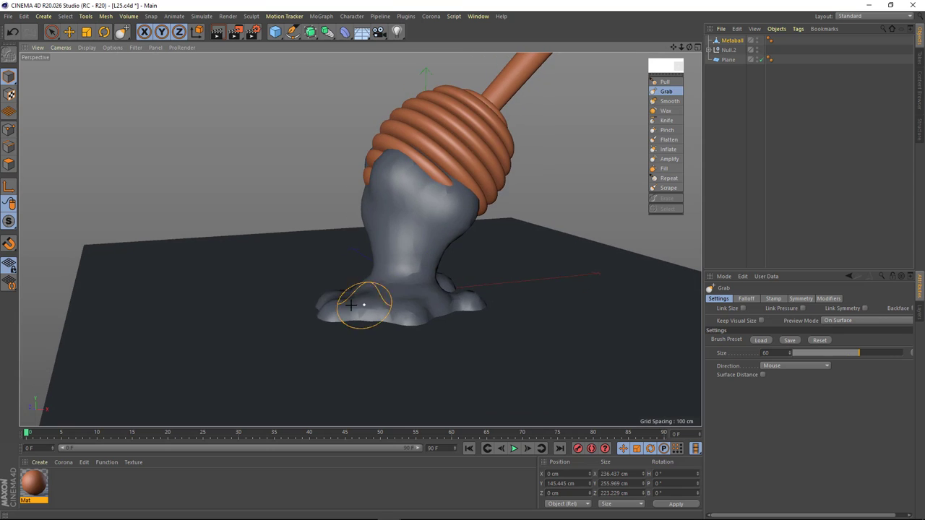
left_click_drag(362, 238, 513, 224, "alt")
mouse_move(339, 296)
left_mouse_down("alt")
mouse_move(328, 289)
mouse_move(390, 304)
left_mouse_up("alt")
left_click(779, 365)
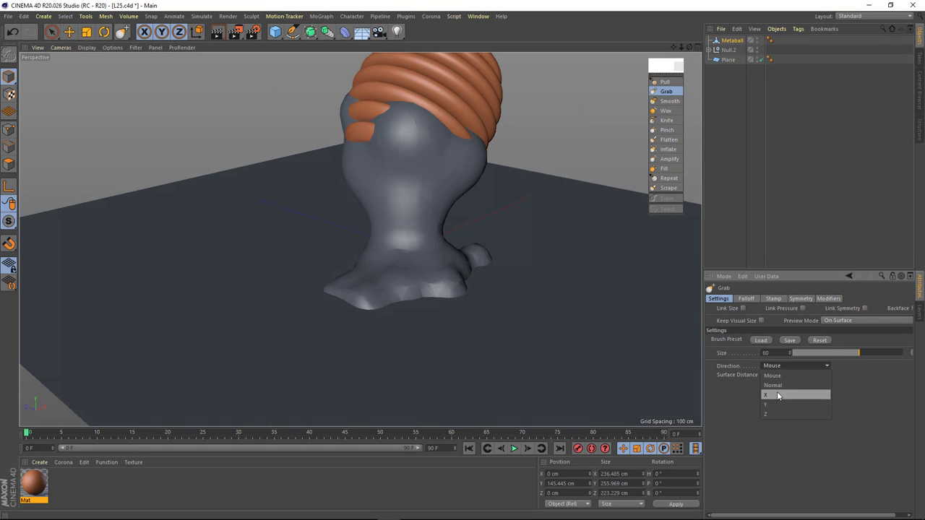
left_click(310, 31, "alt")
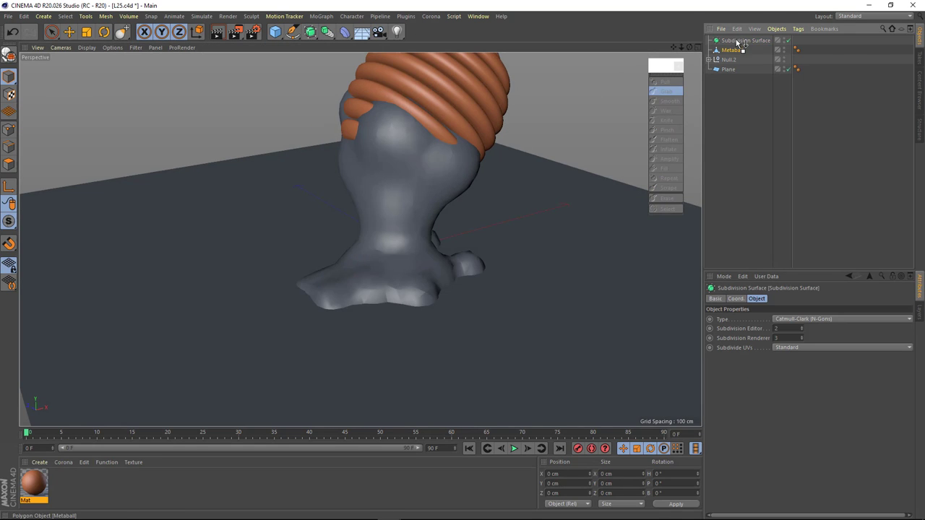
left_click(737, 49)
mouse_move(330, 296)
left_mouse_down("alt")
mouse_move(320, 301)
mouse_move(404, 258)
mouse_move(355, 268)
mouse_move(506, 284)
mouse_move(393, 284)
mouse_move(432, 274)
mouse_move(330, 240)
mouse_move(475, 226)
mouse_move(382, 223)
mouse_move(331, 238)
mouse_move(375, 239)
mouse_move(291, 174)
mouse_move(316, 220)
mouse_move(295, 215)
mouse_move(355, 242)
mouse_move(275, 297)
mouse_move(375, 288)
mouse_move(326, 260)
left_mouse_up("alt")
- Sculpt the honey with Grab at size 63, then Pull, Knife and Smooth brushes
middle_click_drag(326, 260, 318, 262)
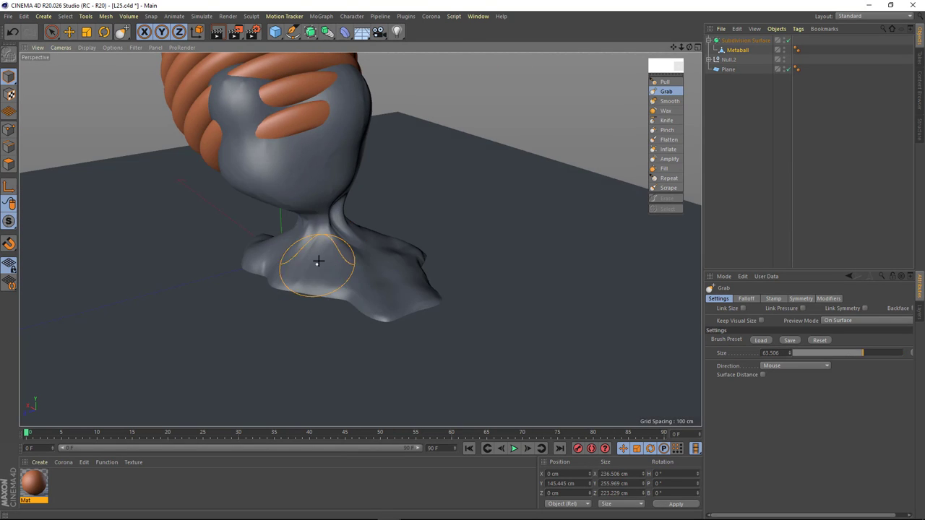
mouse_move(285, 248)
left_mouse_down("alt")
mouse_move(370, 250)
mouse_move(317, 272)
mouse_move(293, 248)
mouse_move(376, 243)
mouse_move(432, 260)
mouse_move(383, 196)
mouse_move(448, 180)
left_mouse_up("alt")
left_click(665, 82)
mouse_move(380, 223)
left_mouse_down("alt")
mouse_move(386, 256)
mouse_move(369, 198)
mouse_move(366, 230)
mouse_move(324, 217)
mouse_move(339, 214)
left_mouse_up("alt")
left_click(666, 120)
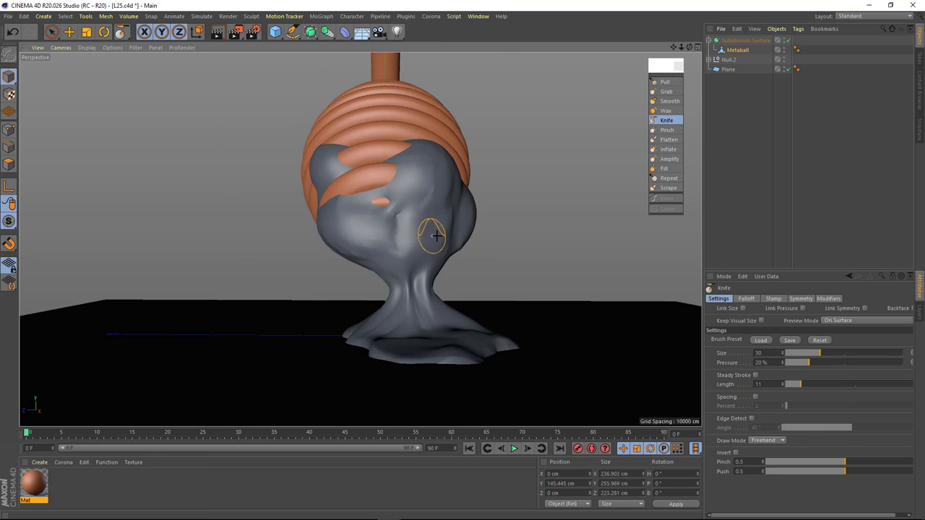
mouse_move(433, 233)
left_mouse_down("alt")
mouse_move(430, 211)
mouse_move(383, 214)
mouse_move(373, 241)
mouse_move(382, 289)
mouse_move(301, 271)
mouse_move(362, 310)
mouse_move(355, 303)
mouse_move(440, 260)
mouse_move(323, 280)
mouse_move(248, 268)
mouse_move(285, 181)
mouse_move(469, 266)
left_mouse_up("alt")
key("shift")
key("e")
- Reshape the honey mesh with the Grab brush at about size 117, then deselect everything
left_click(395, 214)
mouse_move(395, 215)
left_mouse_down("alt")
mouse_move(370, 239)
mouse_move(427, 239)
mouse_move(525, 188)
mouse_move(370, 234)
mouse_move(424, 279)
mouse_move(506, 217)
left_mouse_up("alt")
left_click(423, 279)
left_click(122, 31)
left_click(159, 97)
mouse_move(417, 265)
left_mouse_down("alt")
mouse_move(399, 297)
mouse_move(382, 295)
mouse_move(434, 299)
mouse_move(355, 301)
mouse_move(376, 289)
left_mouse_up("alt")
middle_click_drag(375, 289, 347, 289)
mouse_move(347, 289)
left_mouse_down("alt")
mouse_move(369, 292)
mouse_move(321, 252)
mouse_move(384, 231)
mouse_move(45, 87)
left_mouse_up("alt")
key("e")
left_click_drag(499, 261, 531, 355, "alt")
key("ctrl+shift+a")
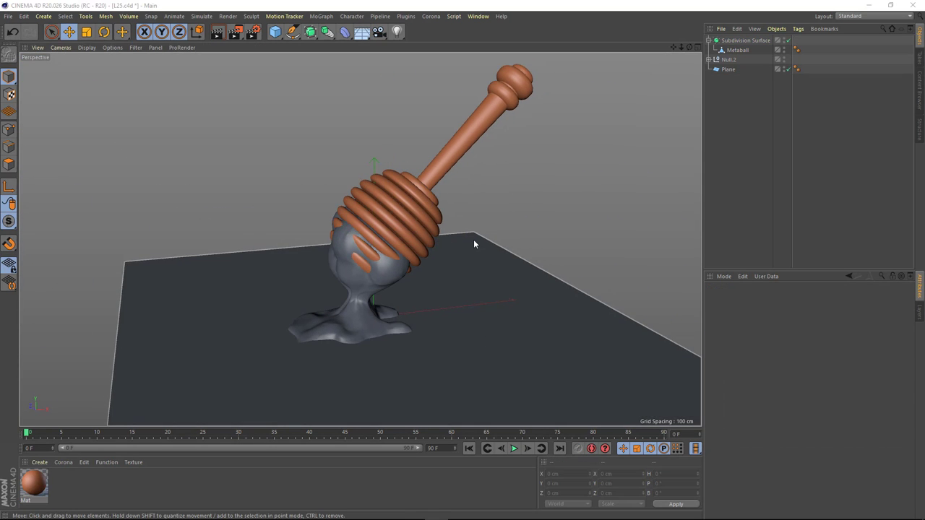
- Rename the Subdivision Surface to 'Honey' and create a new material
left_click(738, 42)
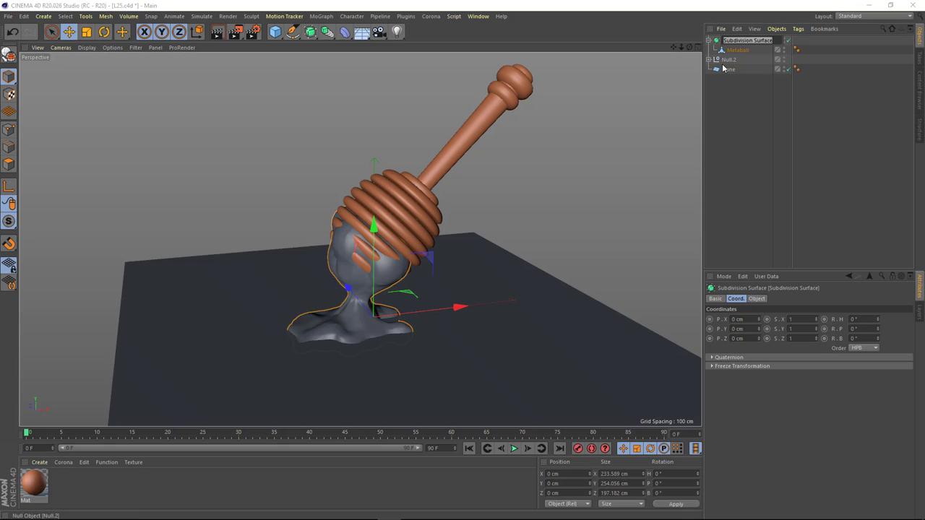
type("Honey")
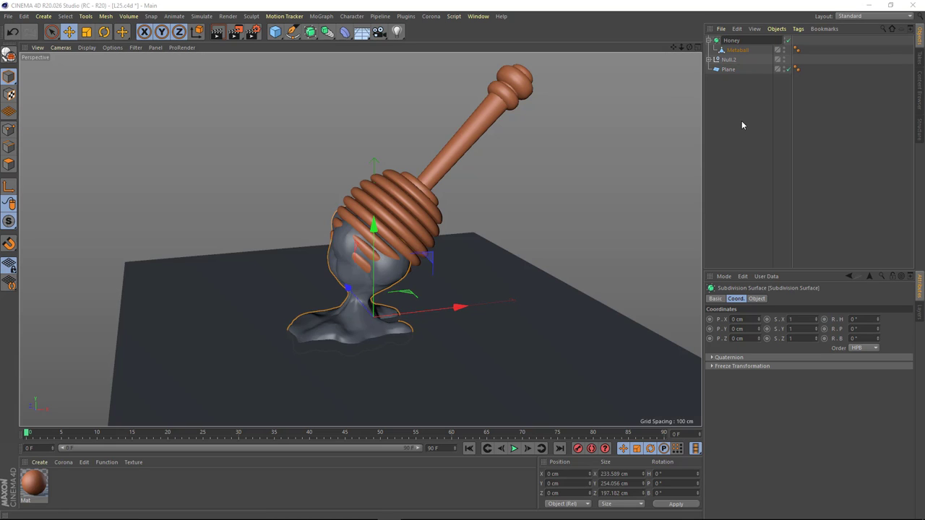
double_click(78, 488)
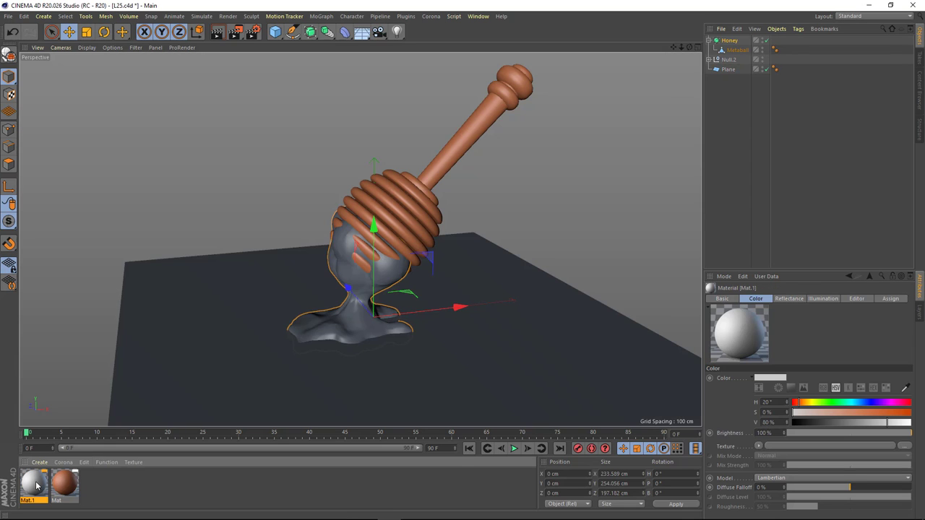
double_click(38, 486)
- Give Mat.1 colour H 45, S 65, V 100 and apply it to Honey
type("45")
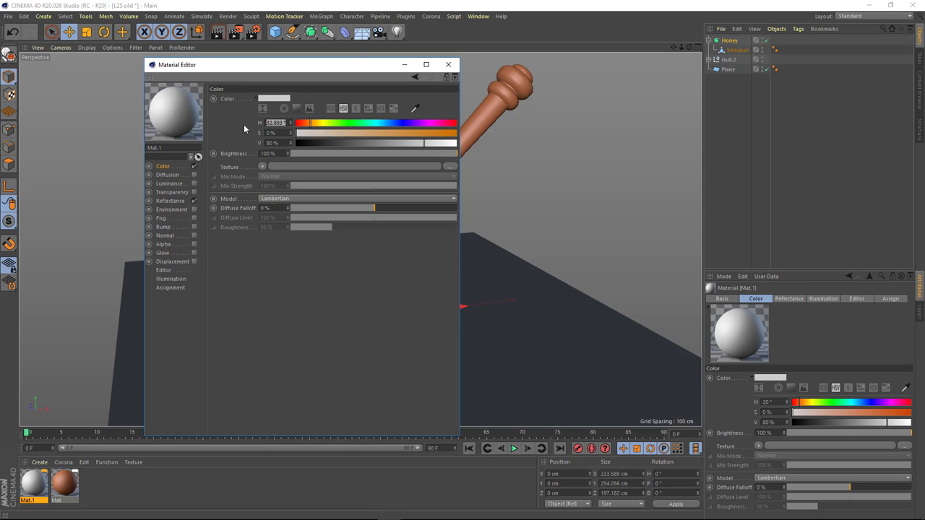
key("Tab")
key("Tab")
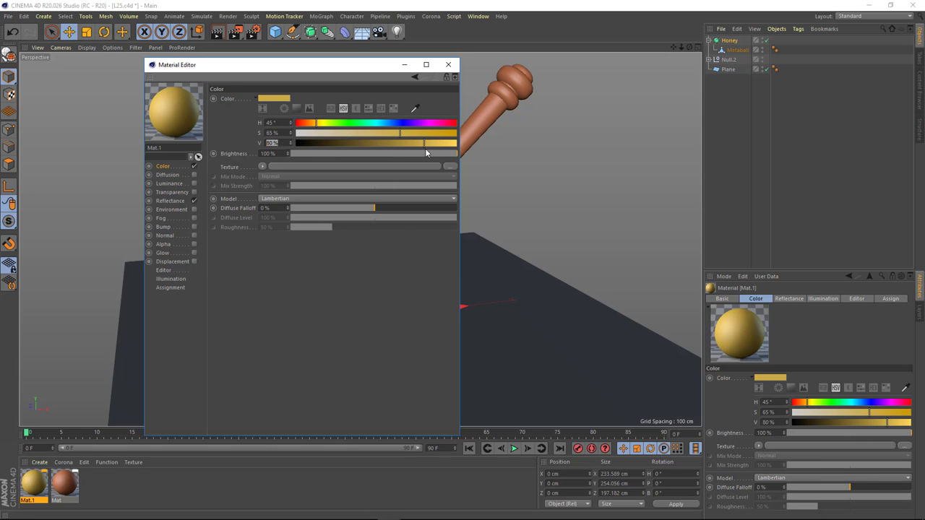
type("100")
key("Tab")
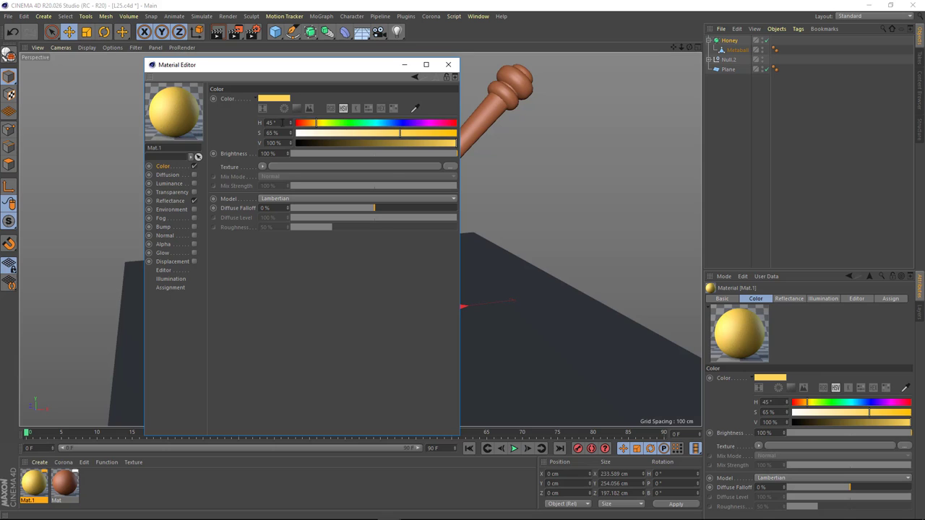
left_click(448, 66)
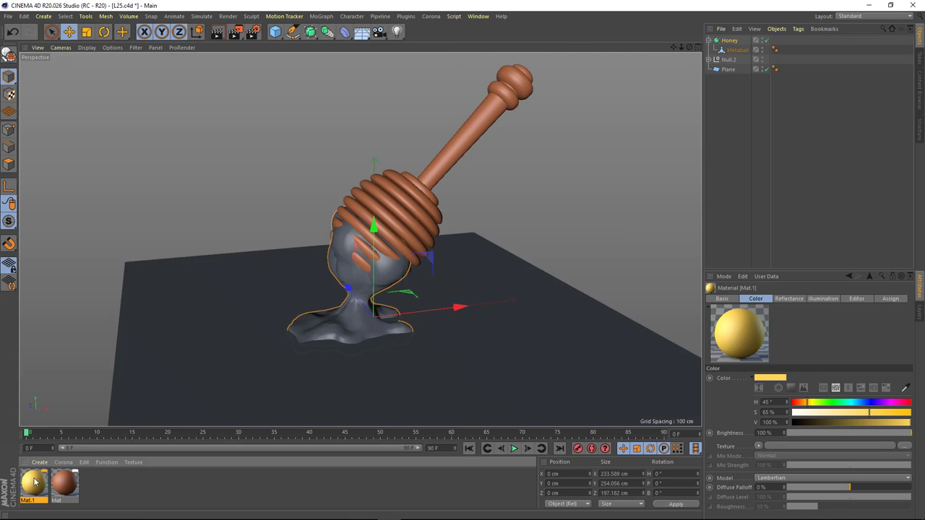
left_click_drag(737, 40, 734, 45)
left_click(799, 128)
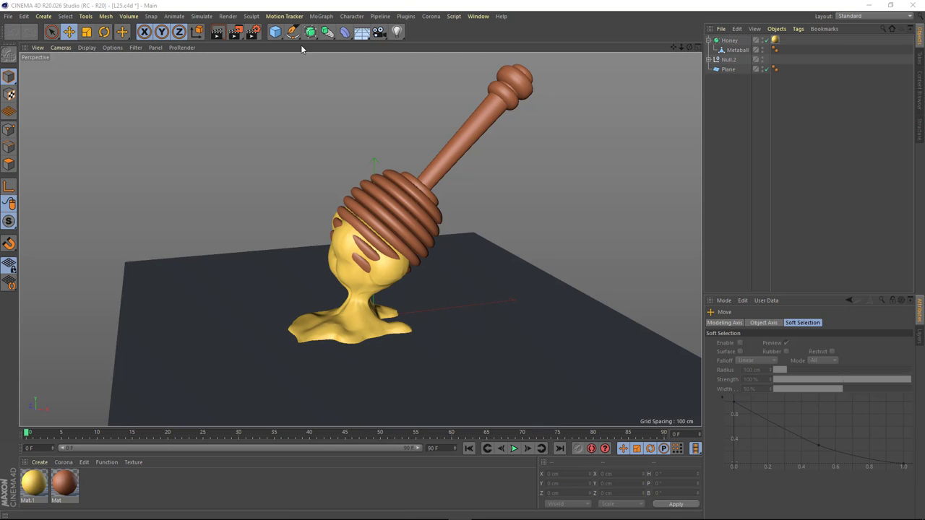
- Add a cylinder beside the honey and make it hexagonal with 6 rotation segments
left_click_drag(275, 31, 475, 43)
scroll(397, 318, "up", 3)
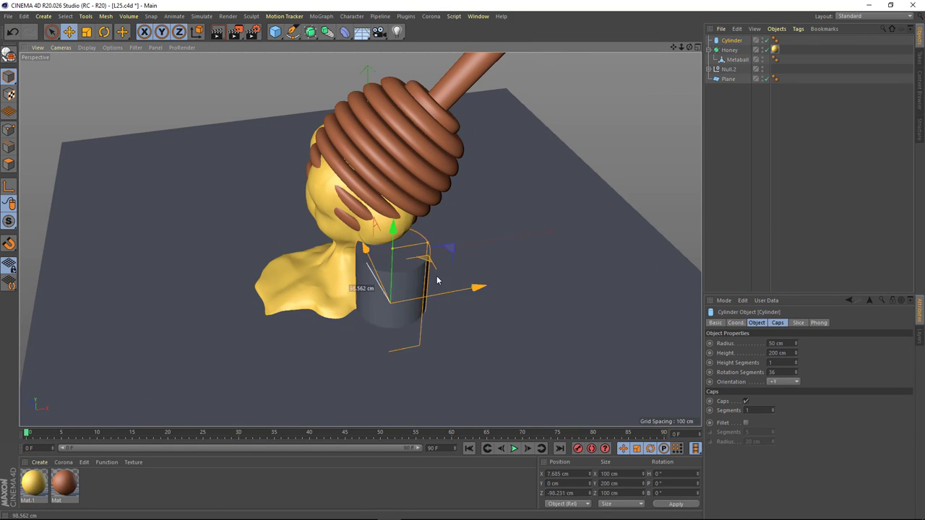
mouse_move(399, 309)
left_mouse_down()
mouse_move(433, 318)
mouse_move(425, 255)
left_mouse_up()
type("6")
key("Return")
- Fillet its caps, flatten it to 40 cm tall and lower it onto the floor
left_click(745, 423)
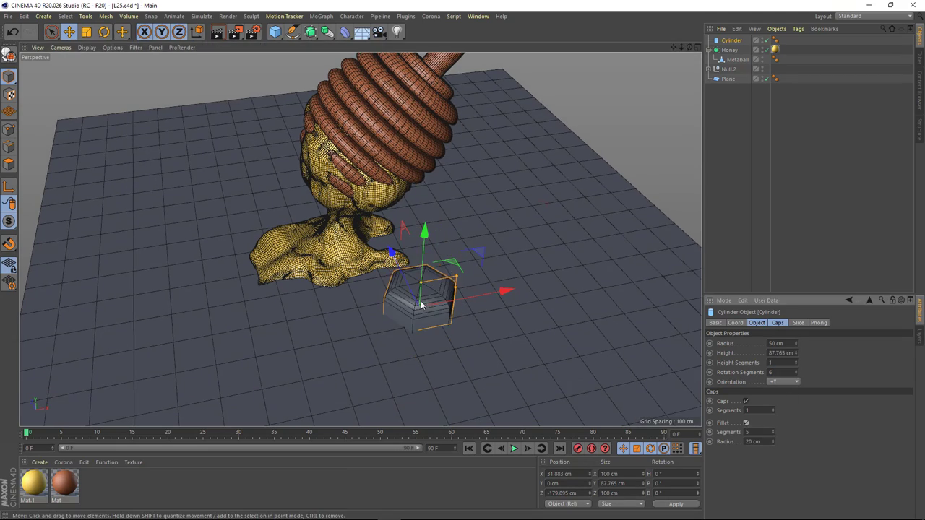
scroll(476, 227, "up", 5)
mouse_move(473, 233)
left_mouse_down()
mouse_move(426, 253)
mouse_move(474, 239)
mouse_move(477, 228)
mouse_move(418, 290)
mouse_move(485, 207)
mouse_move(405, 173)
left_mouse_up()
scroll(477, 229, "up", 2)
mouse_move(371, 134)
left_mouse_down()
mouse_move(378, 182)
mouse_move(443, 193)
mouse_move(392, 166)
left_mouse_up()
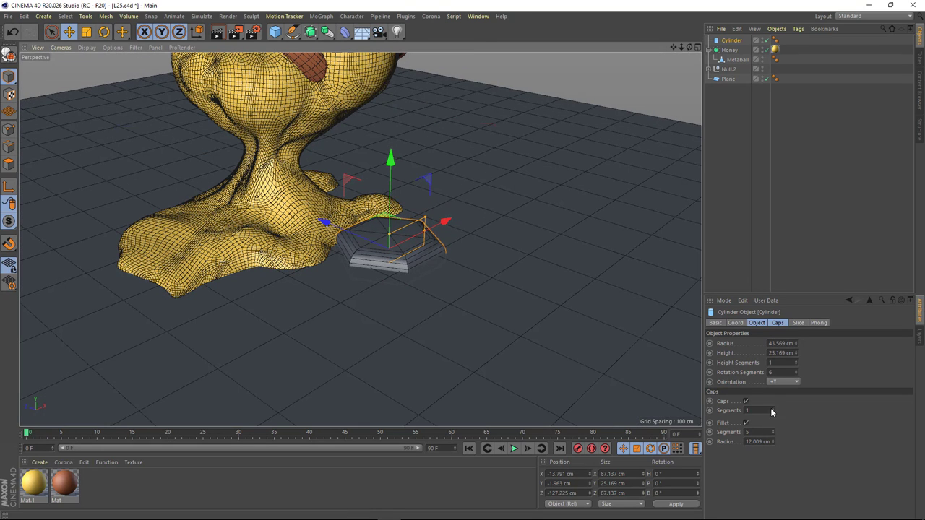
- Adjust the fillet segment count and drag out a duplicate hexagon tile
left_click(757, 431)
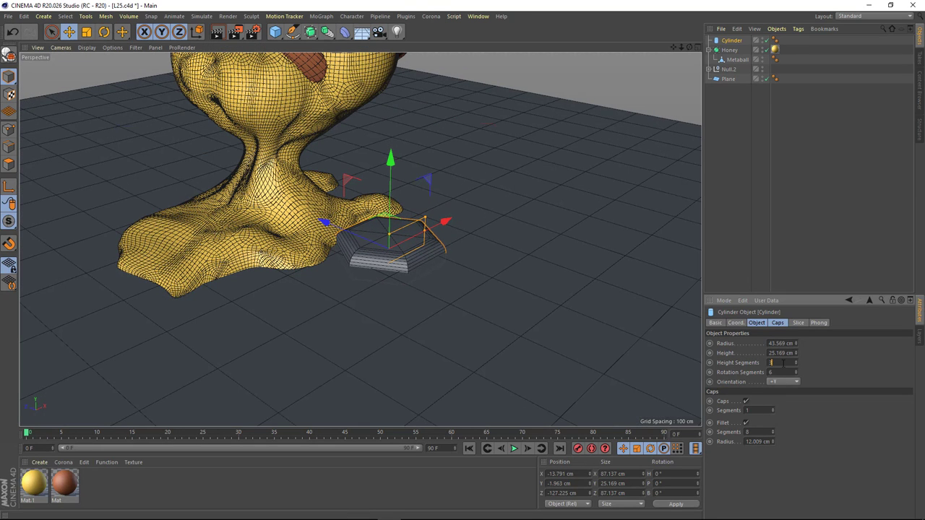
left_click(783, 362)
type("4")
mouse_move(405, 232)
left_mouse_down("alt")
mouse_move(440, 240)
mouse_move(422, 206)
left_mouse_up("alt")
left_click(777, 322)
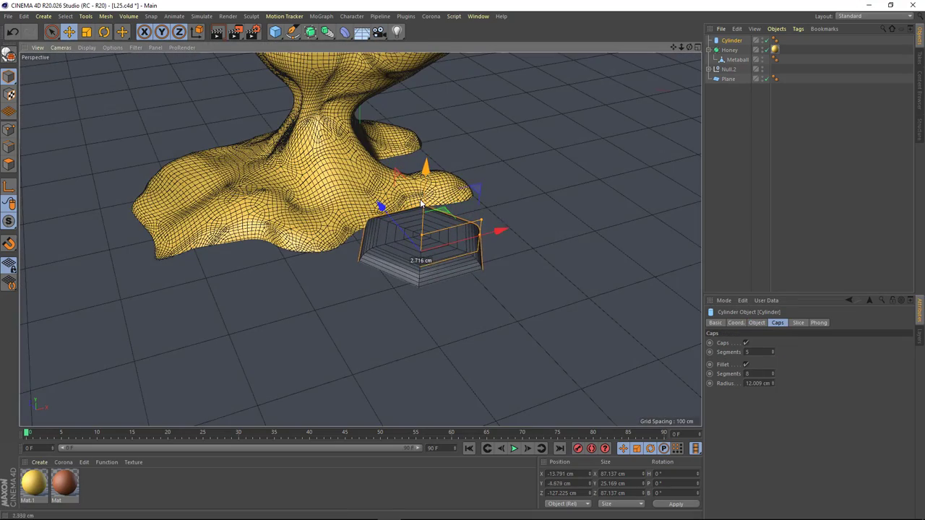
mouse_move(419, 251)
left_mouse_down("alt")
mouse_move(393, 309)
mouse_move(495, 221)
mouse_move(600, 282)
mouse_move(481, 320)
mouse_move(368, 272)
mouse_move(396, 269)
mouse_move(359, 238)
mouse_move(429, 221)
mouse_move(438, 209)
mouse_move(440, 278)
mouse_move(445, 251)
mouse_move(471, 268)
mouse_move(369, 187)
mouse_move(389, 234)
mouse_move(318, 253)
mouse_move(376, 270)
left_mouse_up("alt")
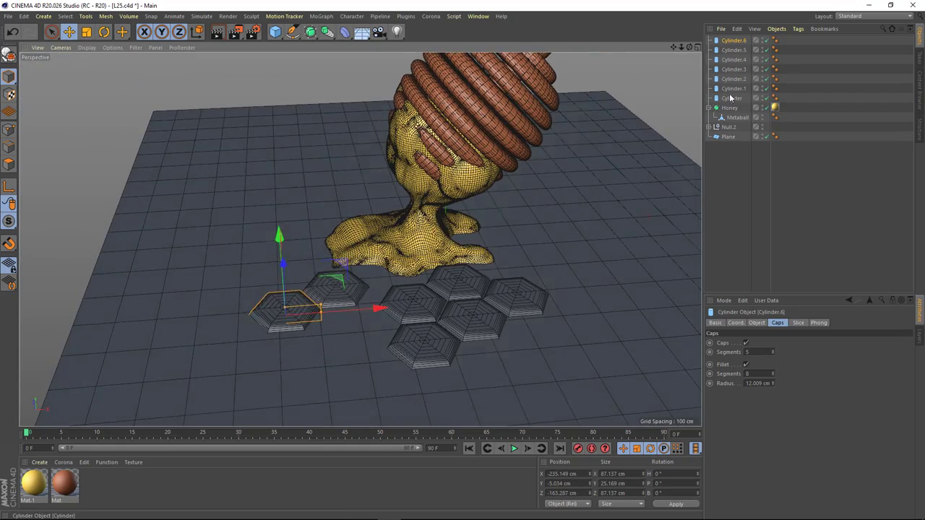
- Group the seven hexagon tiles under a Null and scale the group down to fit
key("alt+g")
left_click(717, 39)
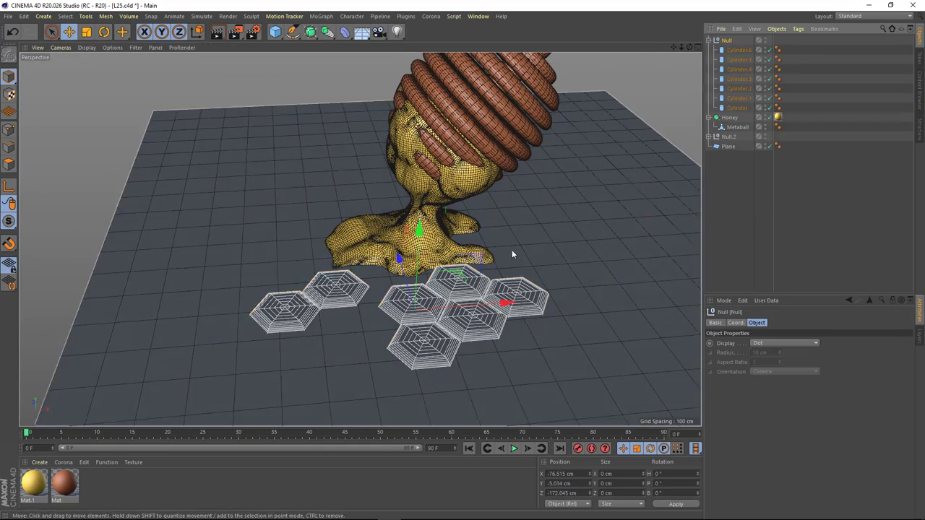
key("t")
mouse_move(492, 285)
left_mouse_down()
mouse_move(433, 284)
mouse_move(409, 192)
mouse_move(351, 275)
left_mouse_up()
key("e")
scroll(434, 284, "up", 2)
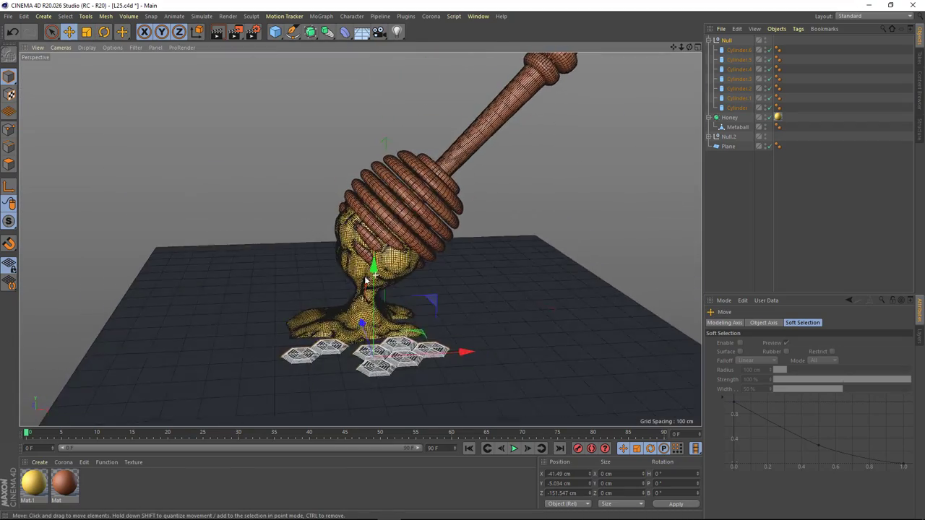
scroll(352, 275, "up", 5)
key("t")
key("e")
scroll(384, 268, "up", 3)
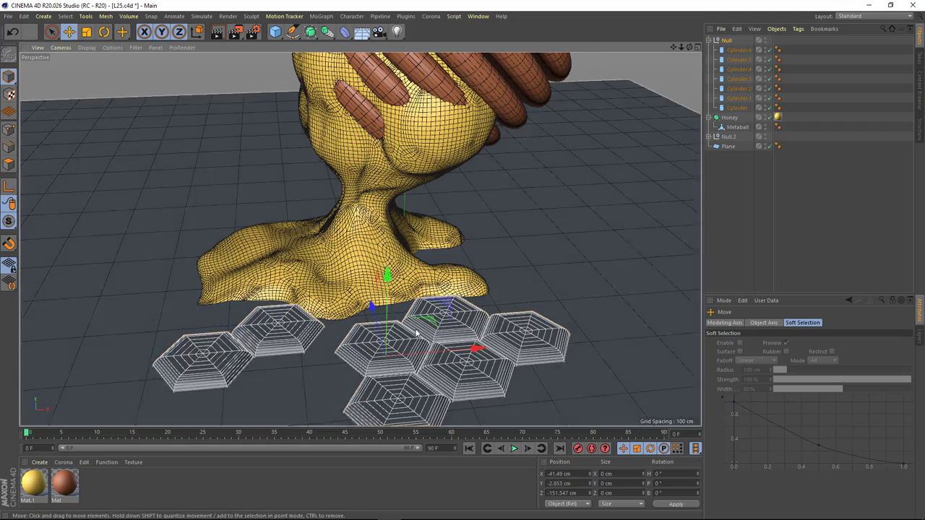
- Deselect the tiles and switch the viewport to smooth Gouraud shading
left_click_drag(388, 272, 490, 320, "alt")
mouse_move(448, 273)
left_mouse_down("alt")
mouse_move(405, 289)
mouse_move(377, 261)
left_mouse_up("alt")
key("r")
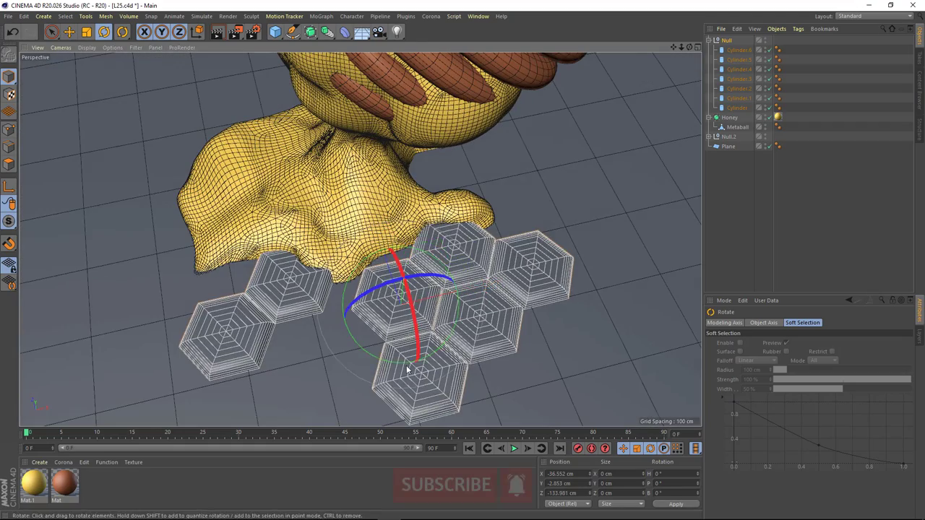
scroll(377, 260, "down", 2)
key("ctrl+shift+a")
key("n")
key("a")
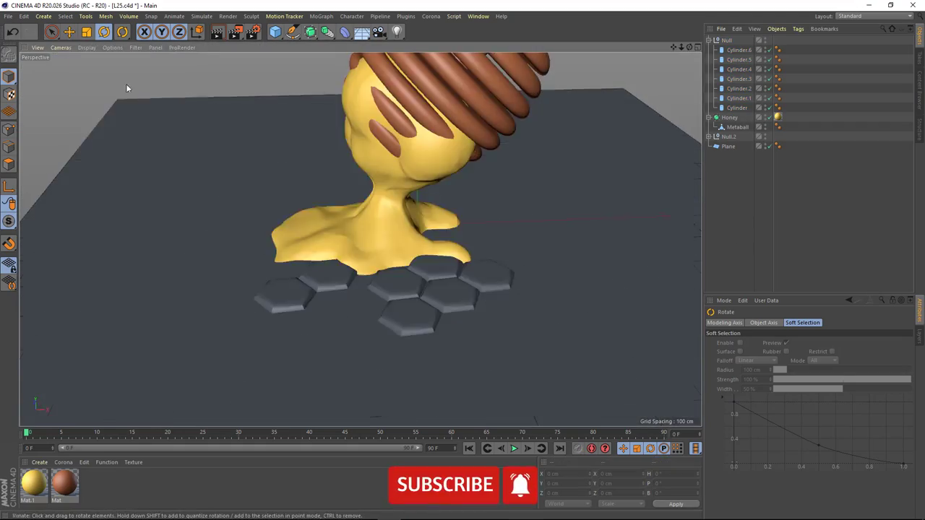
mouse_move(128, 89)
left_mouse_down("alt")
mouse_move(472, 230)
mouse_move(411, 287)
mouse_move(403, 271)
left_mouse_up("alt")
- Apply yellow Mat.1 to the tile Null and add a camera framing the honey dipper
scroll(384, 287, "down", 2)
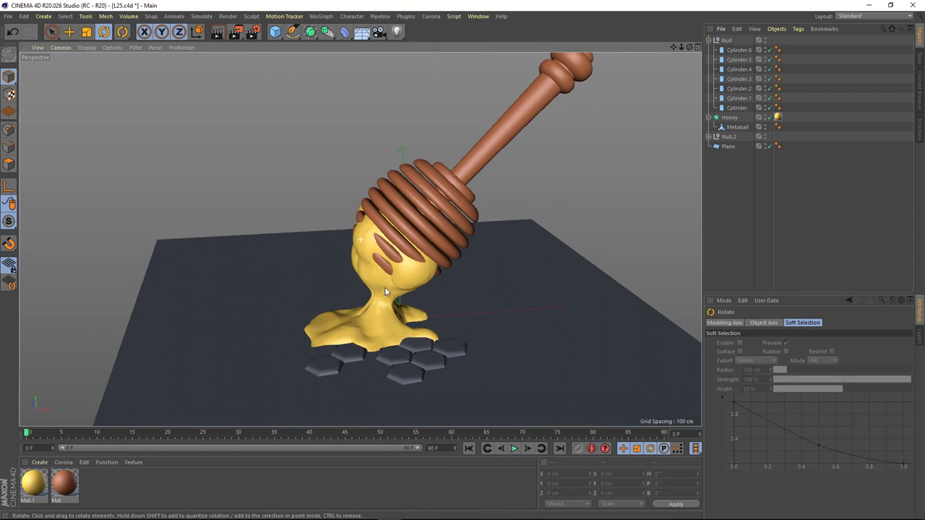
left_click_drag(34, 484, 732, 41)
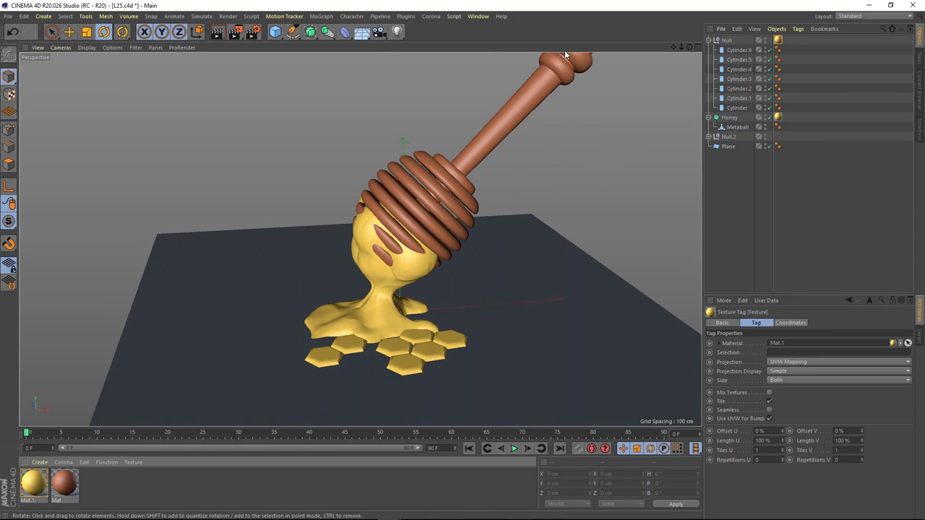
left_click(380, 32)
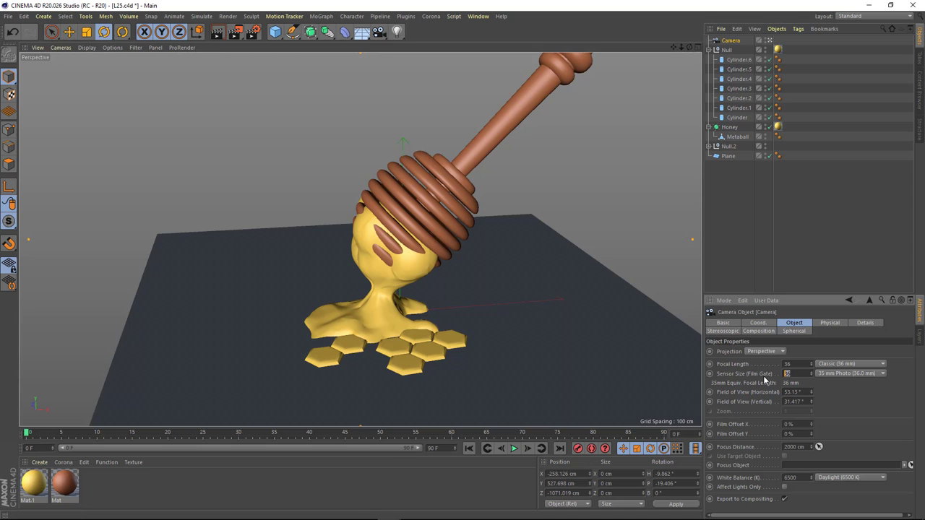
mouse_move(438, 270)
left_mouse_down("alt")
mouse_move(419, 255)
mouse_move(420, 240)
left_mouse_up("alt")
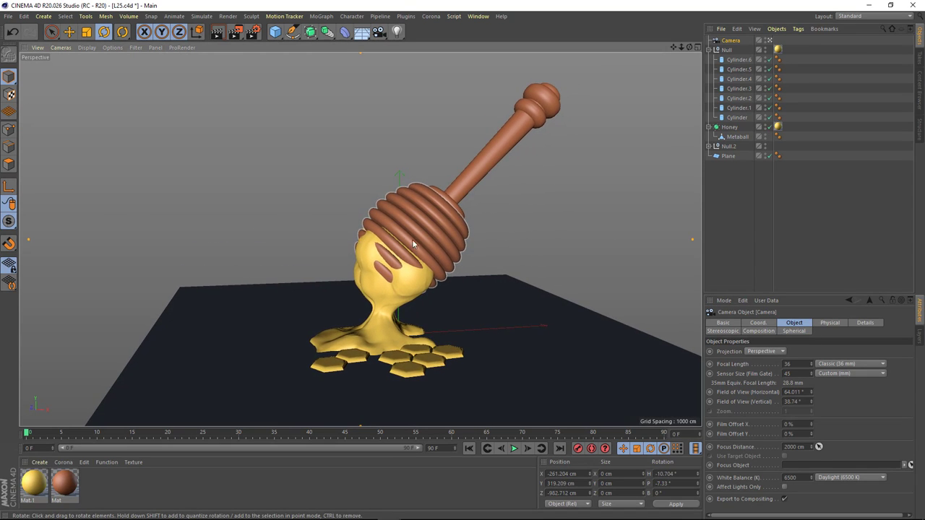
left_click(769, 41)
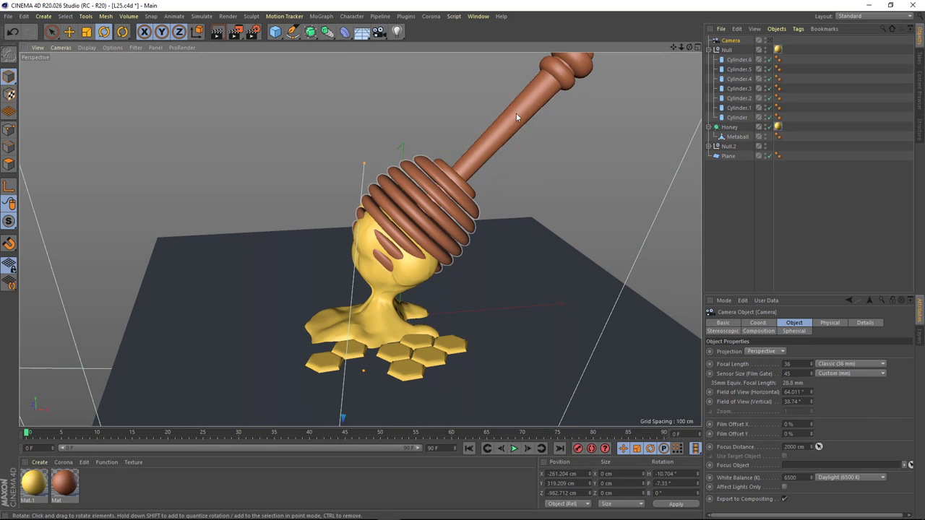
left_click(650, 149)
mouse_move(427, 219)
left_mouse_down("alt")
mouse_move(554, 193)
mouse_move(411, 221)
mouse_move(390, 210)
left_mouse_up("alt")
- Solo the new sphere in the viewport with Gouraud Shading (Lines)
left_click_drag(275, 31, 381, 45)
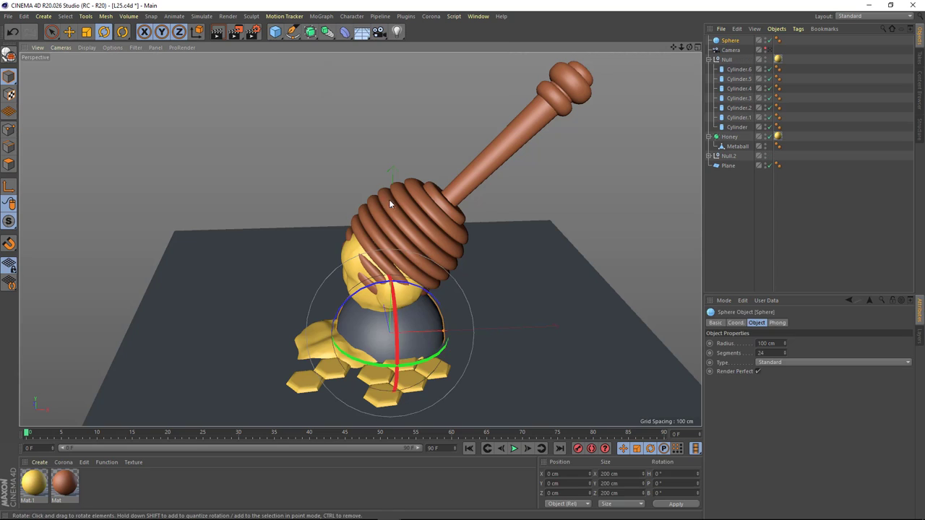
key("e")
left_click_drag(395, 268, 630, 156, "alt")
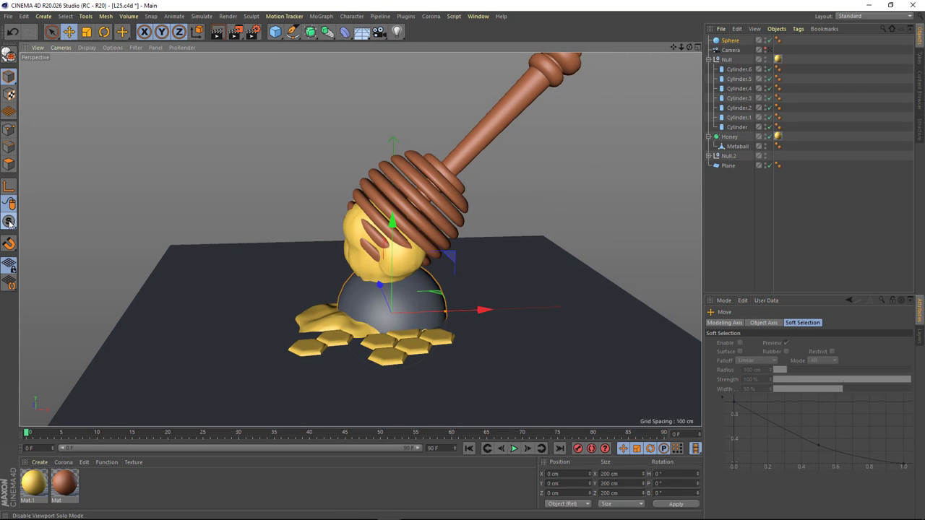
left_click_drag(9, 224, 40, 250)
key("s")
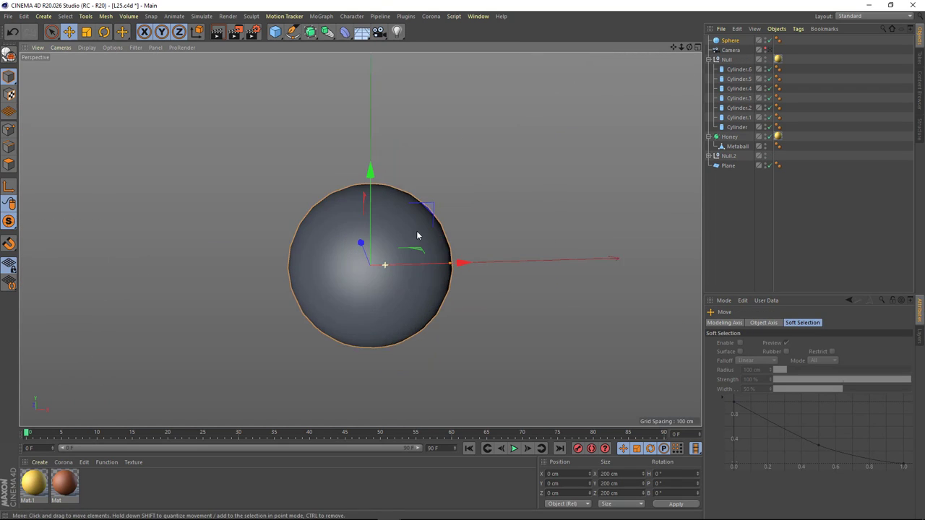
key("n")
key("b")
- Rotate the sphere 90° on its bank axis and set its segments to 36
key("r")
mouse_move(417, 235)
left_mouse_down("alt")
mouse_move(349, 211)
mouse_move(396, 258)
mouse_move(429, 264)
left_mouse_up("alt")
key("e")
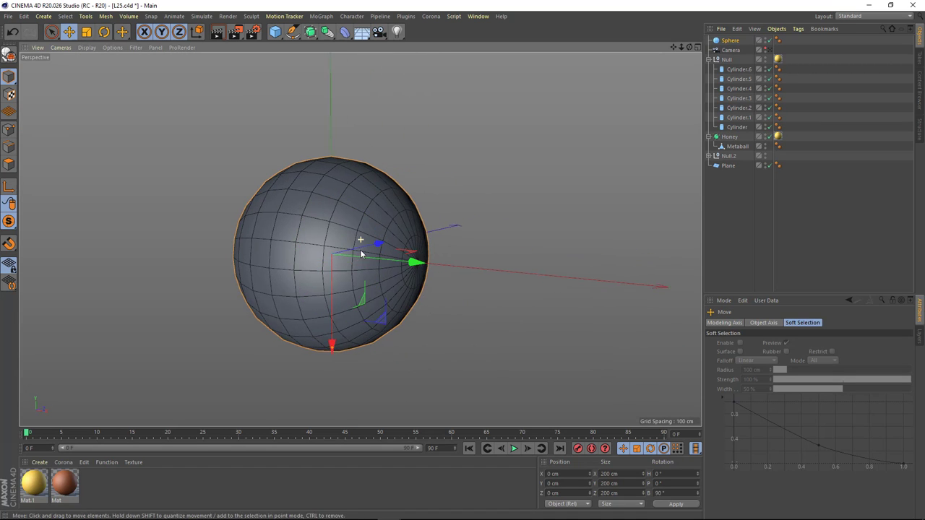
left_click_drag(361, 254, 390, 249, "alt")
left_click(730, 40)
left_click(737, 357)
type("36")
key("Return")
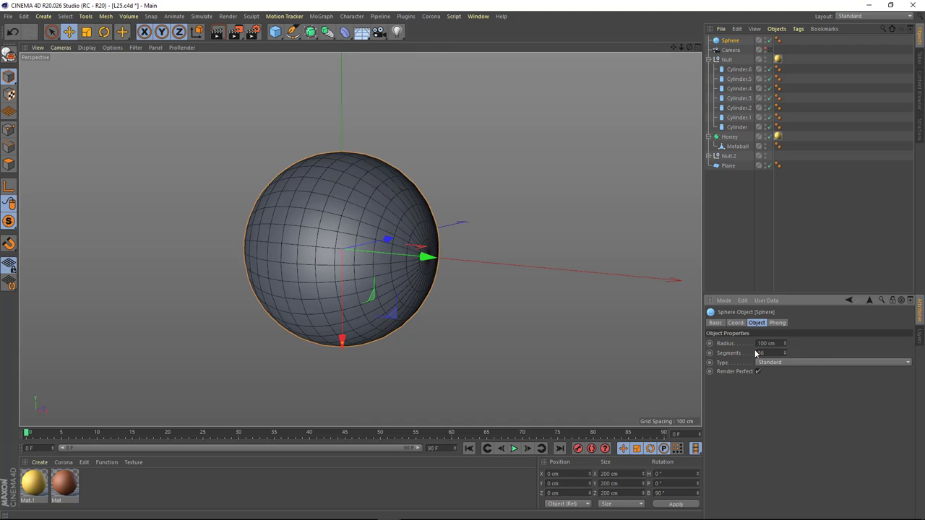
- Add a Taper deformer to the sphere, raise its strength, and turn it 180°
left_click(344, 31)
left_click(582, 41, "shift")
left_click_drag(583, 56, 433, 237, "alt")
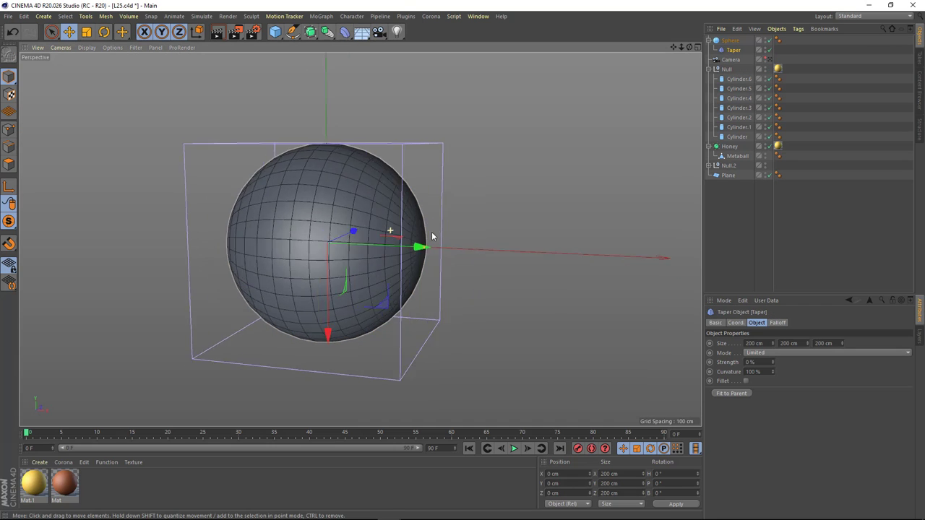
left_click_drag(772, 363, 772, 340)
key("r")
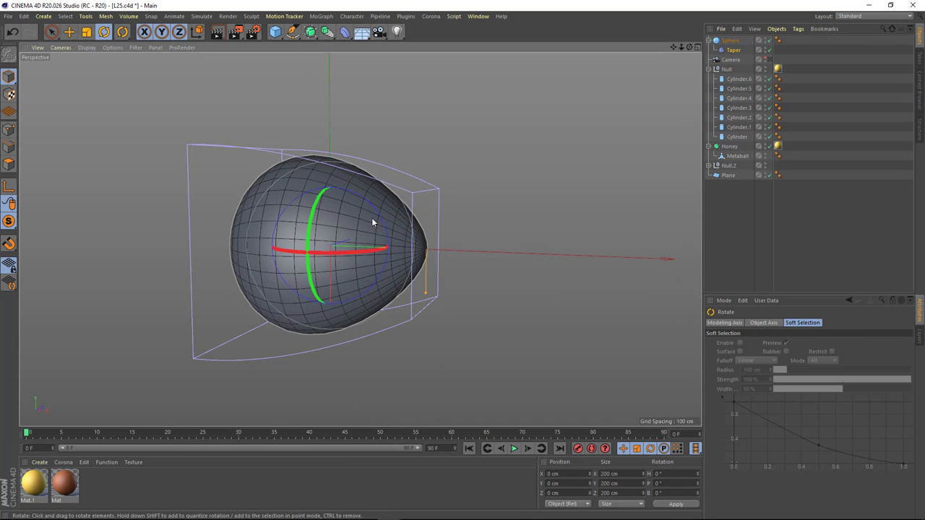
left_click_drag(371, 217, 293, 291)
key("e")
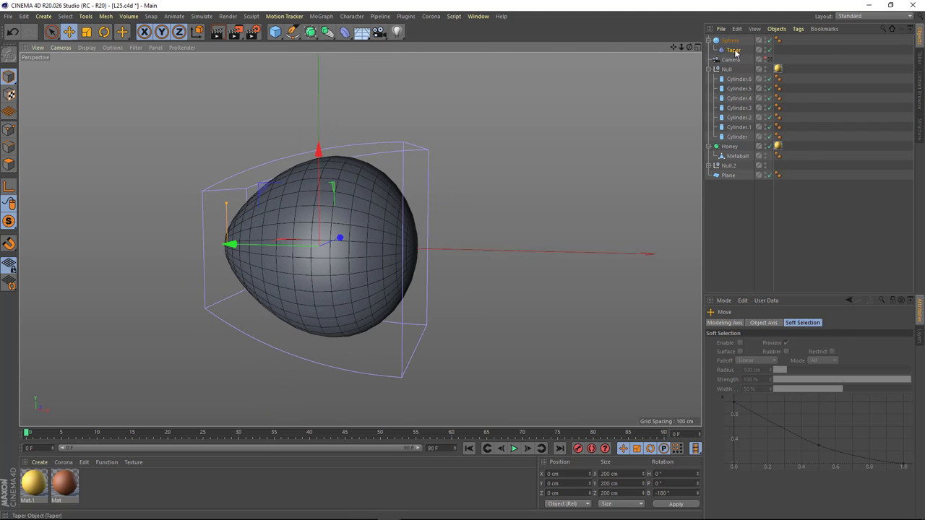
- Set taper strength to 72%, curvature to 14%, and stretch the sphere to 1.35 Y scale
left_click(733, 50)
left_click_drag(773, 362, 772, 339)
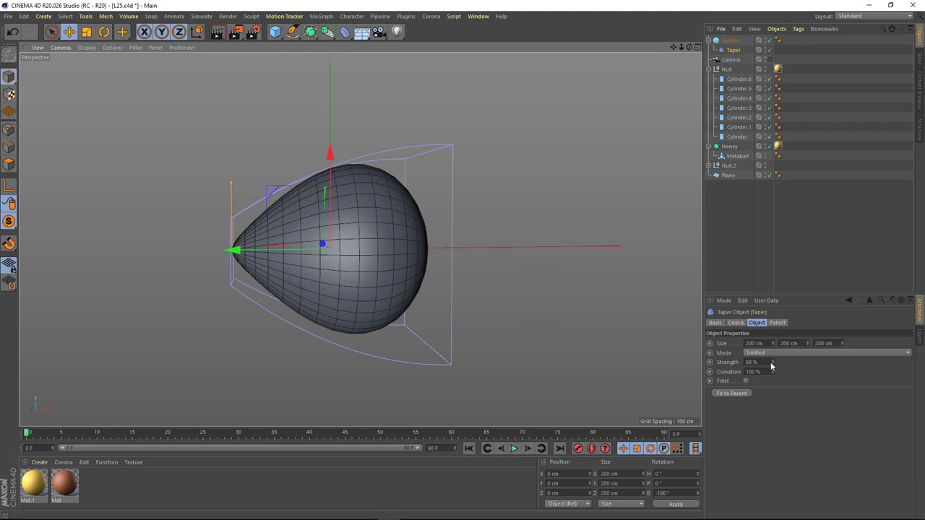
mouse_move(259, 248)
left_mouse_down()
mouse_move(274, 254)
mouse_move(243, 250)
left_mouse_up()
left_click(730, 41)
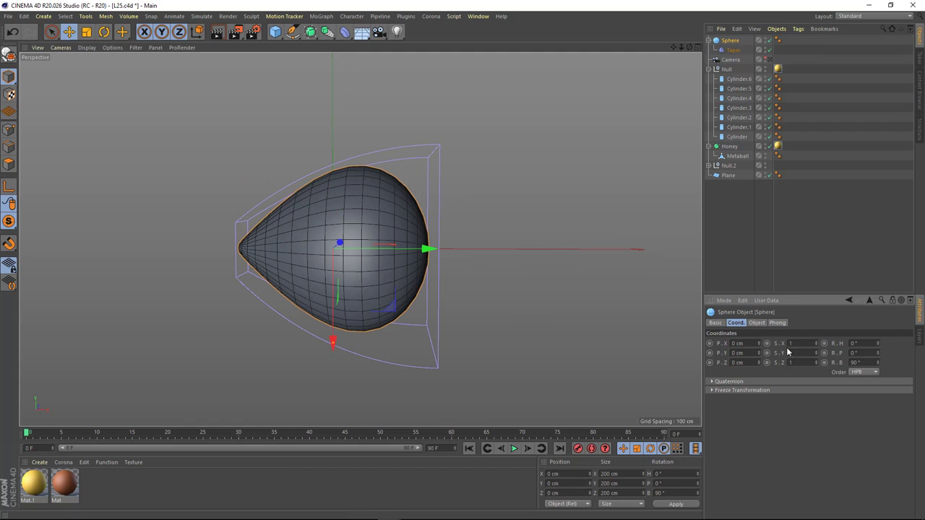
left_click_drag(816, 357, 675, 325)
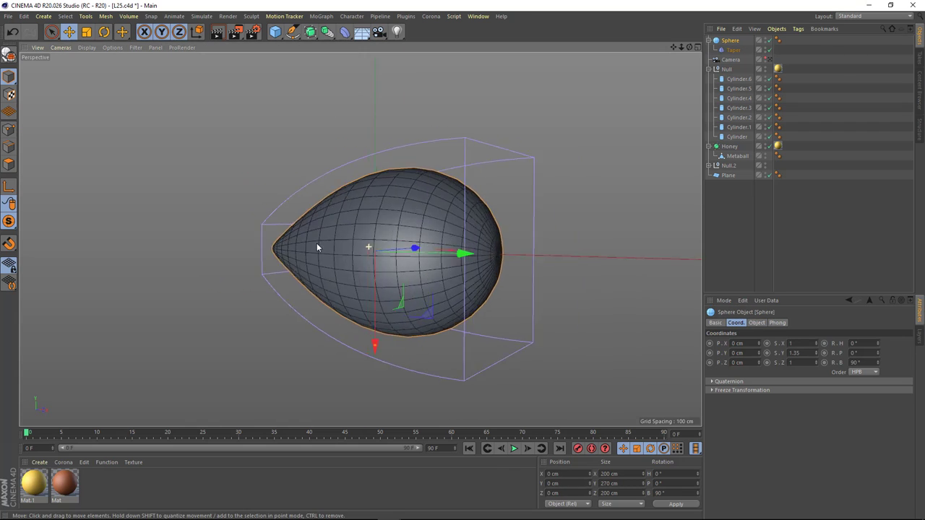
left_click_drag(316, 243, 369, 242, "alt")
left_click(733, 50)
mouse_move(773, 372)
left_mouse_down()
mouse_move(772, 361)
mouse_move(772, 388)
left_mouse_up()
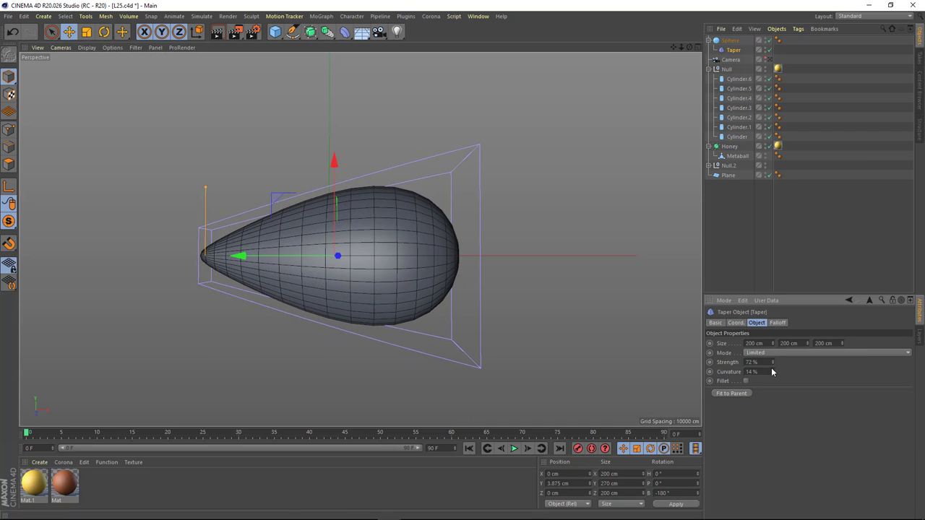
mouse_move(390, 253)
left_mouse_down("alt")
mouse_move(453, 330)
mouse_move(390, 252)
mouse_move(337, 241)
left_mouse_up("alt")
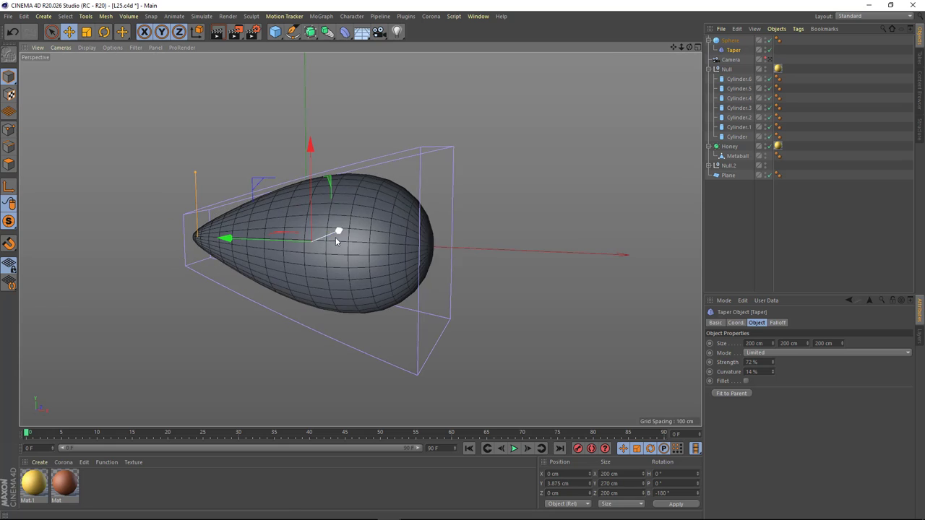
left_click(162, 462)
- Apply new Mat.2 to the teardrop sphere and colour it orange (H 30, S 85, V 95)
double_click(127, 494)
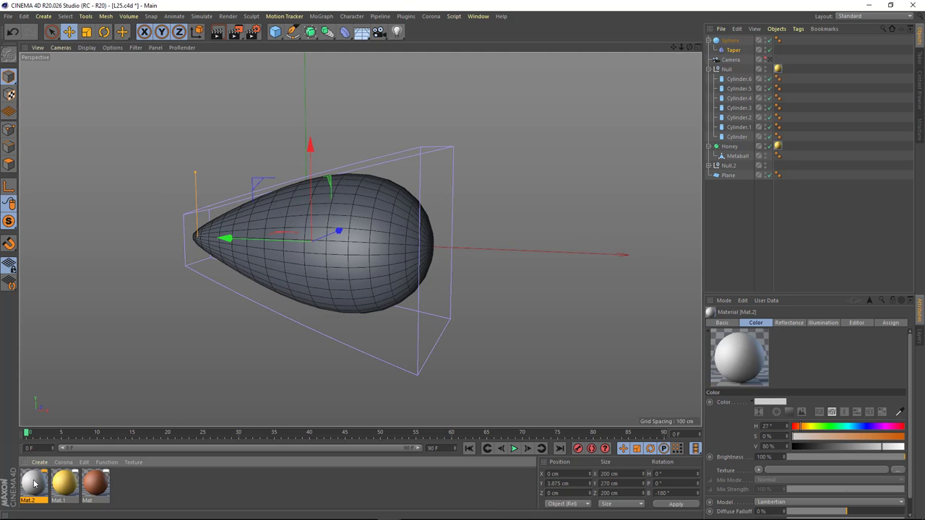
left_click_drag(732, 40, 732, 41)
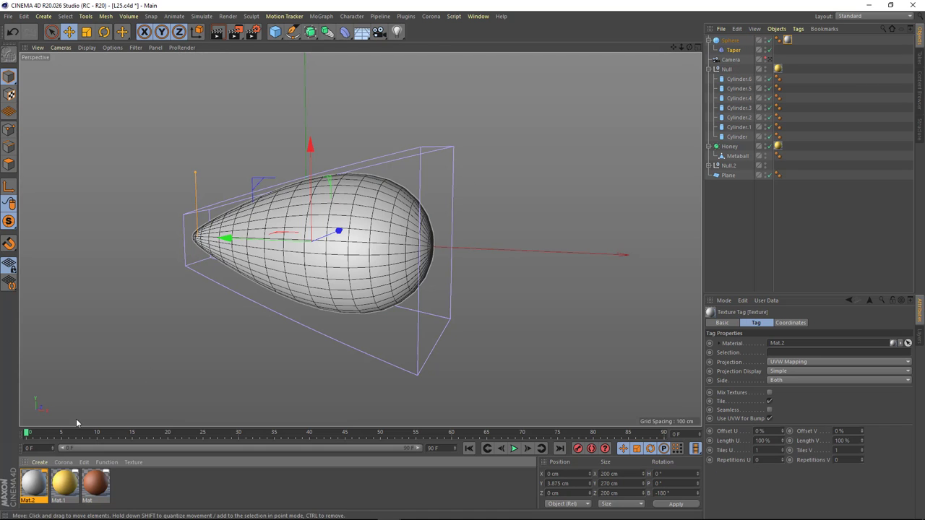
double_click(42, 483)
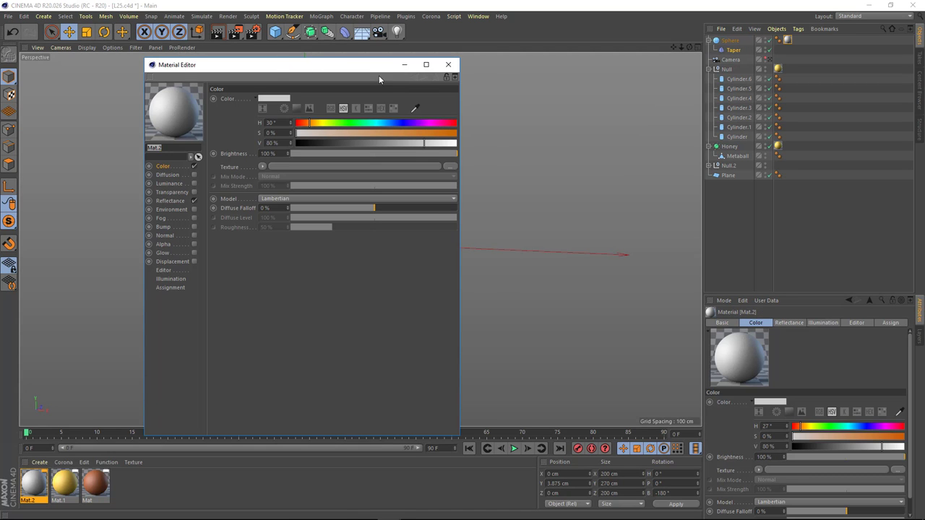
left_click_drag(379, 75, 679, 94)
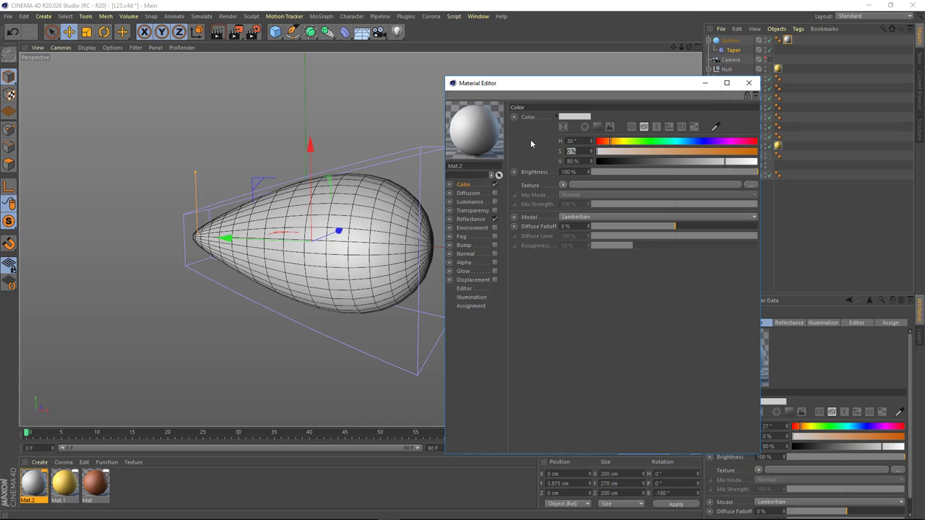
type("85")
key("Tab")
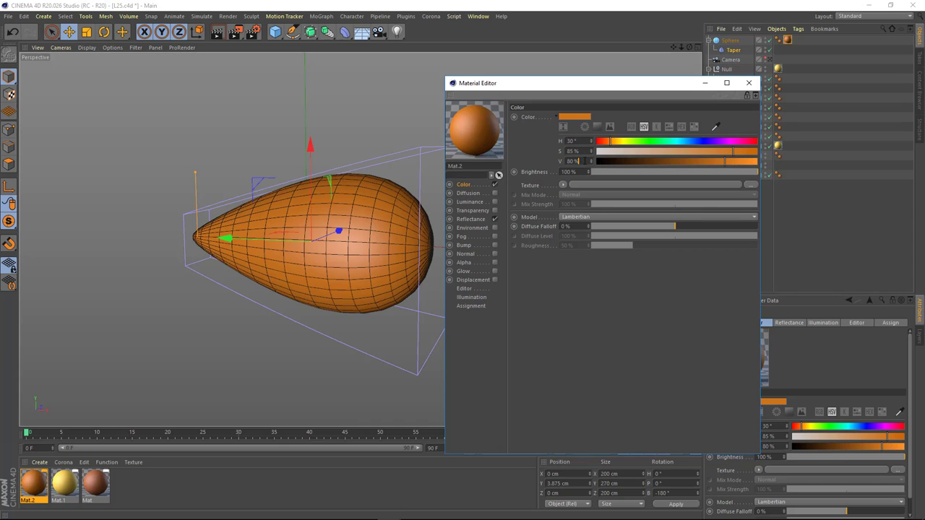
type("95")
key("Return")
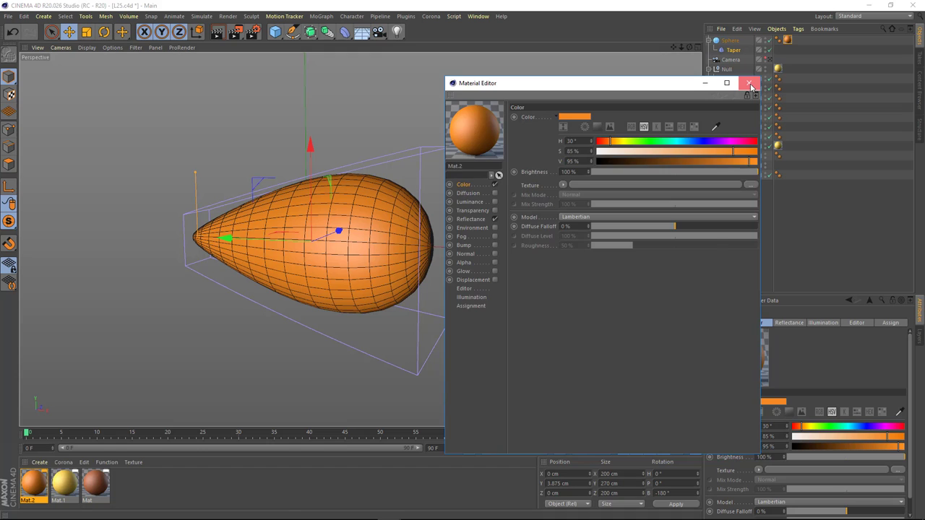
left_click(752, 86)
left_click_drag(355, 217, 339, 224, "alt")
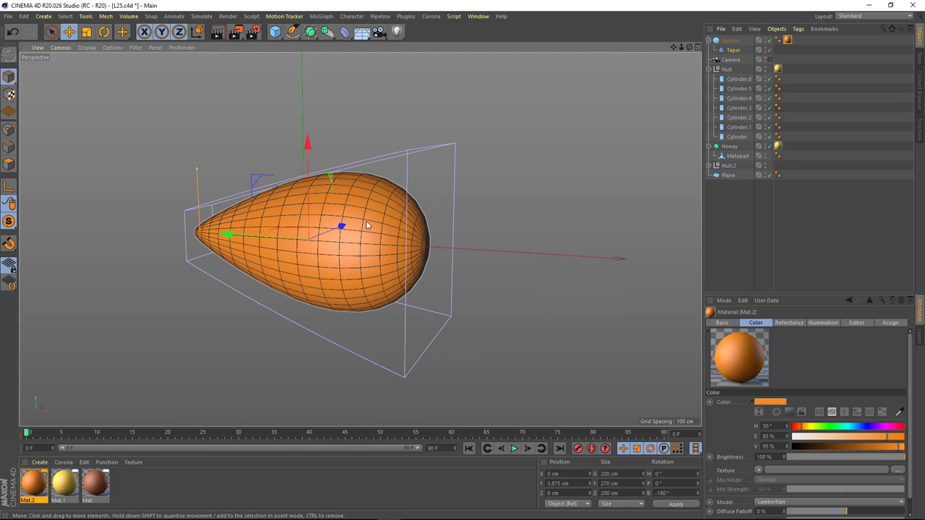
left_click(367, 225)
- Parent the tapered body sphere under the new Null and shift it right
left_click_drag(274, 32, 300, 42)
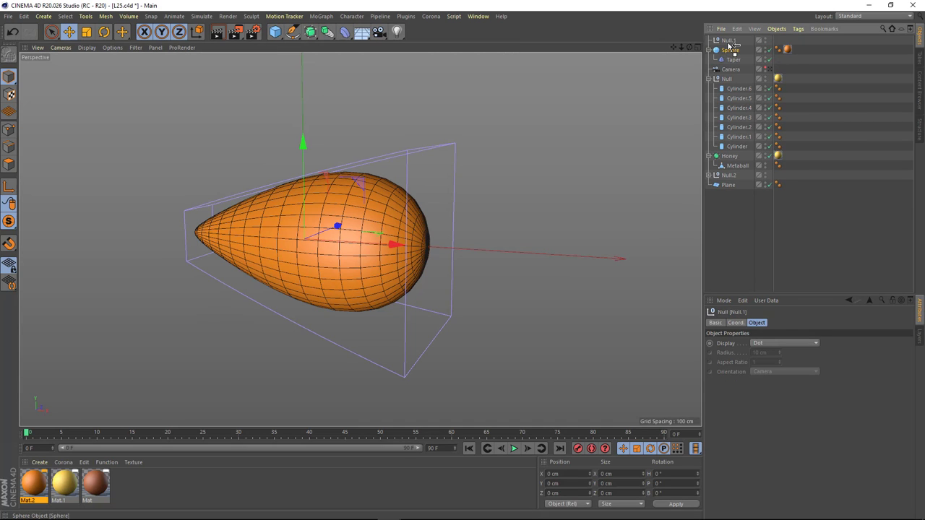
left_click_drag(730, 45, 728, 41)
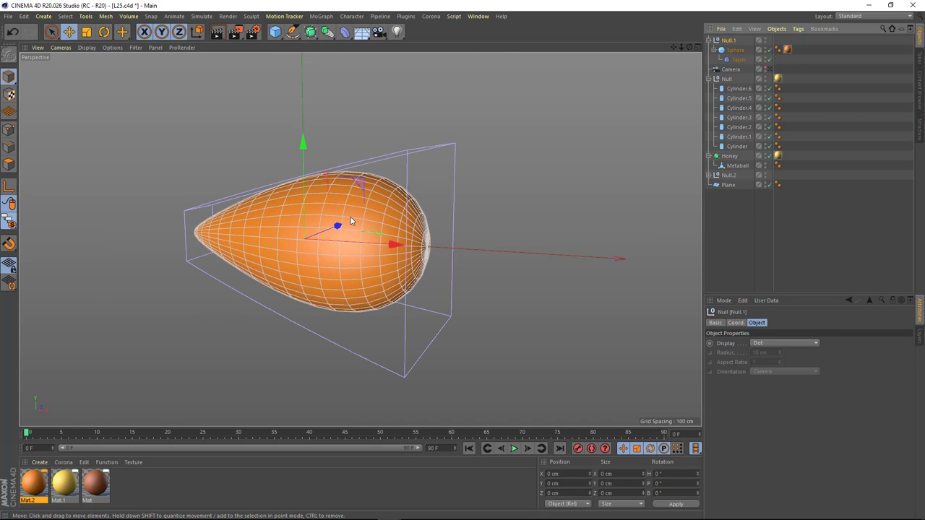
left_click_drag(350, 221, 414, 228)
- Add a small sphere inside a Symmetry object and position it as a mirrored eye
left_click(296, 42)
left_click(318, 81)
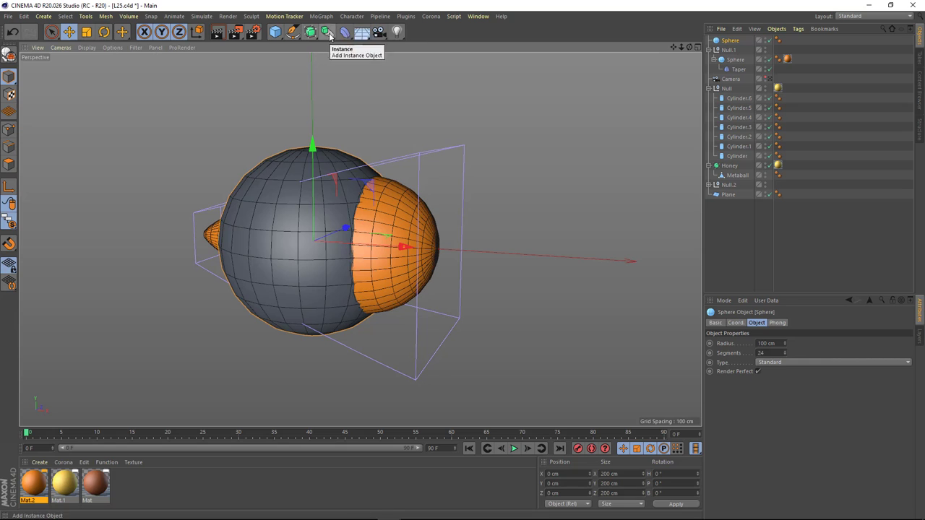
left_click_drag(327, 32, 438, 78, "alt")
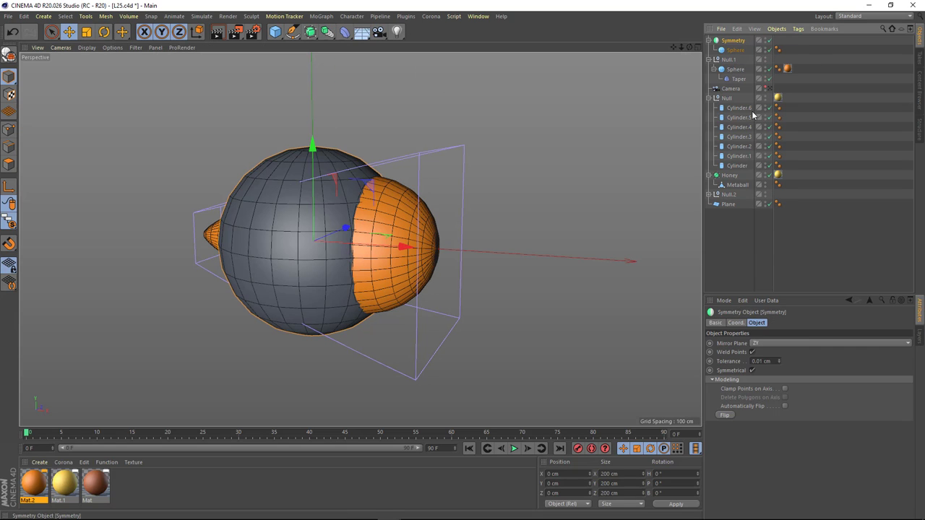
left_click(760, 344)
left_click(350, 248)
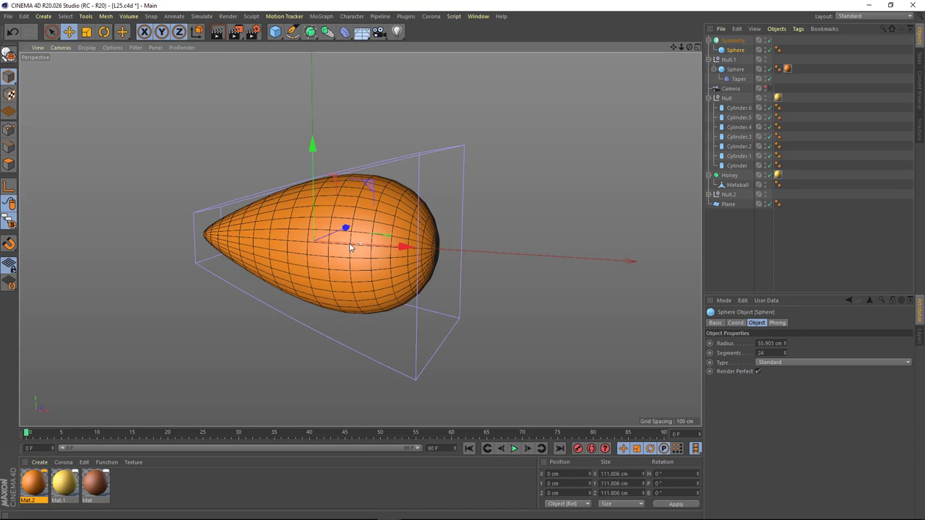
mouse_move(534, 269)
left_mouse_down("alt")
mouse_move(438, 243)
mouse_move(401, 283)
left_mouse_up("alt")
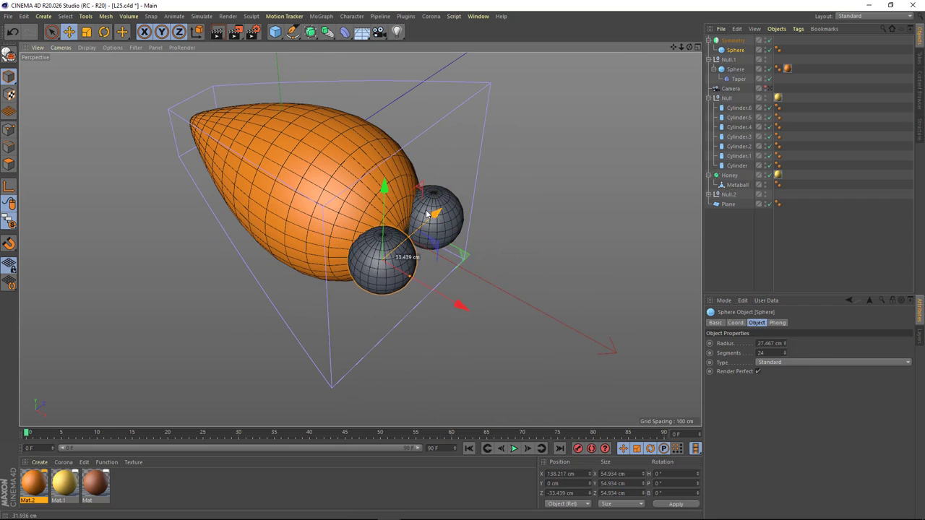
- Create black Mat.3 (V 4%), apply it to the eye, and use smooth shading
double_click(138, 485)
double_click(34, 485)
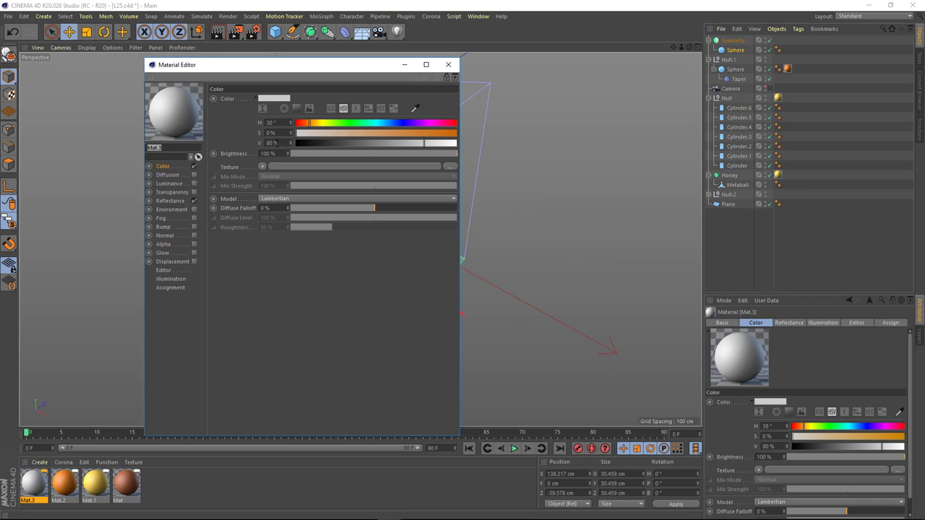
left_click(448, 64)
left_click_drag(735, 50, 736, 50)
left_click(87, 47)
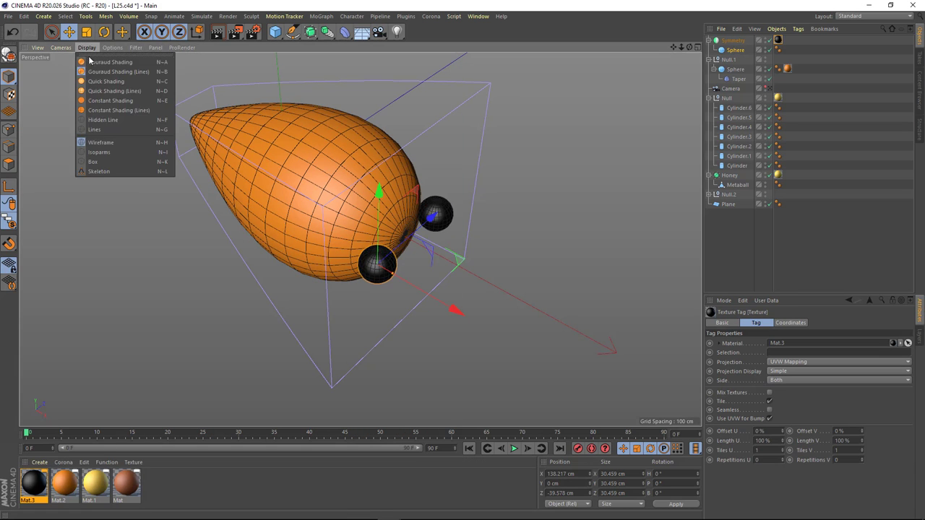
left_click(108, 60)
mouse_move(370, 204)
left_mouse_down("alt")
mouse_move(470, 307)
mouse_move(440, 293)
mouse_move(365, 161)
mouse_move(346, 219)
mouse_move(283, 204)
mouse_move(386, 318)
mouse_move(160, 142)
mouse_move(405, 239)
mouse_move(364, 213)
mouse_move(305, 233)
mouse_move(286, 106)
left_mouse_up("alt")
- Add a half-size torus as the smile and apply black Mat.3 to it
left_click(278, 34)
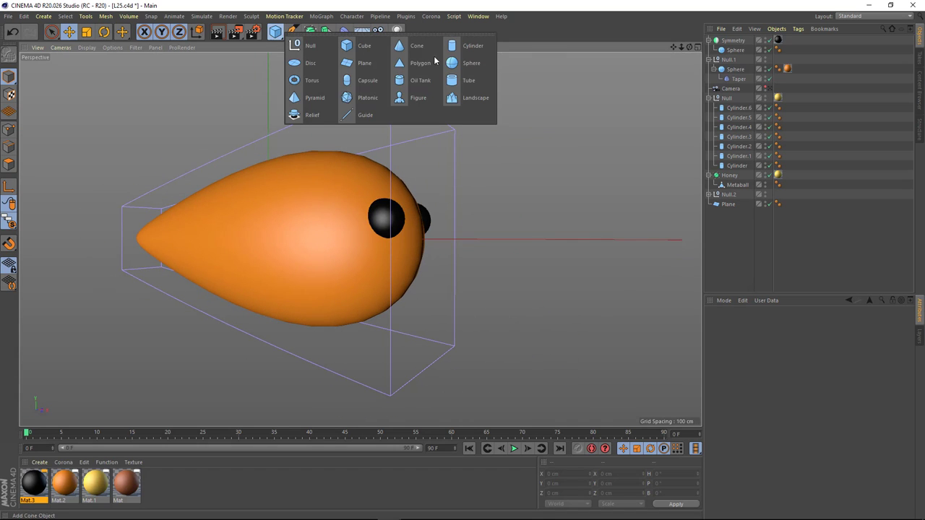
left_click(294, 81)
left_click_drag(399, 241, 394, 240, "alt")
key("t")
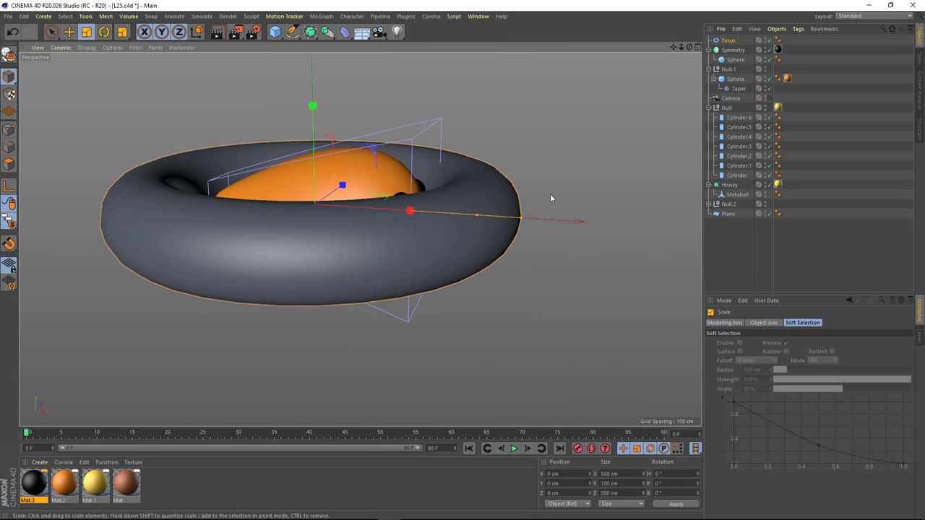
mouse_move(550, 194)
left_mouse_down()
mouse_move(332, 215)
mouse_move(380, 230)
mouse_move(482, 232)
mouse_move(266, 279)
left_mouse_up()
key("e")
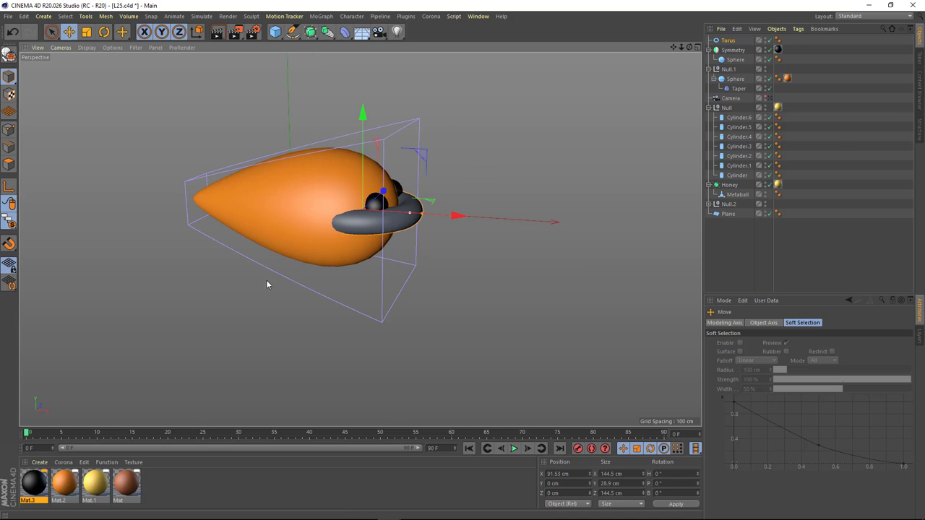
left_click_drag(705, 93, 729, 43)
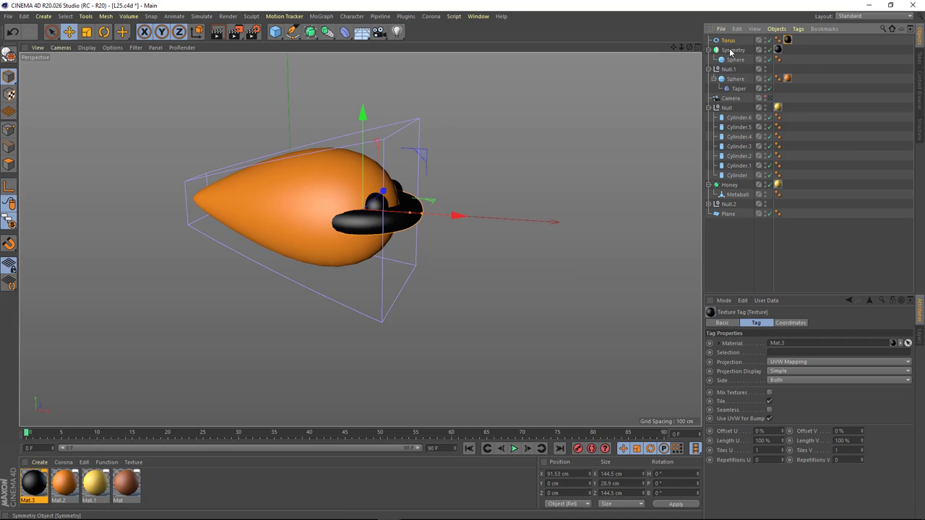
- Group the torus smile with the eyes, then scale and rotate the face group
left_click(732, 50, "ctrl")
key("alt+g")
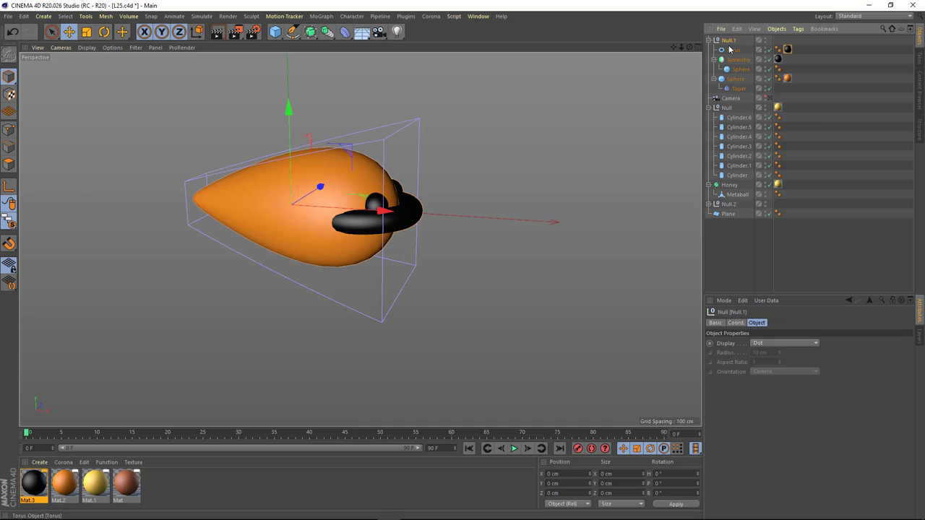
mouse_move(399, 242)
left_mouse_down("alt")
mouse_move(448, 231)
mouse_move(440, 216)
mouse_move(427, 236)
mouse_move(440, 298)
mouse_move(484, 267)
mouse_move(441, 288)
mouse_move(435, 155)
mouse_move(525, 273)
mouse_move(439, 284)
mouse_move(533, 250)
mouse_move(434, 270)
mouse_move(344, 244)
left_mouse_up("alt")
key("t")
key("r")
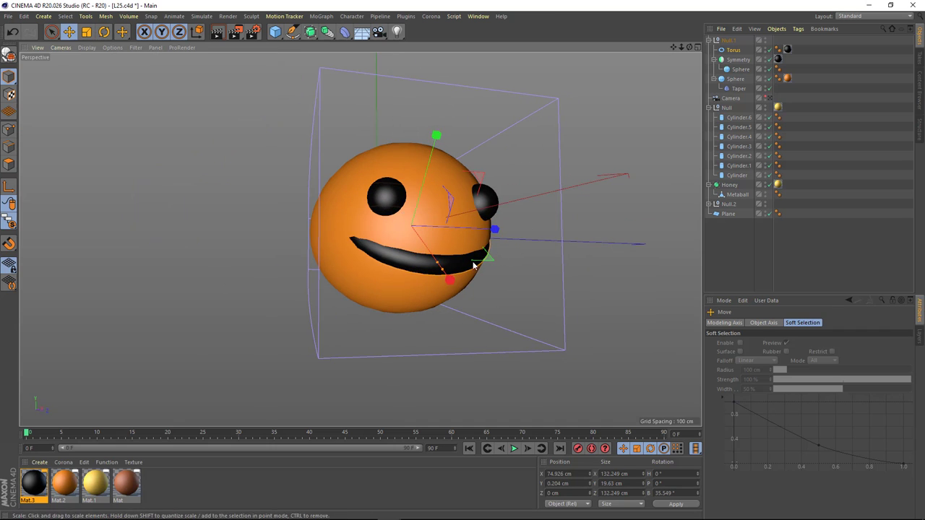
left_click_drag(475, 266, 433, 270, "alt")
left_click(733, 49)
left_click(761, 353)
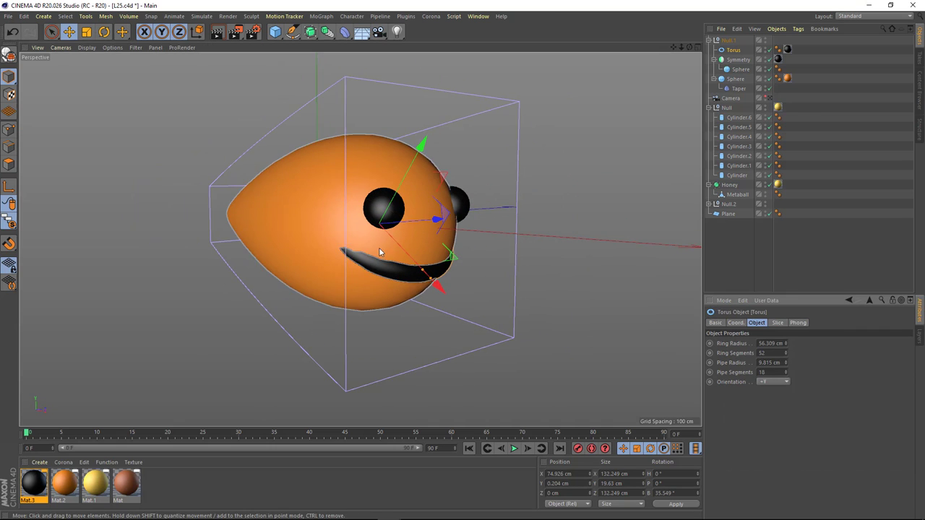
- Make the body sphere editable, show mesh lines, and switch to ring selection for stripes
mouse_move(379, 252)
left_mouse_down("alt")
mouse_move(740, 232)
mouse_move(270, 221)
mouse_move(473, 244)
mouse_move(391, 226)
mouse_move(275, 169)
left_mouse_up("alt")
left_click(270, 221)
left_click(391, 226)
key("c")
left_click(86, 47)
left_click(108, 73)
right_click(325, 235)
left_click(390, 179)
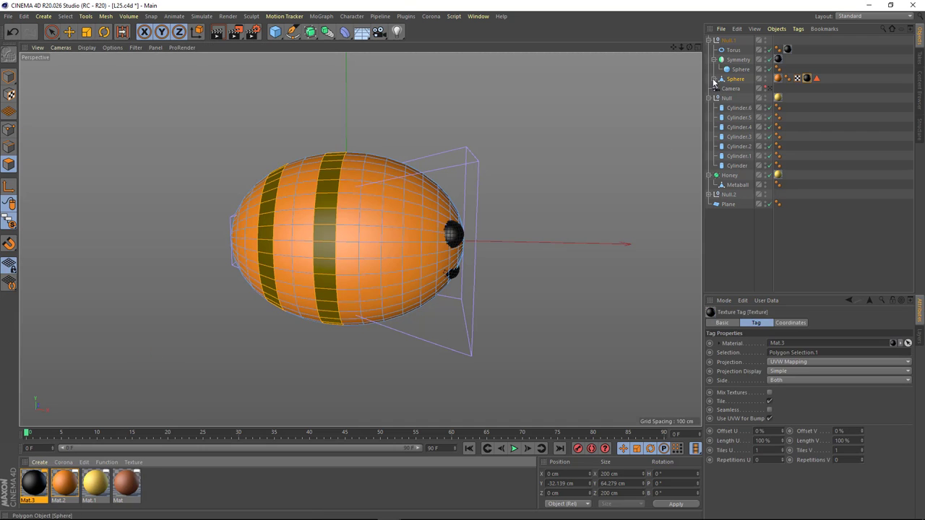
mouse_move(346, 223)
left_mouse_down("alt")
mouse_move(309, 251)
mouse_move(322, 215)
left_mouse_up("alt")
left_click(343, 192)
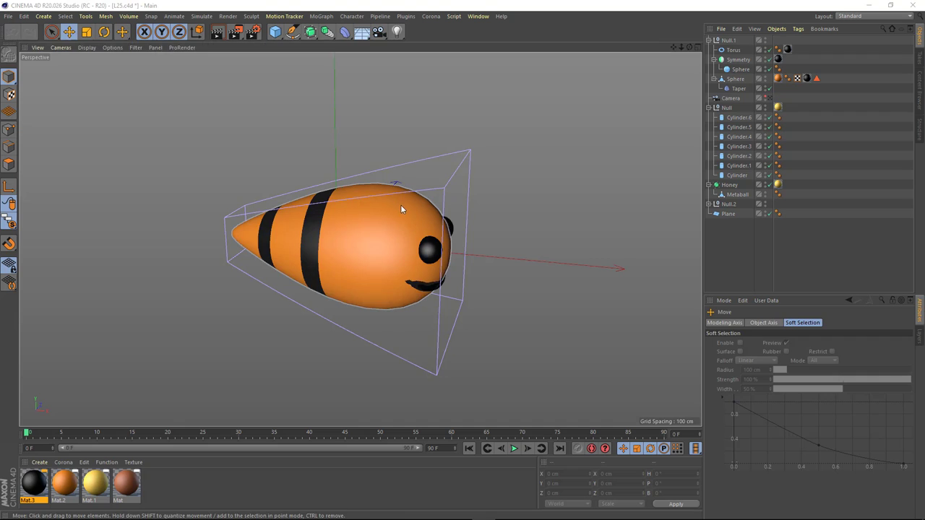
left_click_drag(400, 204, 361, 145, "alt")
- Add a Plane with 1x1 segments and resize it to about 369 by 245 cm
left_click(275, 31)
left_click(363, 67)
key("n")
key("b")
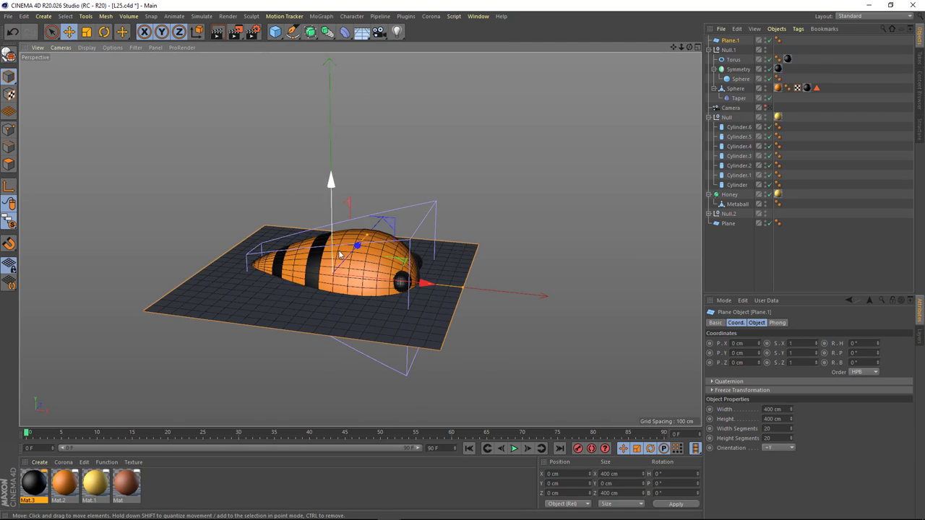
left_click_drag(151, 65, 188, 79, "alt")
key("Tab")
type("1")
key("Return")
left_click_drag(461, 273, 568, 293)
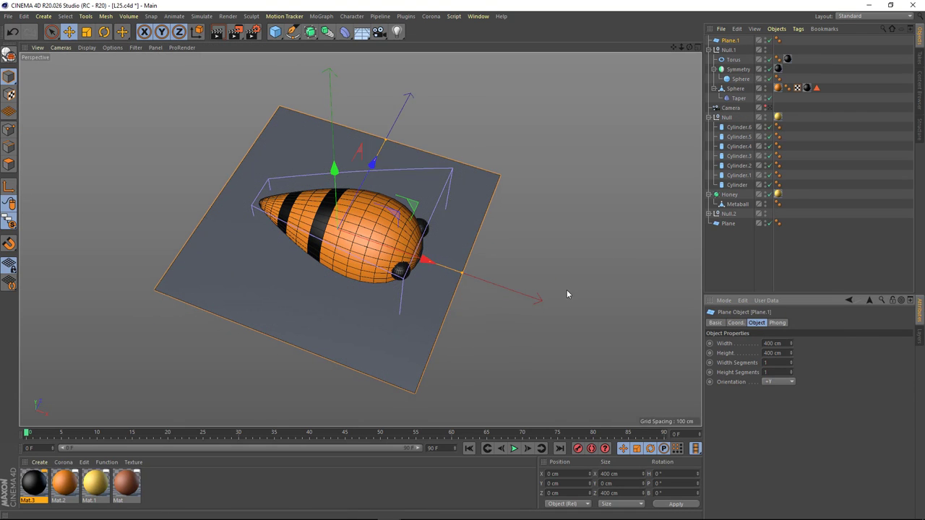
mouse_move(378, 157)
left_mouse_down()
mouse_move(464, 271)
mouse_move(439, 260)
left_mouse_up()
middle_click_drag(439, 261, 429, 261, "alt")
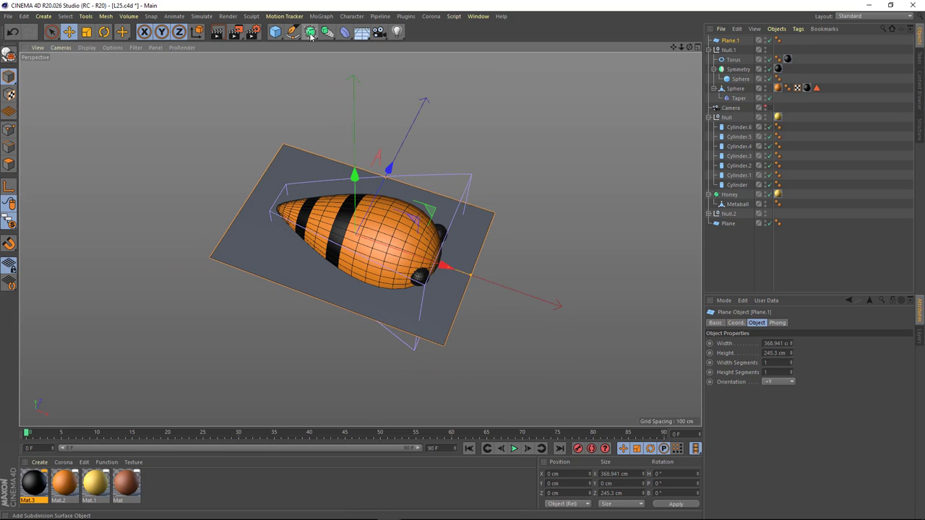
- Nest the plane under a Subdivision Surface and move it away from the bee
left_click_drag(313, 35, 331, 42)
left_click_drag(731, 50, 741, 41)
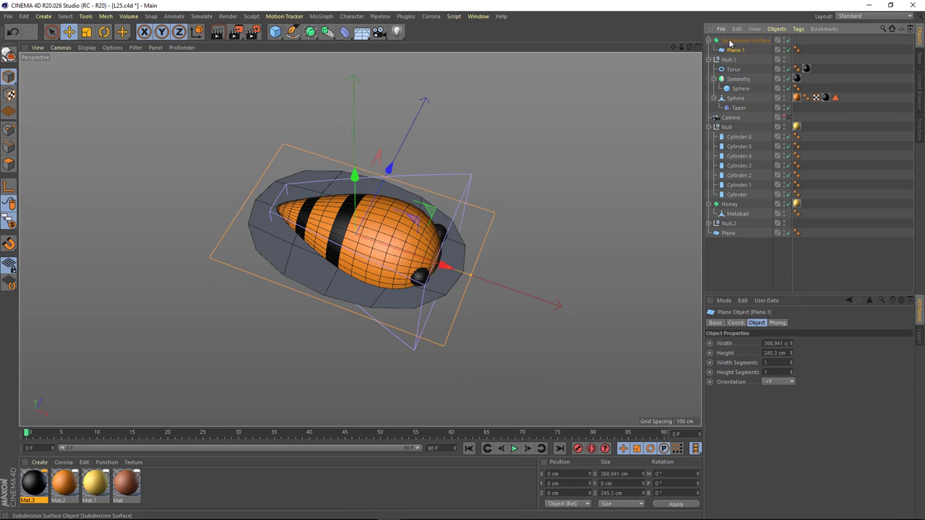
left_click(731, 40)
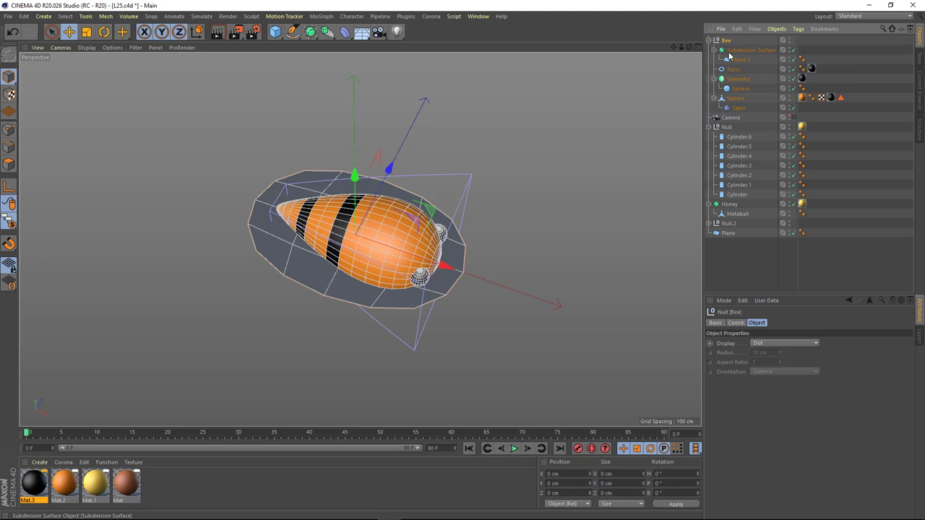
left_click(737, 59)
middle_click_drag(479, 196, 470, 203, "alt")
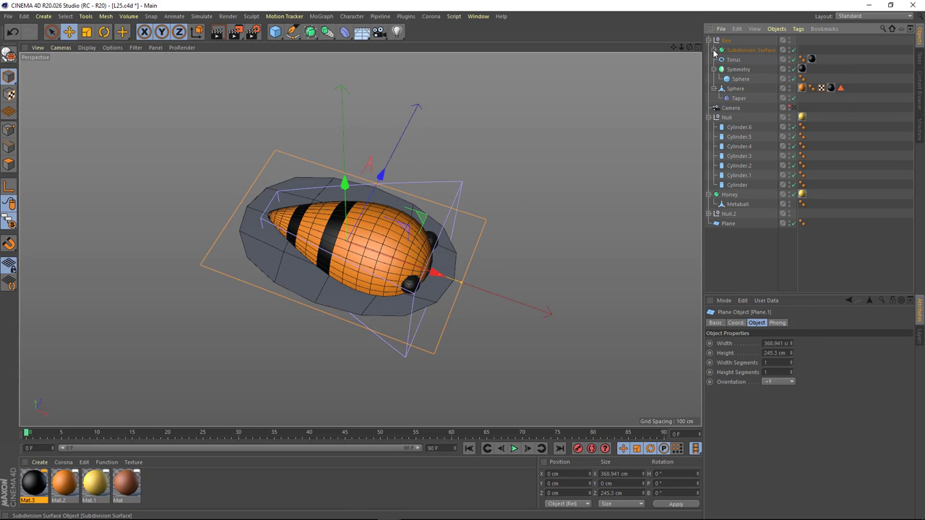
left_click(750, 50)
mouse_move(433, 282)
left_mouse_down()
mouse_move(238, 223)
mouse_move(325, 254)
mouse_move(352, 244)
mouse_move(275, 243)
left_mouse_up()
left_click(713, 49)
left_click(740, 60)
- Add a Taper under the plane, rotate it 90° and set Strength to 78% for a pointed wing
left_click(344, 32)
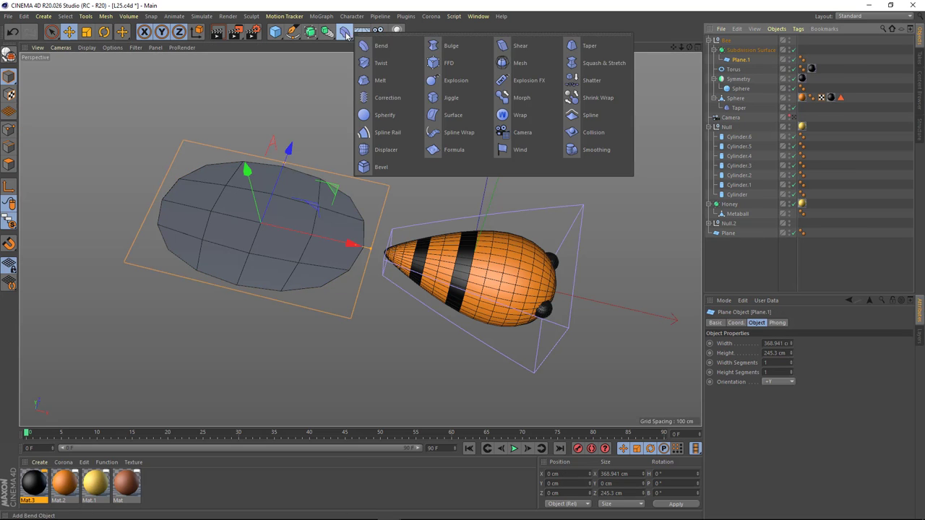
left_click(586, 49)
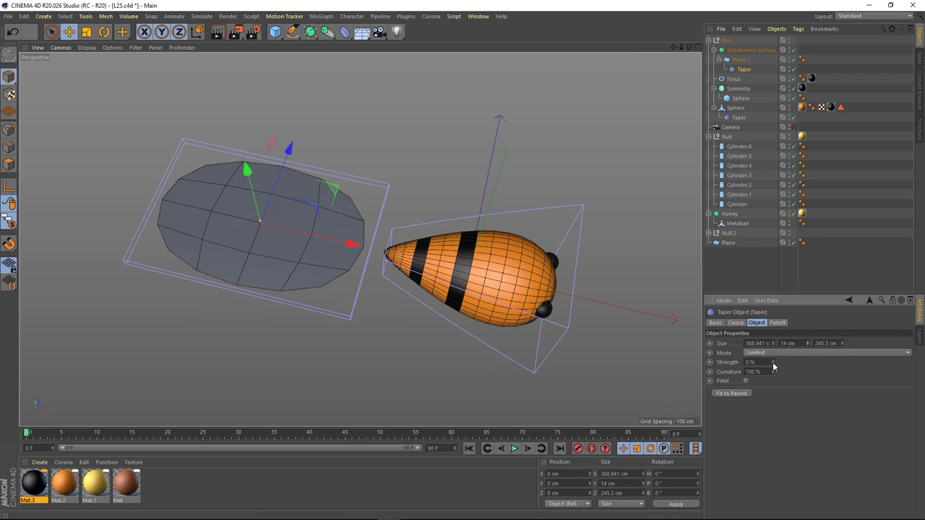
mouse_move(269, 217)
left_mouse_down("alt")
mouse_move(268, 189)
mouse_move(310, 209)
mouse_move(317, 253)
mouse_move(340, 275)
left_mouse_up("alt")
key("r")
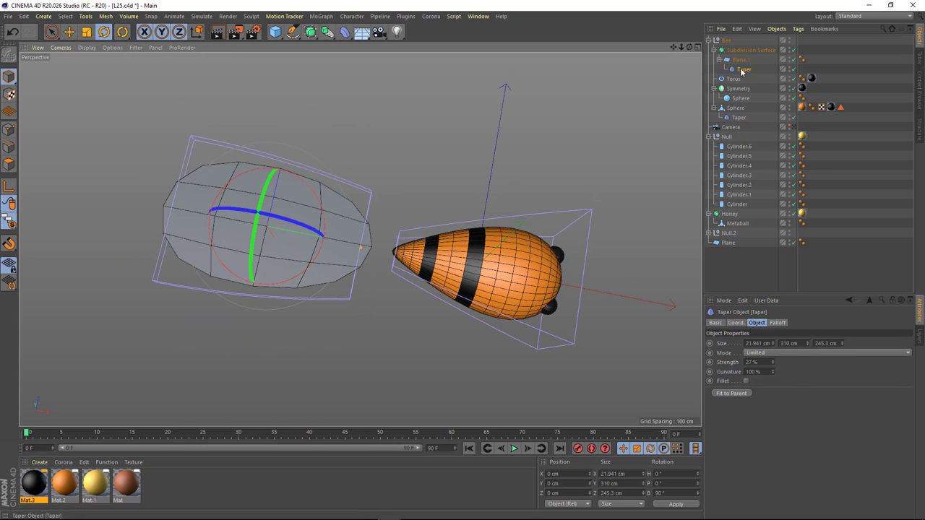
left_click_drag(773, 362, 772, 340)
key("e")
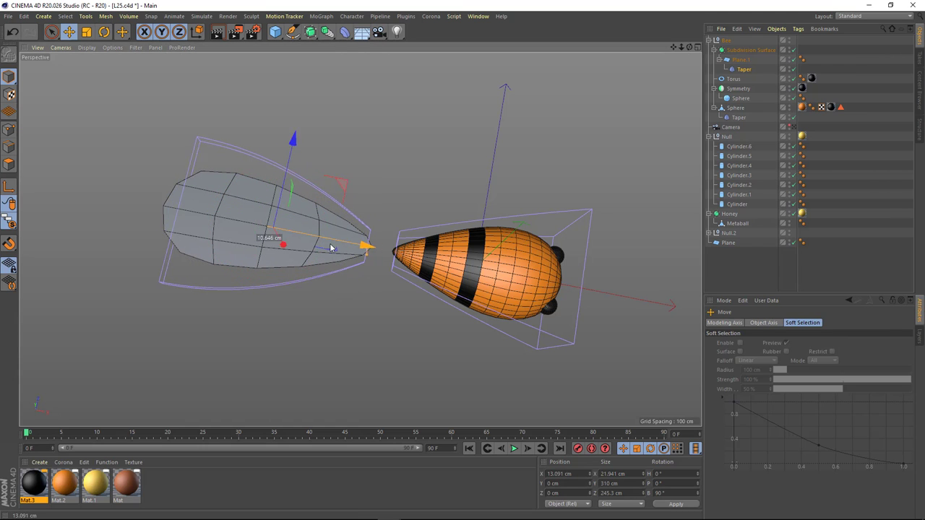
mouse_move(334, 251)
left_mouse_down("alt")
mouse_move(341, 134)
mouse_move(367, 251)
left_mouse_up("alt")
left_click(324, 243)
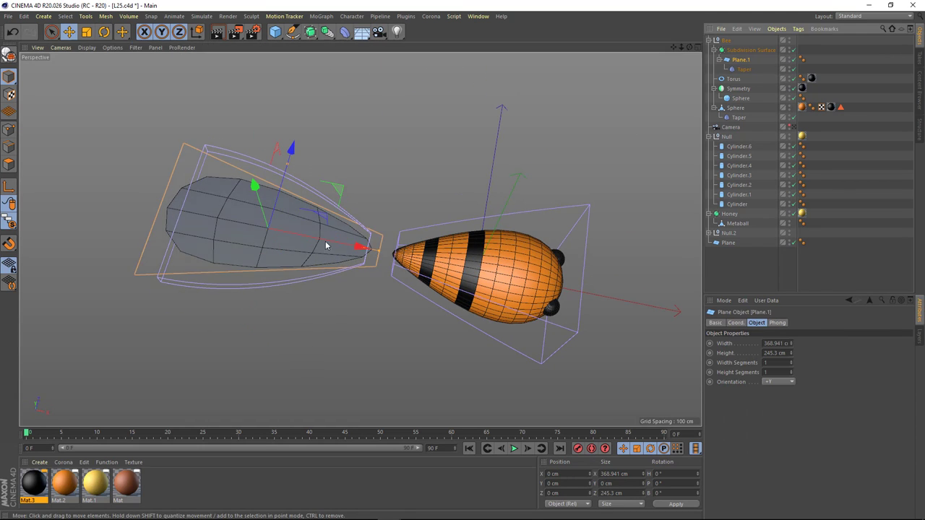
left_click(367, 248)
left_click_drag(367, 248, 376, 238, "alt")
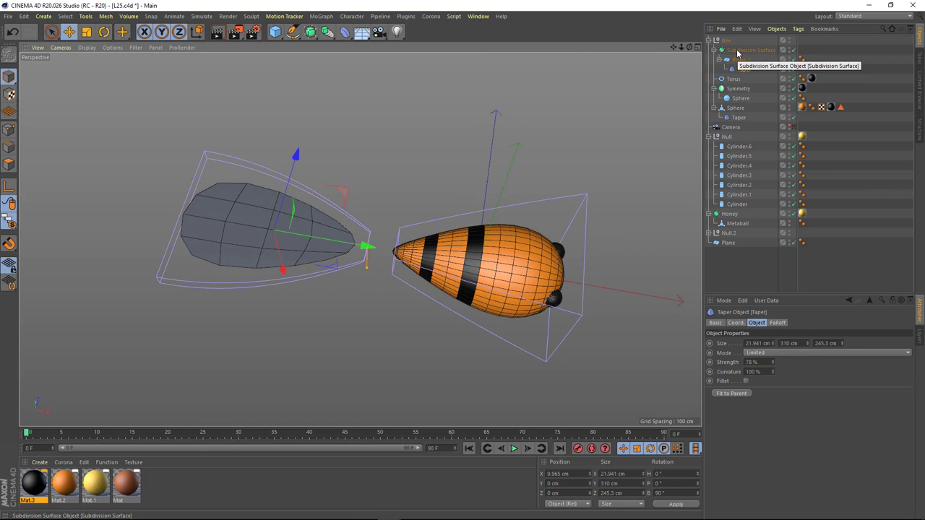
left_click(737, 53)
- Make the wing editable with C and move its pivot to the pointed tip
key("c")
middle_click_drag(376, 264, 303, 269, "alt")
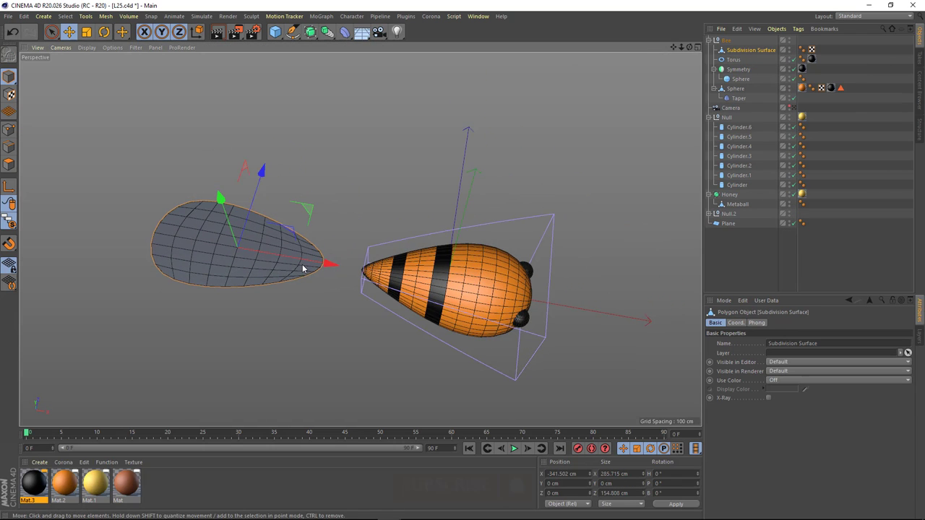
left_click(10, 190)
left_click_drag(333, 243, 359, 188, "alt")
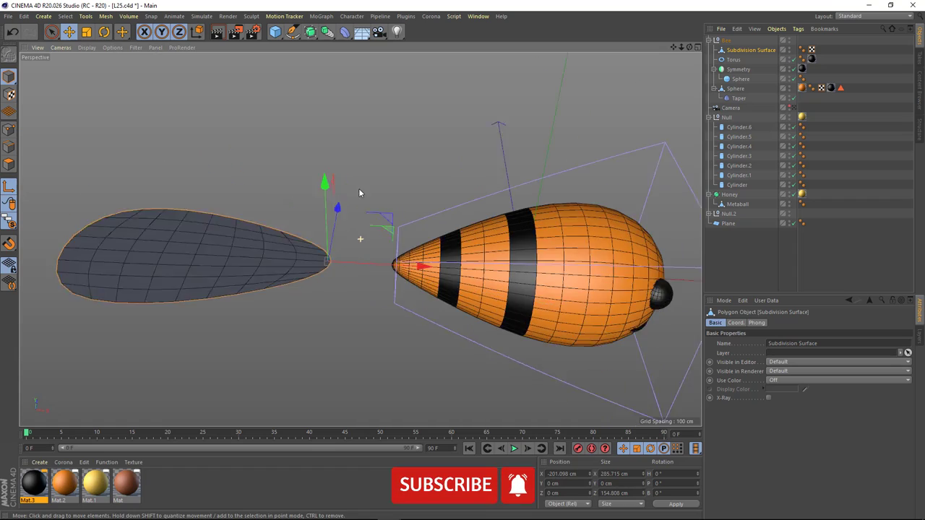
scroll(350, 224, "up", 5)
mouse_move(350, 224)
left_mouse_down("alt")
mouse_move(258, 214)
mouse_move(277, 223)
mouse_move(261, 234)
mouse_move(345, 241)
left_mouse_up("alt")
scroll(288, 221, "down", 3)
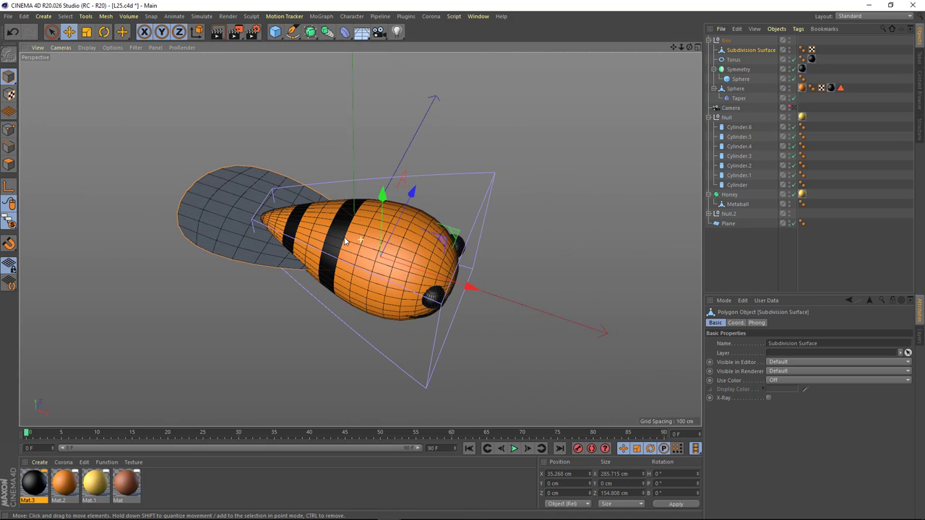
- Place the wing inside a Symmetry object mirrored on the XY plane
left_click_drag(329, 34, 455, 62)
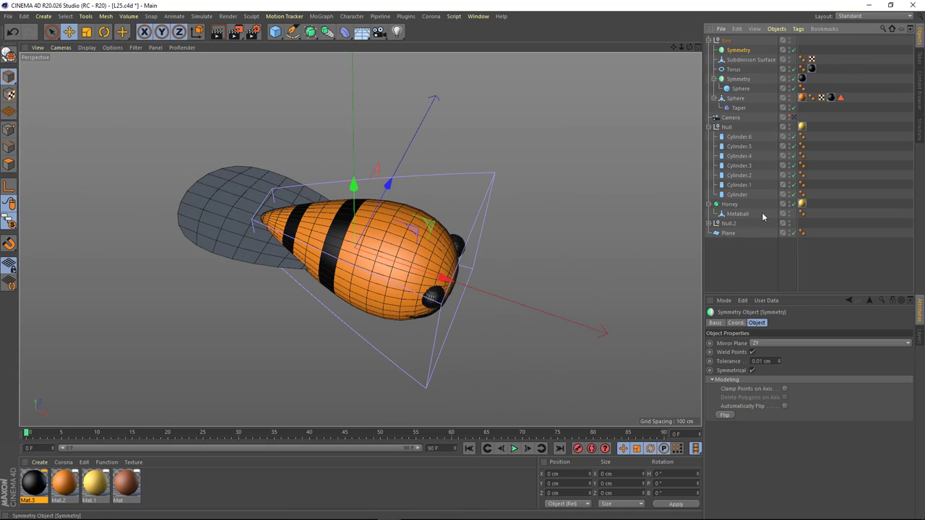
left_click(760, 344)
left_click_drag(752, 59, 739, 50)
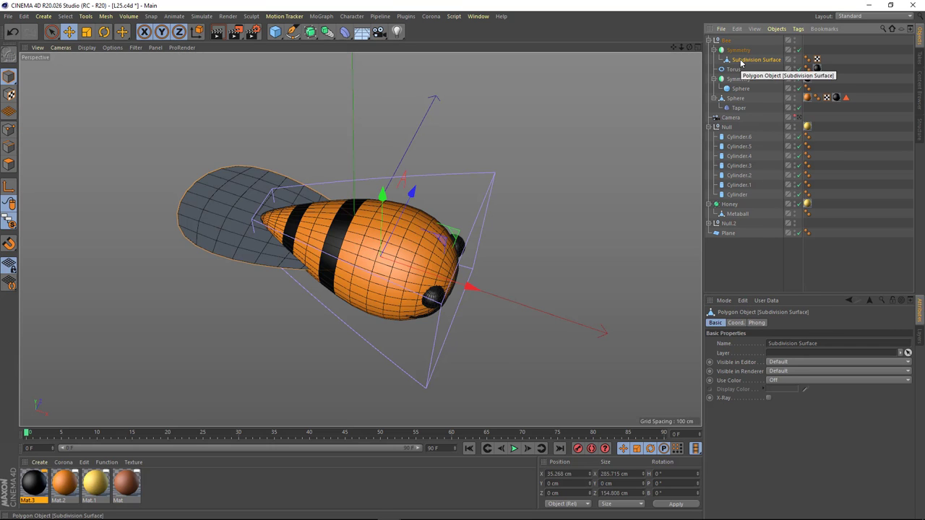
mouse_move(405, 217)
left_mouse_down("alt")
mouse_move(504, 182)
mouse_move(405, 244)
mouse_move(376, 239)
left_mouse_up("alt")
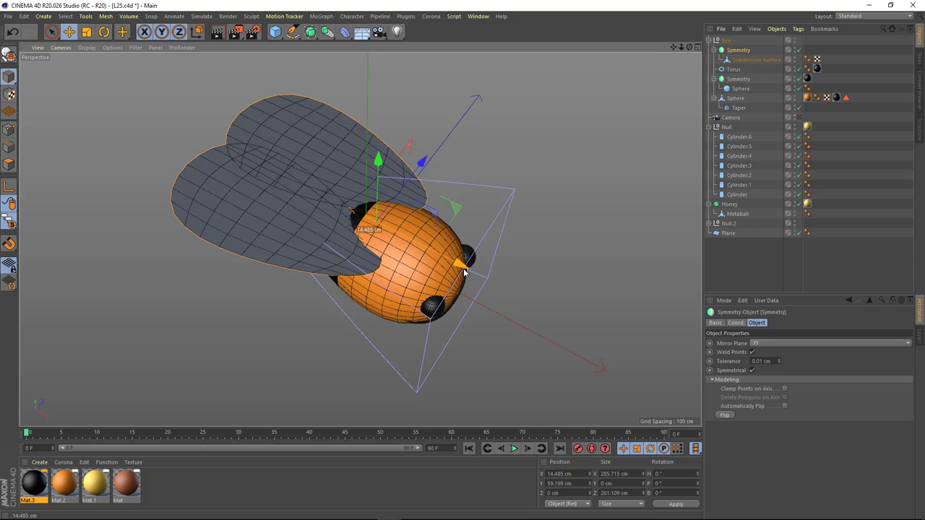
- Rotate the wing pair so it rises from the bee's back
left_click(756, 59)
left_click(736, 322)
mouse_move(878, 353)
left_mouse_down()
mouse_move(878, 339)
mouse_move(878, 369)
left_mouse_up()
left_click_drag(362, 238, 345, 243, "alt")
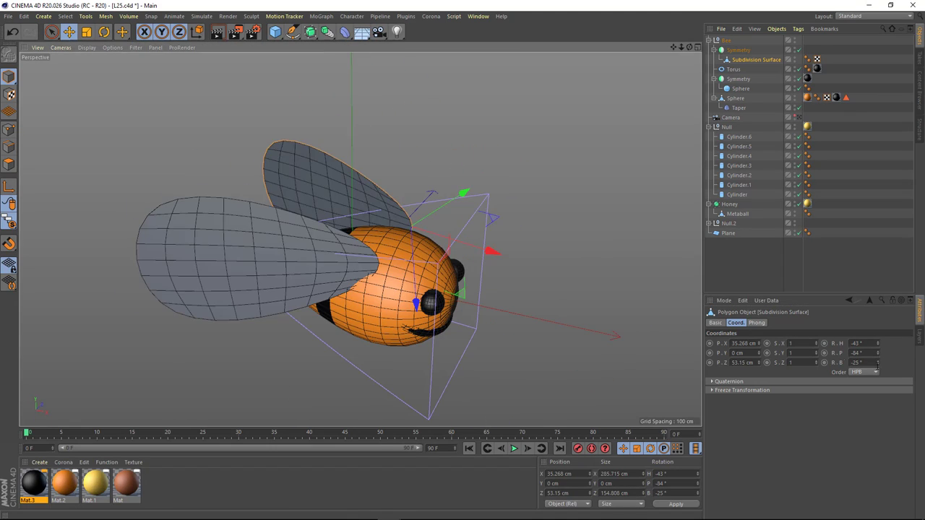
mouse_move(878, 352)
left_mouse_down()
mouse_move(878, 340)
mouse_move(878, 365)
left_mouse_up()
mouse_move(341, 206)
left_mouse_down("alt")
mouse_move(471, 233)
mouse_move(434, 216)
left_mouse_up("alt")
left_click(752, 61)
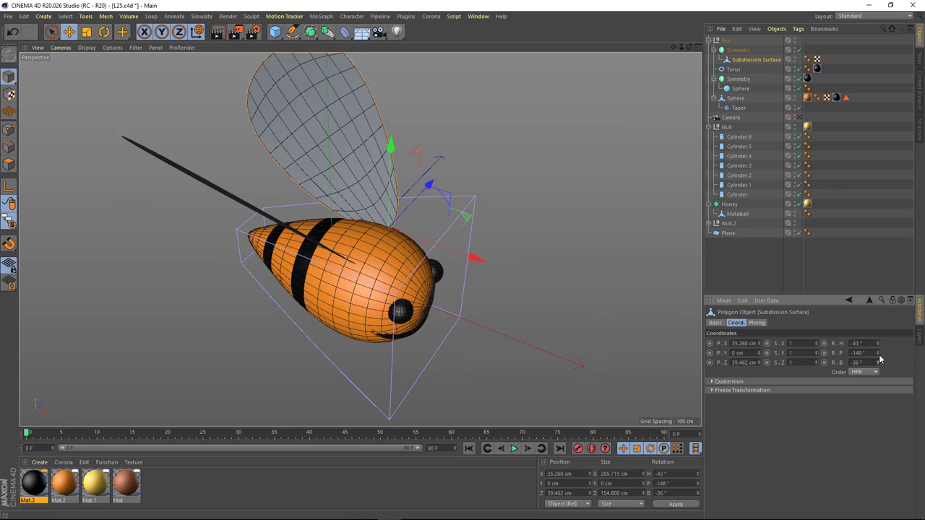
left_click_drag(340, 217, 463, 216, "alt")
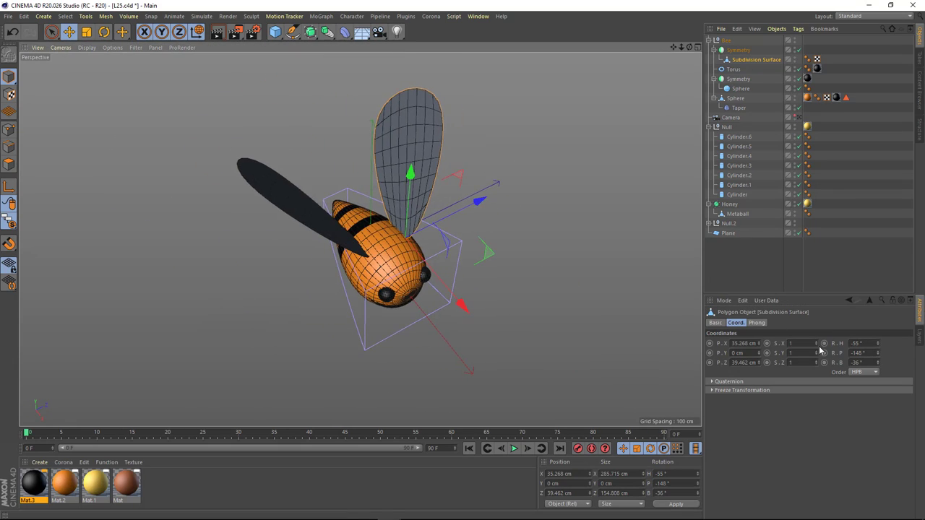
left_click_drag(878, 343, 878, 365)
mouse_move(433, 217)
left_mouse_down("alt")
mouse_move(410, 152)
mouse_move(462, 181)
mouse_move(331, 225)
left_mouse_up("alt")
- Shrink the wings slightly and reposition them on the bee's back
key("t")
scroll(485, 210, "down", 3)
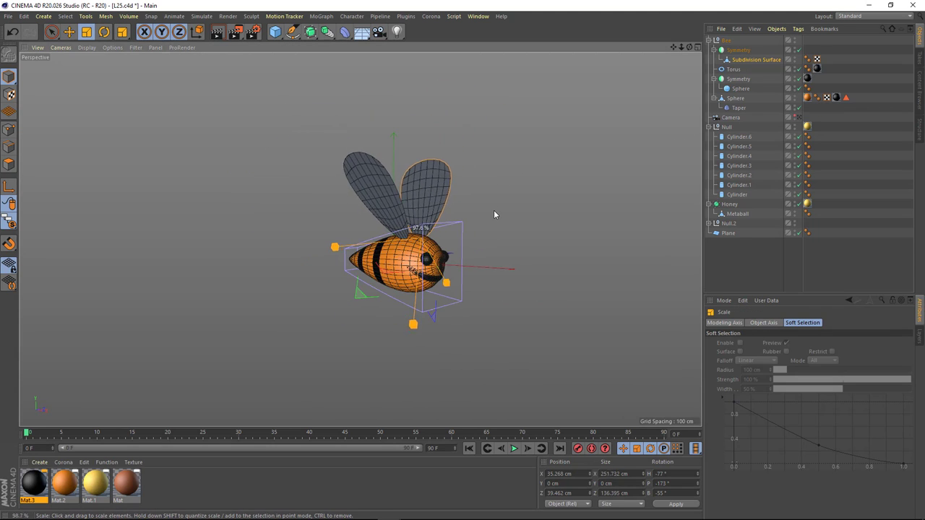
left_click_drag(496, 215, 324, 282, "alt")
key("e")
mouse_move(420, 270)
left_mouse_down("alt")
mouse_move(501, 213)
mouse_move(484, 215)
mouse_move(458, 276)
mouse_move(444, 123)
mouse_move(405, 180)
mouse_move(305, 225)
mouse_move(395, 257)
mouse_move(412, 245)
left_mouse_up("alt")
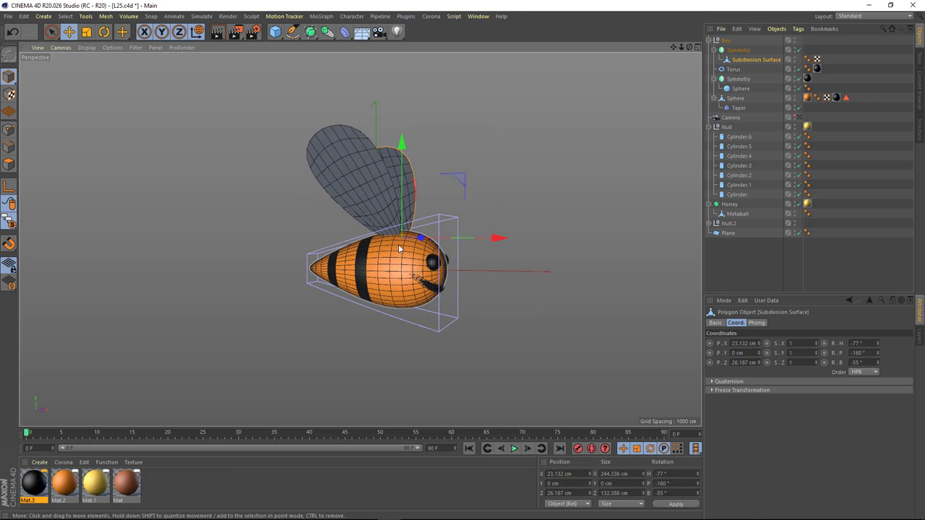
left_click(795, 109)
left_click(708, 40)
- Create a white material and apply it to the wing Symmetry object
left_click(726, 39)
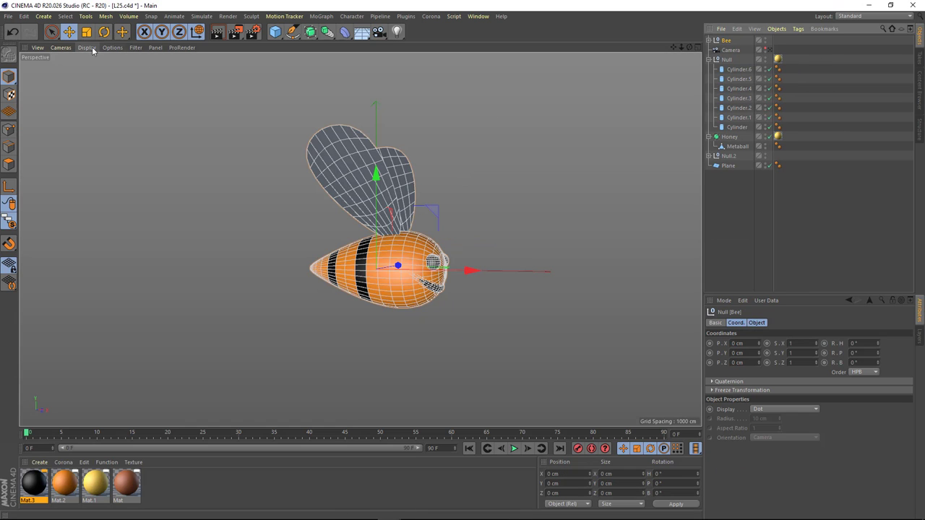
double_click(173, 482)
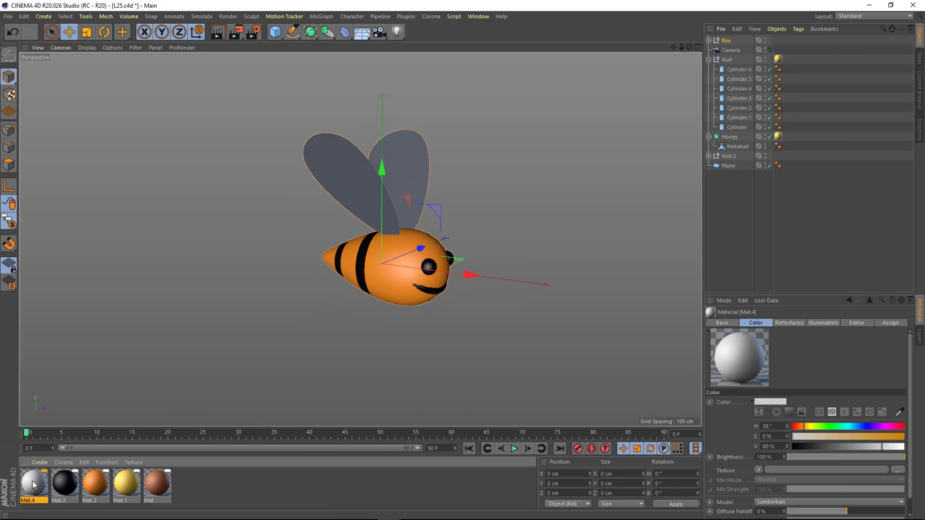
double_click(34, 483)
left_click(448, 64)
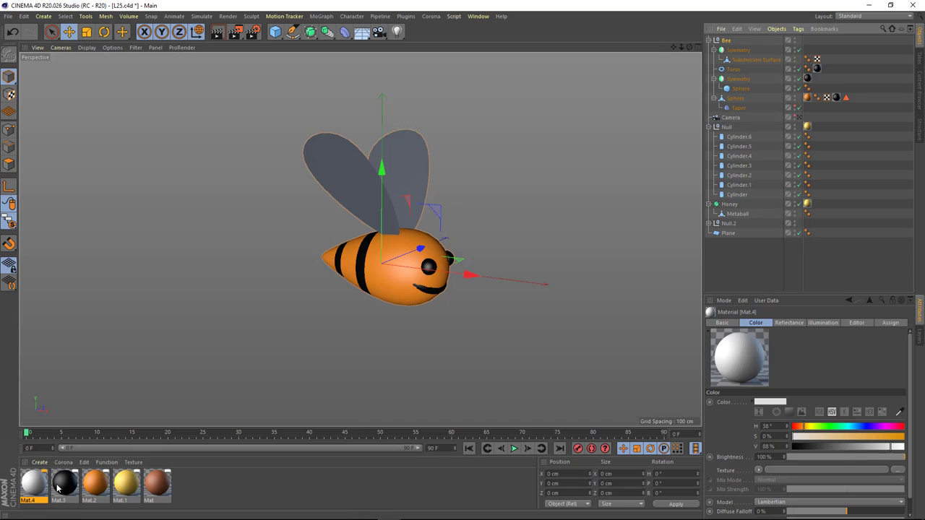
left_click_drag(34, 483, 737, 49)
left_click(708, 40)
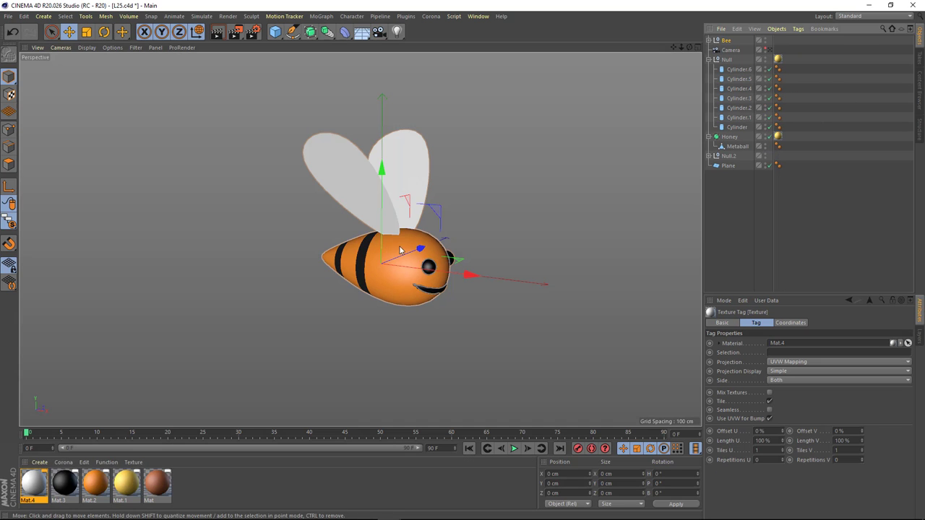
- Put the bee materials on a new layer named Bee
left_click(34, 483)
left_click(101, 480, "shift")
right_click(109, 477)
left_click(150, 441)
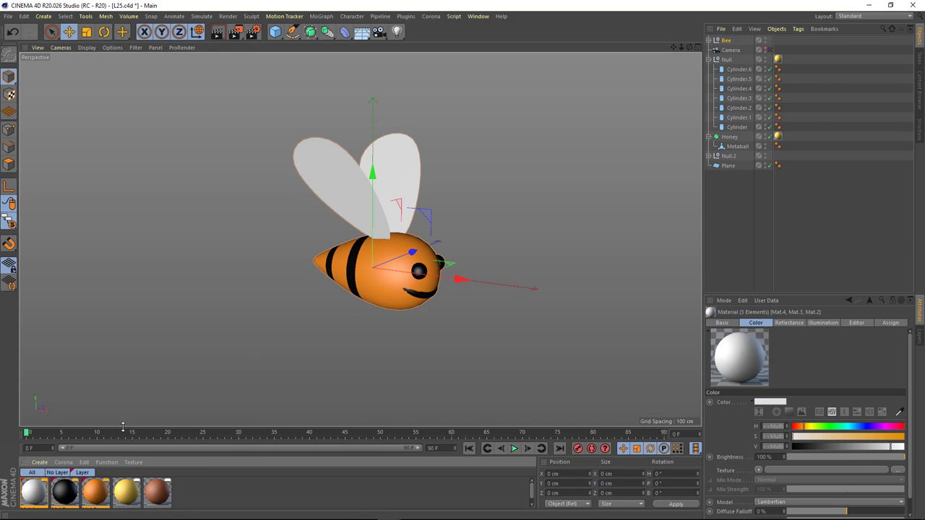
double_click(83, 463)
type("Bee")
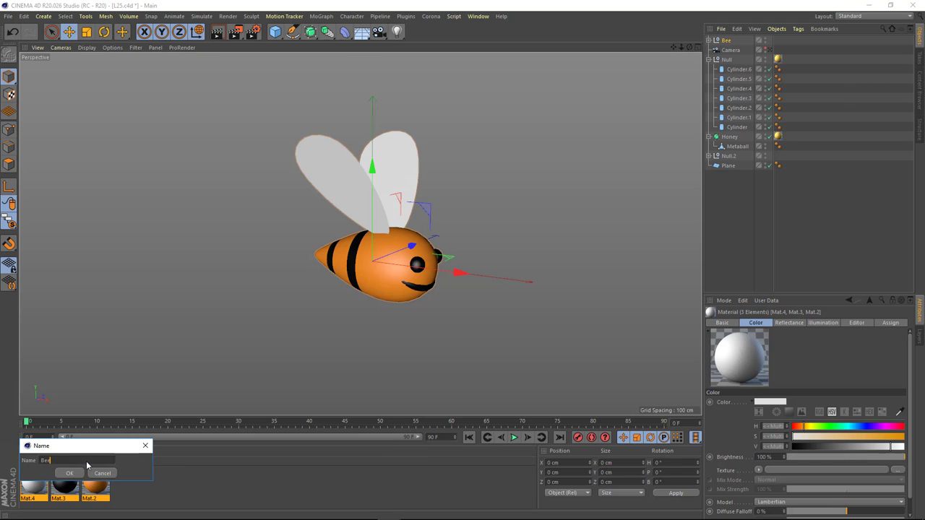
key("Return")
- Put the honey materials on a new layer named Honey
right_click(60, 486)
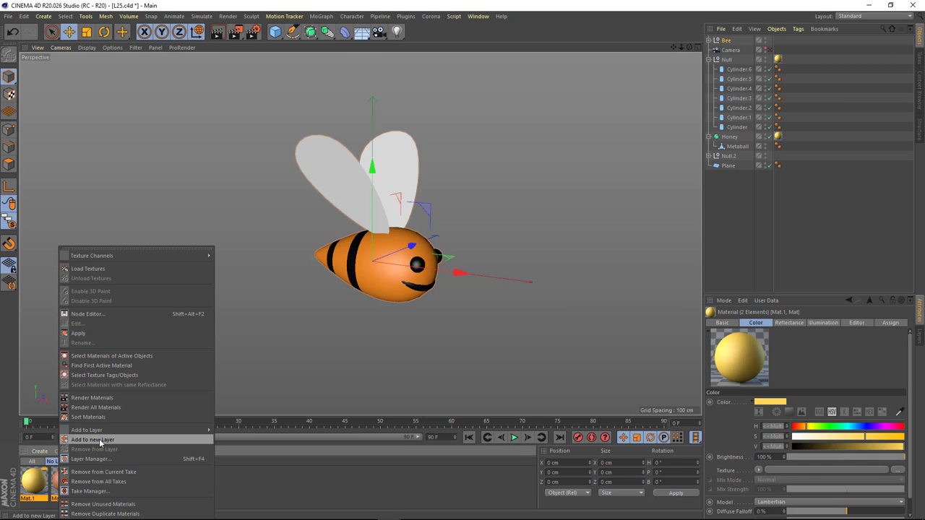
left_click(102, 439)
double_click(108, 461)
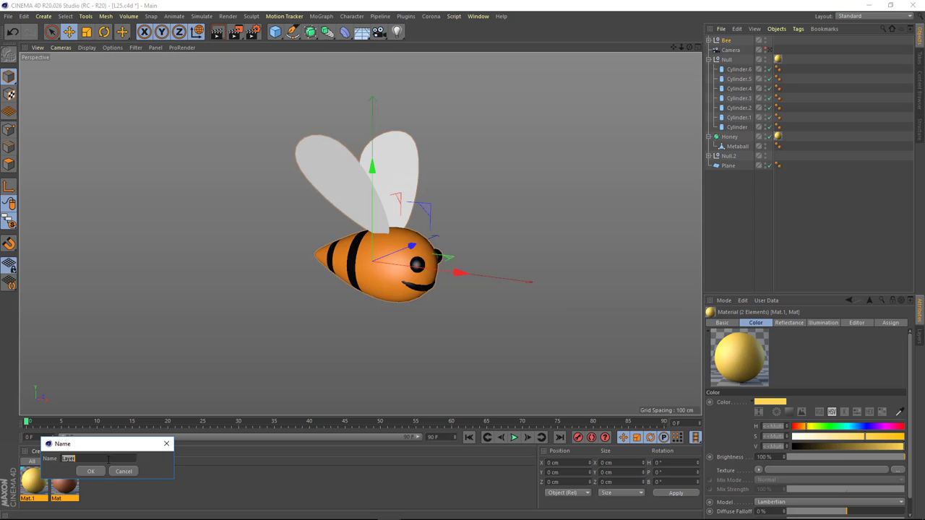
type("ey")
key("Return")
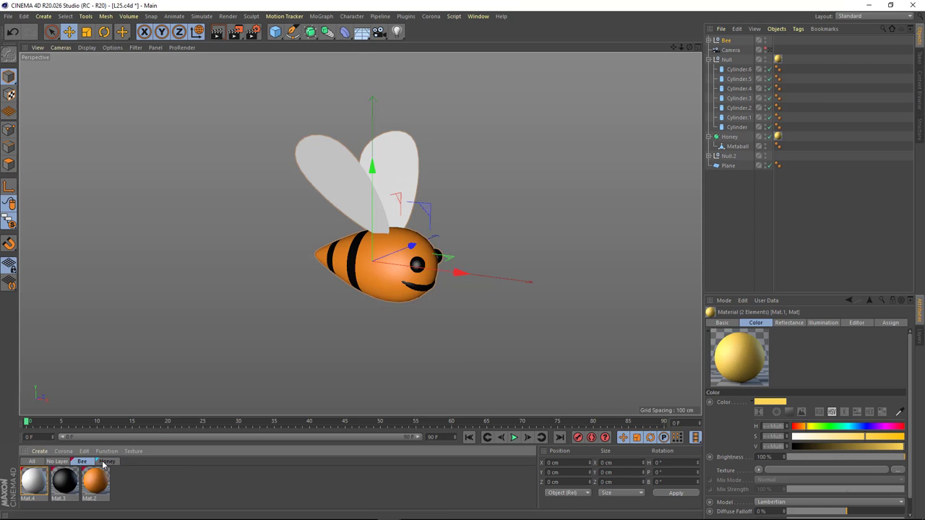
left_click(209, 492)
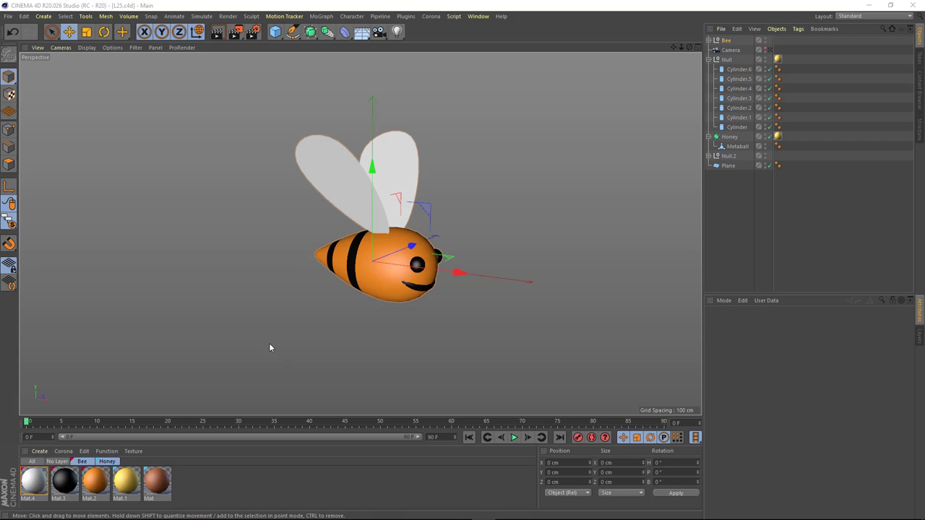
- Turn off viewport solo, lift the Bee group above the dipper and scale it down
left_click_drag(9, 221, 51, 233)
left_click_drag(318, 286, 376, 267, "alt")
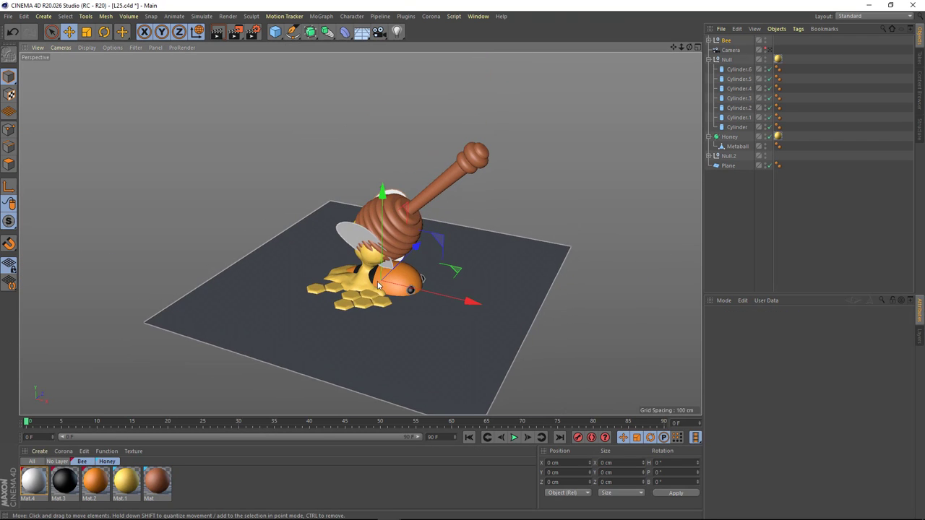
left_click(725, 40)
mouse_move(420, 246)
left_mouse_down()
mouse_move(418, 181)
mouse_move(429, 250)
left_mouse_up()
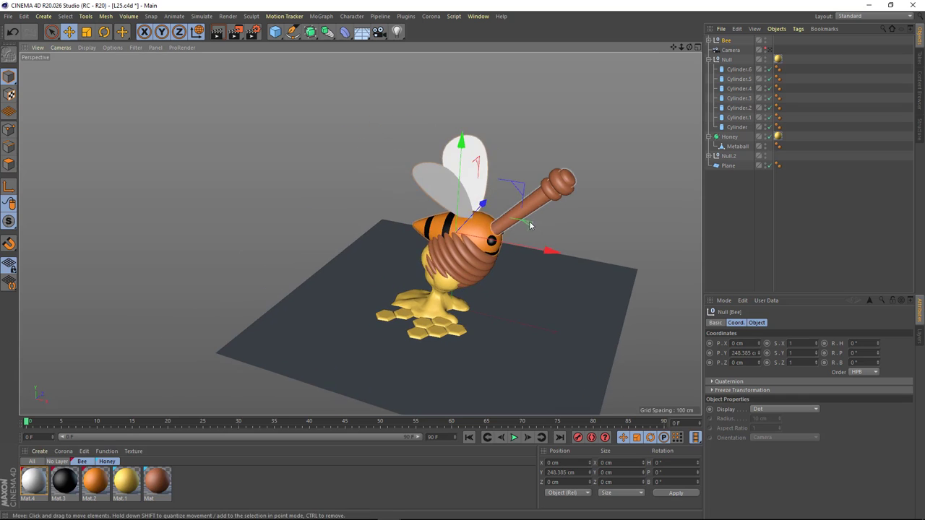
left_click_drag(376, 238, 326, 224, "alt")
key("t")
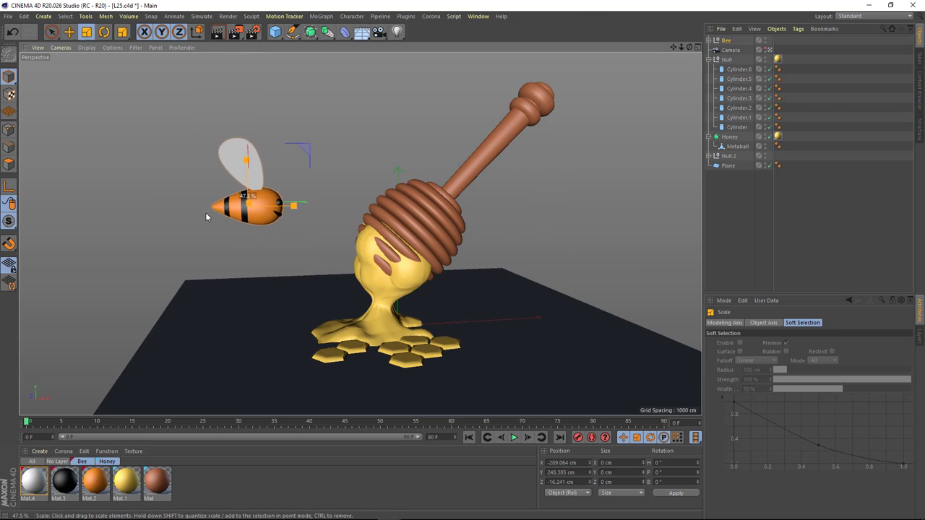
left_click_drag(245, 209, 149, 221)
left_click_drag(364, 204, 366, 182)
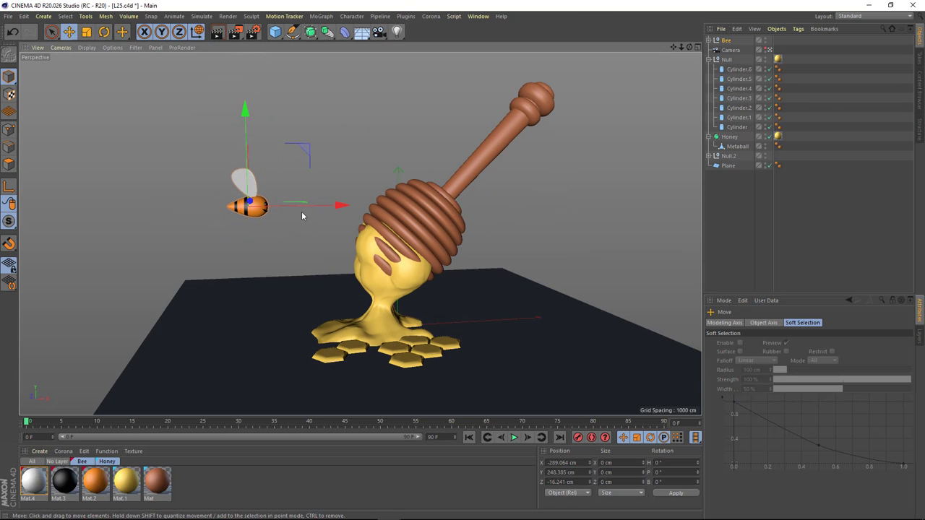
left_click_drag(297, 224, 395, 249, "alt")
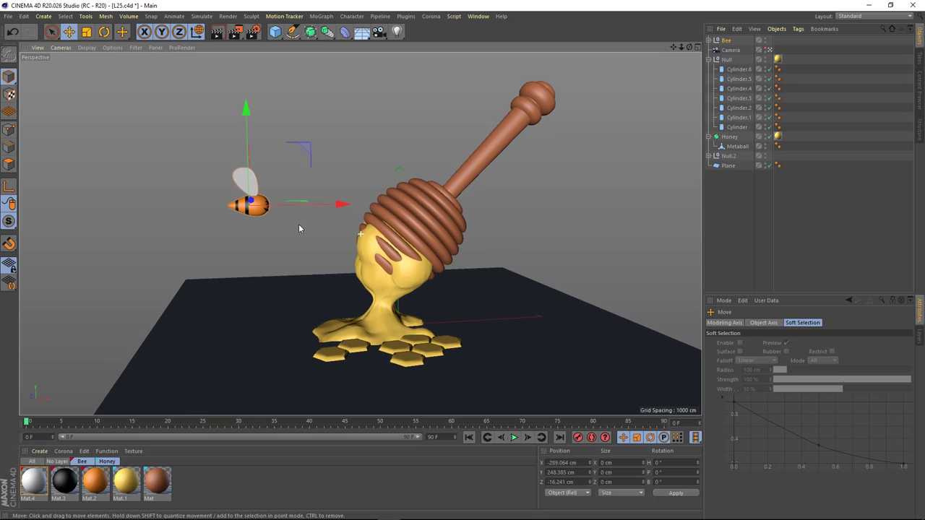
- Enable Safe Frames in the viewport configuration with a 34% tinted border opacity
left_click(255, 33)
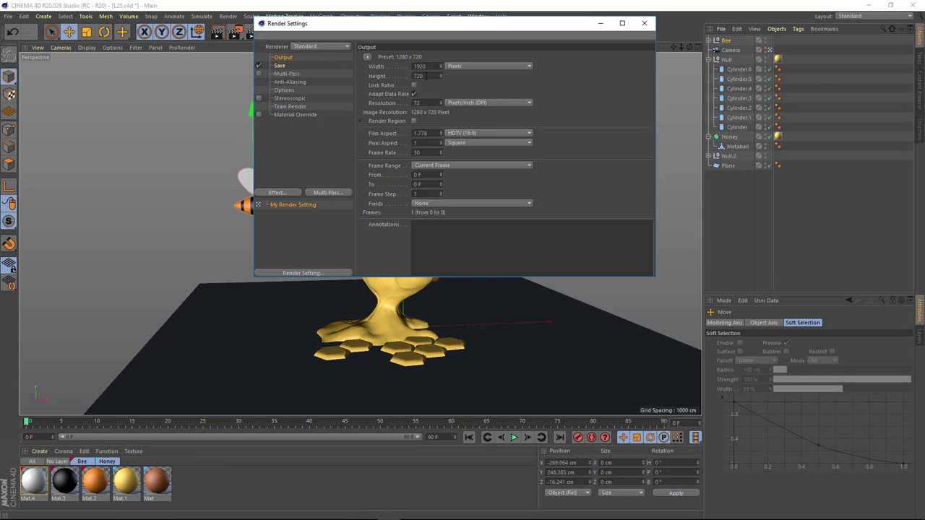
left_click(644, 23)
left_click(89, 47)
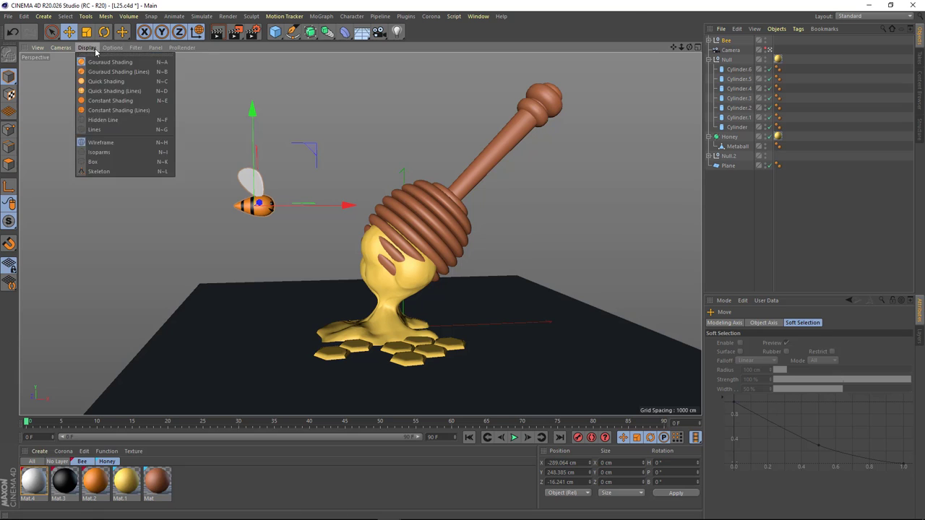
left_click(126, 278)
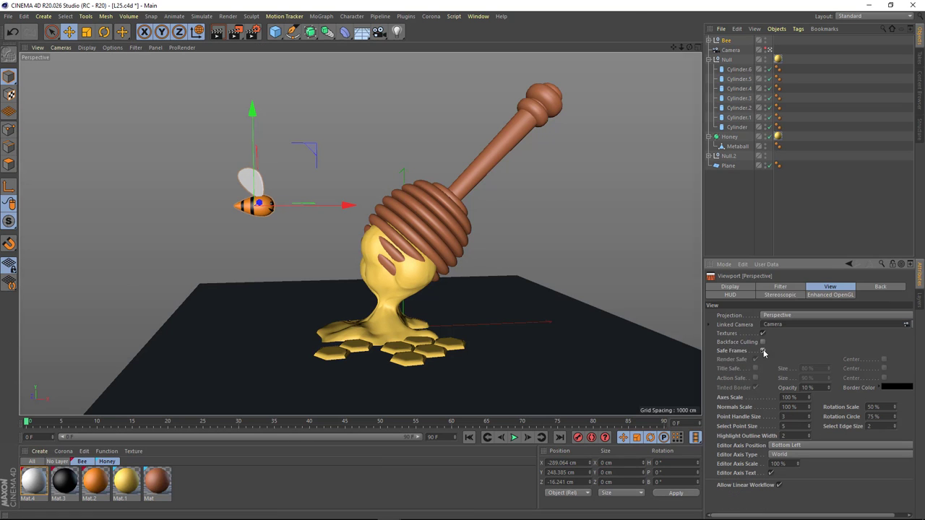
left_click_drag(829, 391, 717, 244)
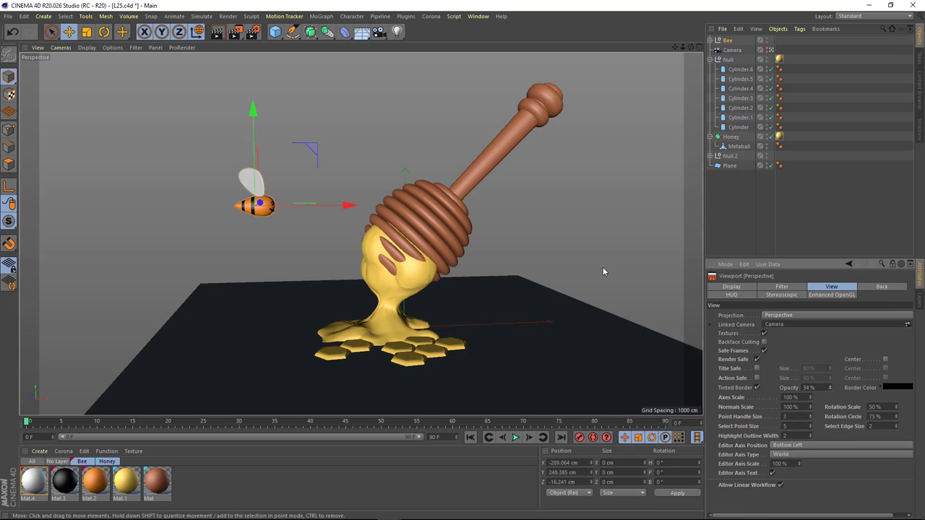
mouse_move(603, 266)
left_mouse_down("alt")
mouse_move(420, 249)
mouse_move(470, 246)
mouse_move(457, 252)
left_mouse_up("alt")
- Add a Protection tag to the camera to lock it
right_click(730, 51)
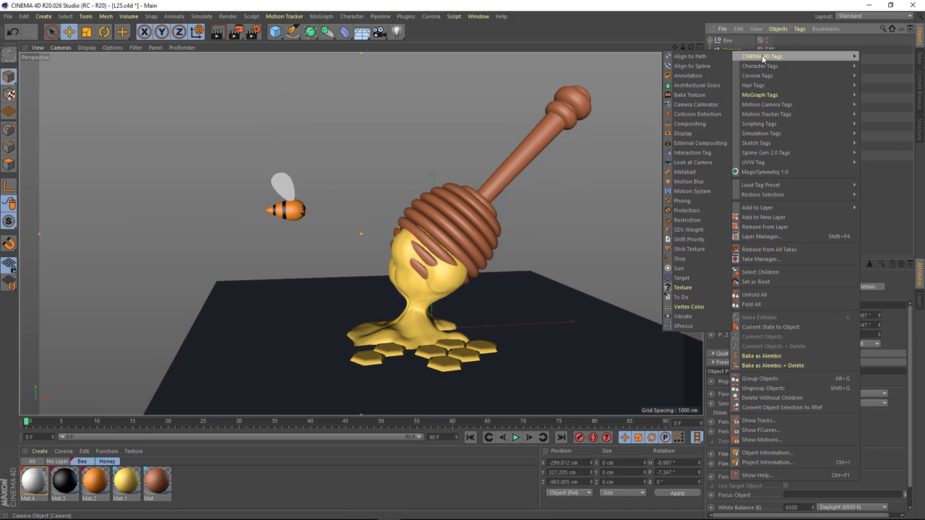
left_click(684, 210)
left_click(769, 203)
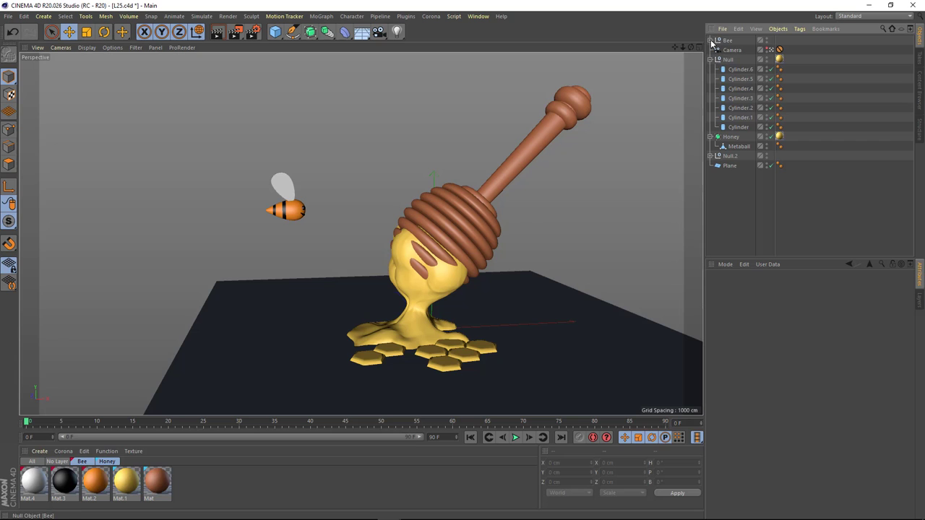
- Duplicate the bee to the left of the original and nudge it into place
left_click(719, 41)
key("r")
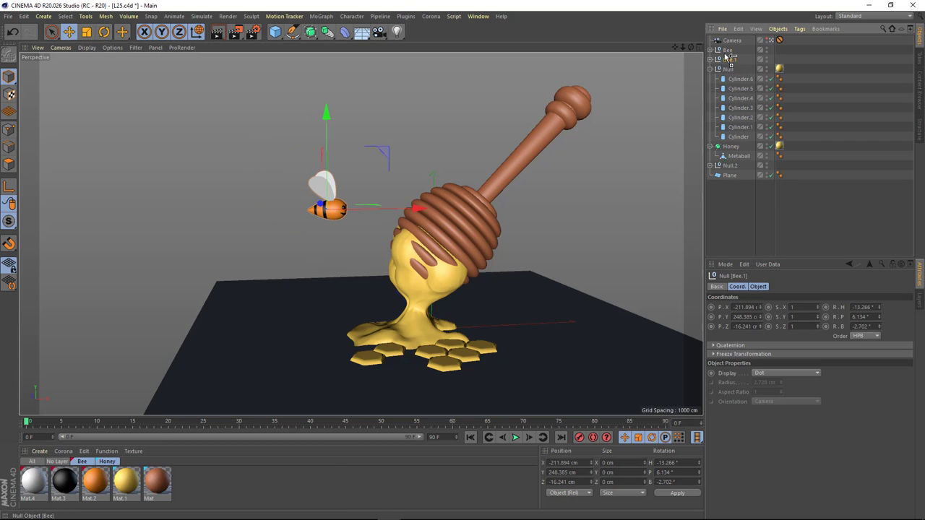
left_click_drag(329, 208, 254, 206, "ctrl")
key("r")
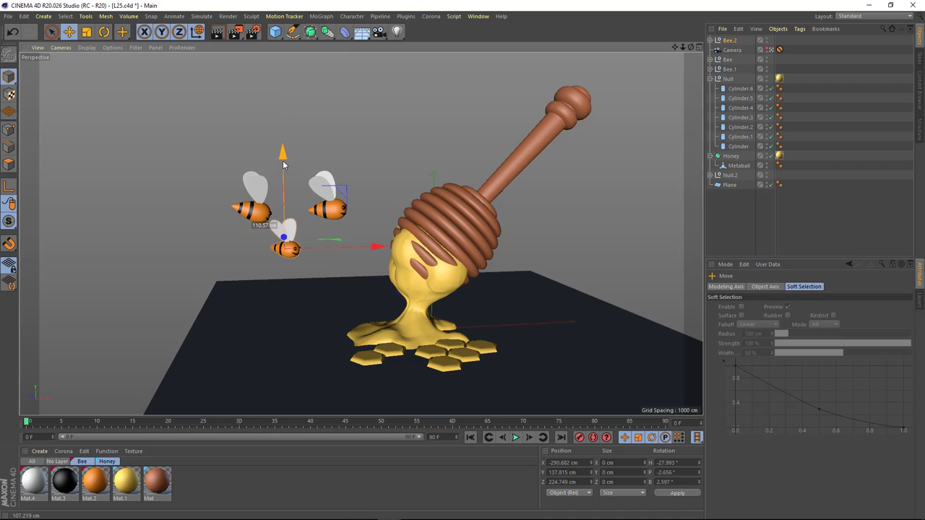
left_click_drag(382, 258, 396, 258)
key("r")
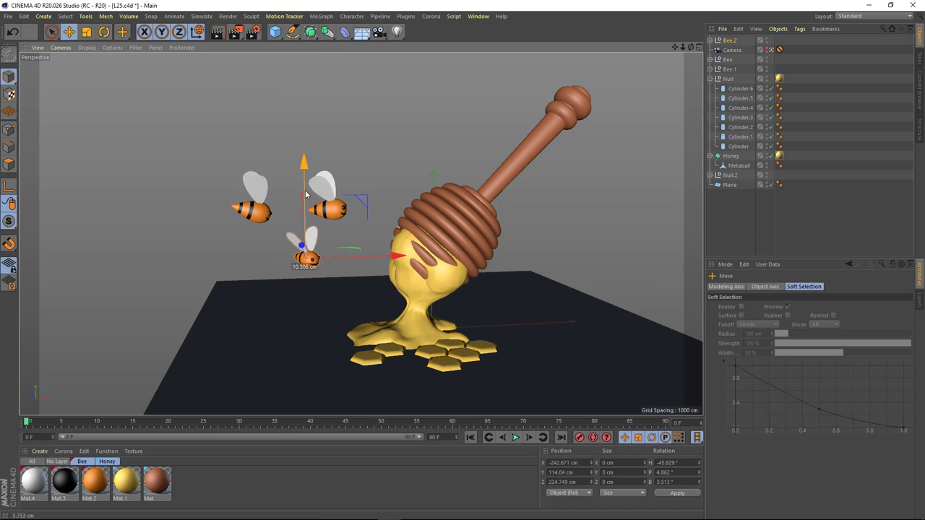
- Duplicate Bee.2 into Bee.3 above the flying group and angle it
left_click(729, 41)
left_click_drag(403, 167, 423, 163, "ctrl")
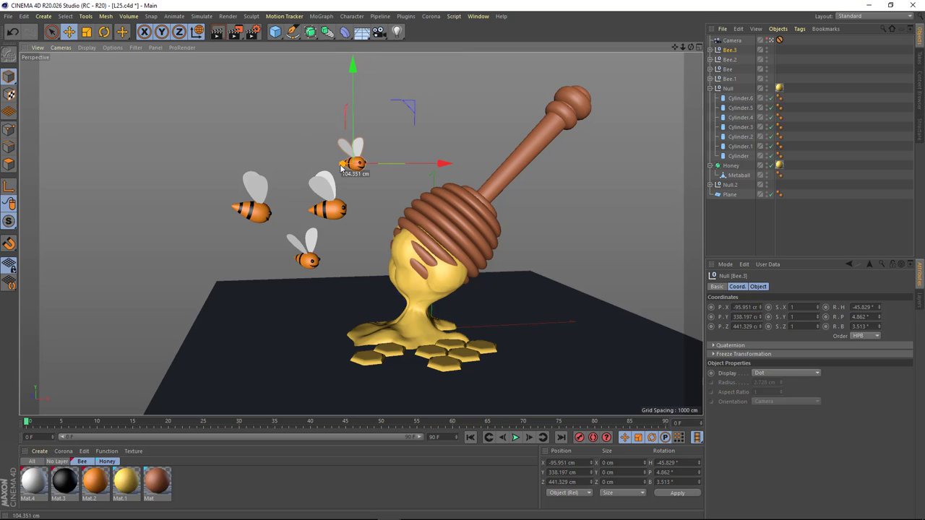
key("r")
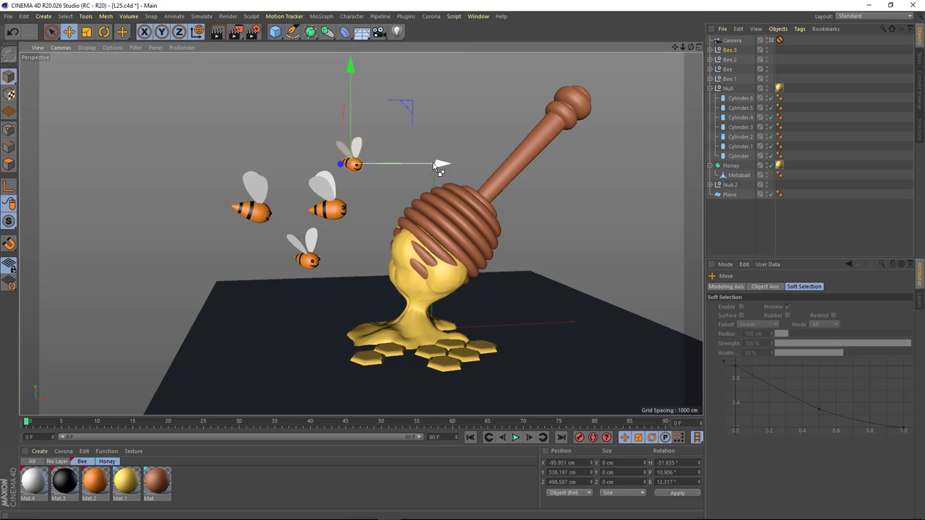
- Switch to the four-view layout and frame the bees in each view
middle_click(496, 91)
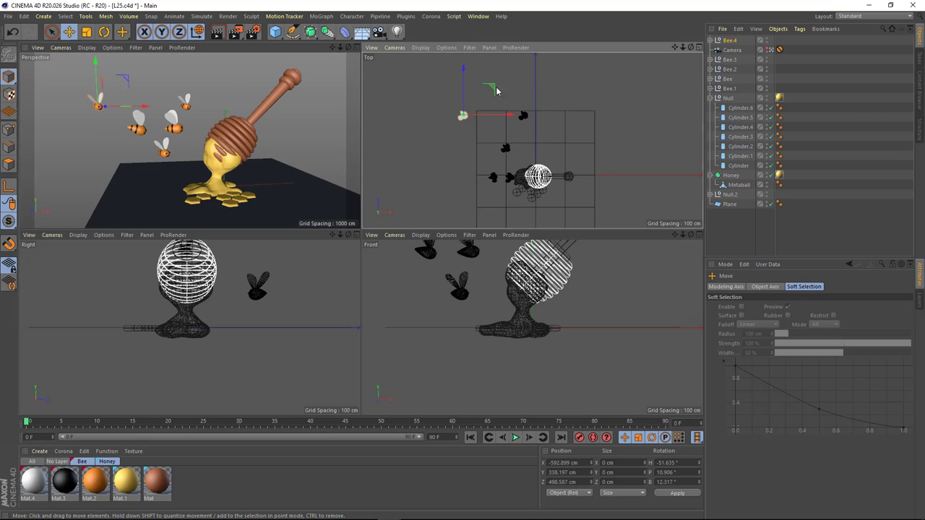
mouse_move(362, 229)
left_mouse_down()
mouse_move(383, 257)
mouse_move(438, 279)
left_mouse_up()
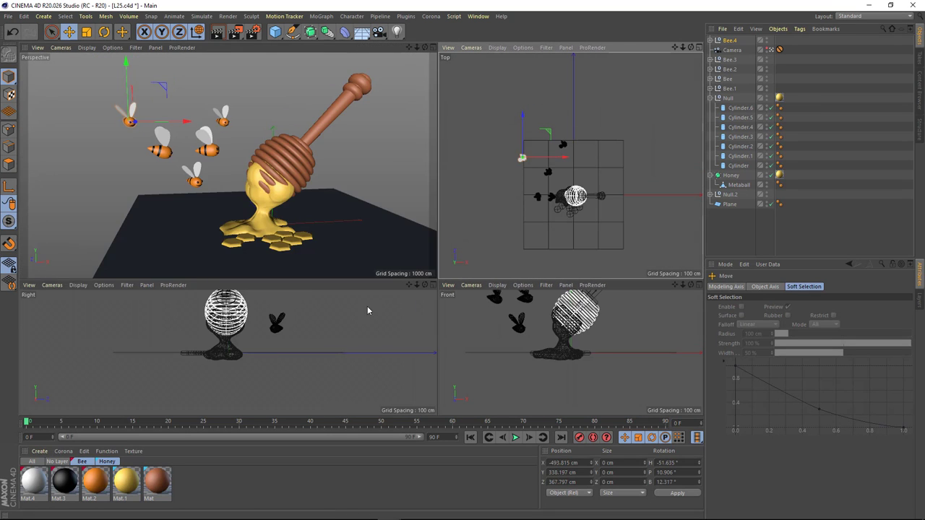
middle_click_drag(367, 311, 362, 354, "alt")
middle_click_drag(550, 311, 557, 361, "alt")
middle_click_drag(538, 151, 504, 132, "alt")
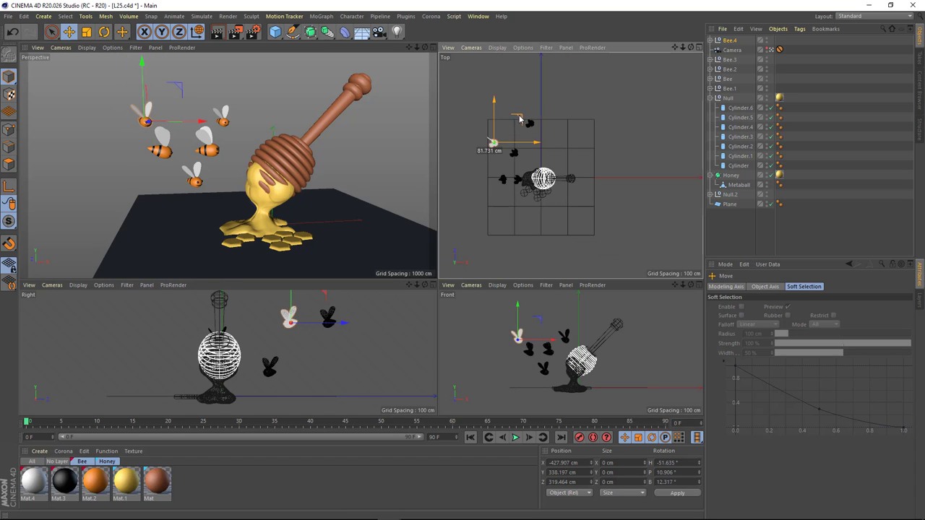
- Slide a bee copy along X and tilt it to a new angle
key("r")
key("e")
scroll(569, 147, "up", 2)
mouse_move(569, 147)
left_mouse_down()
mouse_move(544, 147)
mouse_move(545, 165)
mouse_move(516, 86)
left_mouse_up()
key("r")
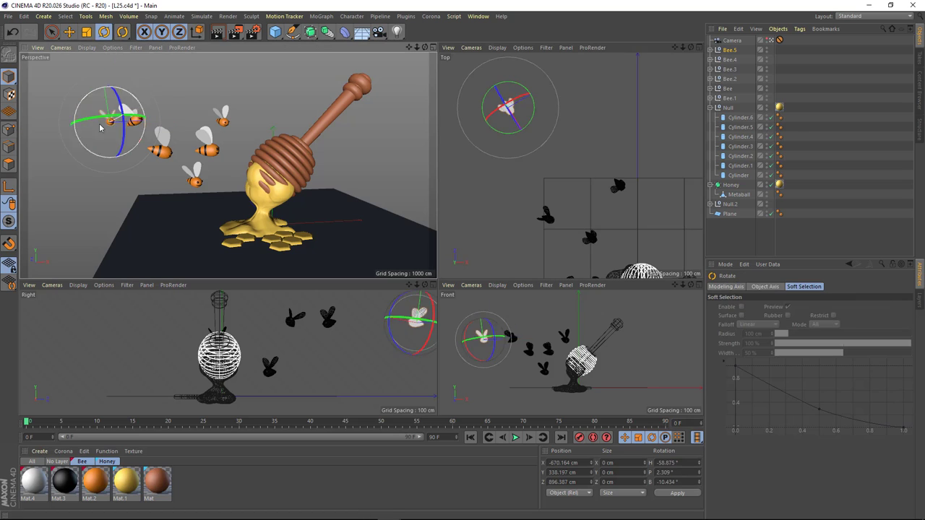
left_click_drag(130, 134, 112, 85)
key("e")
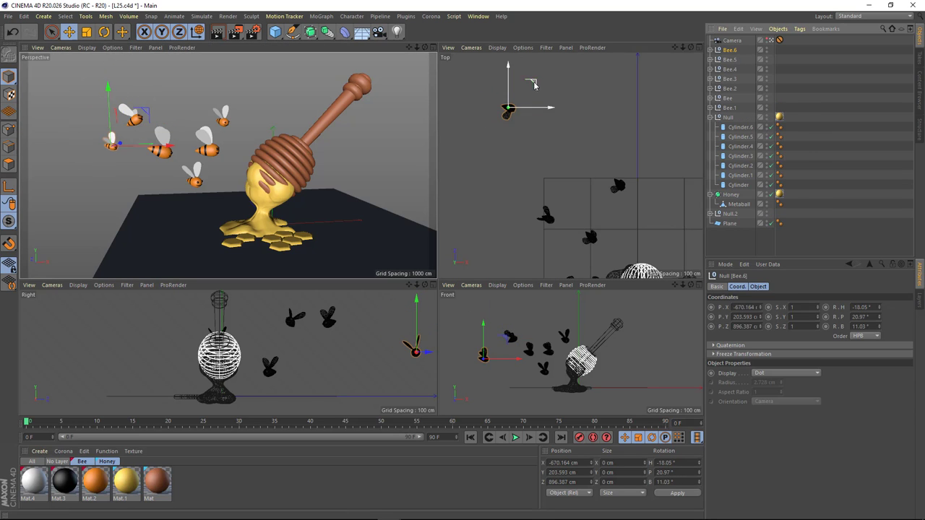
- Drop a new bee copy onto the honeycomb tiles and return to a single Perspective view
left_click_drag(513, 95, 587, 106, "ctrl")
left_click_drag(576, 355, 546, 372)
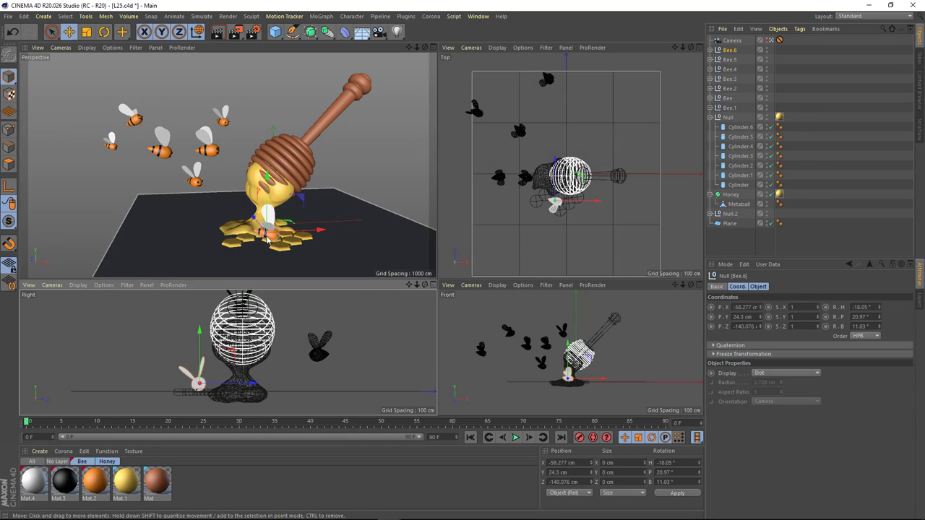
key("F1")
- Rotate and move Bee.6 so it rests along the honeycomb tile
key("o")
key("r")
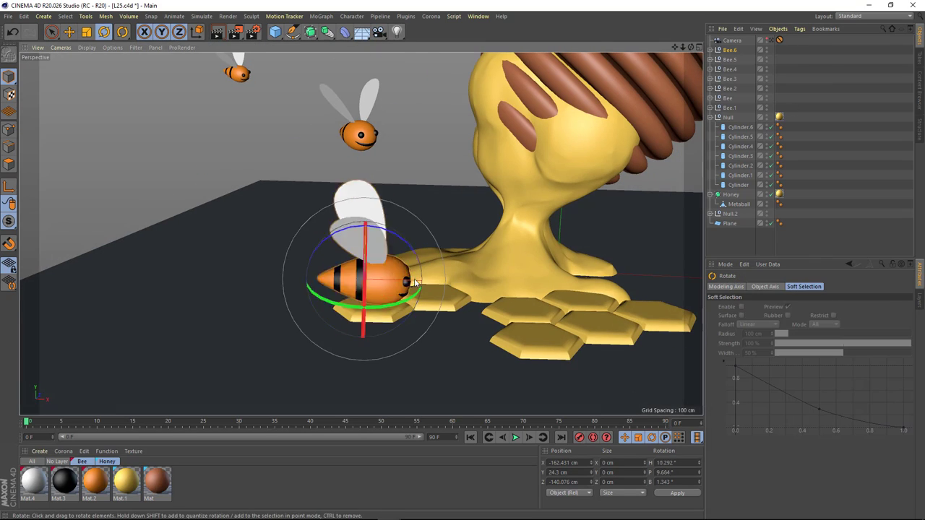
left_click_drag(405, 238, 376, 304)
key("e")
mouse_move(354, 268)
left_mouse_down()
mouse_move(372, 250)
mouse_move(434, 238)
left_mouse_up()
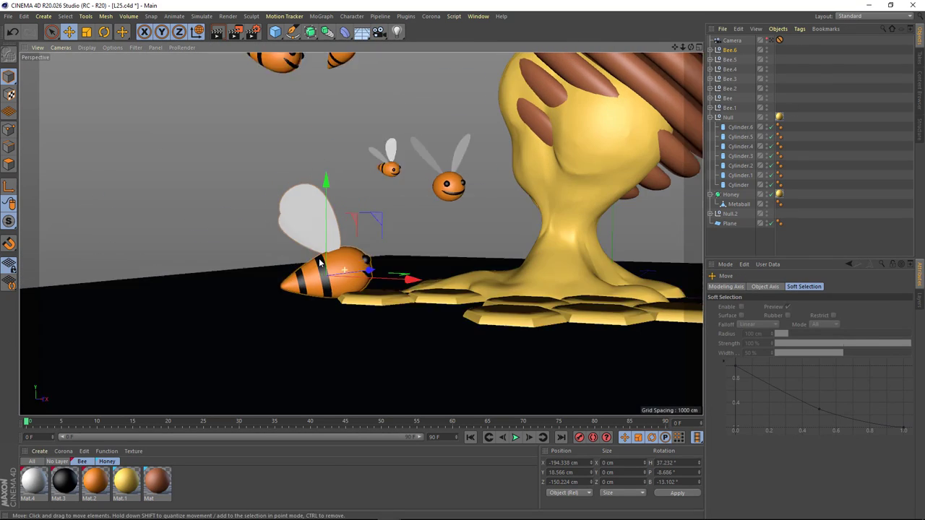
left_click(336, 271)
key("r")
key("e")
mouse_move(485, 206)
left_mouse_down("alt")
mouse_move(339, 285)
mouse_move(376, 239)
mouse_move(336, 187)
left_mouse_up("alt")
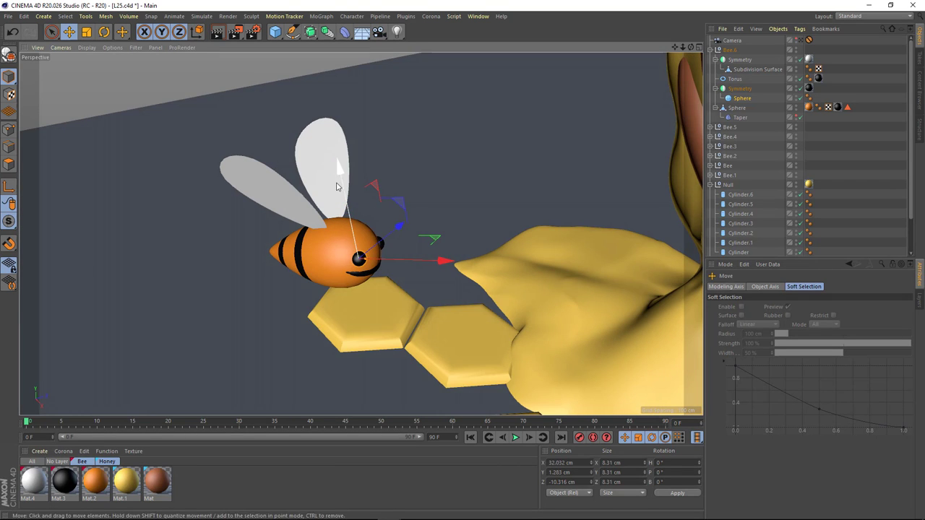
- Rotate Bee.6's Torus part slightly along its axis
left_click(732, 78)
mouse_move(434, 217)
left_mouse_down("alt")
mouse_move(395, 258)
mouse_move(404, 340)
mouse_move(390, 327)
left_mouse_up("alt")
key("r")
mouse_move(390, 326)
left_mouse_down("alt")
mouse_move(289, 282)
mouse_move(386, 319)
left_mouse_up("alt")
- Tilt Bee.6's Subdivision Surface body flatter and turn it to a new heading
left_click(735, 70)
left_click_drag(433, 217, 463, 274, "alt")
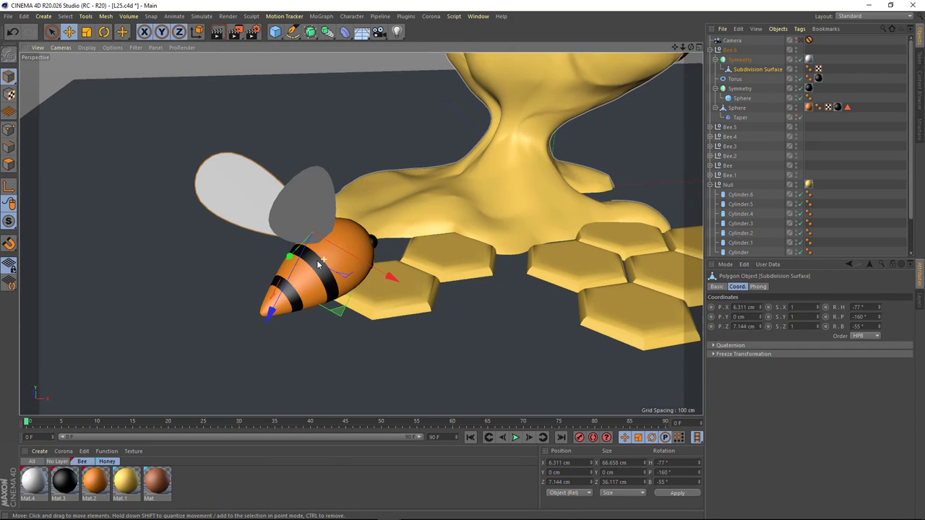
left_click_drag(879, 316, 877, 314)
mouse_move(434, 275)
left_mouse_down("alt")
mouse_move(378, 305)
mouse_move(390, 289)
left_mouse_up("alt")
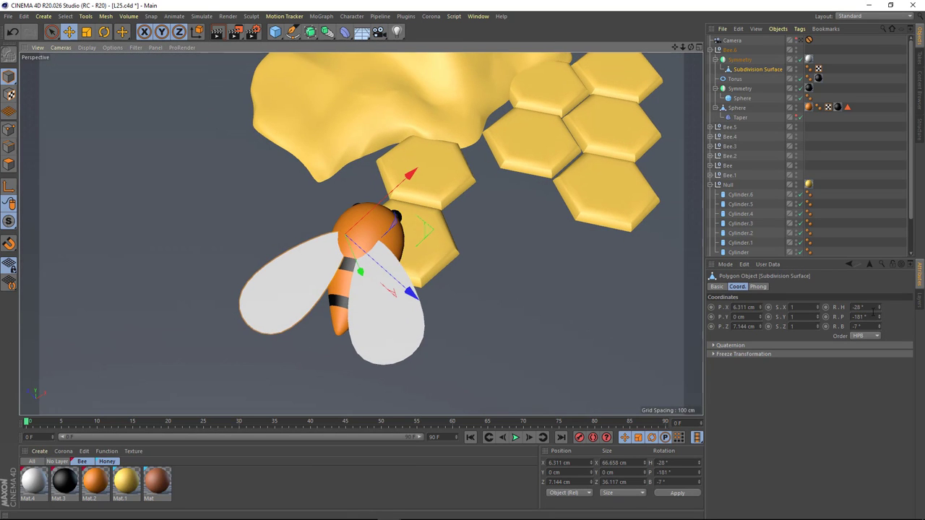
left_click_drag(879, 308, 878, 310)
- Copy and paste the whole Bee.6, moving the duplicate above the original
left_click(290, 282)
mouse_move(265, 227)
left_mouse_down("alt")
mouse_move(288, 243)
mouse_move(332, 239)
mouse_move(370, 145)
left_mouse_up("alt")
key("ctrl+c")
key("ctrl+v")
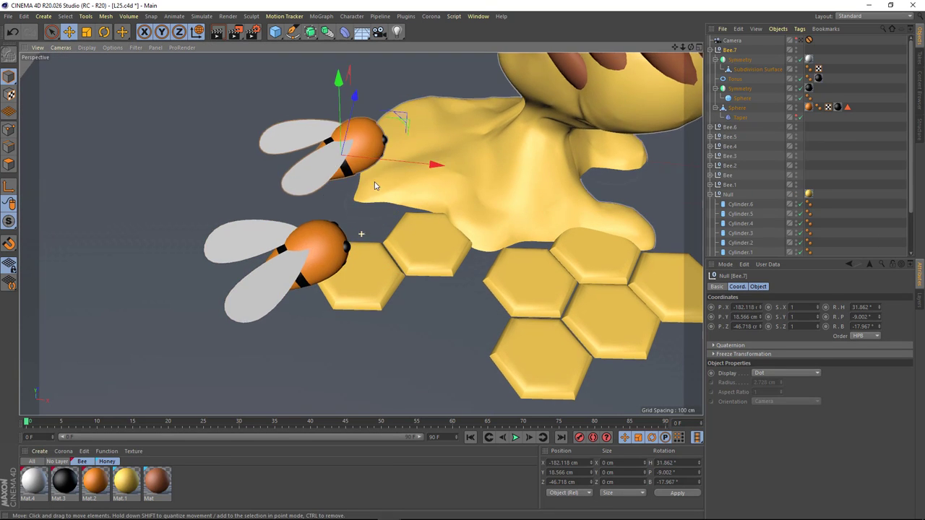
left_click_drag(370, 180, 369, 217, "alt")
- Turn the copied bee to a new heading and raise it slightly into position
key("r")
left_click_drag(335, 267, 311, 275)
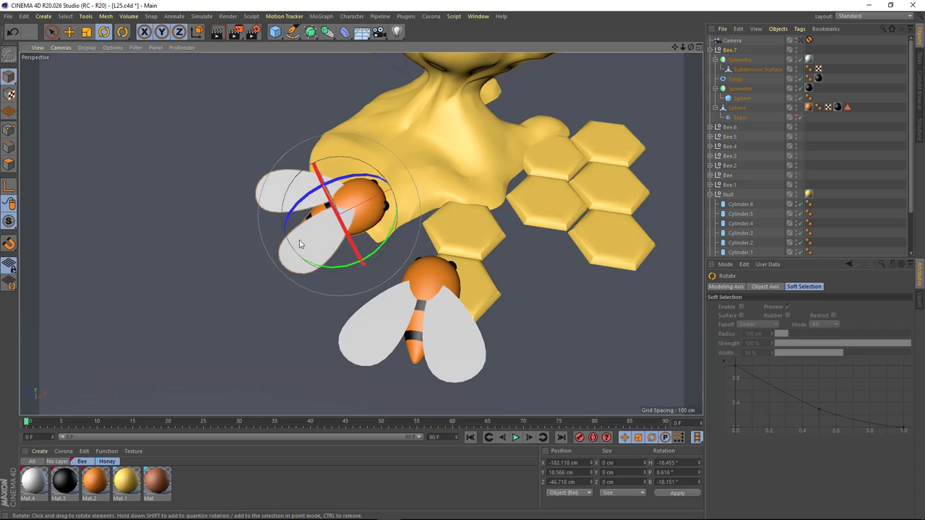
key("e")
mouse_move(325, 217)
left_mouse_down("alt")
mouse_move(343, 145)
mouse_move(304, 167)
mouse_move(274, 159)
mouse_move(218, 187)
mouse_move(260, 180)
mouse_move(238, 166)
left_mouse_up("alt")
key("r")
key("e")
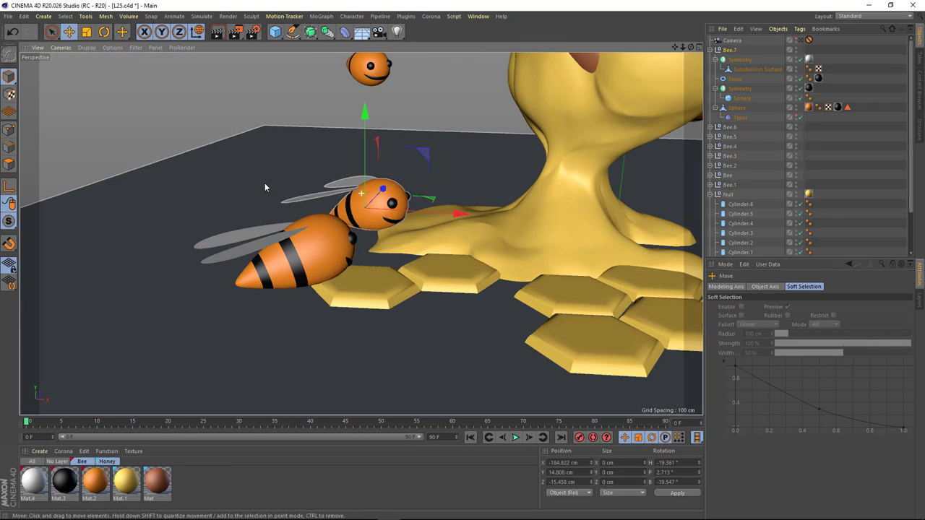
left_click_drag(339, 188, 344, 182)
- Add another bee copy, turn it to face another way and bank it about -14 degrees
scroll(362, 217, "up", 3)
key("h")
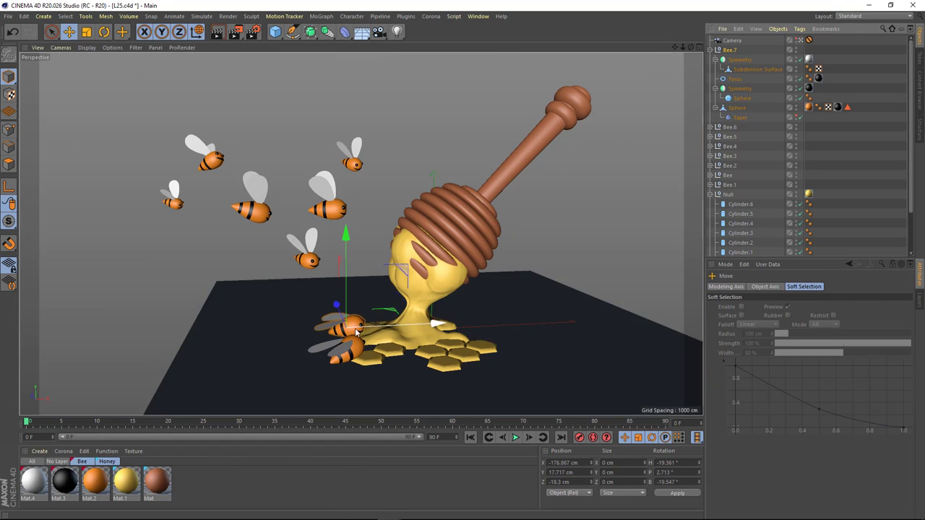
key("r")
left_click_drag(403, 337, 374, 311)
key("e")
scroll(496, 195, "up", 5)
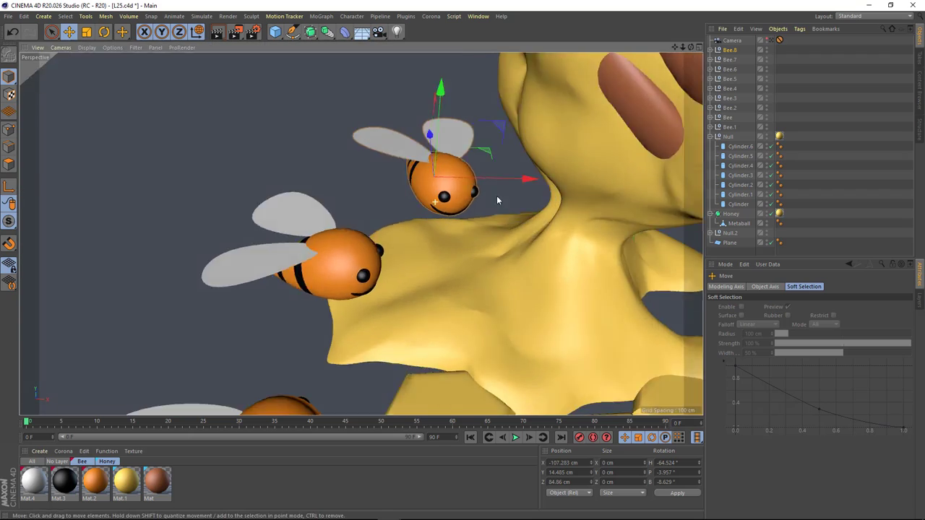
left_click_drag(497, 195, 448, 186, "alt")
key("r")
mouse_move(390, 156)
left_mouse_down()
mouse_move(365, 182)
mouse_move(461, 126)
left_mouse_up()
key("e")
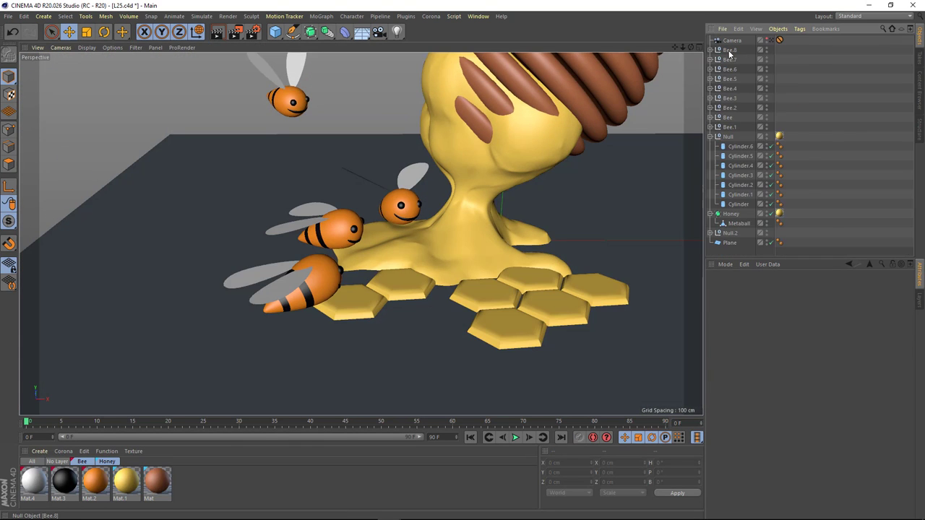
- Turn and slide the newest bee onto the tiles in a resting pose
left_click(730, 53)
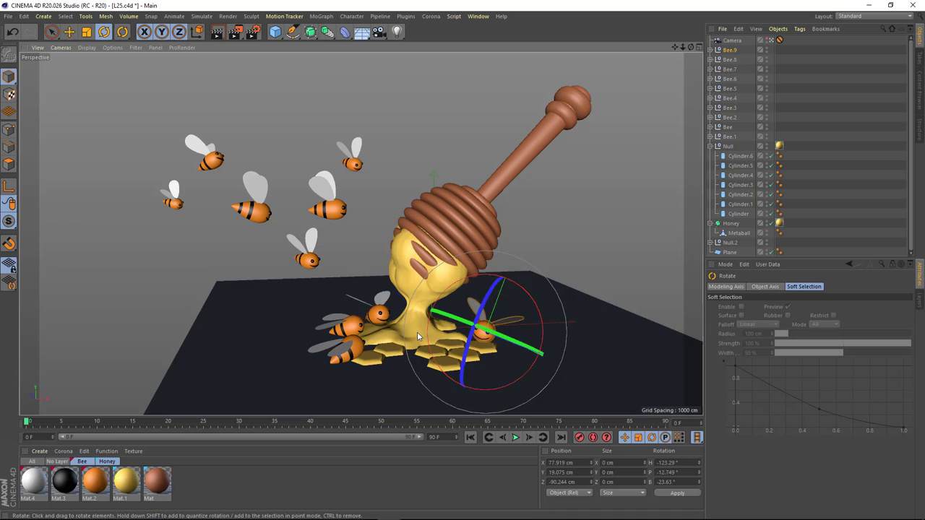
left_click_drag(417, 332, 458, 296)
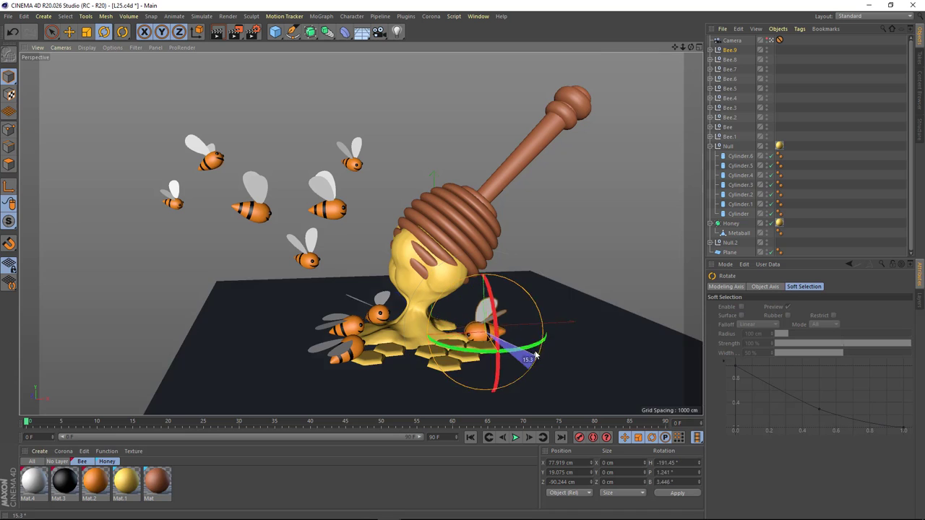
key("e")
scroll(568, 282, "up", 5)
mouse_move(567, 281)
left_mouse_down("alt")
mouse_move(506, 267)
mouse_move(448, 239)
mouse_move(408, 242)
left_mouse_up("alt")
key("r")
mouse_move(434, 192)
left_mouse_down()
mouse_move(463, 216)
mouse_move(457, 270)
mouse_move(438, 253)
left_mouse_up()
- Rotate Bee.9's Subdivision Surface body, then roll it back toward level
left_click(717, 49)
left_click(745, 70)
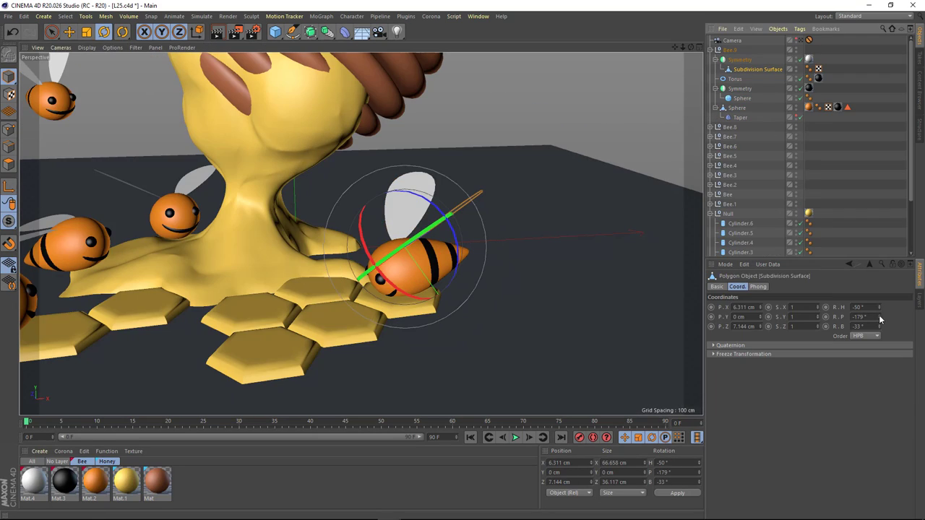
left_click_drag(878, 320, 879, 325)
left_click_drag(506, 217, 477, 231, "alt")
left_click_drag(879, 326, 879, 322)
mouse_move(369, 238)
left_mouse_down()
mouse_move(378, 250)
mouse_move(434, 238)
mouse_move(434, 260)
left_mouse_up()
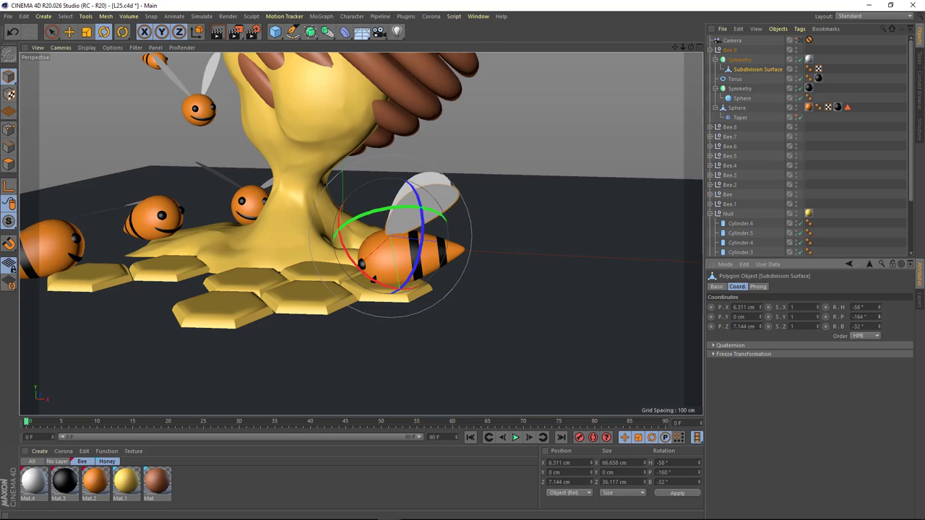
- Drag a copy of a bee up onto the dipper as Bee.10
left_click(506, 347)
scroll(438, 291, "down", 5)
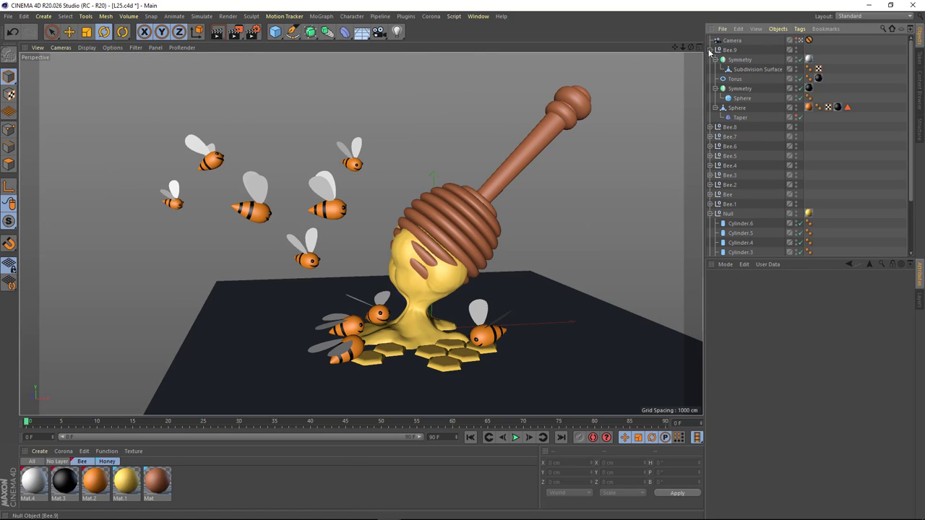
left_click(481, 332)
key("e")
left_click_drag(492, 329, 500, 260, "ctrl")
scroll(418, 200, "up", 5)
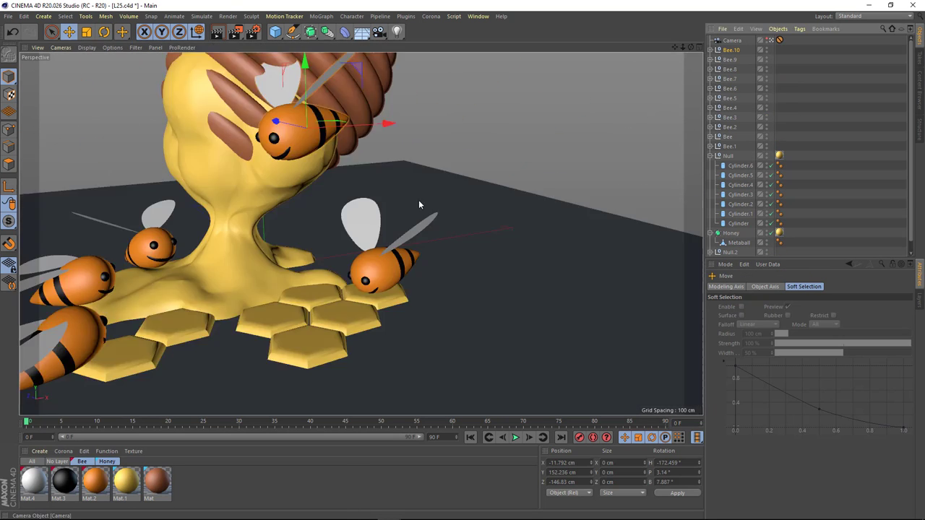
scroll(418, 199, "up", 3)
- Rotate Bee.10 so it clings to the honey beneath the dipper rings
key("r")
mouse_move(383, 217)
left_mouse_down()
mouse_move(341, 199)
mouse_move(434, 239)
mouse_move(289, 217)
mouse_move(416, 219)
mouse_move(347, 224)
mouse_move(345, 284)
mouse_move(310, 268)
mouse_move(318, 286)
mouse_move(295, 284)
mouse_move(101, 185)
left_mouse_up()
key("e")
key("r")
key("e")
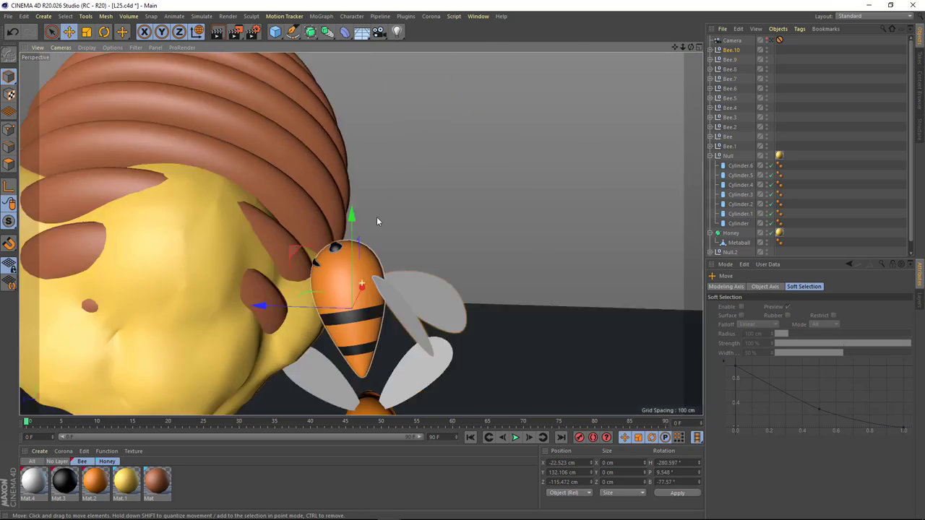
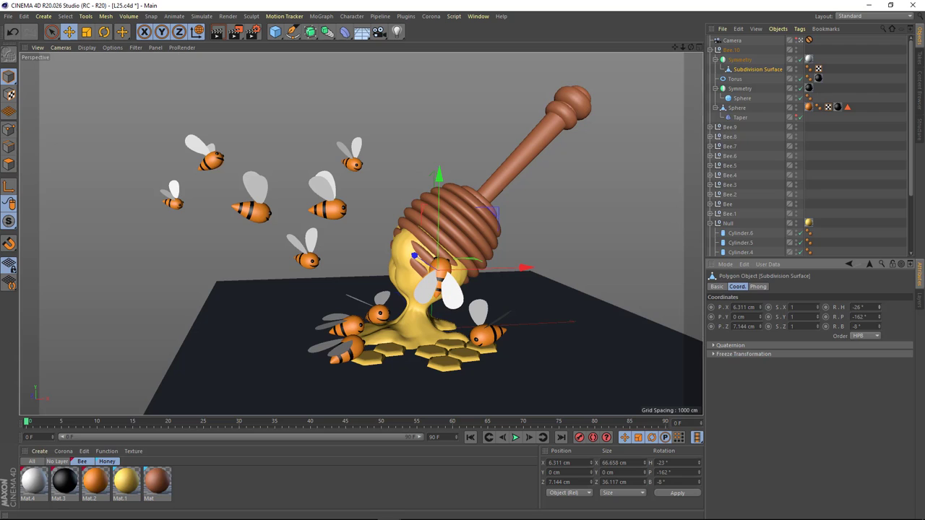
- Collapse the hierarchies and group Null, Honey and Null.2 under a new null named Honey
left_click(863, 186)
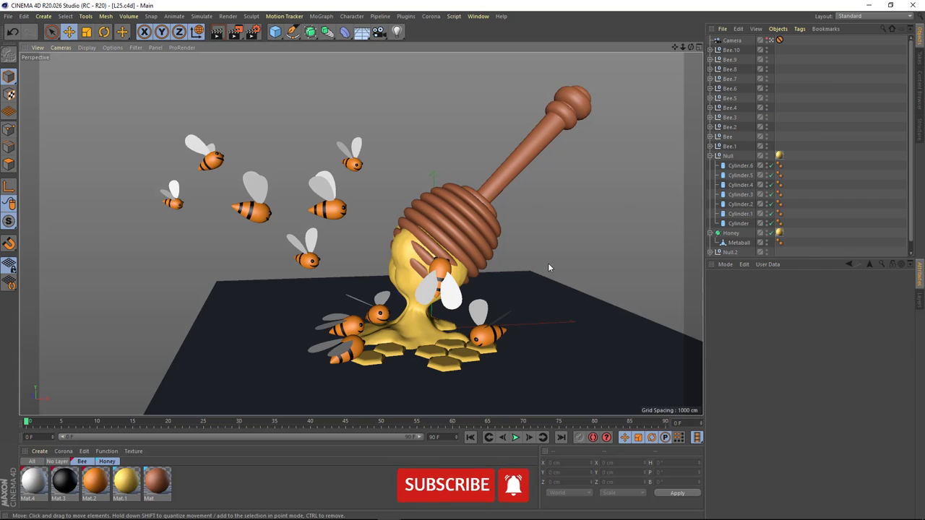
left_click(709, 156)
left_click(710, 165)
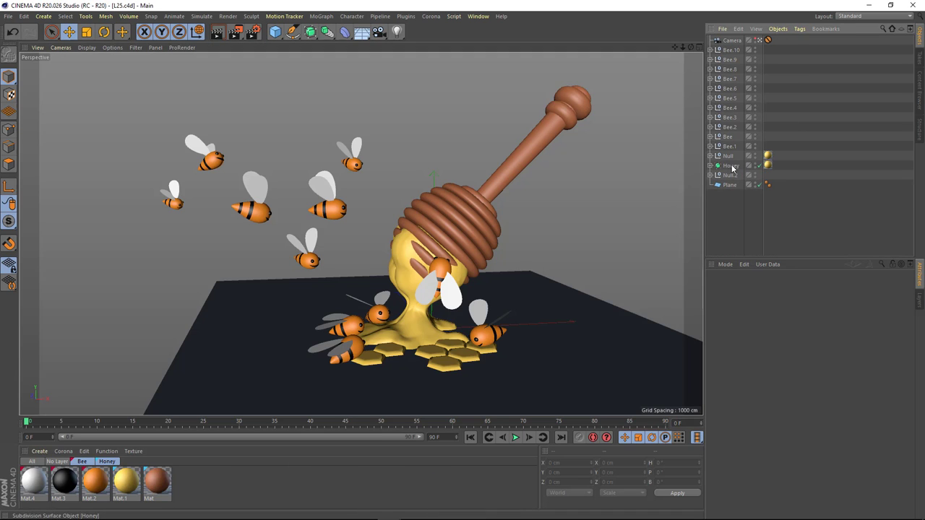
left_click(730, 176)
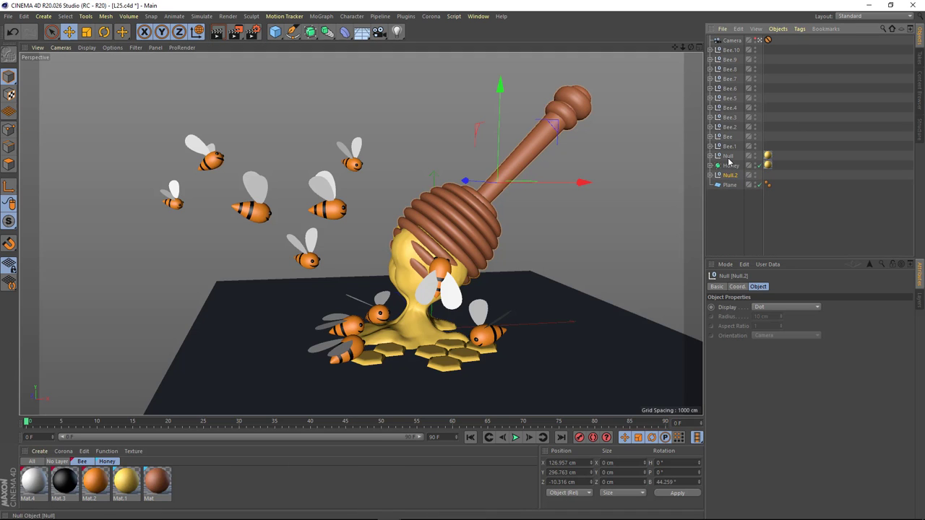
left_click_drag(274, 31, 304, 41)
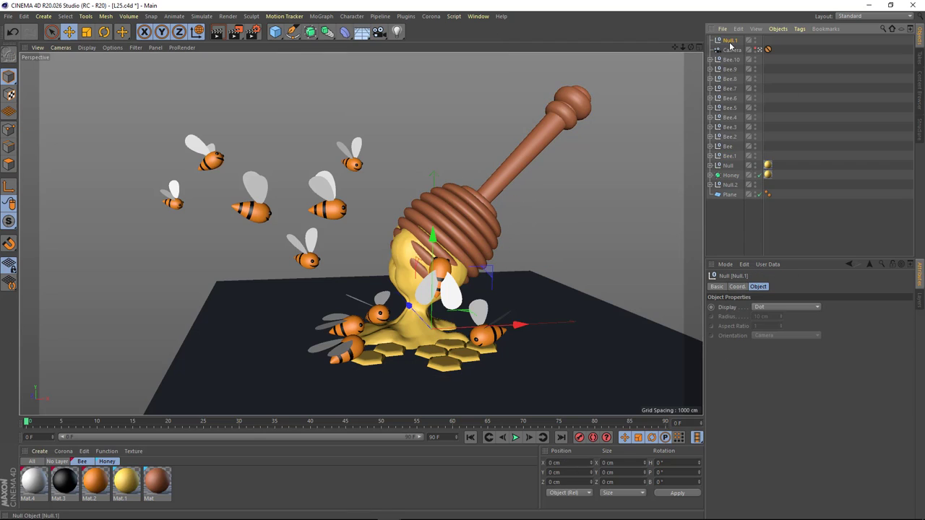
left_click_drag(728, 165, 731, 157)
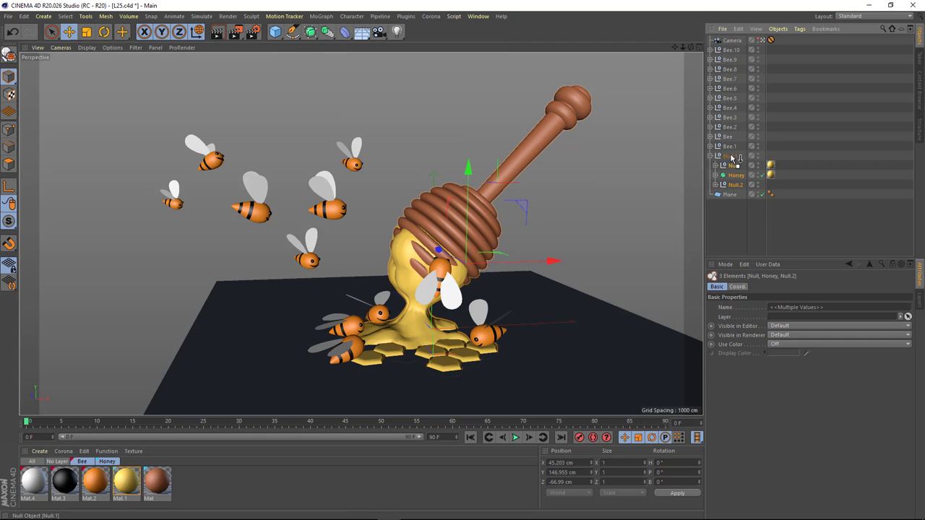
double_click(731, 156)
type("Honey")
key("Return")
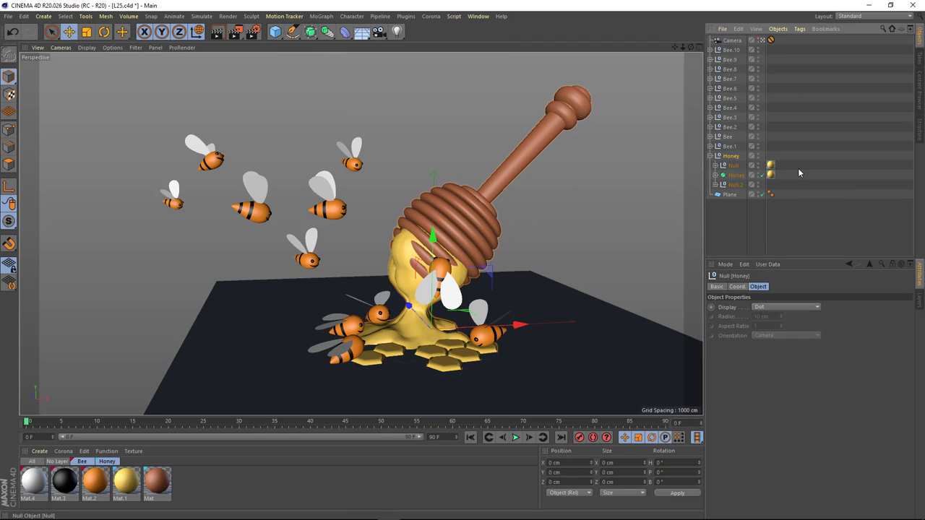
- Create a null named Bee and move Bee.1 through Bee.10 into it
left_click(709, 156)
left_click_drag(274, 31, 303, 42)
double_click(730, 49)
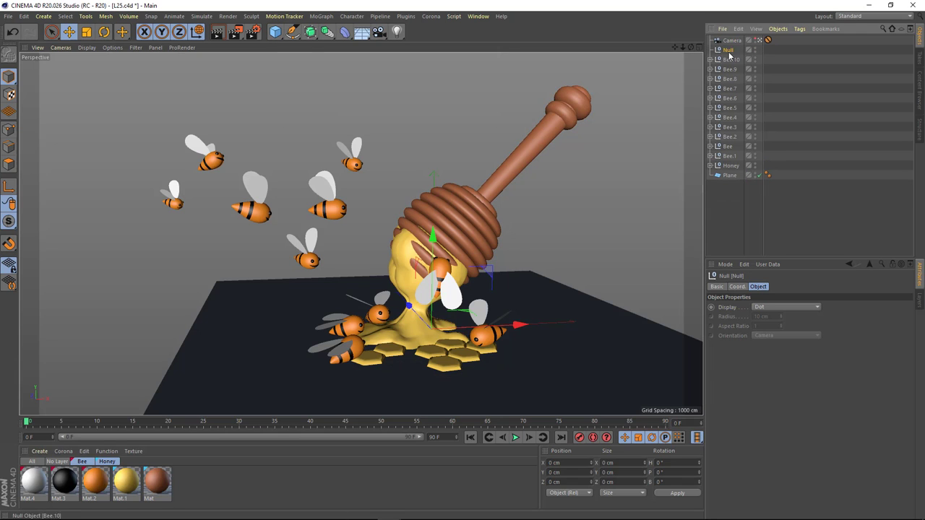
type("Bee")
key("Return")
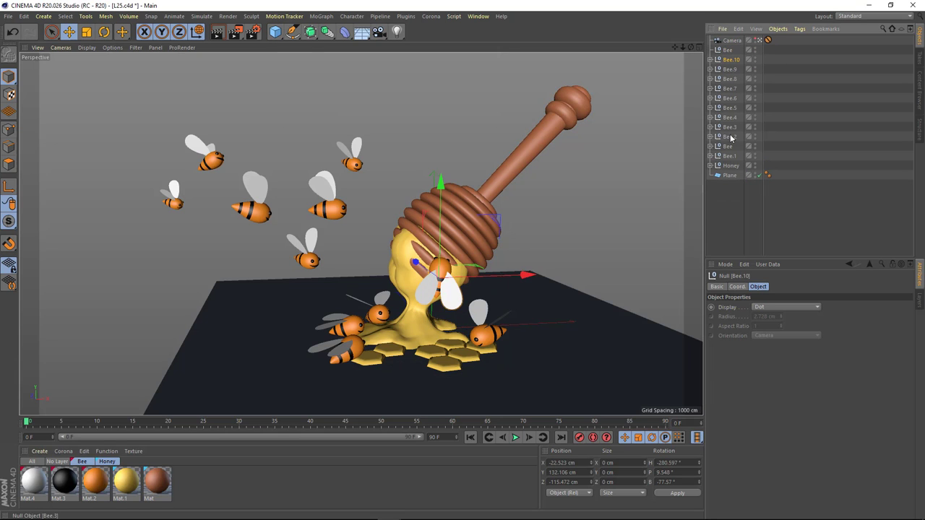
left_click(731, 155, "shift")
left_click_drag(730, 52, 729, 50)
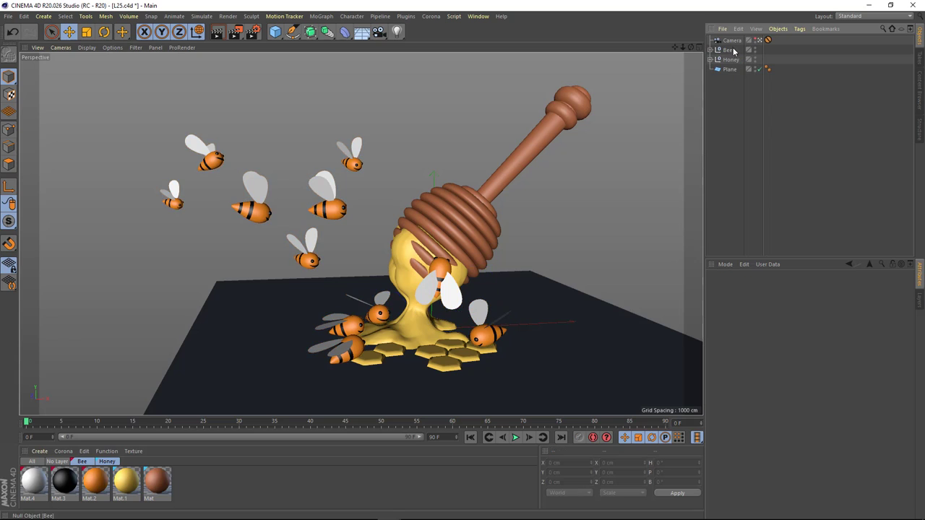
- Delete the old dark plane and add a Floor object in its place
left_click(754, 57)
left_click(755, 59)
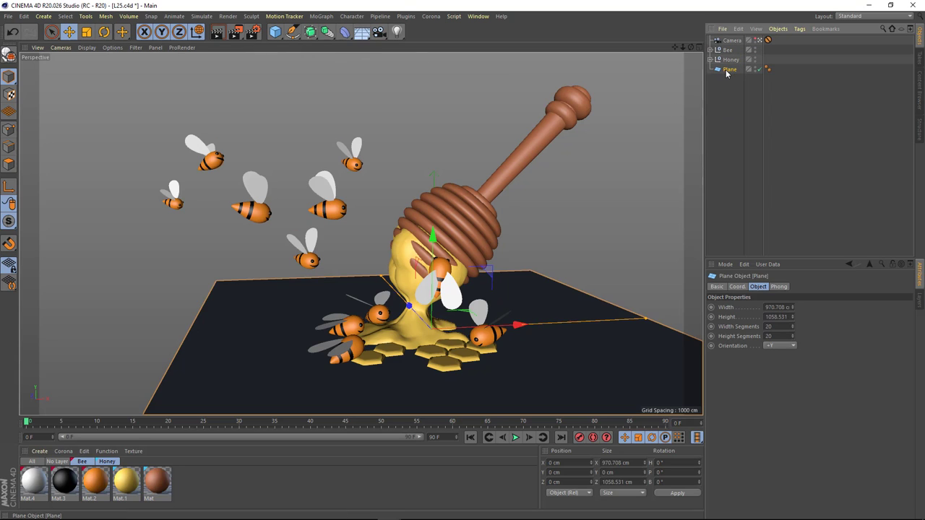
key("Delete")
mouse_move(365, 36)
left_mouse_down()
mouse_move(398, 46)
mouse_move(397, 116)
left_mouse_up()
- Add a Background object and create a new material with a pasted gradient as Color texture
left_click(397, 115)
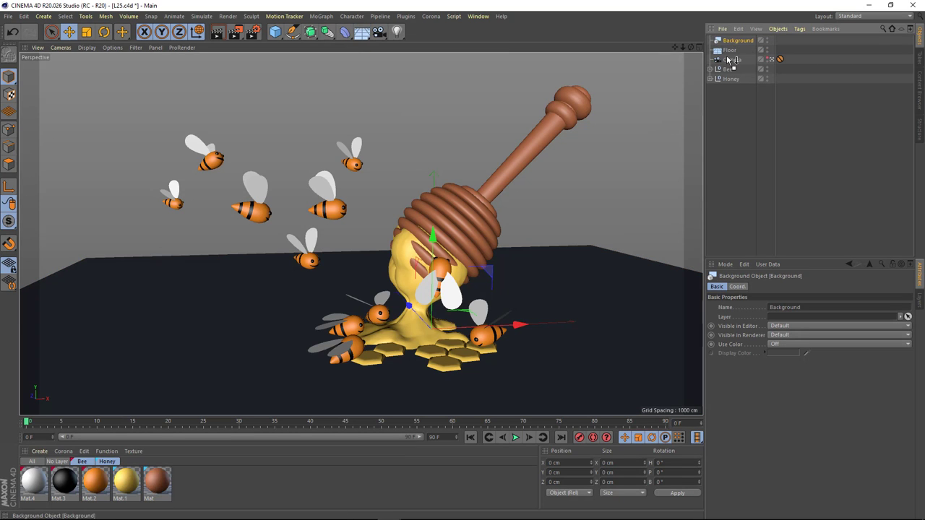
left_click_drag(725, 34, 726, 39)
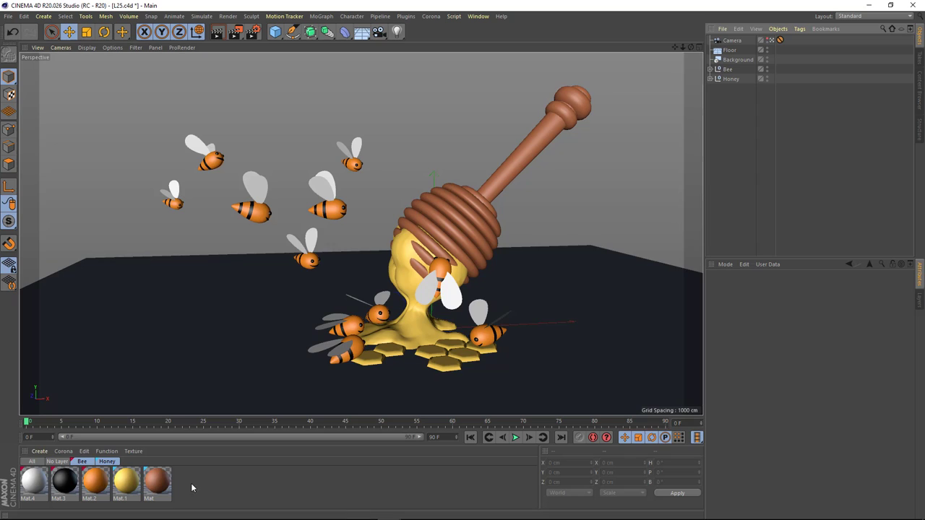
left_click(58, 461)
double_click(37, 483)
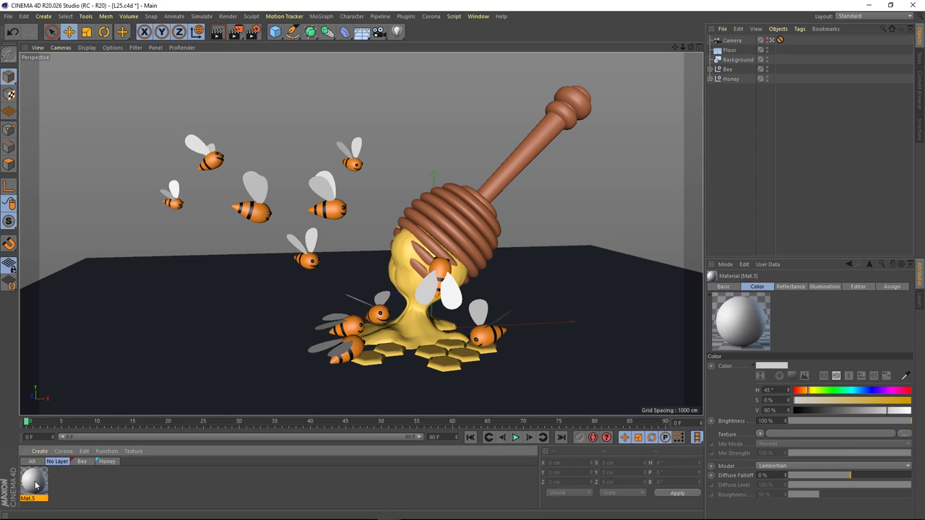
double_click(35, 484)
type("Background")
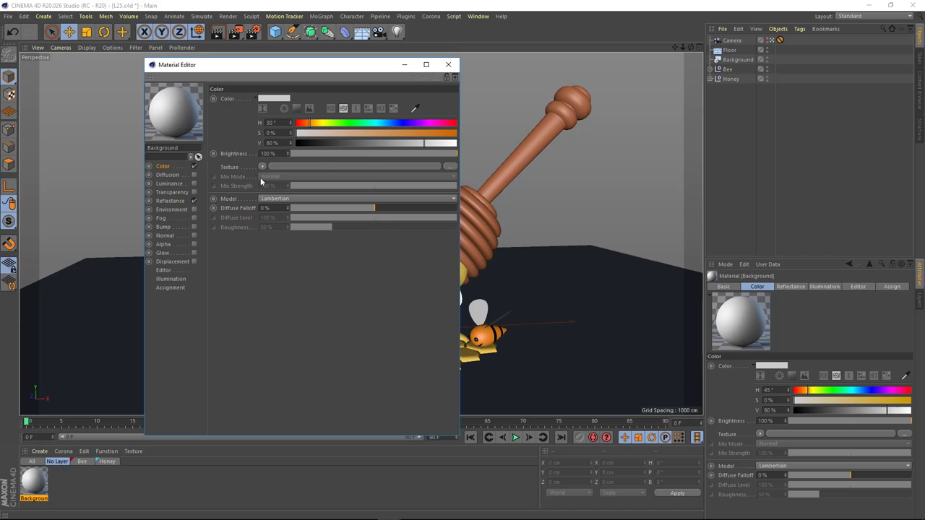
left_click(262, 167)
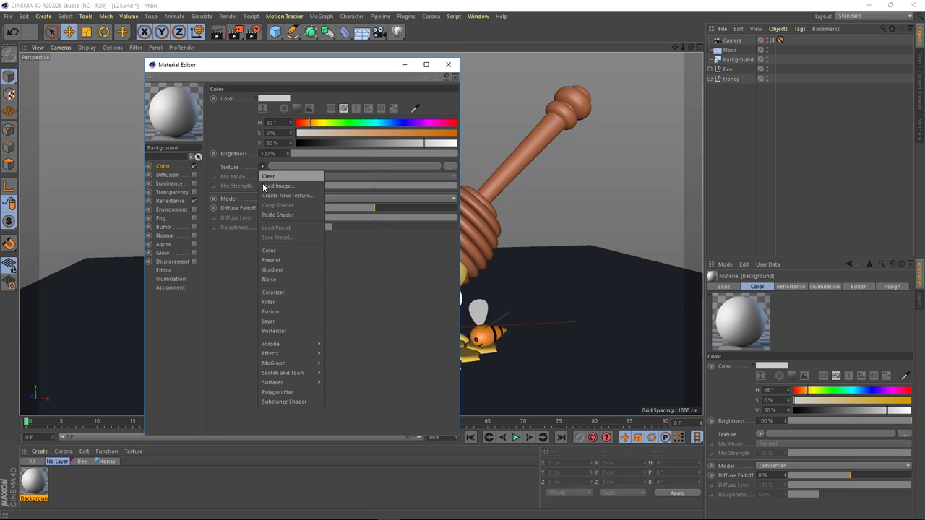
left_click(273, 270)
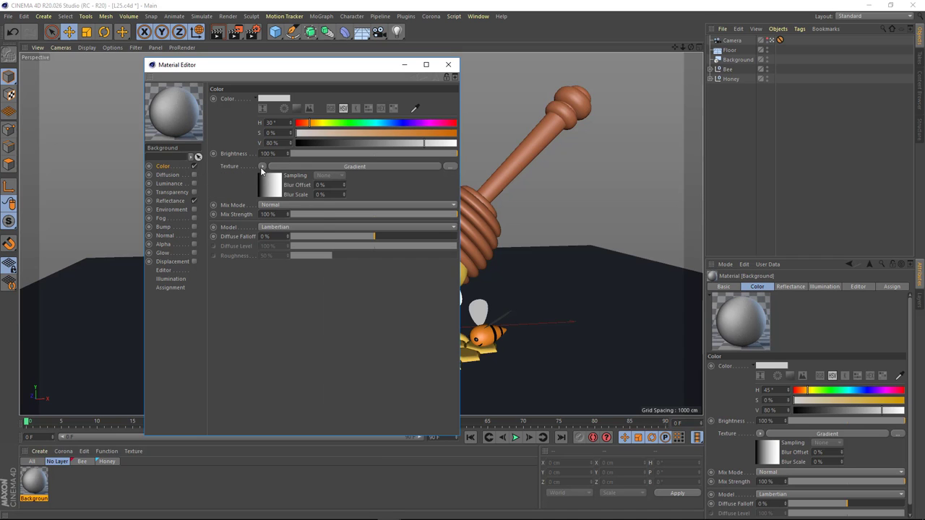
left_click(262, 167)
left_click(265, 229)
- Set the gradient to 2D - Circular, adjust its orange colour stops, and use turbulence 9%
left_click(284, 166)
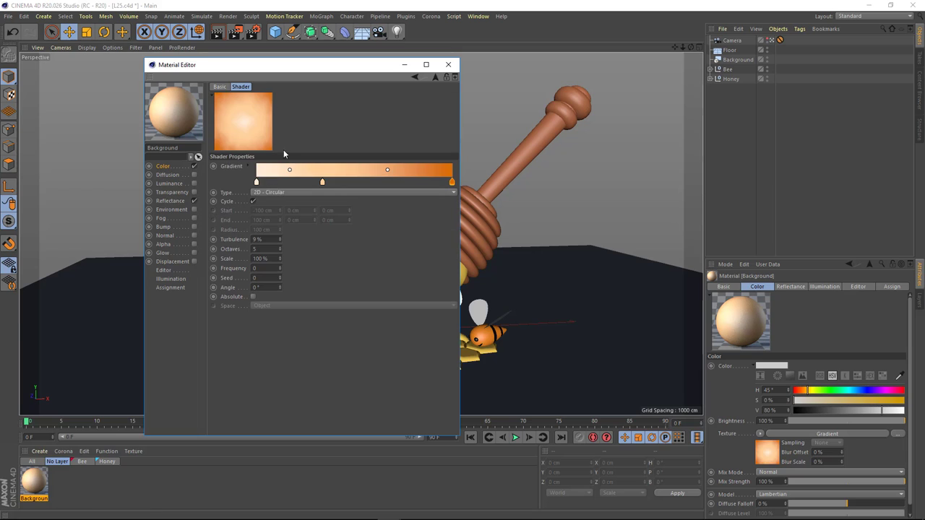
left_click(351, 192)
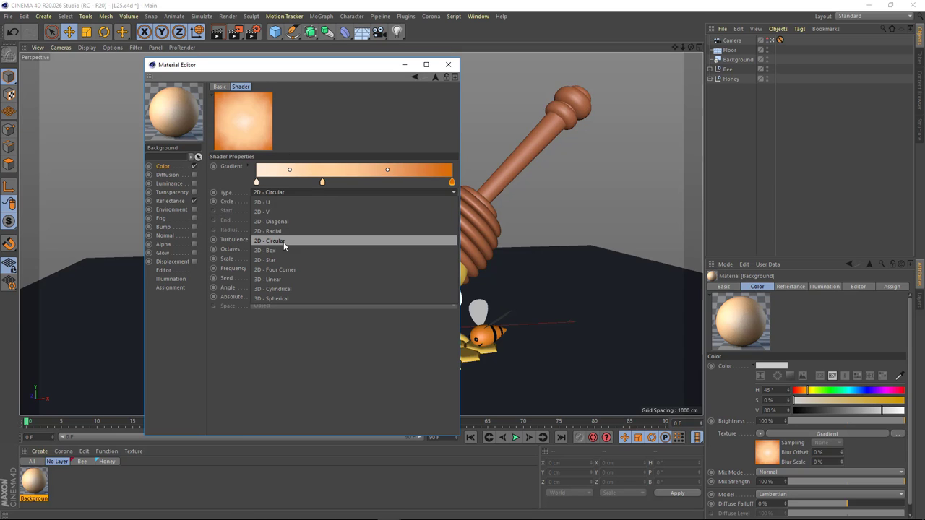
double_click(452, 181)
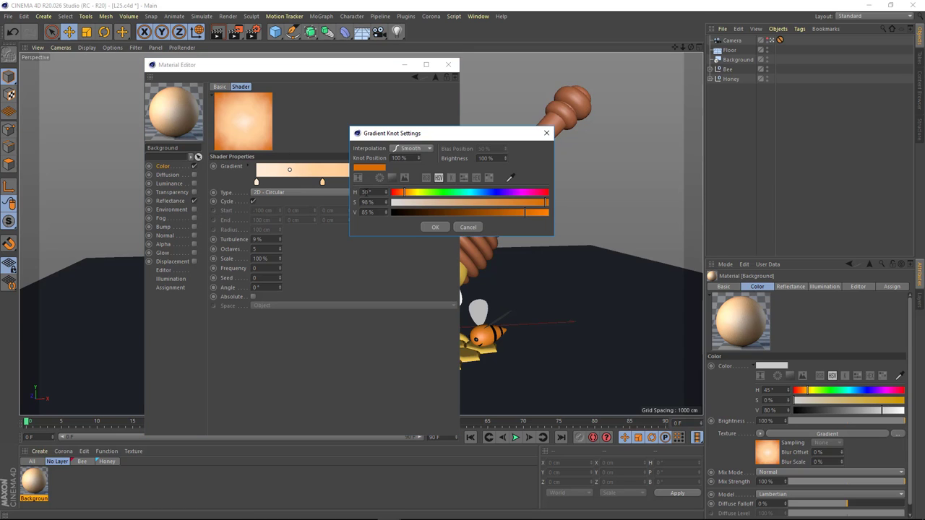
left_click(435, 227)
double_click(322, 181)
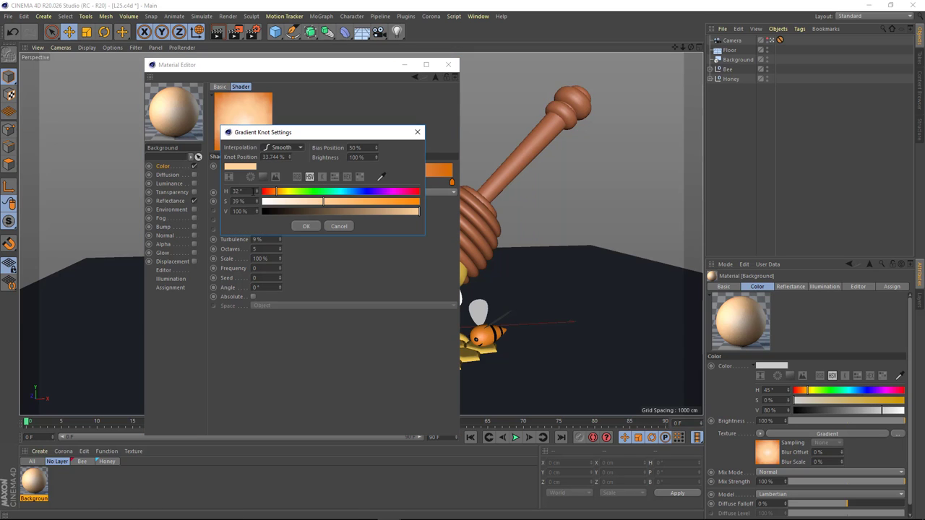
left_click(339, 226)
double_click(257, 182)
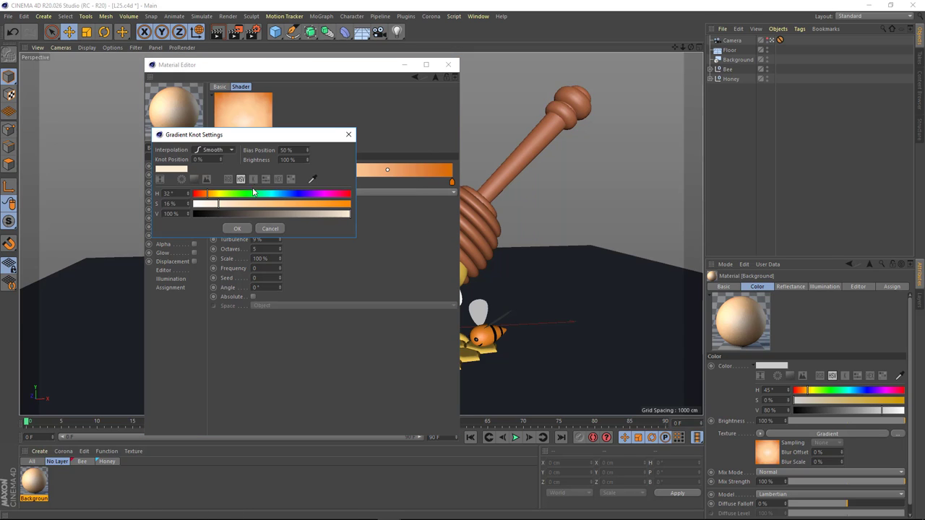
left_click(269, 229)
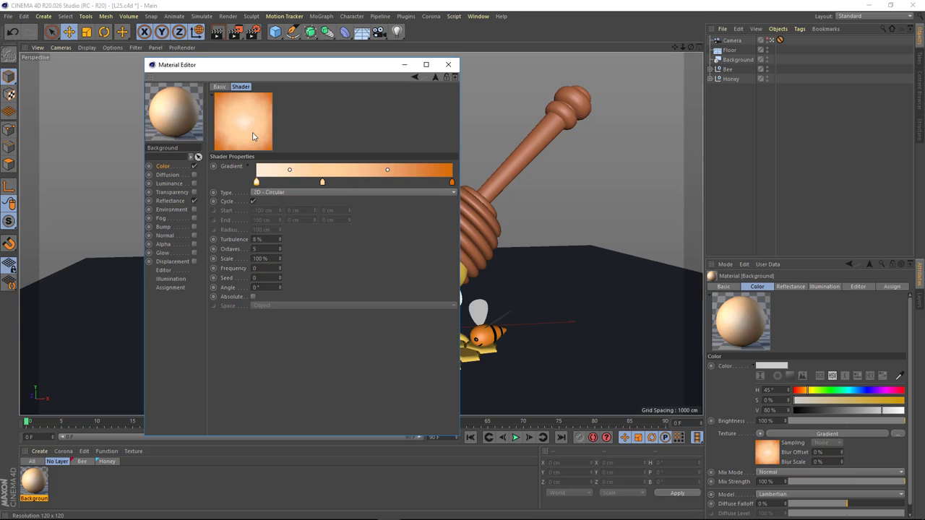
left_click_drag(279, 239, 280, 235)
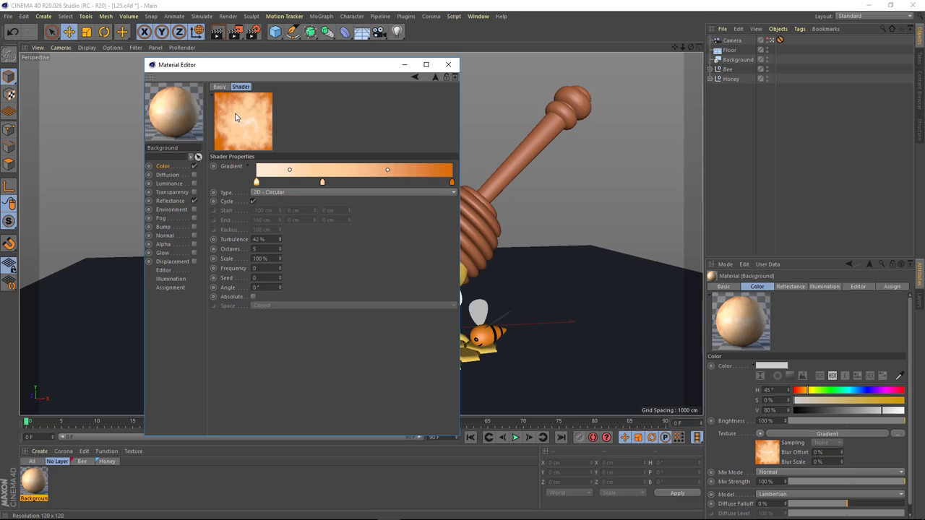
type("9")
key("Return")
- Close the material editor and apply the Background material to the Floor
left_click(173, 167)
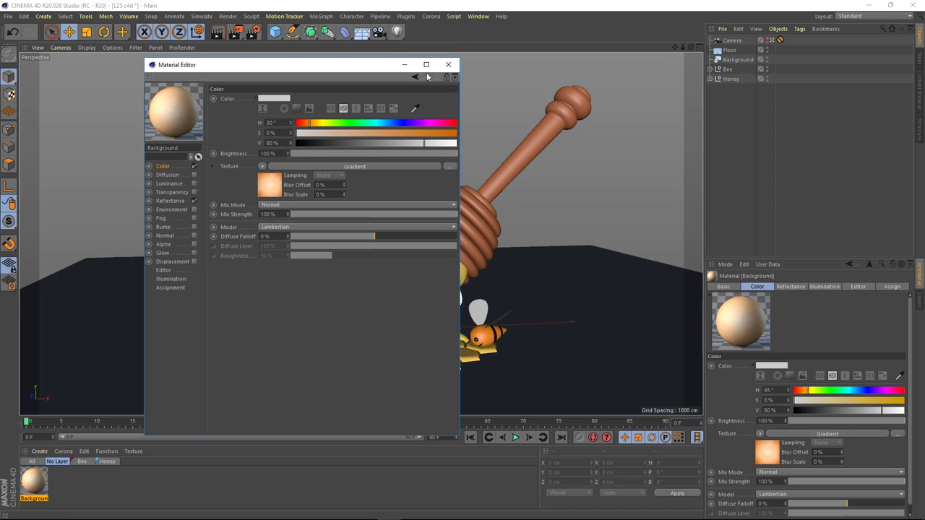
left_click(448, 64)
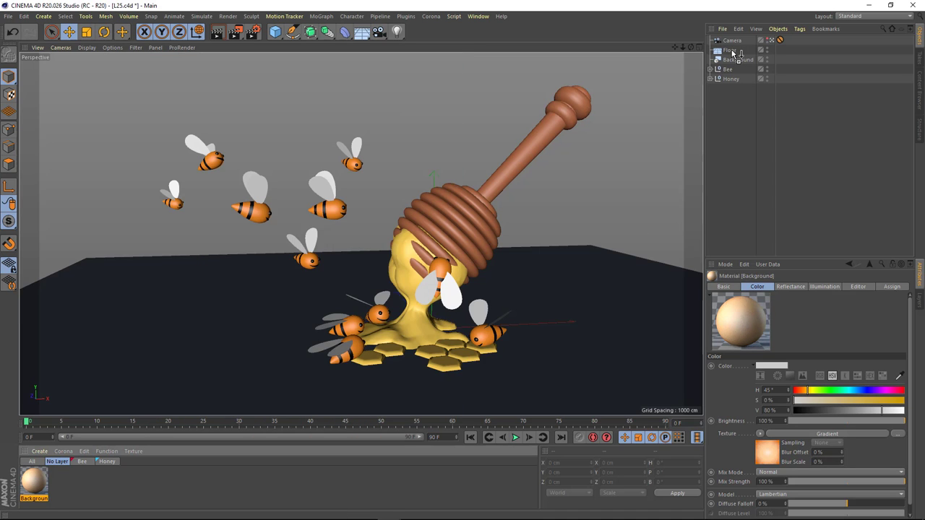
left_click_drag(735, 52, 780, 50)
key("ctrl+z")
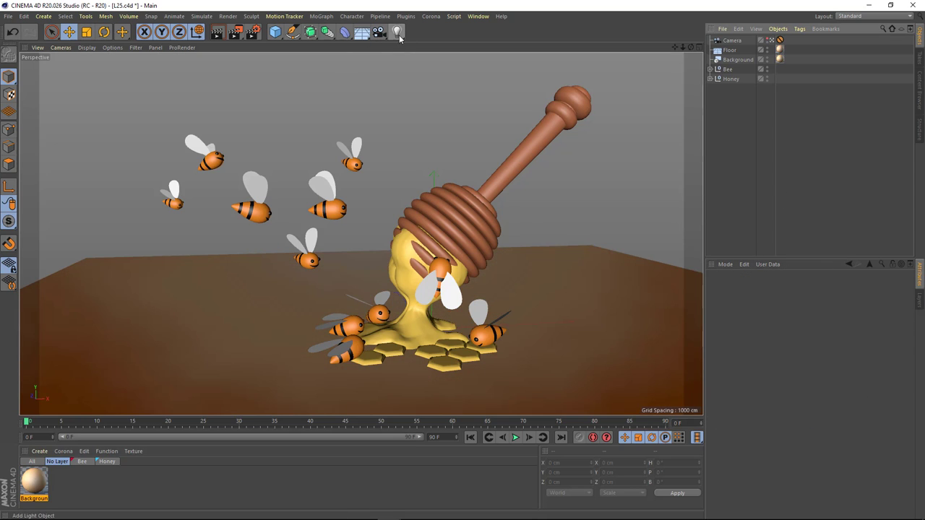
- Add a light with a Target tag and area shadows
left_click_drag(400, 38, 425, 42)
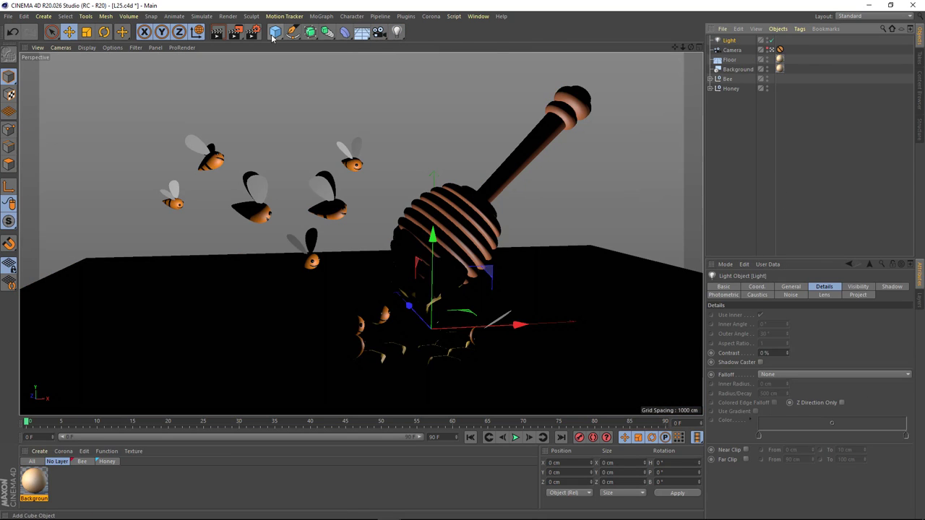
left_click_drag(273, 37, 736, 42)
right_click(730, 51)
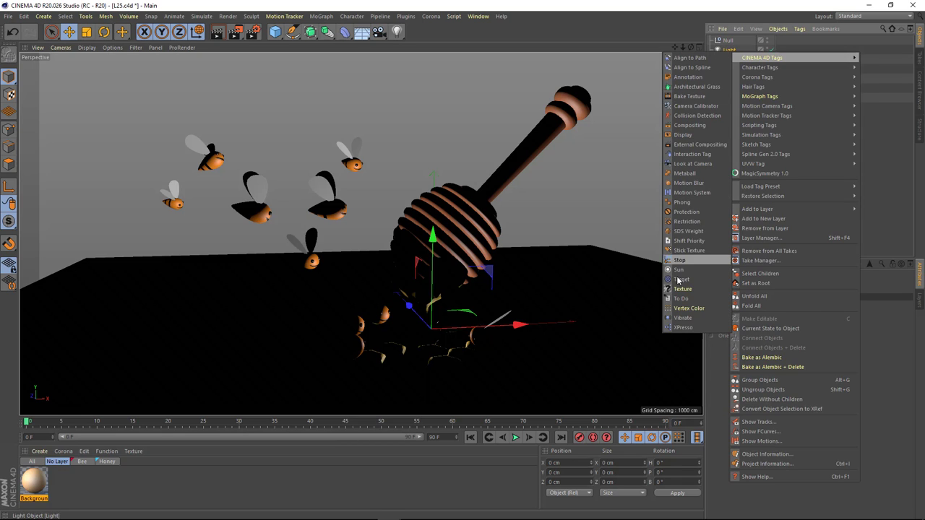
left_click(698, 281)
left_click(728, 49)
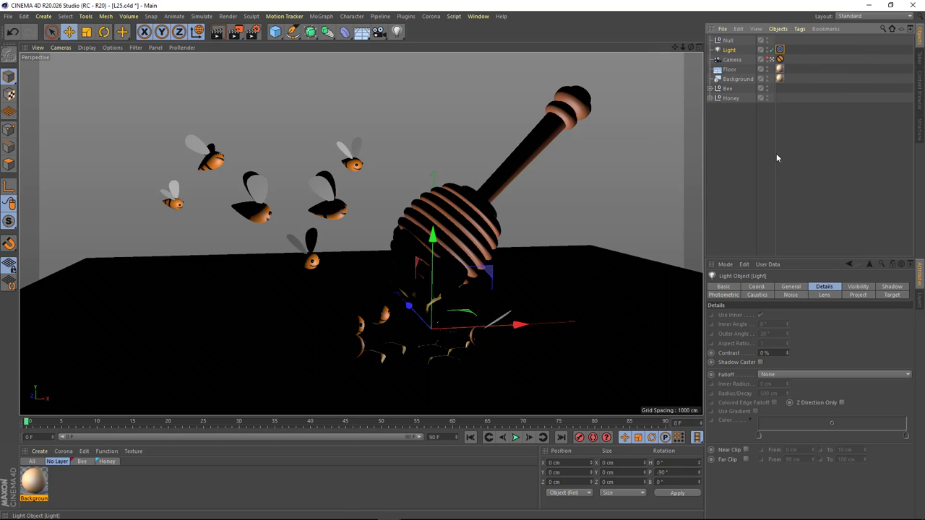
left_click(791, 287)
left_click(795, 416)
left_click(795, 433)
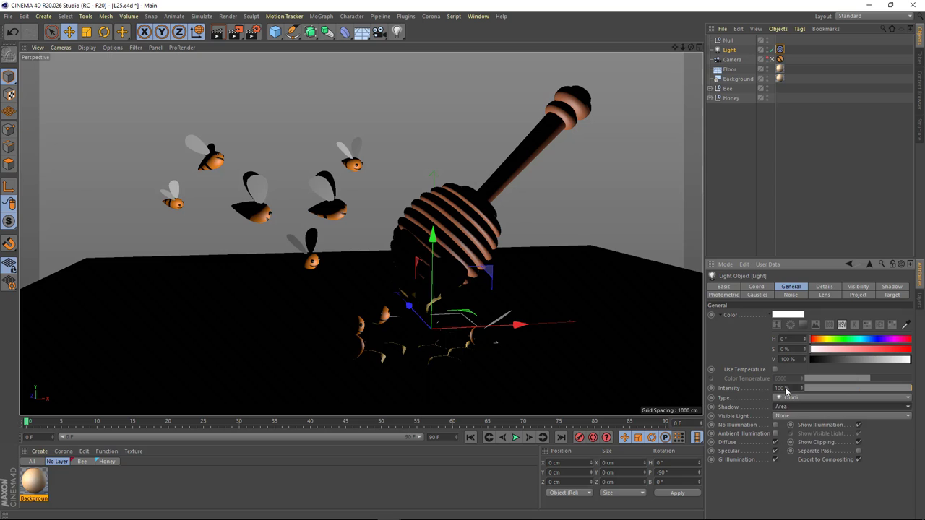
left_click(825, 286)
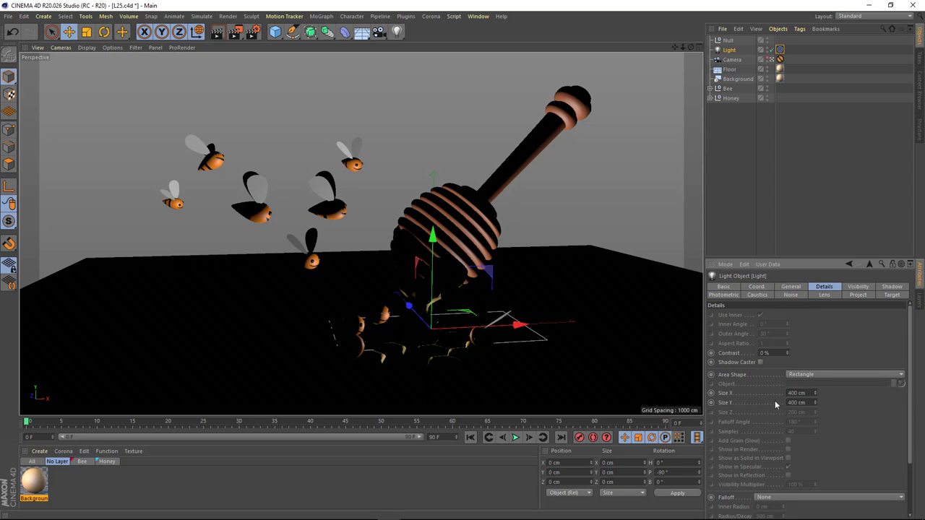
left_click(792, 287)
- In the four-view layout, reposition the main light so it lights the floor
middle_click(527, 205)
scroll(564, 240, "down", 3)
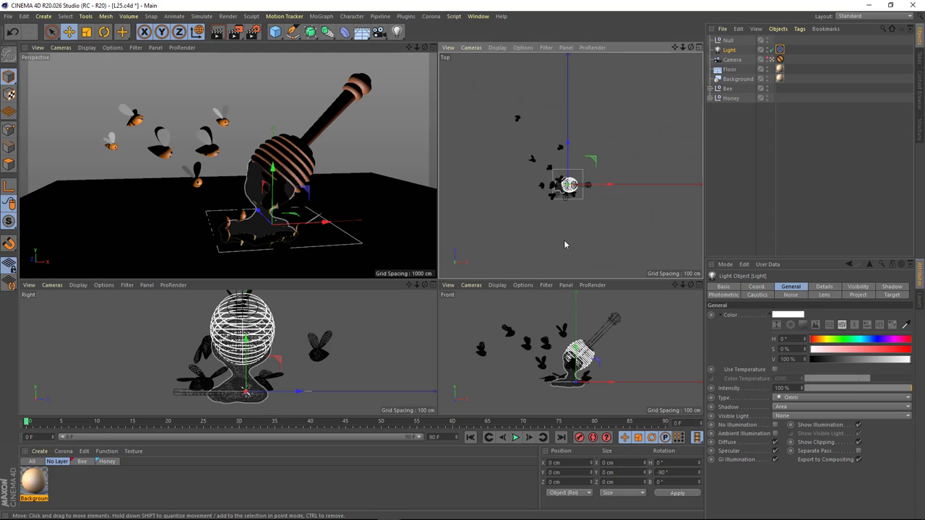
scroll(246, 347, "down", 4)
scroll(246, 347, "down", 2)
scroll(245, 347, "down", 2)
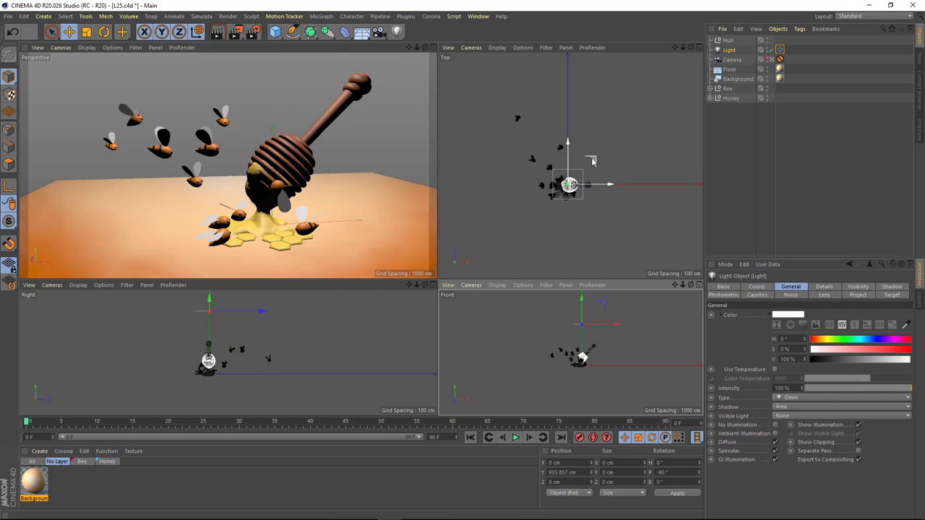
mouse_move(570, 185)
left_mouse_down()
mouse_move(641, 174)
mouse_move(609, 182)
left_mouse_up()
scroll(586, 211, "up", 2)
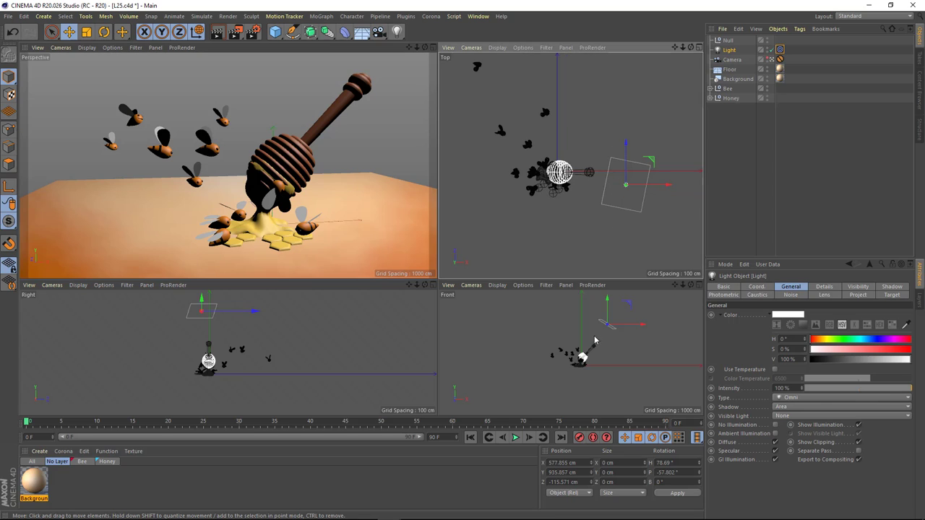
scroll(589, 347, "up", 4)
left_click_drag(589, 347, 648, 261)
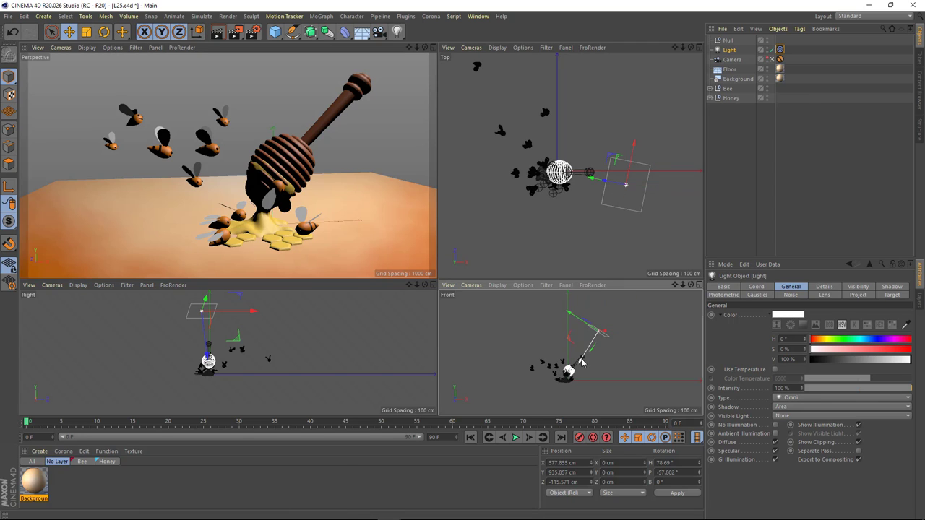
mouse_move(611, 182)
left_mouse_down()
mouse_move(650, 191)
mouse_move(597, 209)
left_mouse_up()
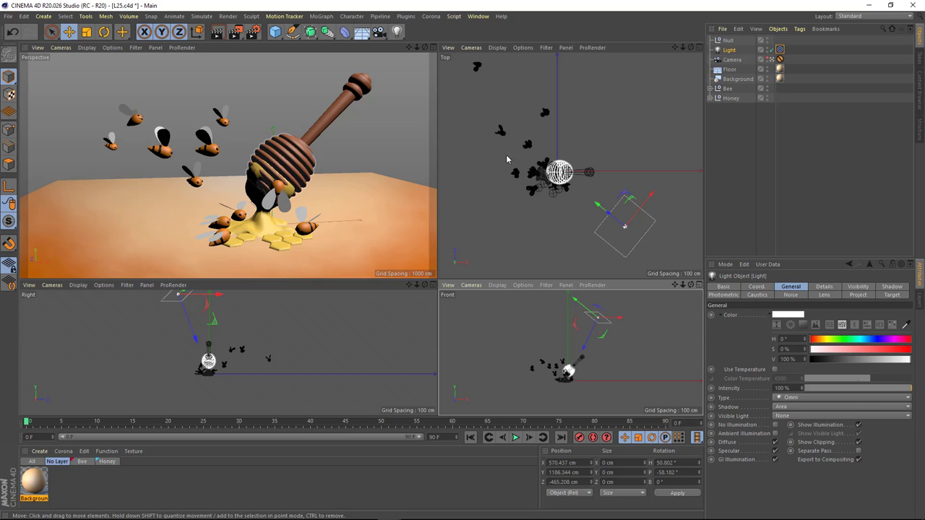
middle_click_drag(507, 159, 524, 159, "alt")
scroll(571, 369, "up", 2)
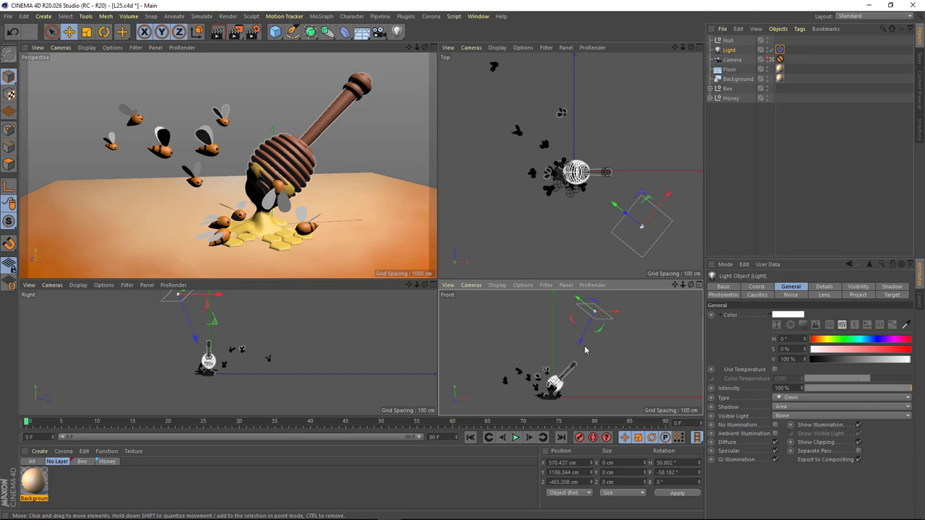
scroll(585, 350, "down", 2)
- Duplicate the light as a shadowless fill light and move it lower in world coordinates
left_click(734, 51)
key("ctrl+c")
key("ctrl+v")
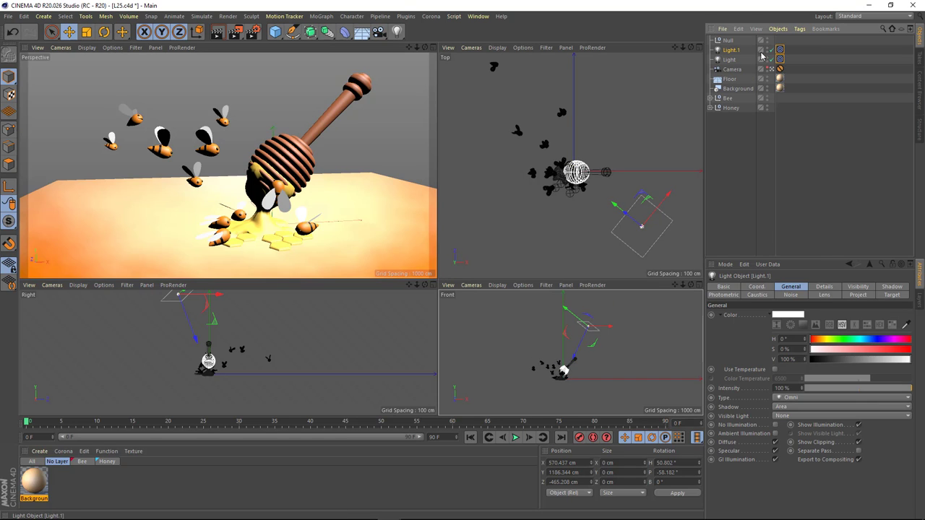
left_click(786, 409)
left_click(788, 418)
type("50")
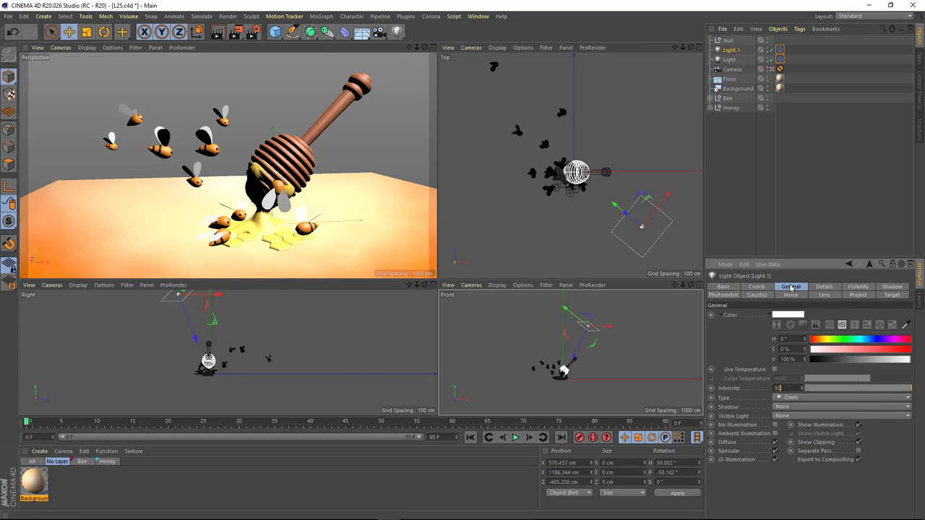
key("Return")
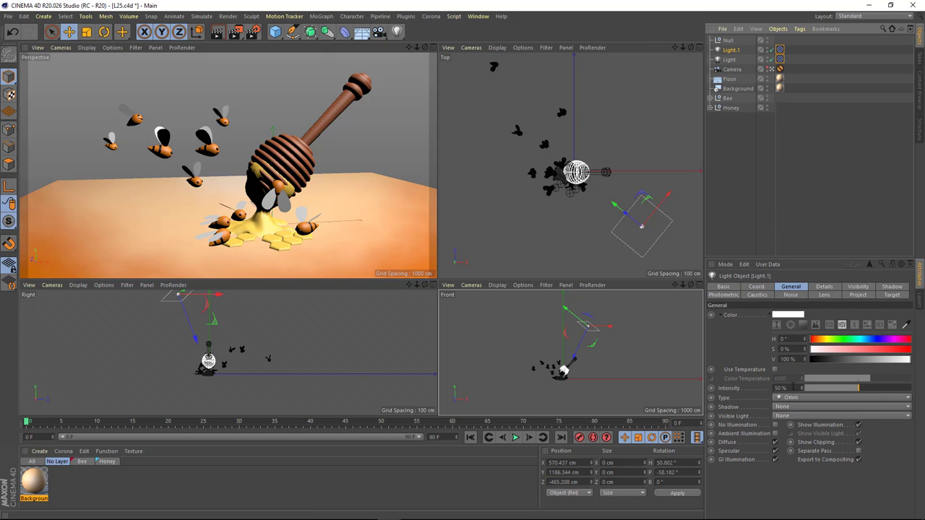
scroll(793, 388, "up", 10)
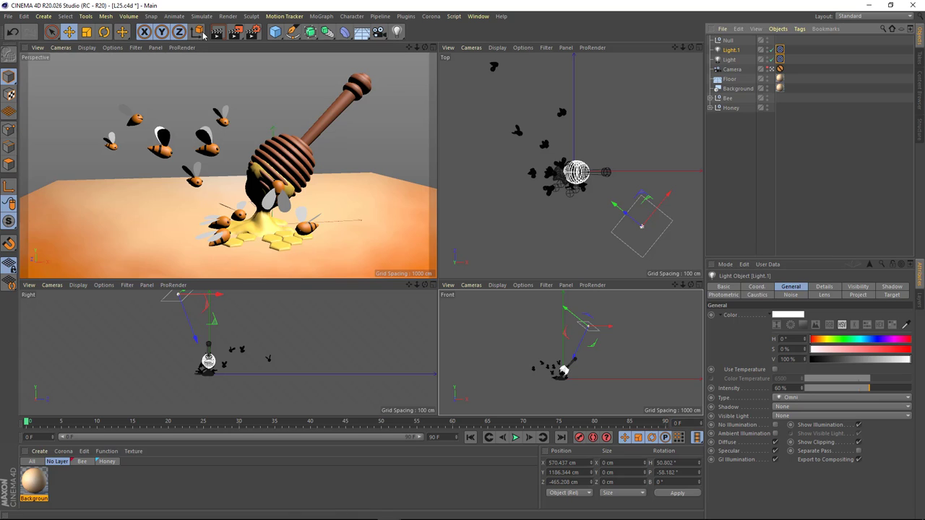
key("w")
left_click_drag(652, 216, 594, 66)
scroll(595, 67, "down", 3)
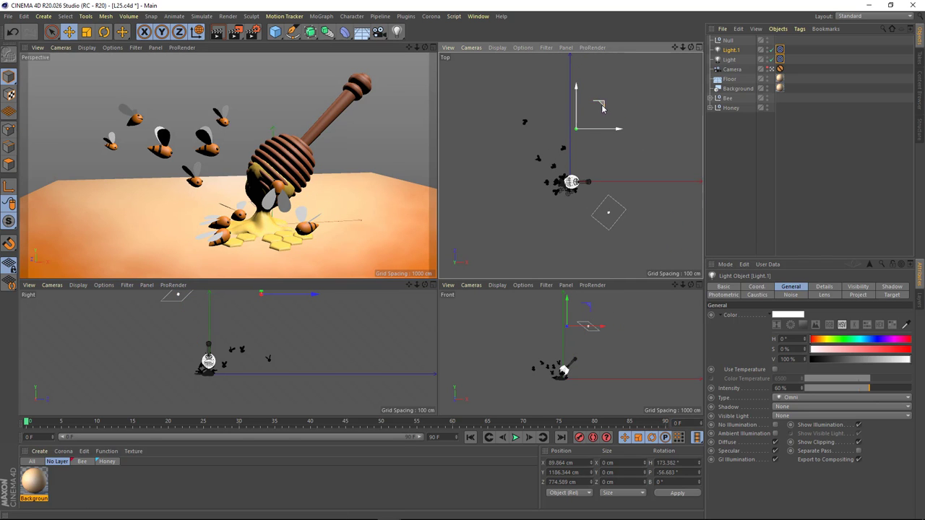
left_click_drag(560, 307, 560, 340)
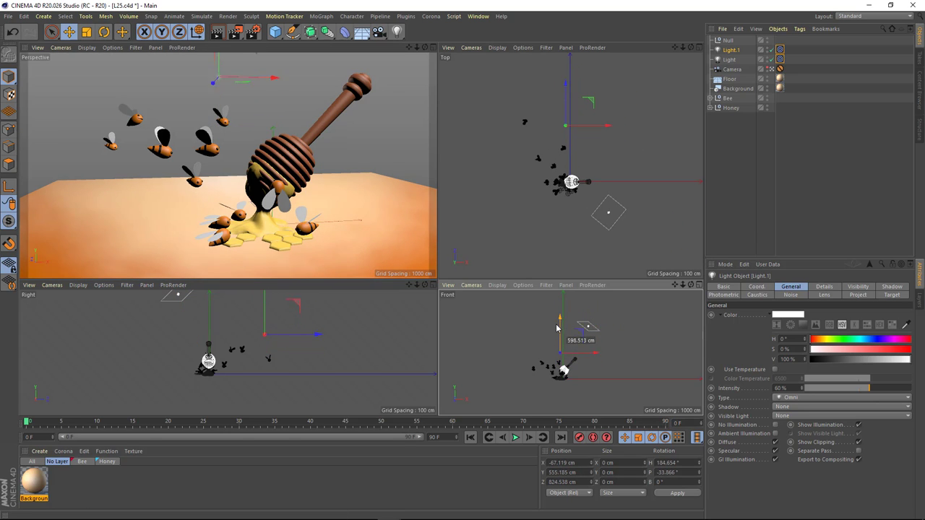
- Paste a second fill light, place it left and higher, and adjust the first fill light
key("ctrl+c")
key("ctrl+v")
left_click_drag(573, 112, 502, 190)
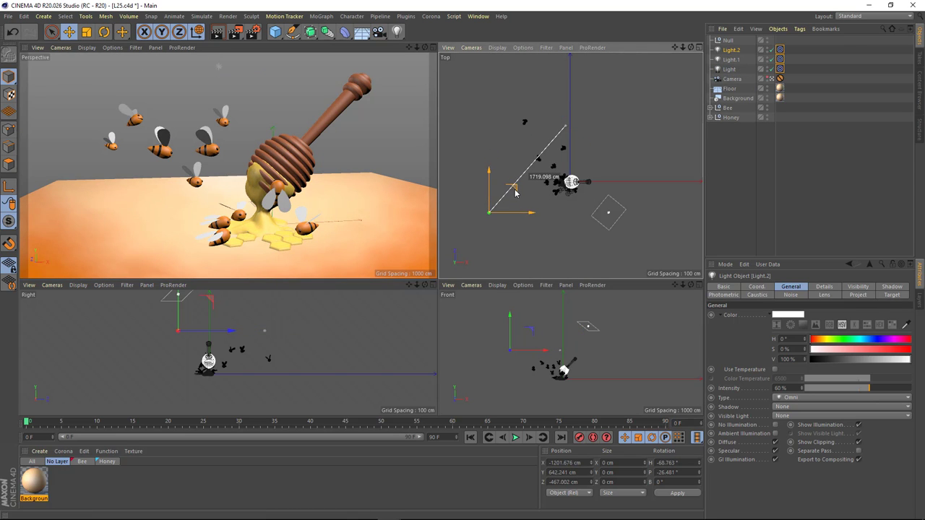
mouse_move(516, 348)
left_mouse_down()
mouse_move(531, 348)
mouse_move(531, 318)
left_mouse_up()
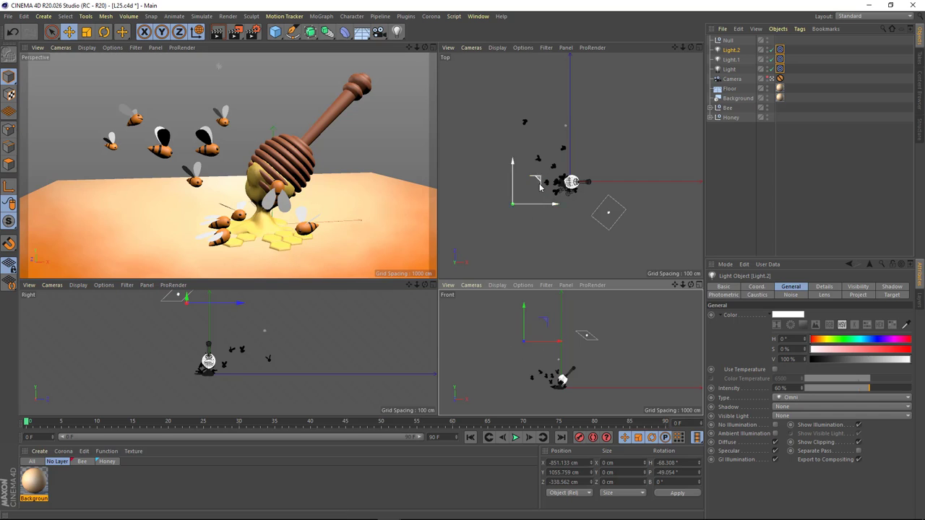
left_click_drag(549, 177, 535, 172)
left_click_drag(523, 318, 521, 343)
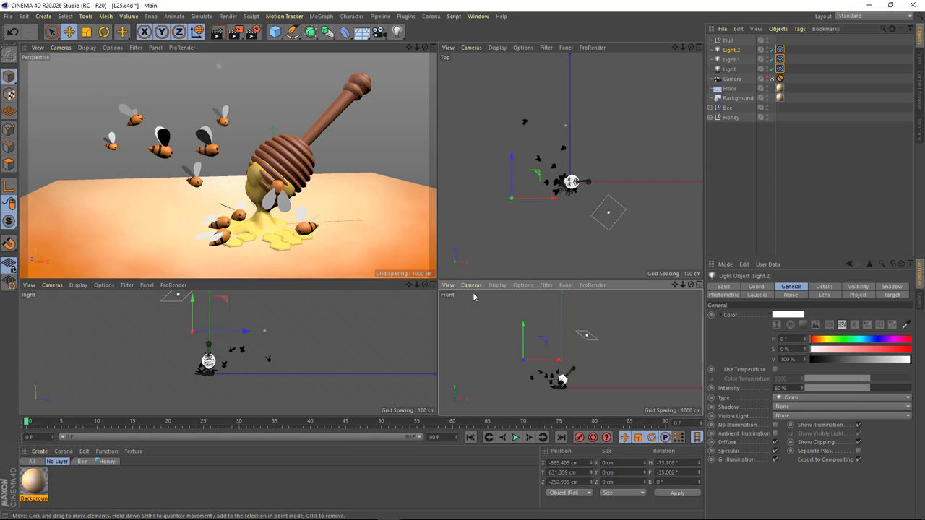
left_click(564, 127)
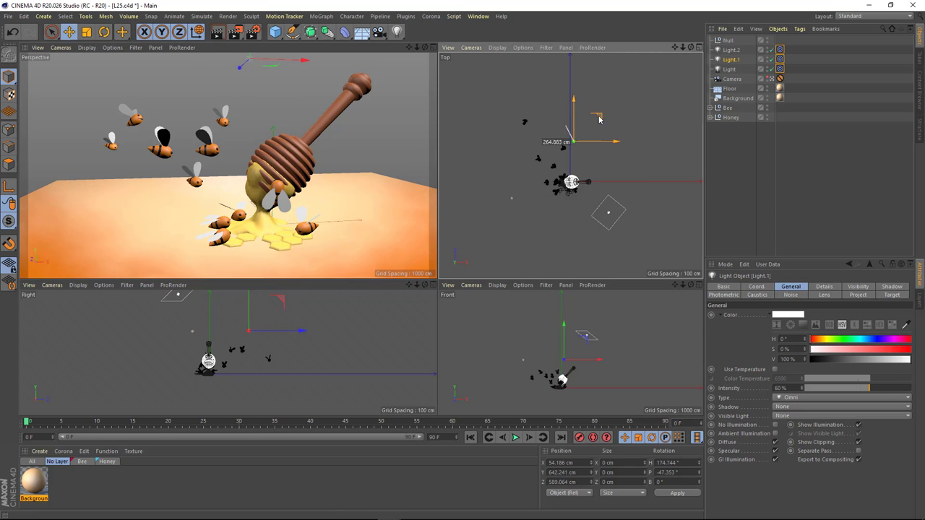
left_click_drag(575, 110, 584, 116)
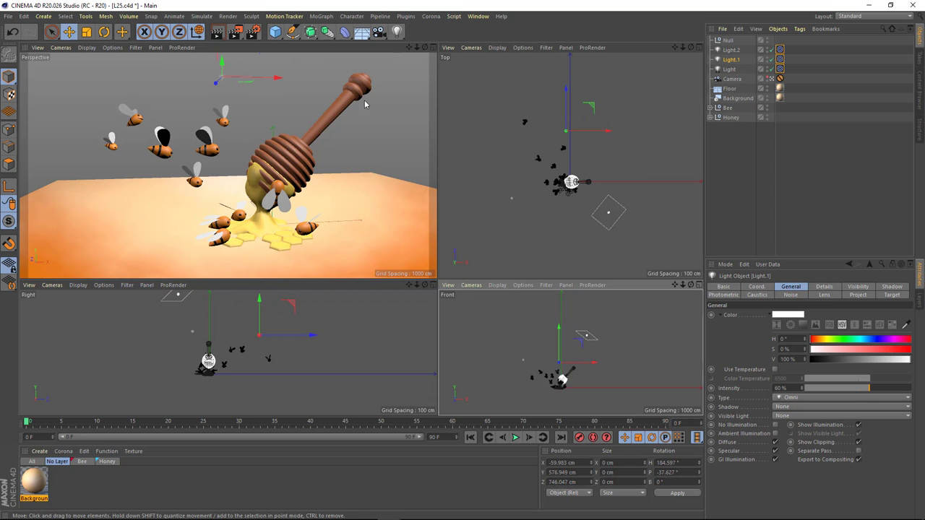
middle_click(374, 147)
scroll(418, 192, "up", 5)
scroll(366, 198, "down", 3)
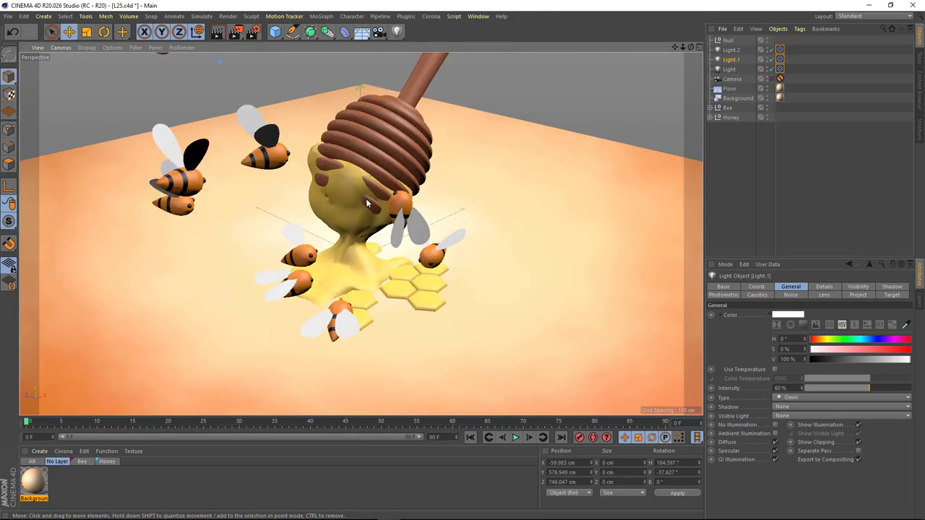
mouse_move(366, 198)
left_mouse_down("alt")
mouse_move(569, 181)
mouse_move(376, 101)
left_mouse_up("alt")
- Add Ambient Occlusion in Render Settings with its gradient's black end changed to grey
left_click(253, 31)
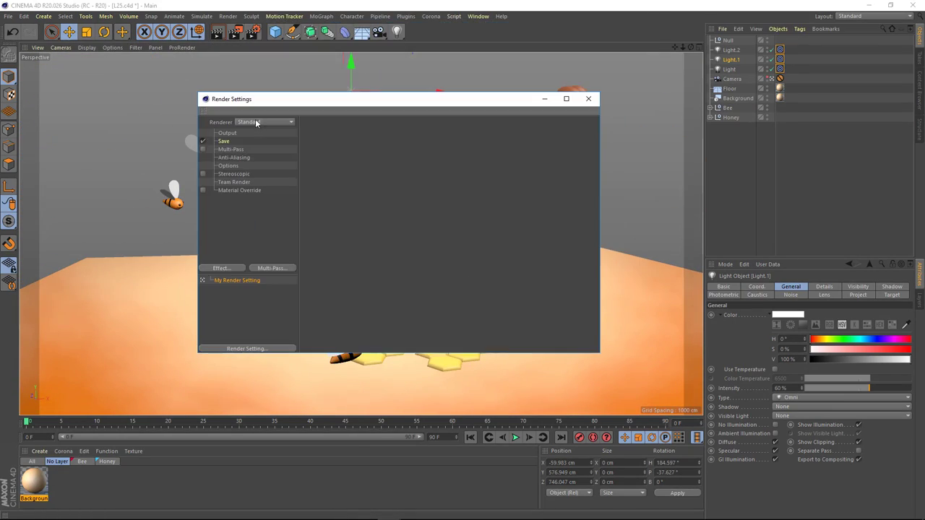
left_click(223, 268)
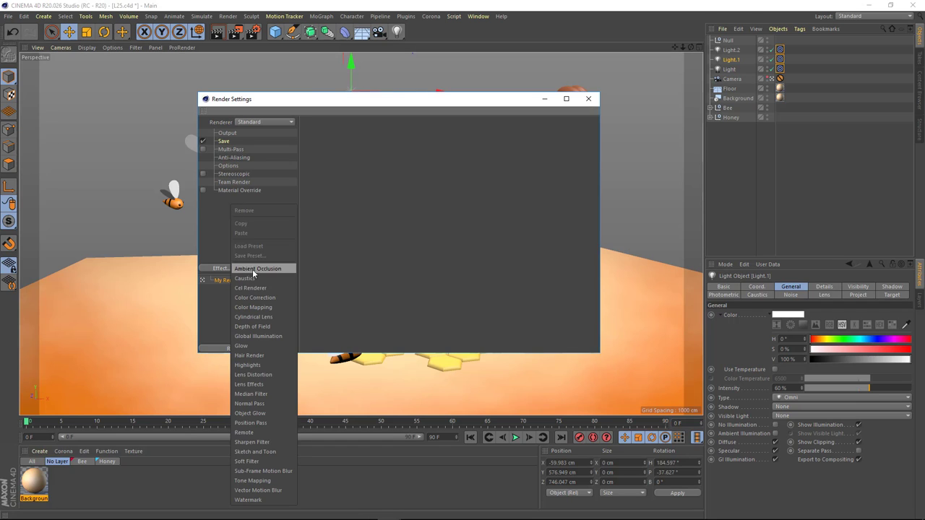
left_click(255, 269)
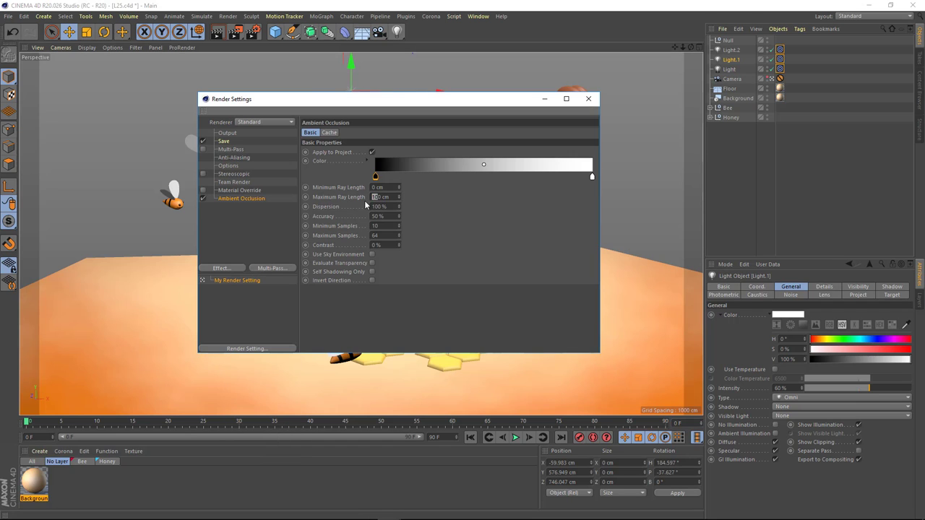
double_click(375, 176)
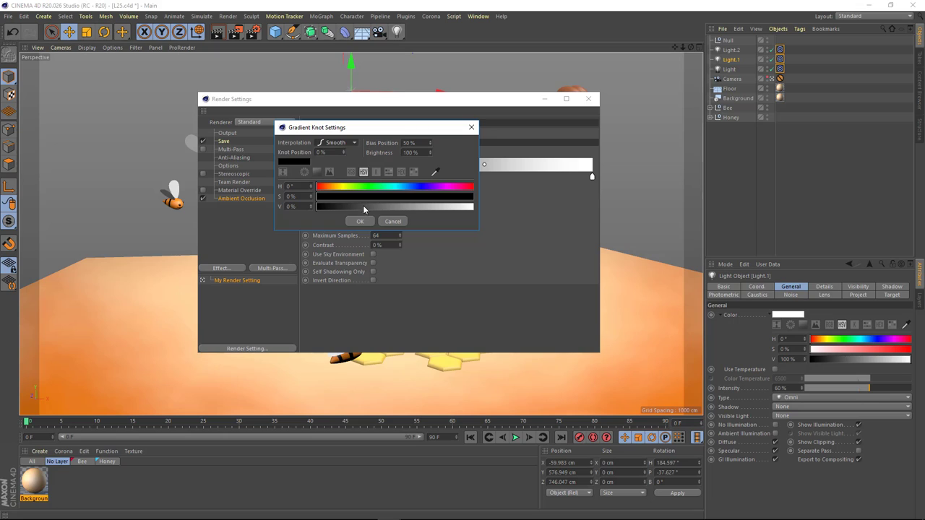
left_click_drag(413, 209, 415, 208)
left_click(293, 207)
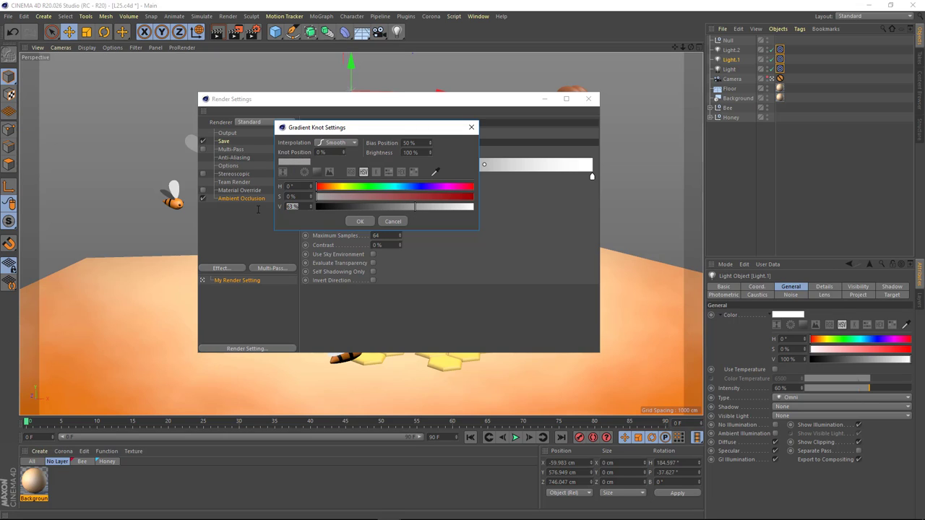
left_click(360, 222)
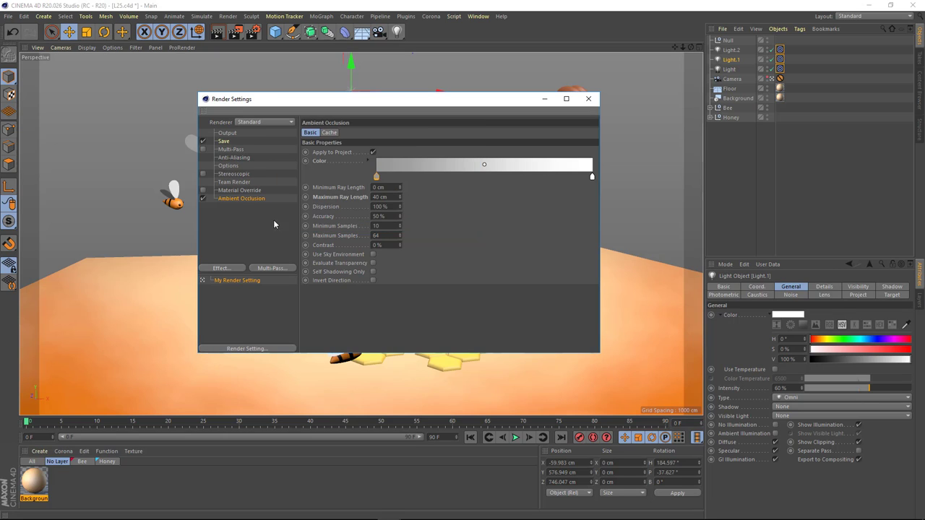
- Add Global Illumination with Irradiance Cache as the primary method
left_click(224, 269)
left_click(258, 300)
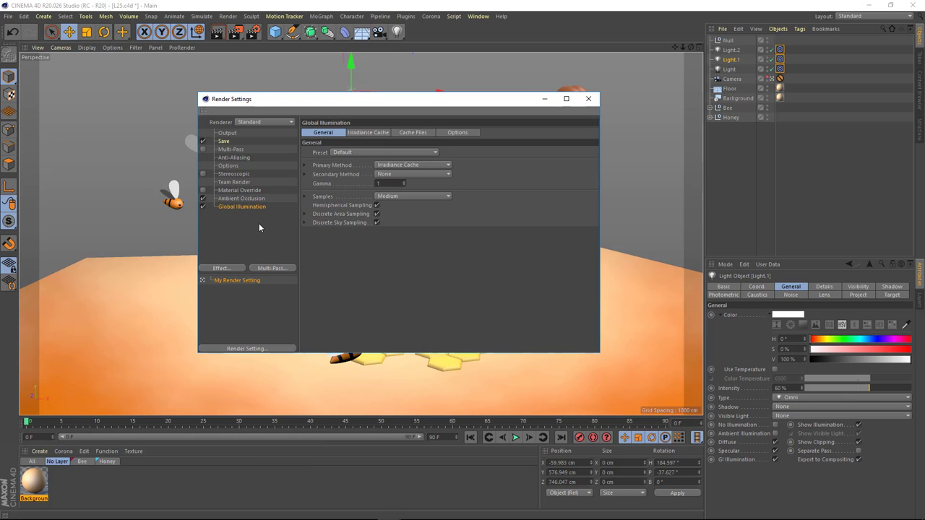
left_click(242, 206)
left_click(395, 165)
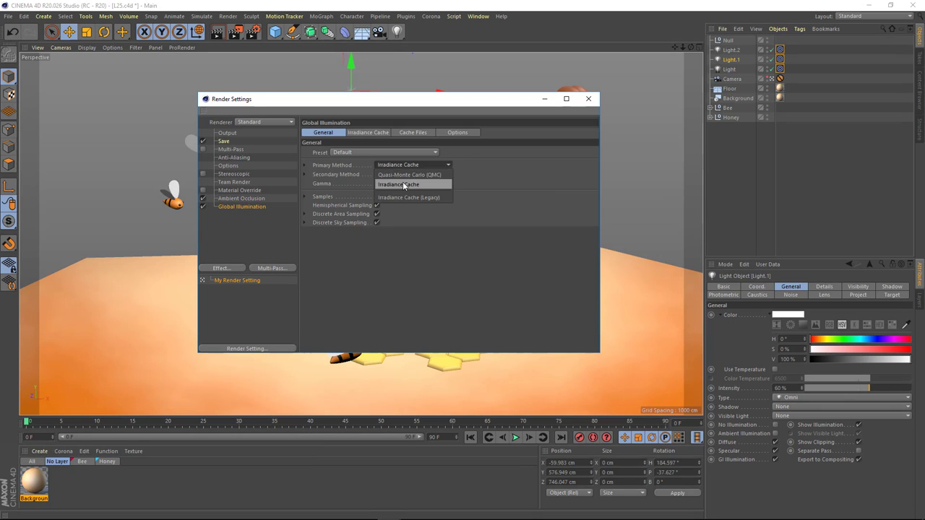
left_click(403, 185)
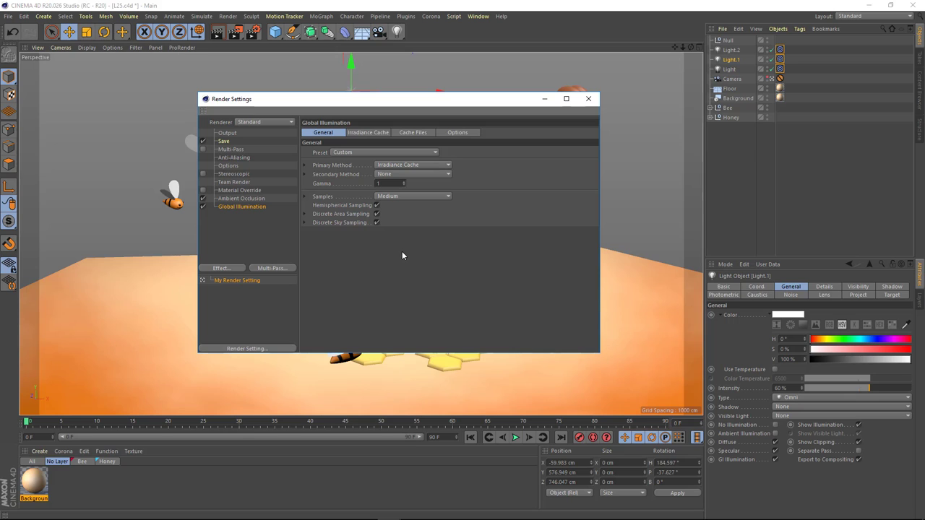
left_click(589, 102)
- Add a Sky below the Camera and create a material with GradSoftStudio.hdr luminance
left_click(362, 31)
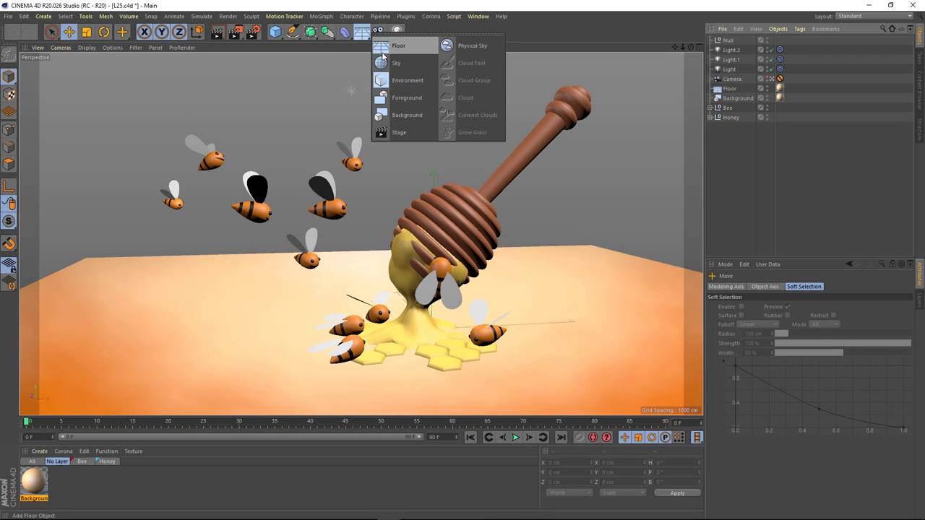
left_click(384, 63)
left_click_drag(728, 43, 726, 93)
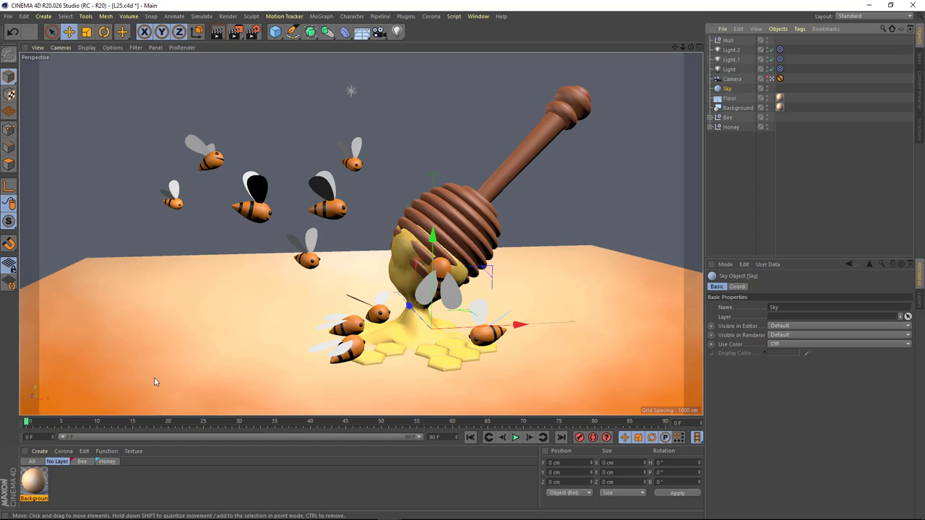
double_click(80, 492)
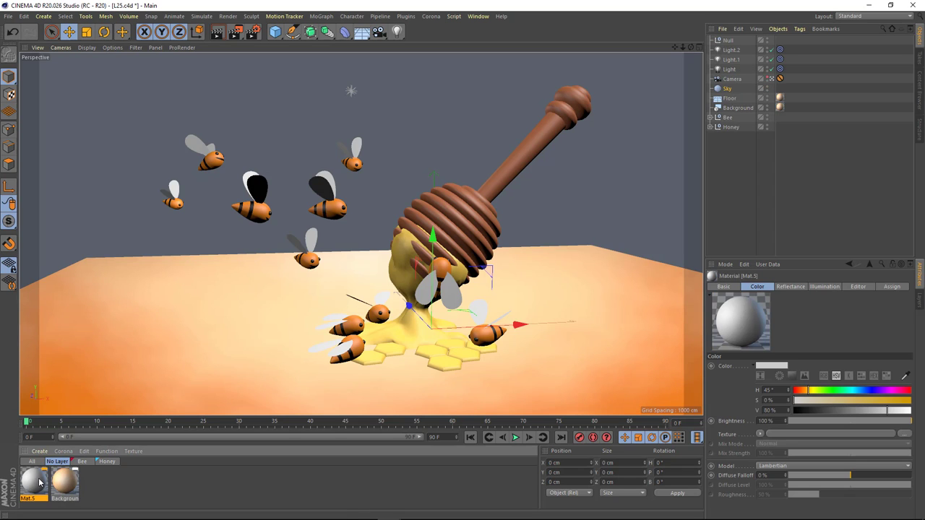
double_click(40, 483)
left_click(194, 167)
left_click(194, 184)
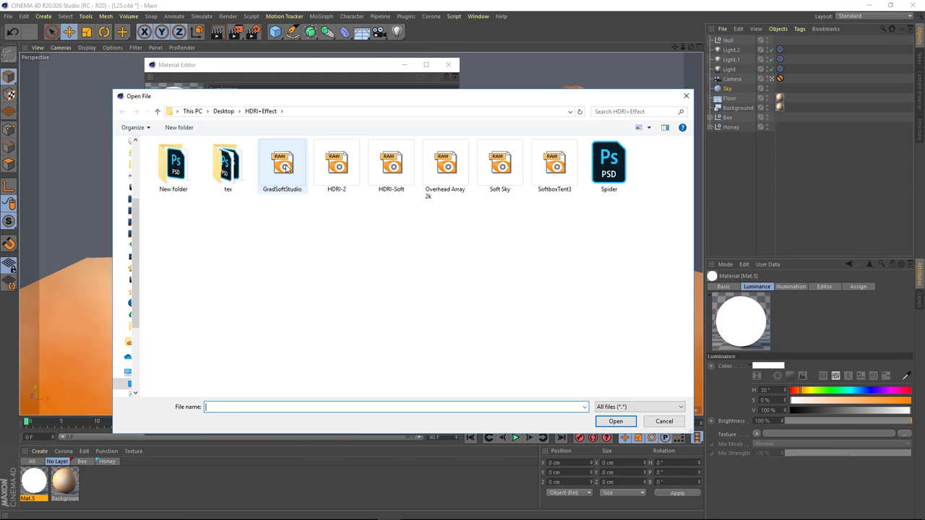
double_click(283, 162)
left_click(514, 300)
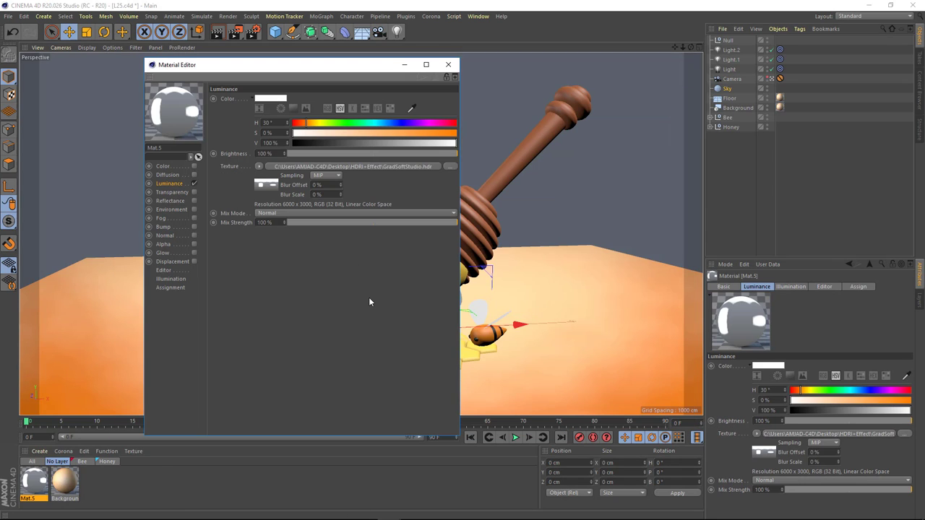
left_click(449, 66)
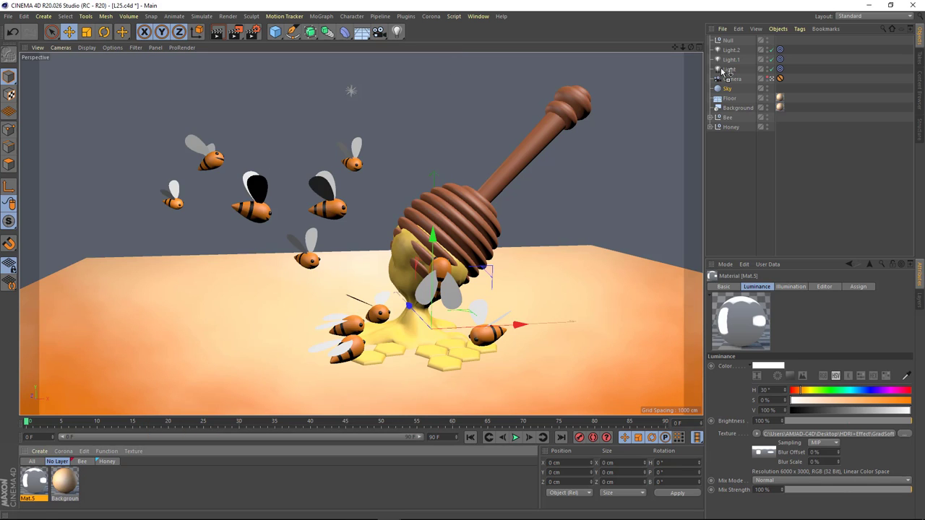
- Apply Mat.5 to the Sky, hide the Sky from camera via Compositing tag, and tag the Floor
left_click_drag(34, 480, 729, 90)
right_click(728, 91)
mouse_move(758, 93)
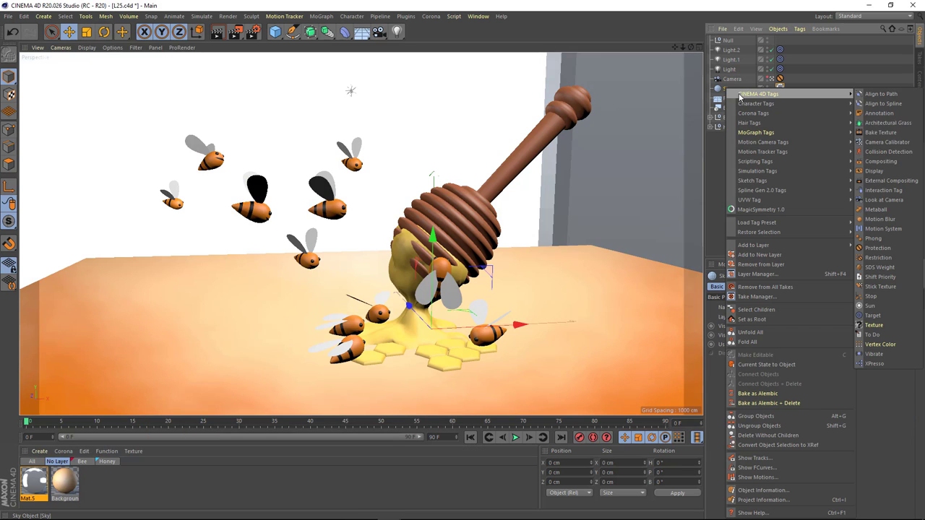
left_click(881, 161)
left_click(766, 345)
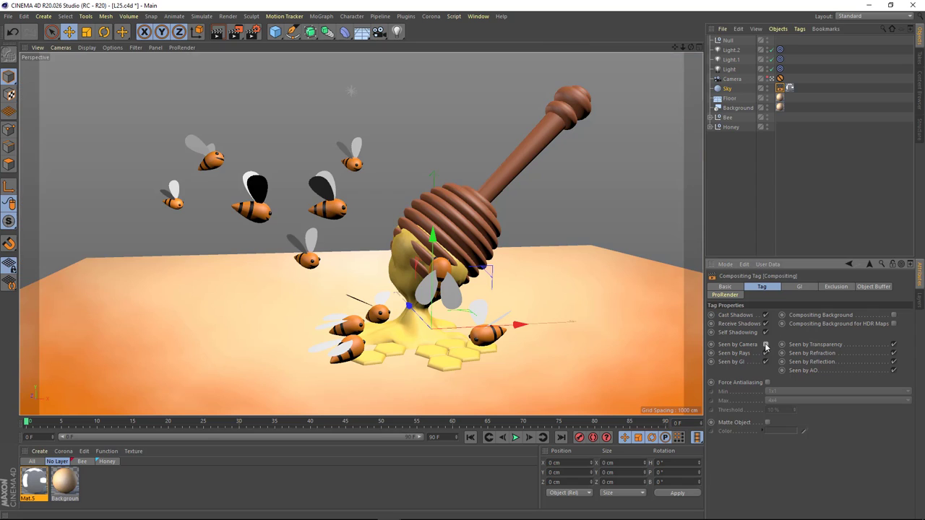
right_click(730, 98)
mouse_move(761, 95)
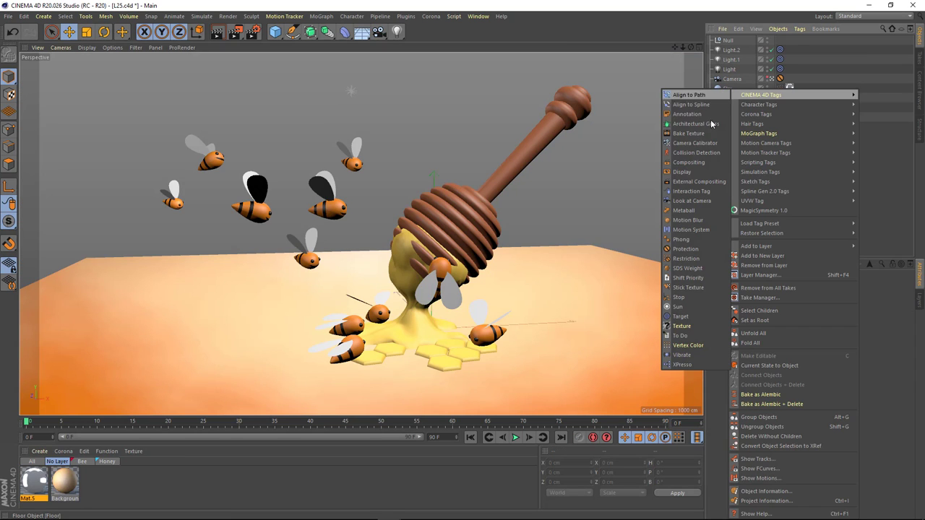
left_click(692, 163)
left_click(715, 196)
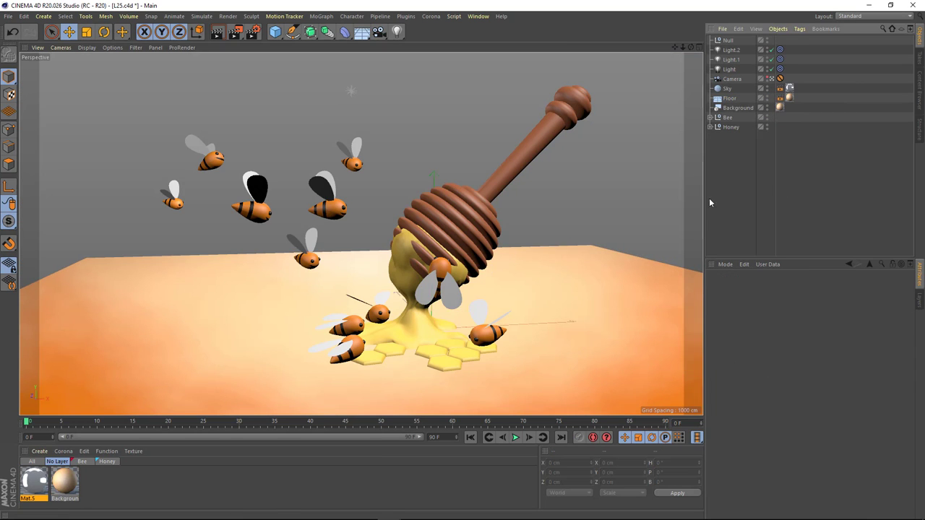
left_click(109, 462)
- Load the Wood tex image as Mat's colour texture without copying it into the project
left_click(64, 478)
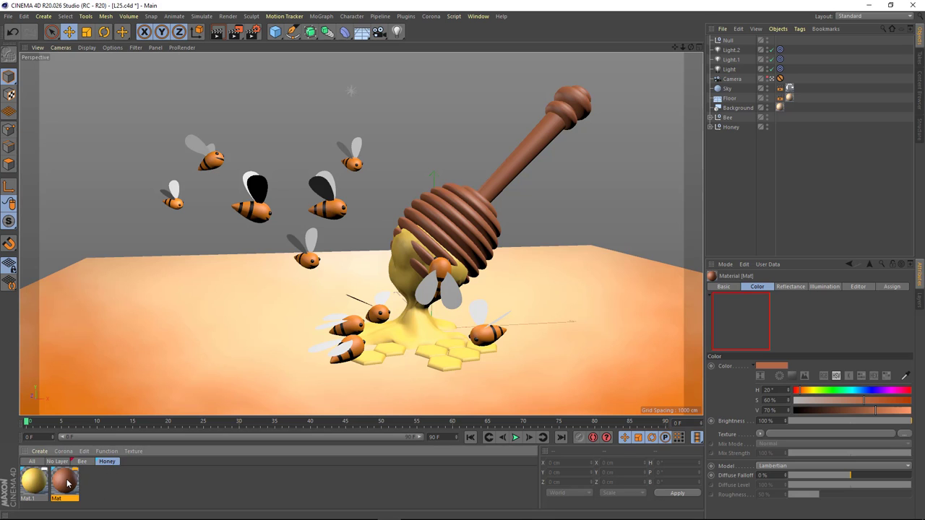
double_click(64, 478)
left_click_drag(289, 66, 669, 88)
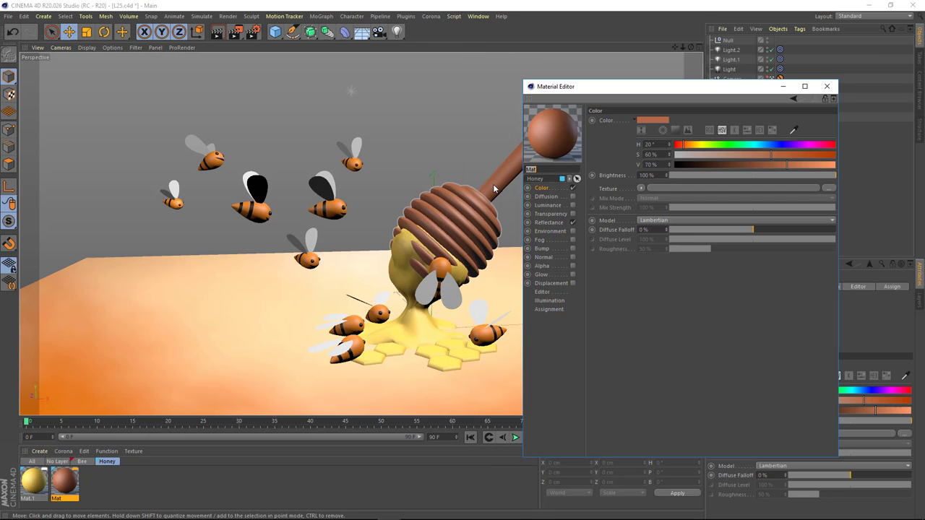
left_click(664, 188)
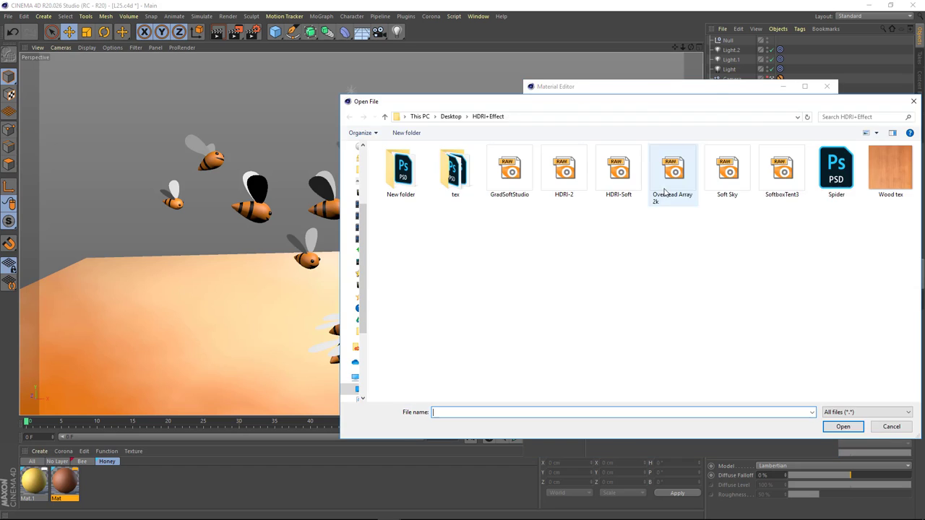
double_click(839, 161)
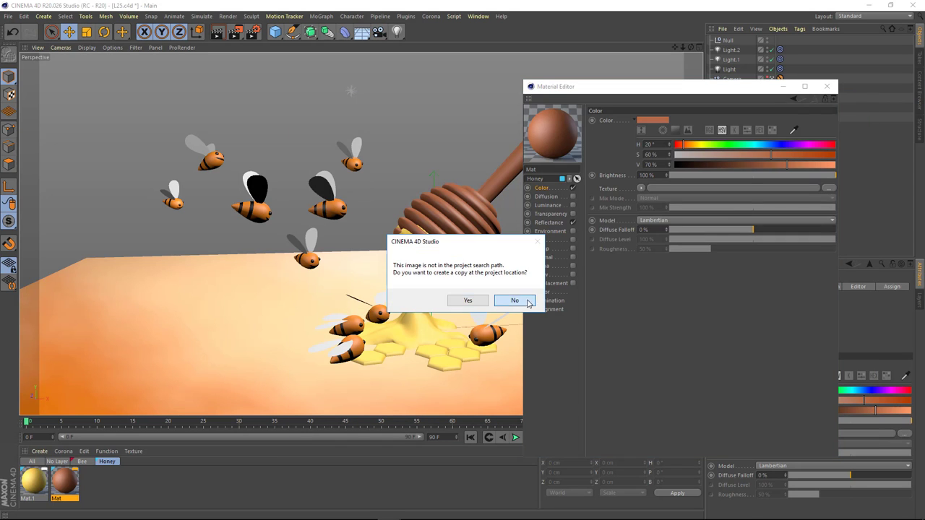
left_click(515, 302)
left_click_drag(613, 90, 656, 89)
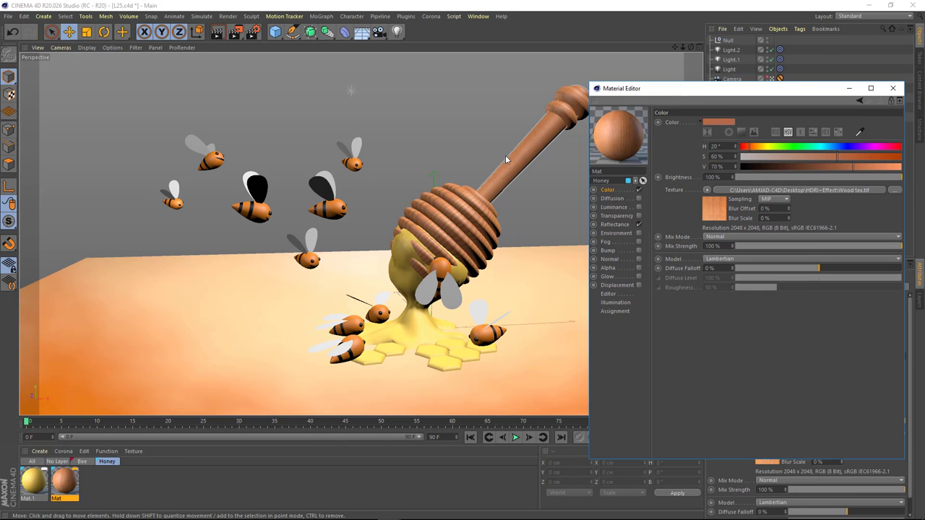
- Preview the wood texture, then wrap it in a Filter shader
left_click(694, 204)
left_click(666, 134)
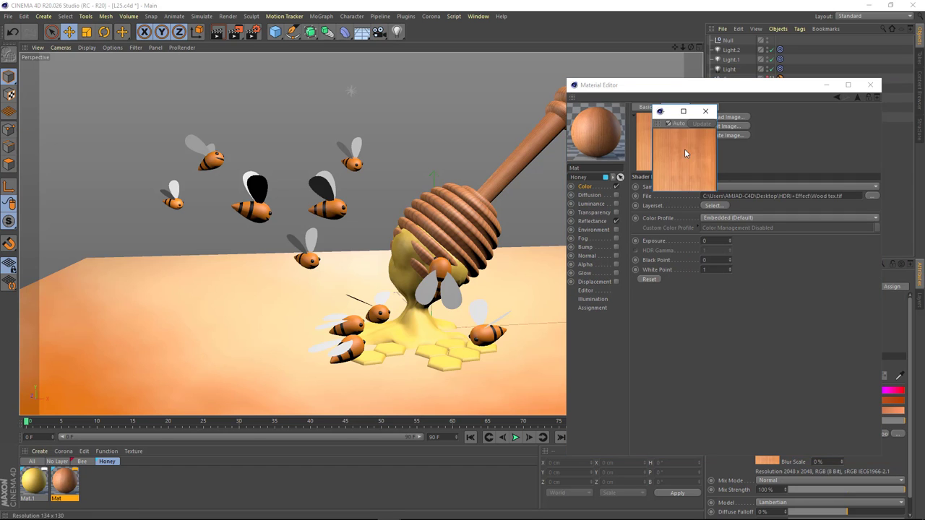
left_click_drag(651, 126, 438, 383)
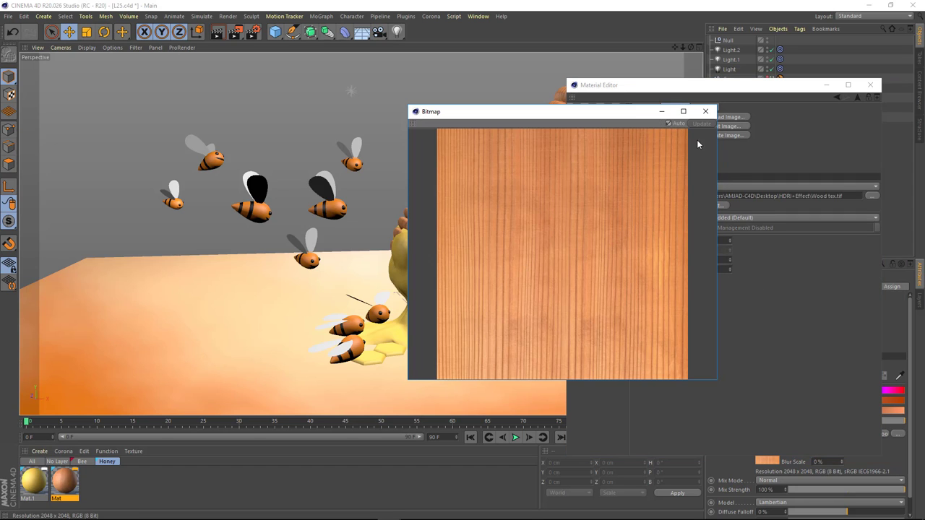
left_click(706, 111)
left_click(585, 186)
left_click(686, 188)
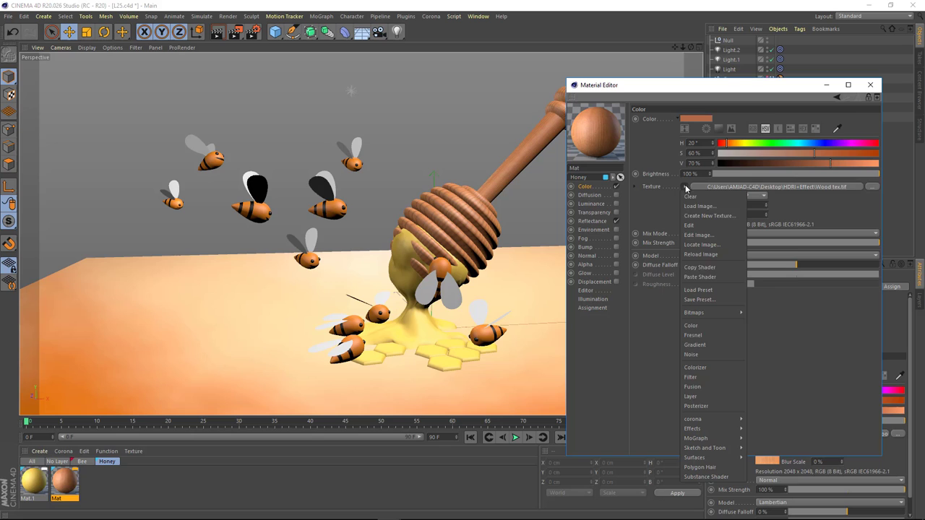
left_click(698, 377)
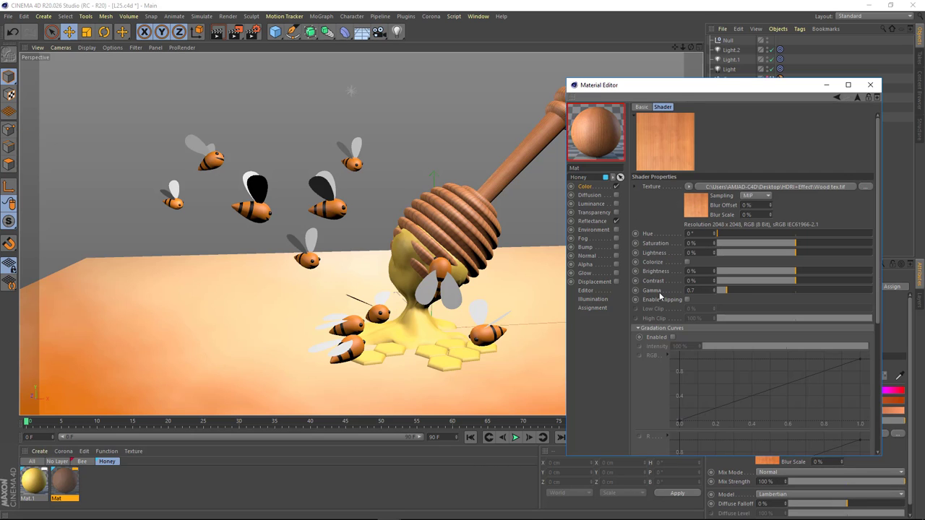
- Tint the Default Specular peach and add a Reflection (Legacy) layer at 35% brightness
left_click(591, 221)
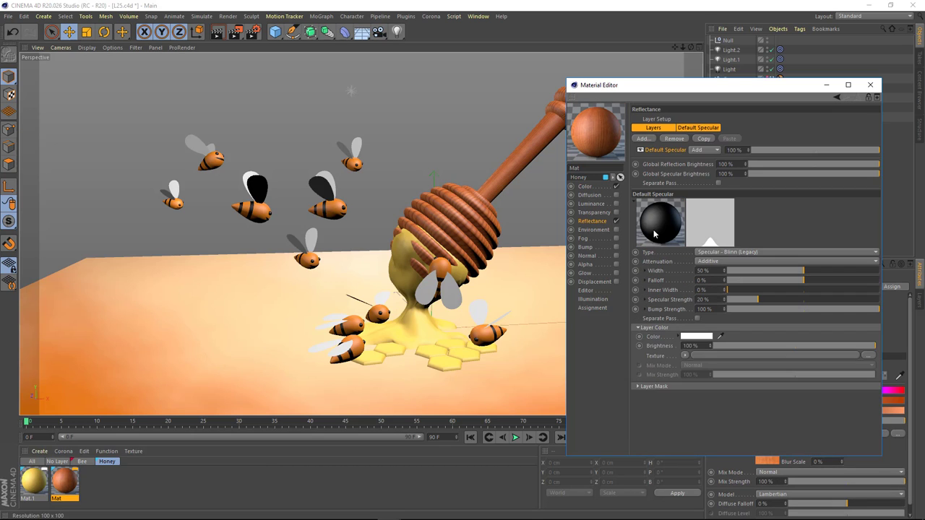
left_click(693, 329)
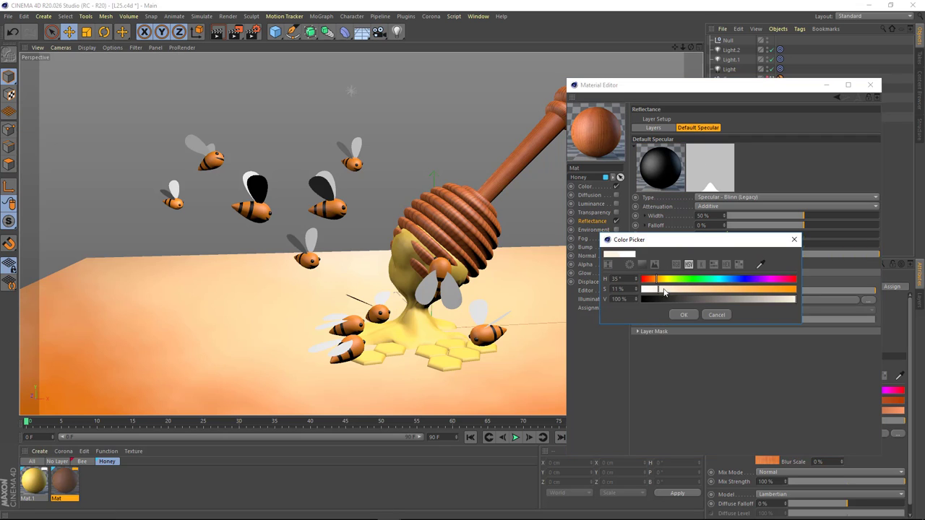
left_click(679, 314)
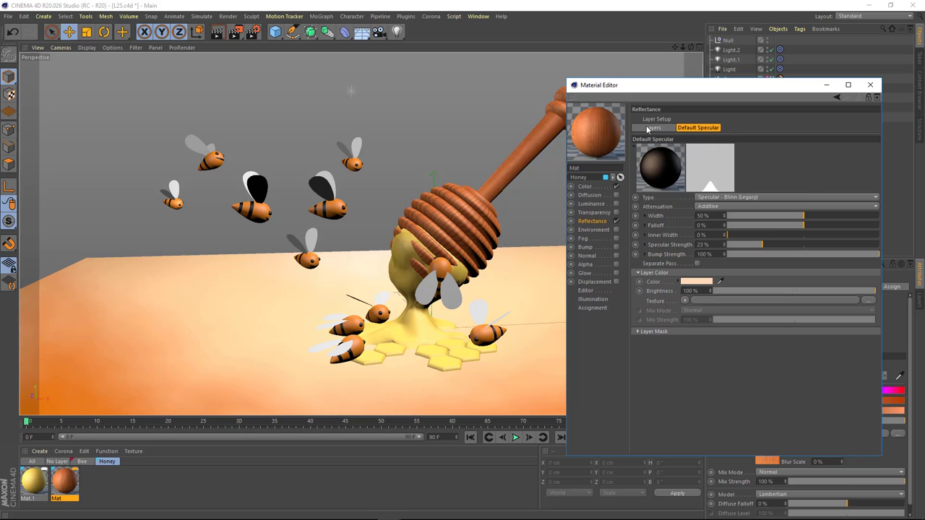
left_click(647, 128)
left_click(643, 138)
left_click(673, 234)
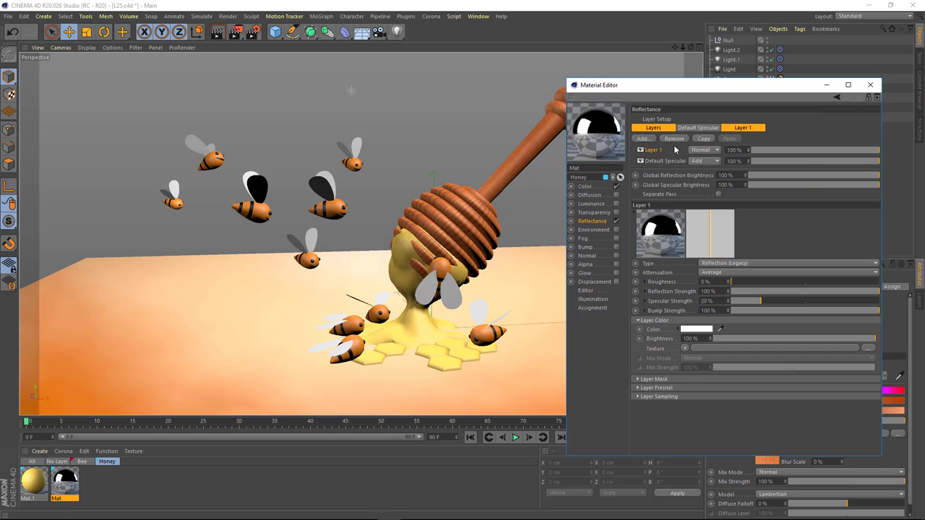
left_click(698, 127)
double_click(691, 271)
type("35")
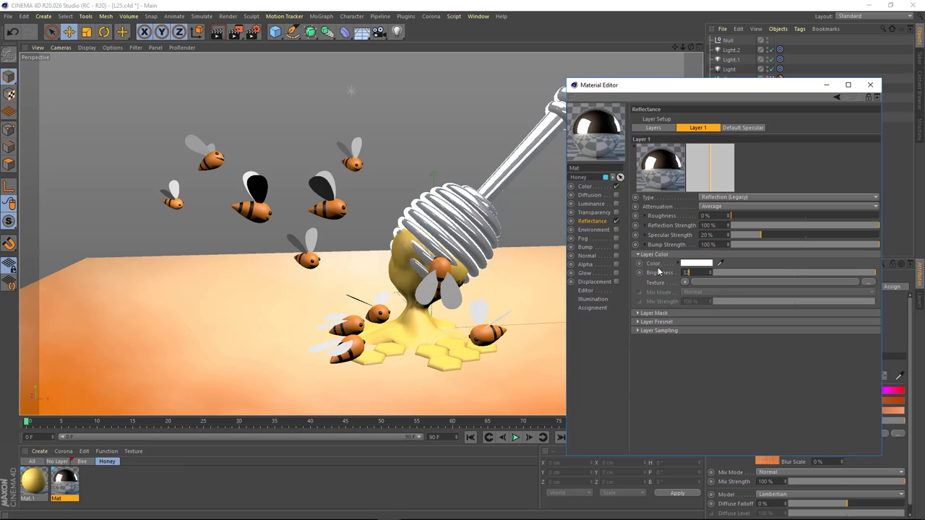
type("2")
key("Return")
- Copy the peach specular colour into the reflection layer's colour
left_click(735, 129)
right_click(695, 284)
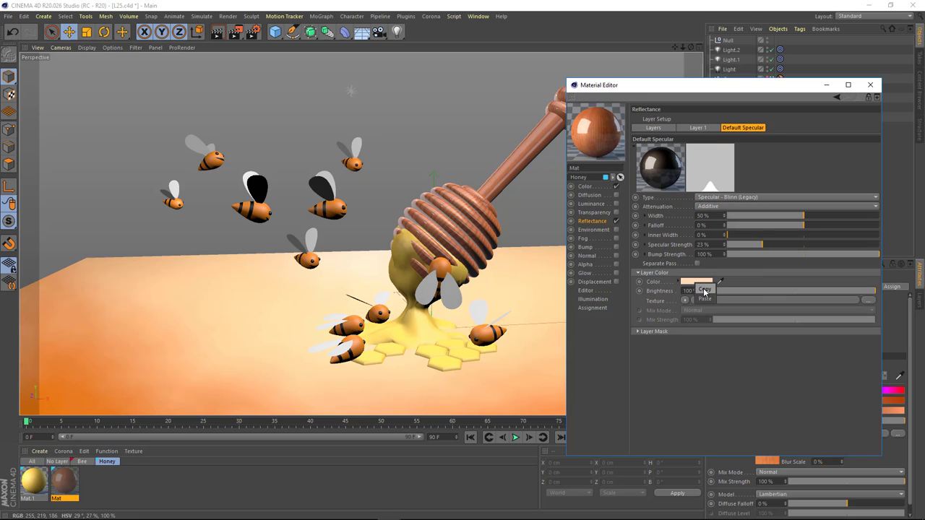
left_click(704, 290)
left_click(698, 127)
right_click(695, 264)
left_click(706, 280)
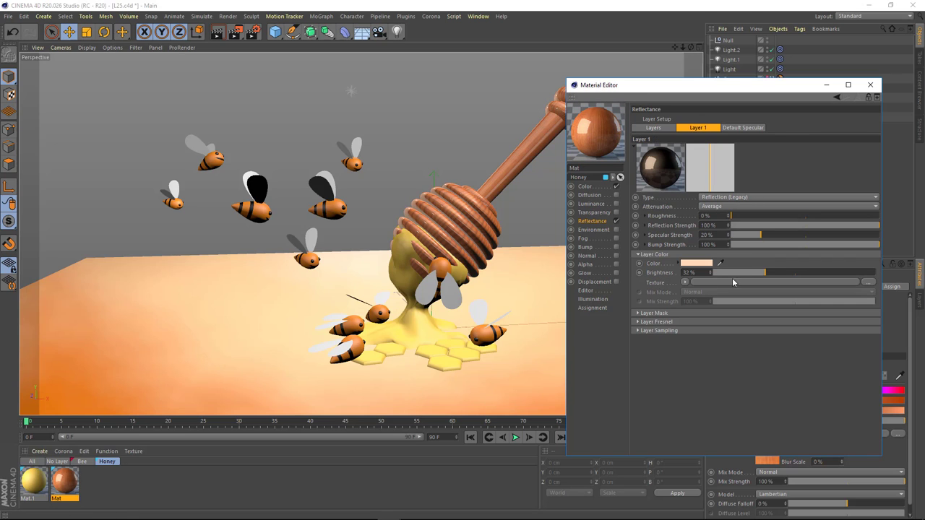
left_click(696, 263)
left_click(687, 296)
- Adjust the reflection layer's roughness and brightness, then close the material editor
left_click_drag(659, 92, 676, 91)
type("8")
key("Return")
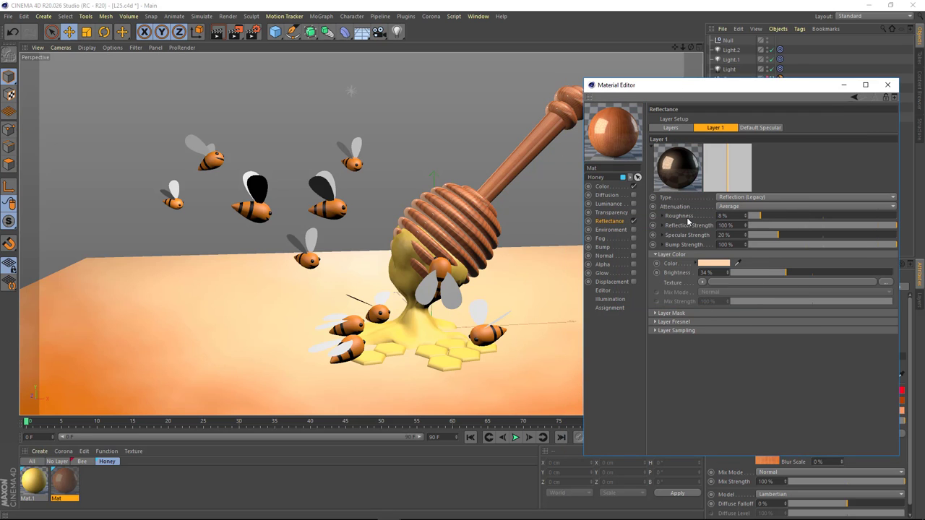
left_click(704, 273)
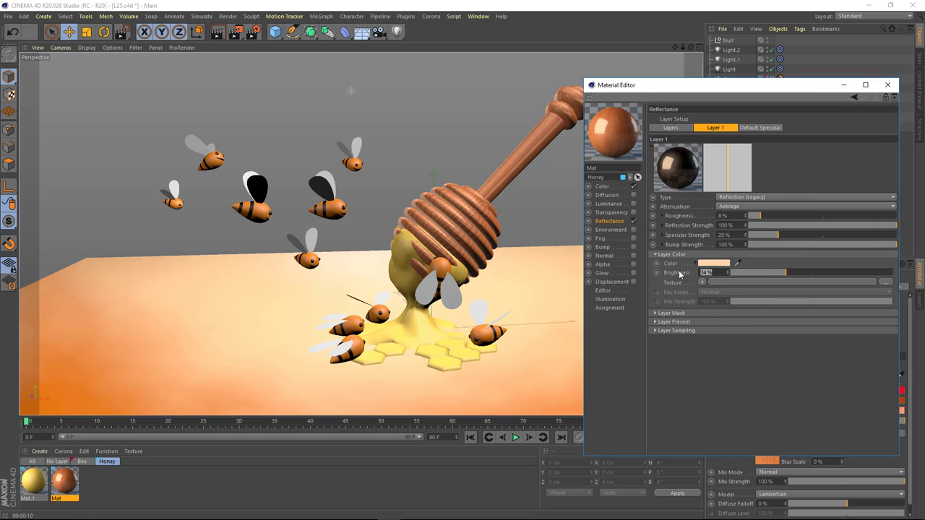
left_click(889, 86)
left_click(235, 31)
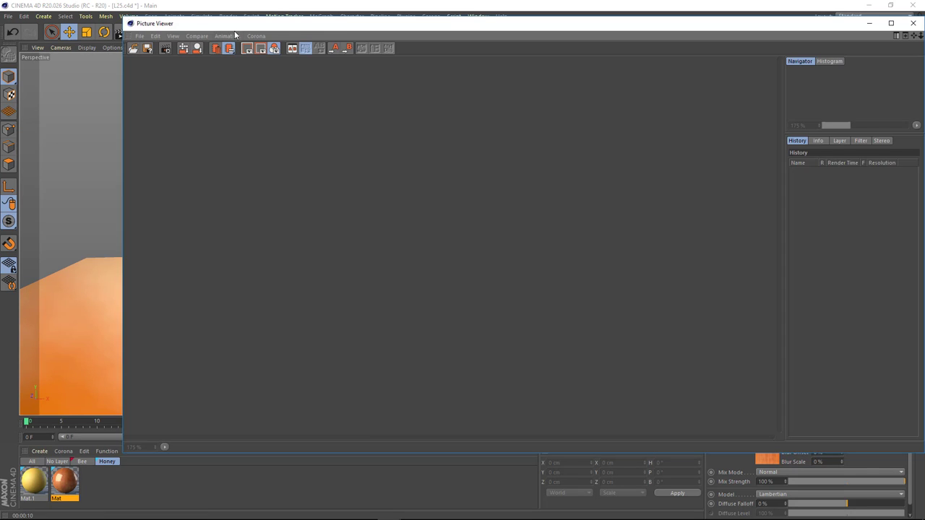
scroll(503, 254, "up", 1)
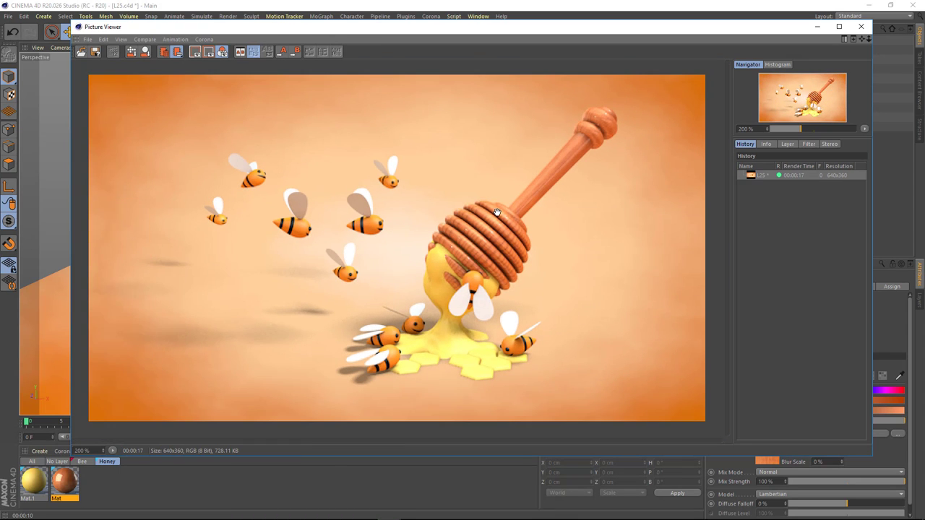
scroll(496, 251, "up", 3)
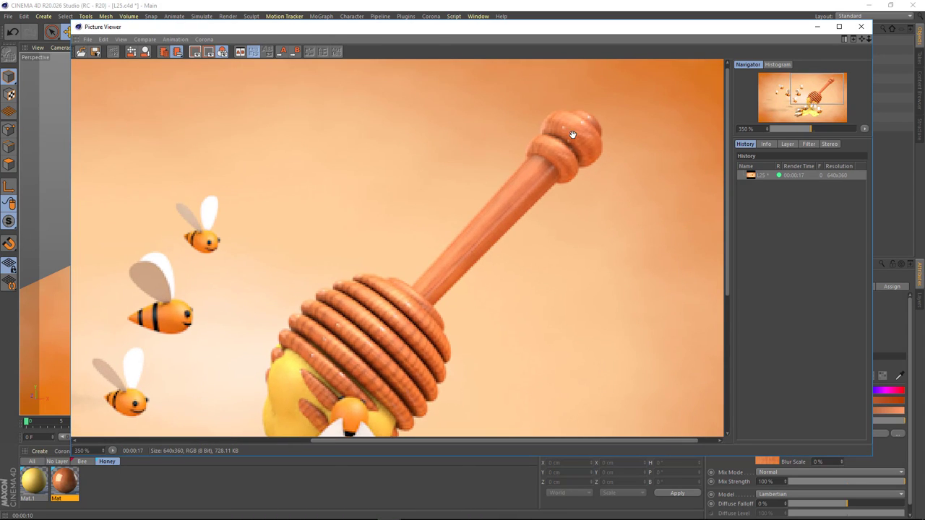
scroll(454, 284, "down", 1)
scroll(444, 292, "up", 2)
left_click(862, 27)
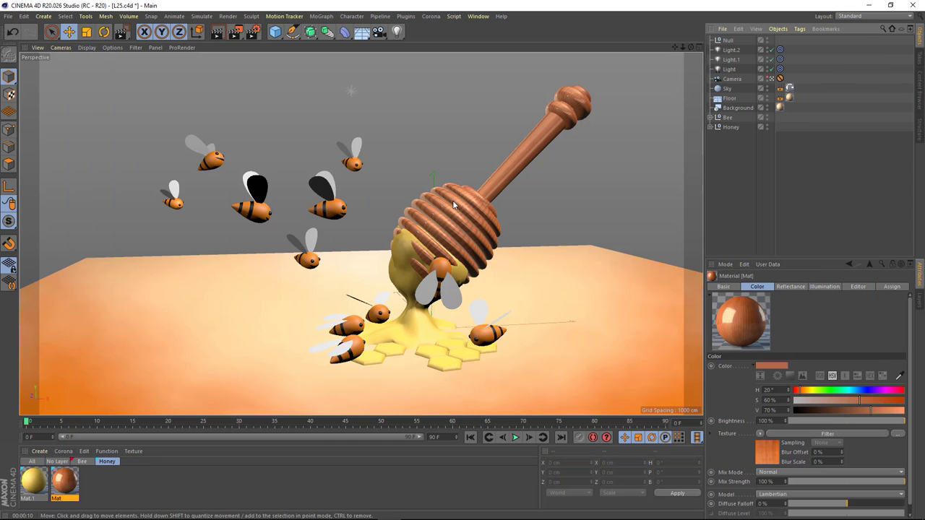
- Open the honey material Mat.1 and copy its yellow colour
left_click(36, 480)
double_click(38, 480)
left_click_drag(265, 64, 623, 63)
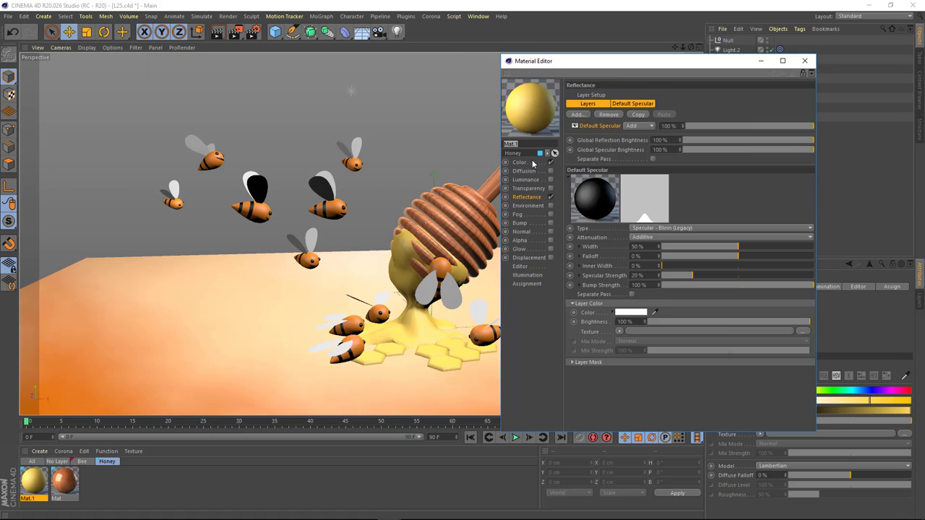
left_click(630, 95)
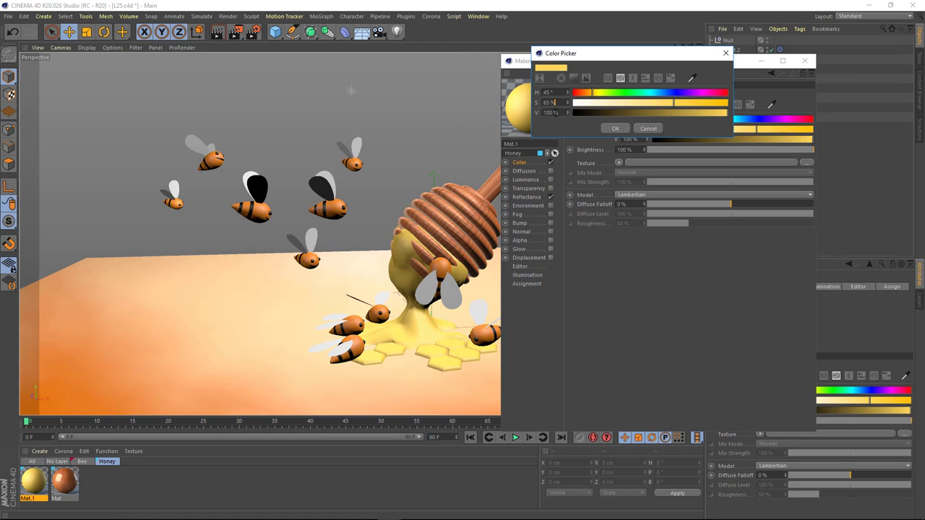
left_click(647, 129)
left_click(636, 115)
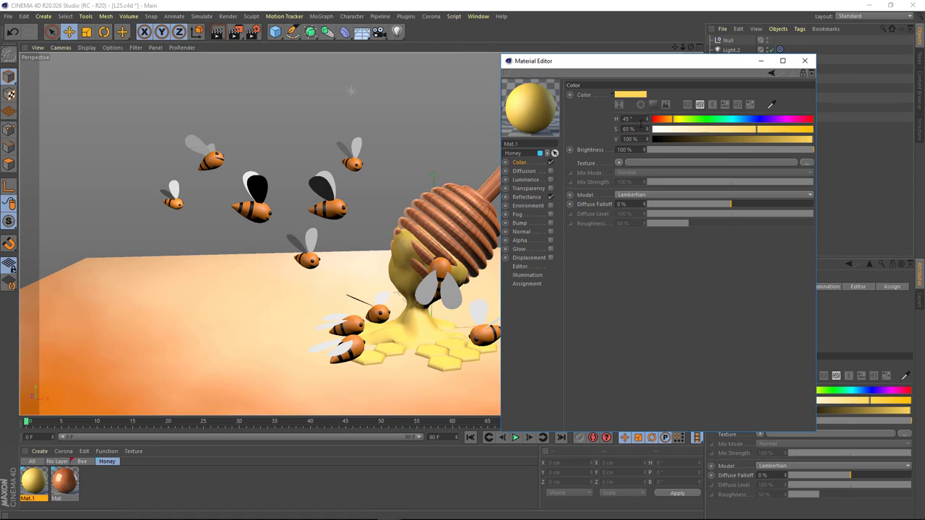
- Turn off Color and enable Transparency with the pasted yellow and refraction 1.5
left_click(551, 162)
left_click(551, 189)
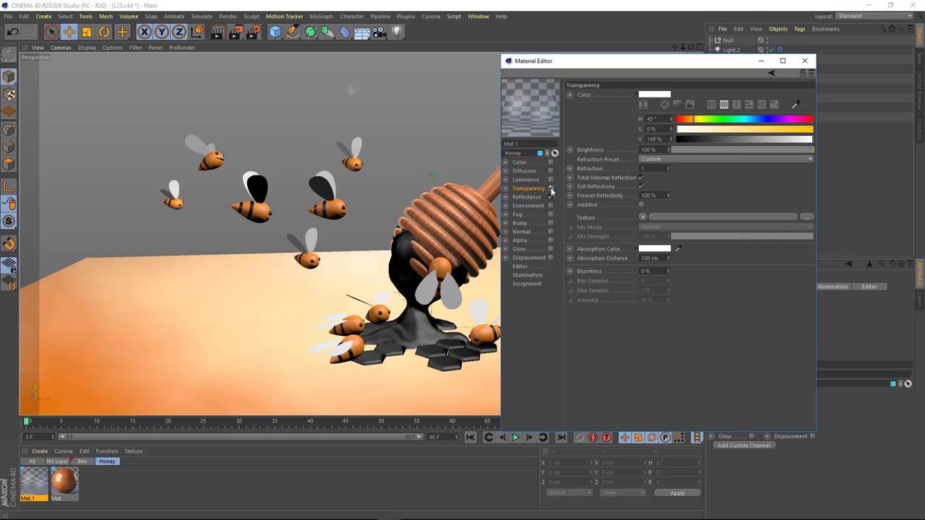
left_click(658, 122)
type("65")
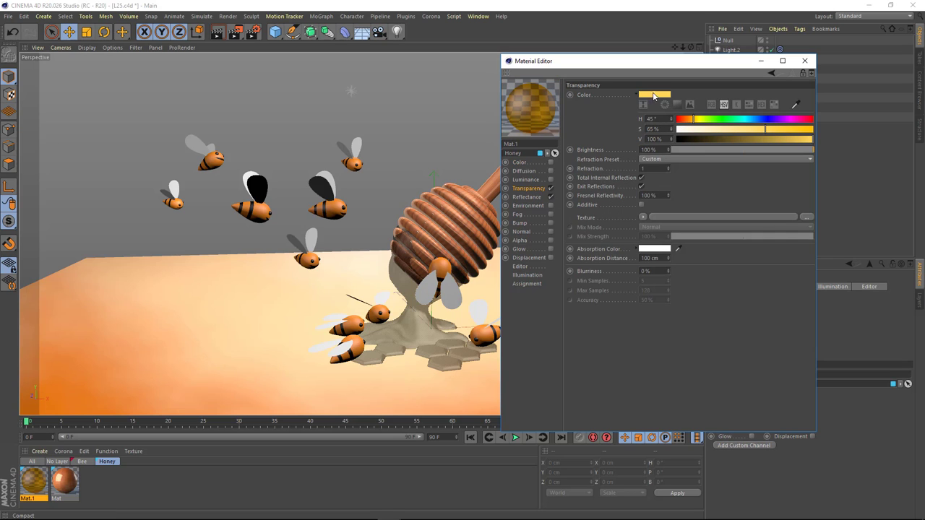
type(".5")
key("Return")
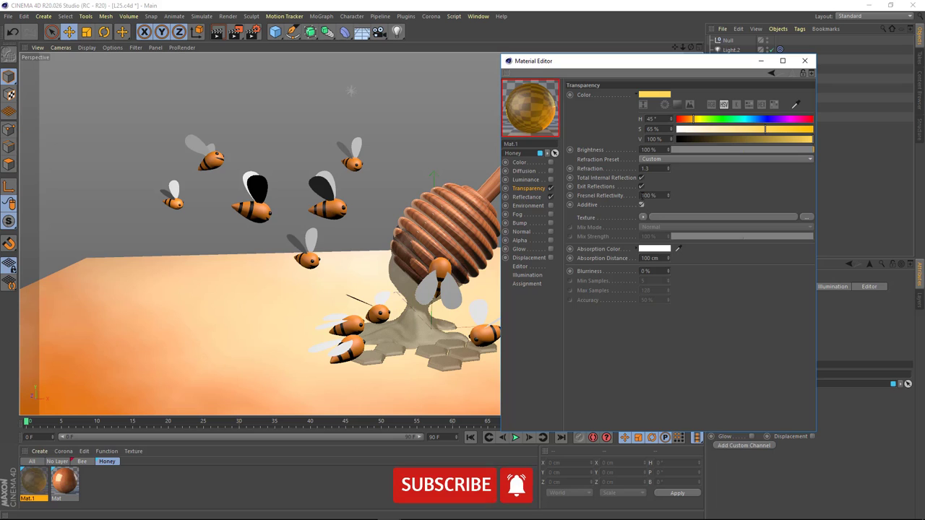
- Add a reflection layer with a yellow colour at 47% brightness
left_click(541, 197)
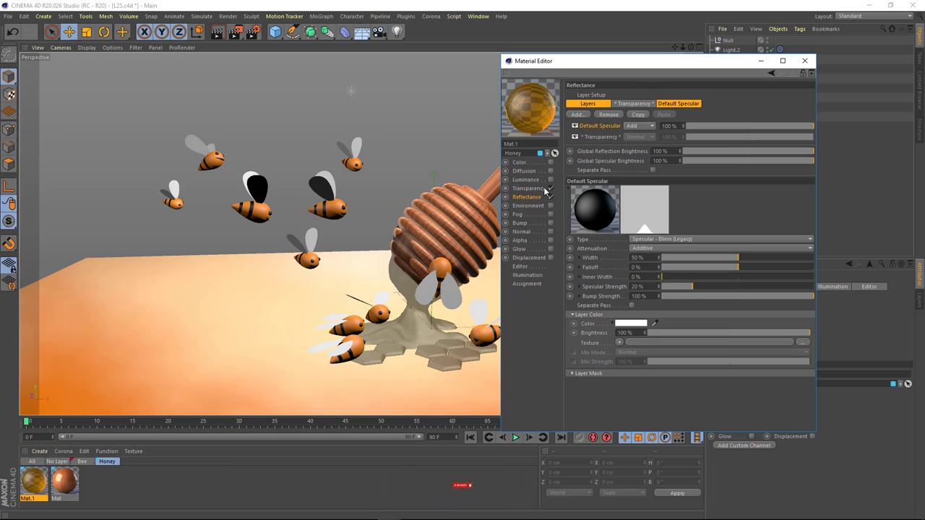
left_click(579, 117)
left_click(597, 201)
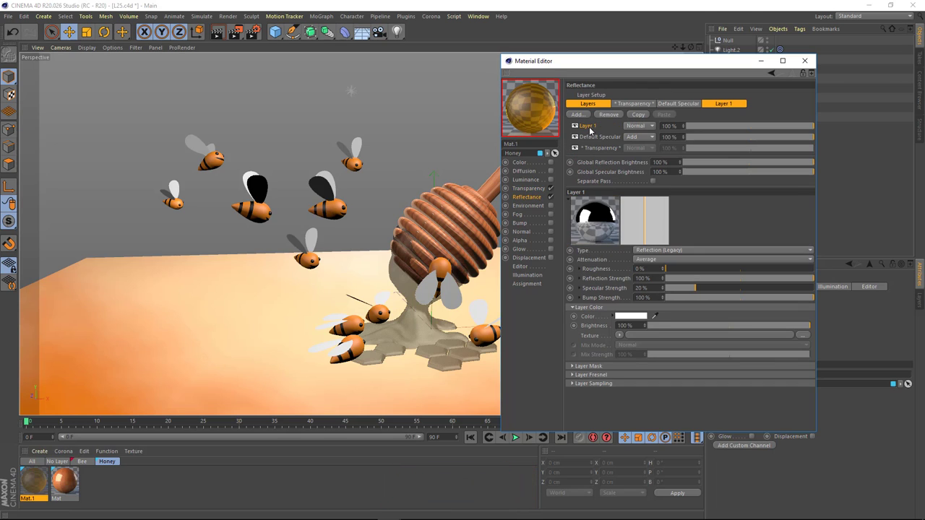
left_click_drag(590, 142, 592, 141)
left_click(620, 136)
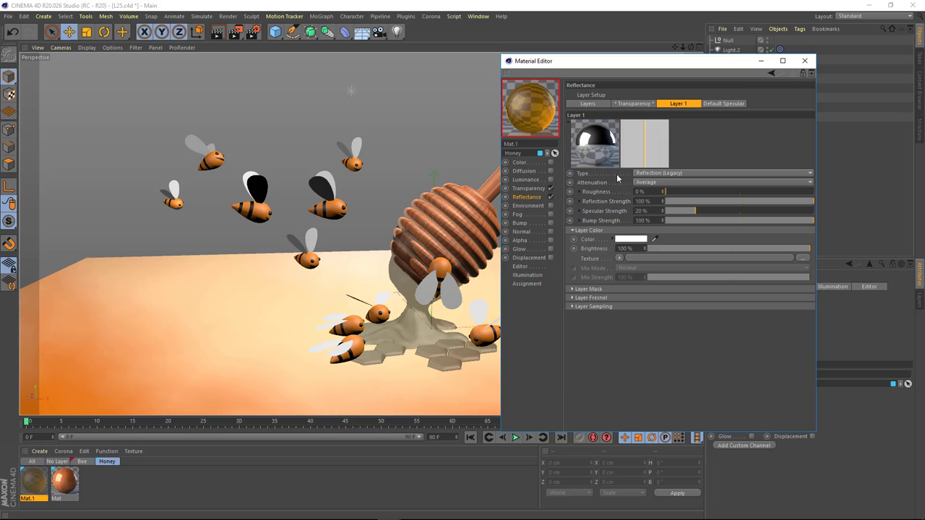
left_click(636, 240)
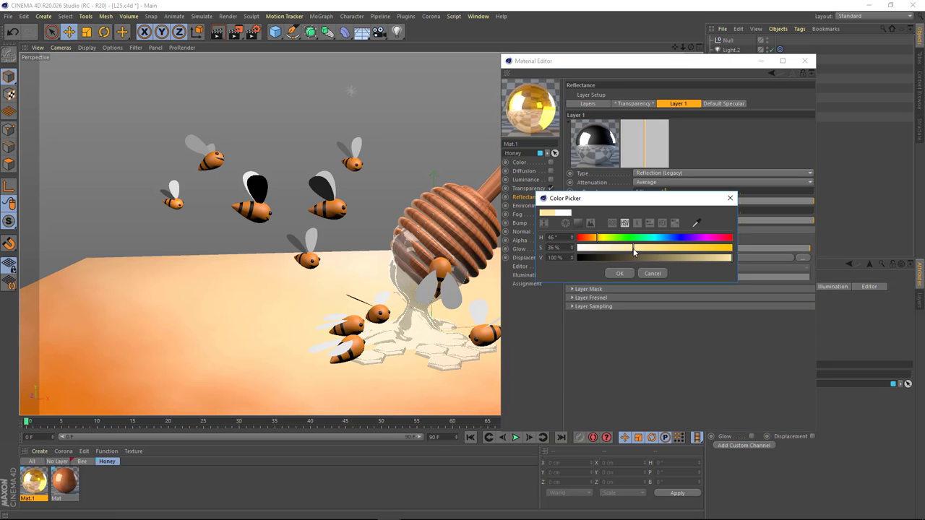
left_click(619, 274)
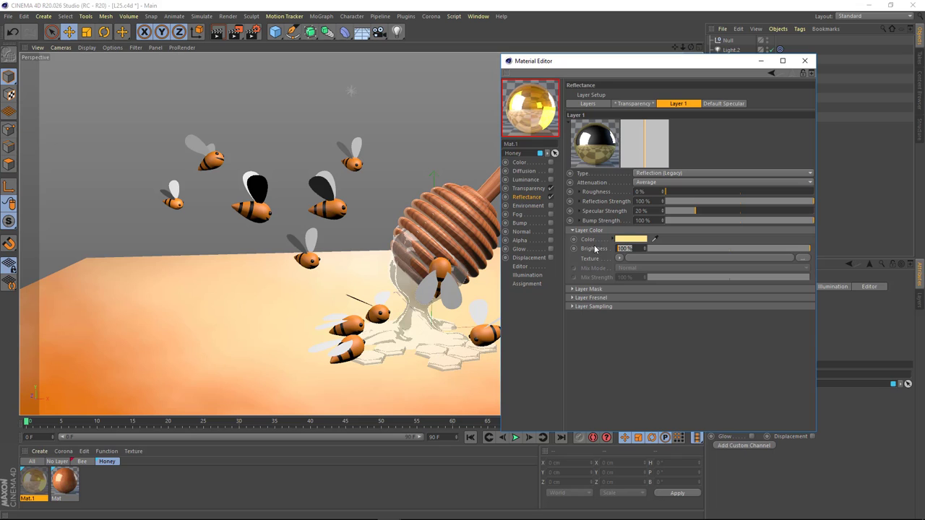
type("47")
key("Return")
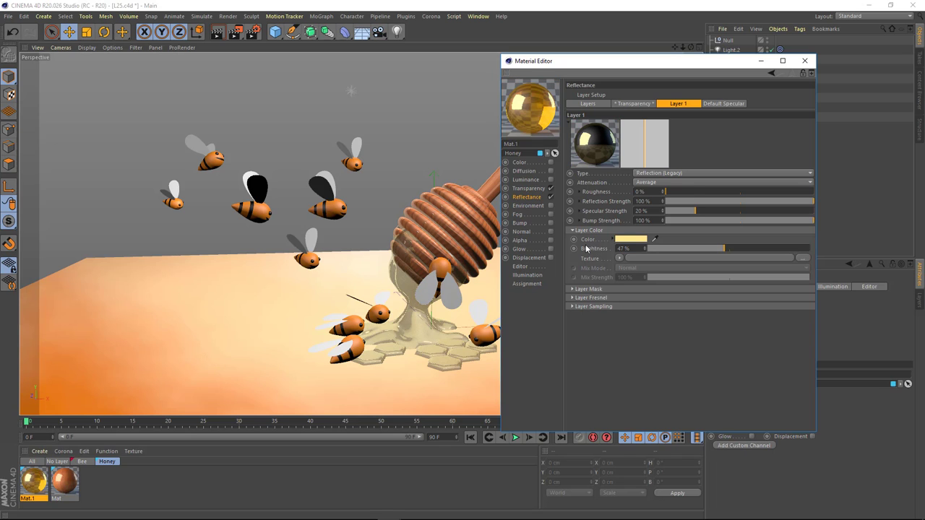
- Set the layer's attenuation to Additive, close the editor and render a test
left_click(723, 182)
left_click(650, 208)
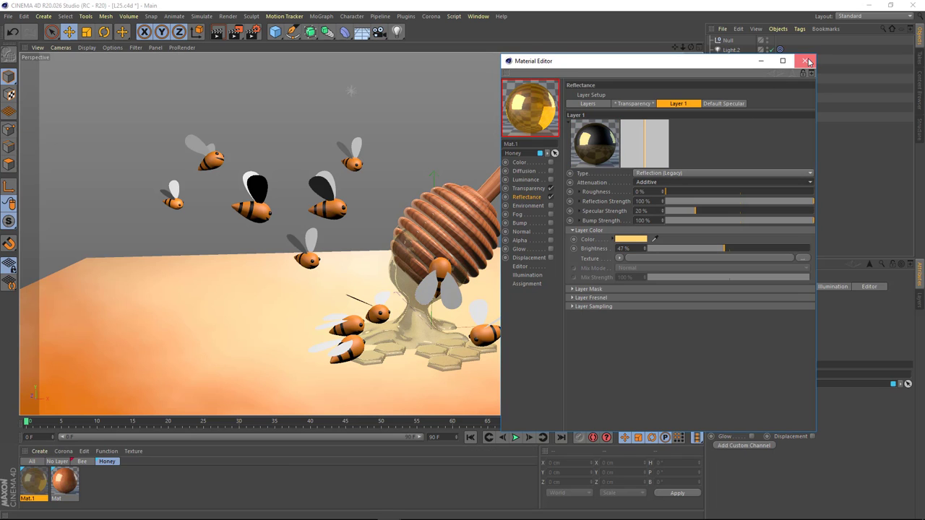
left_click(531, 188)
left_click(535, 199)
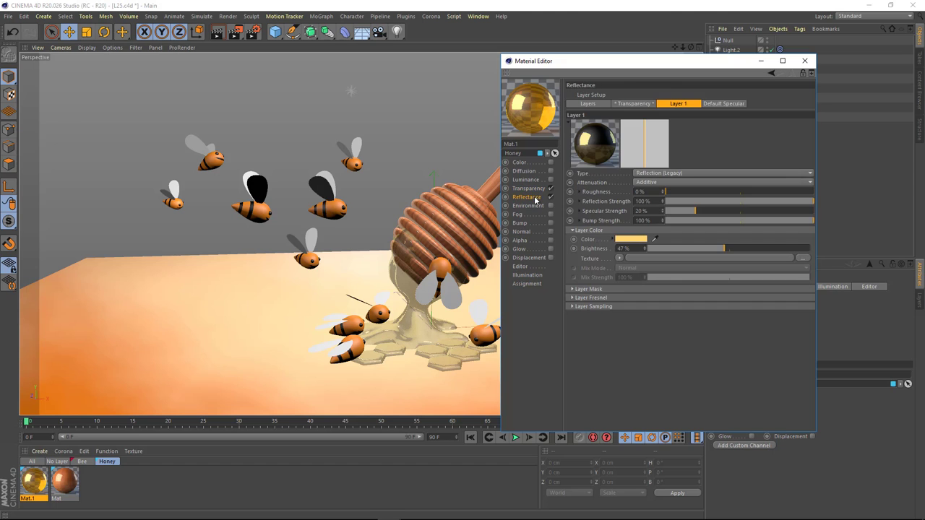
left_click(805, 61)
left_click(235, 32)
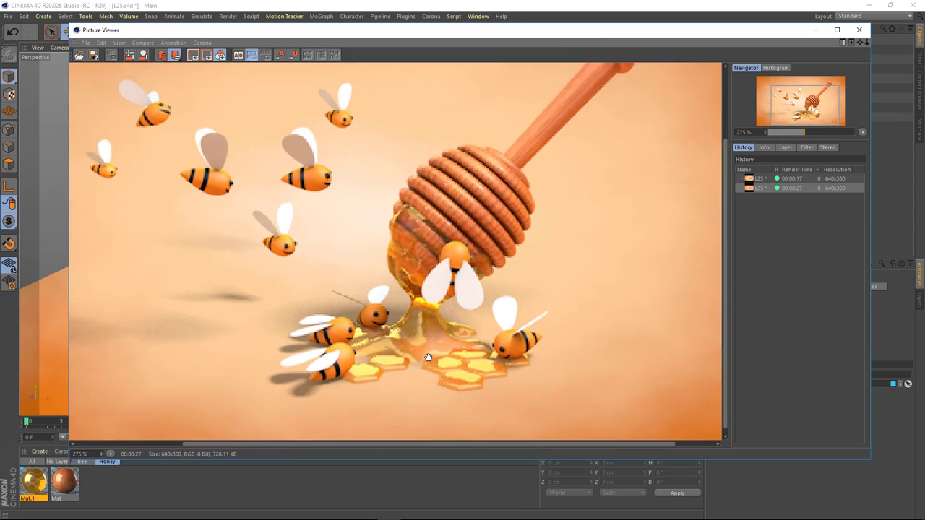
- Zoom out of the honey test render to inspect it, then close the Picture Viewer
scroll(426, 289, "down", 1)
scroll(419, 274, "down", 1)
scroll(417, 268, "down", 1)
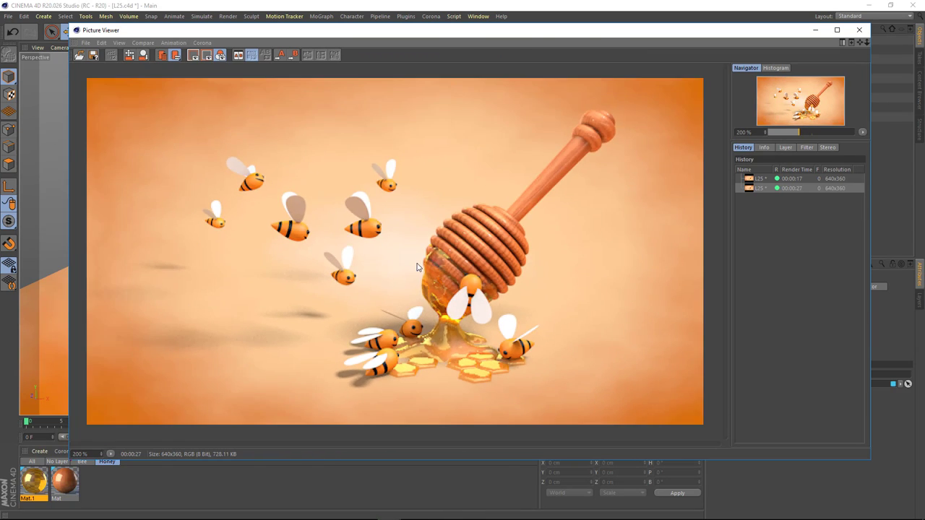
left_click(860, 30)
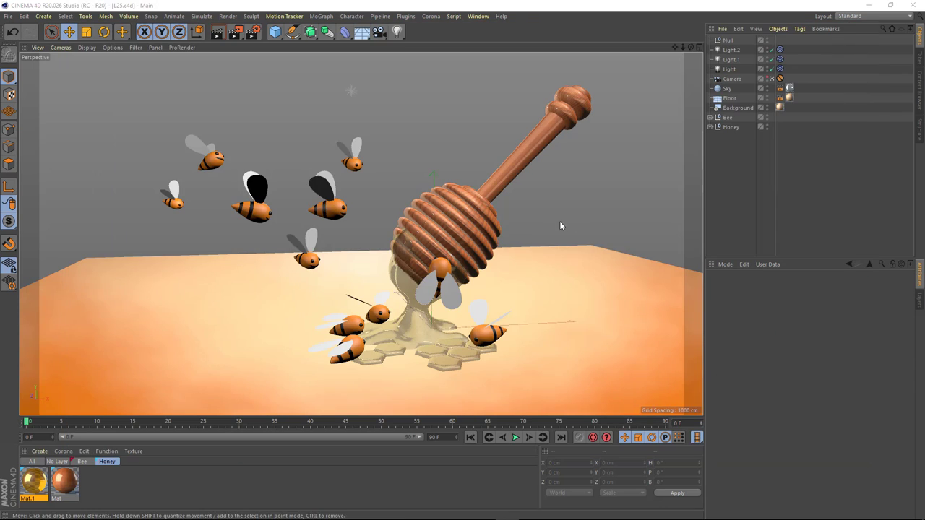
- Set the Sky's heading rotation to 16° and filter the Material Manager to Bee materials
left_click(727, 88)
left_click(857, 307)
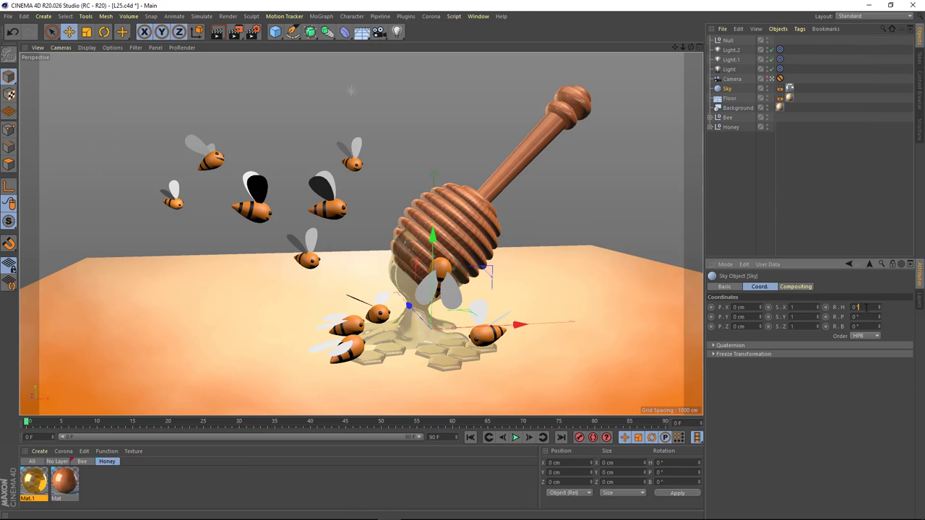
type("6")
key("Return")
left_click(833, 228)
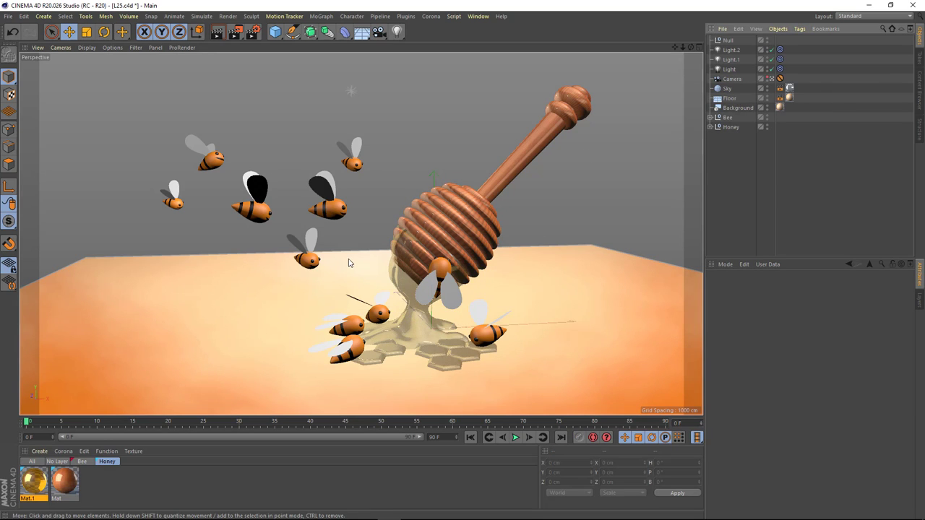
left_click(82, 461)
- Enable Luminance on Mat.2 using its orange colour at 50% brightness
double_click(97, 483)
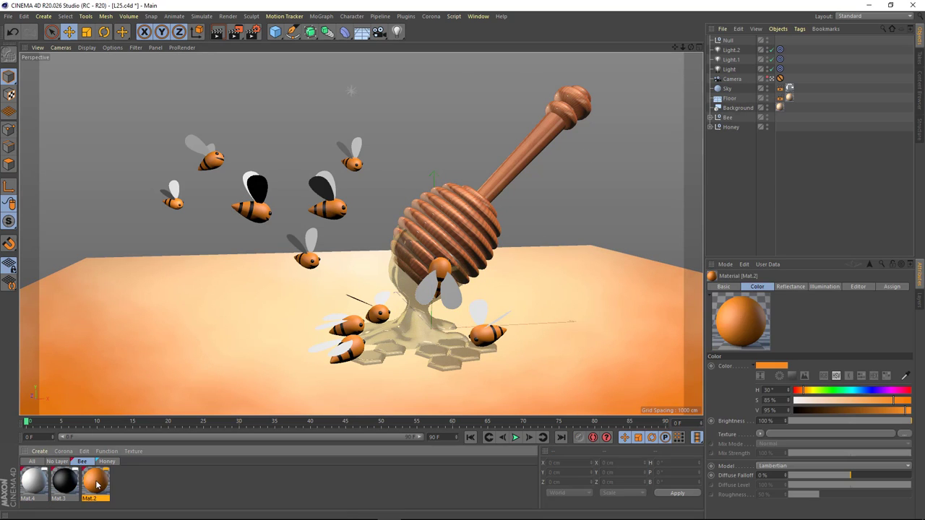
left_click_drag(232, 64, 489, 69)
left_click(427, 171)
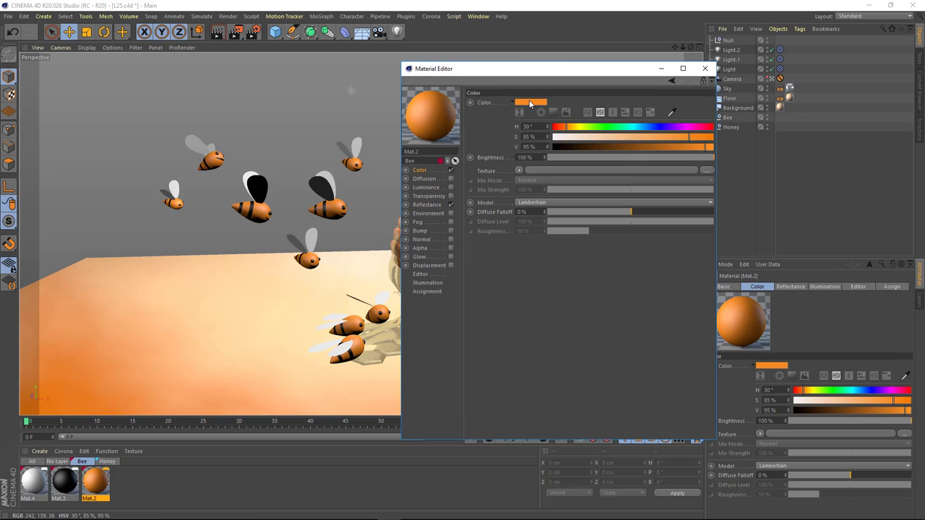
left_click(541, 121)
left_click(451, 187)
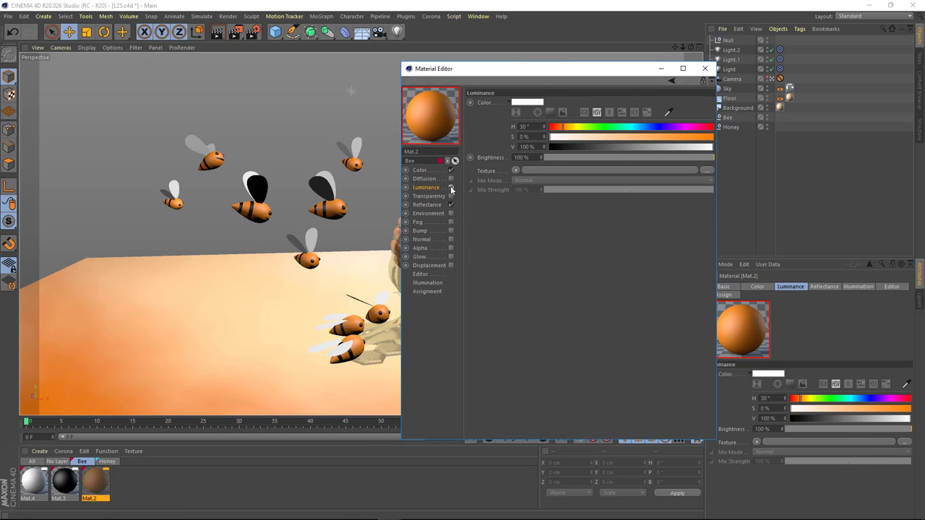
right_click(528, 101)
left_click(537, 130)
type("50")
key("Return")
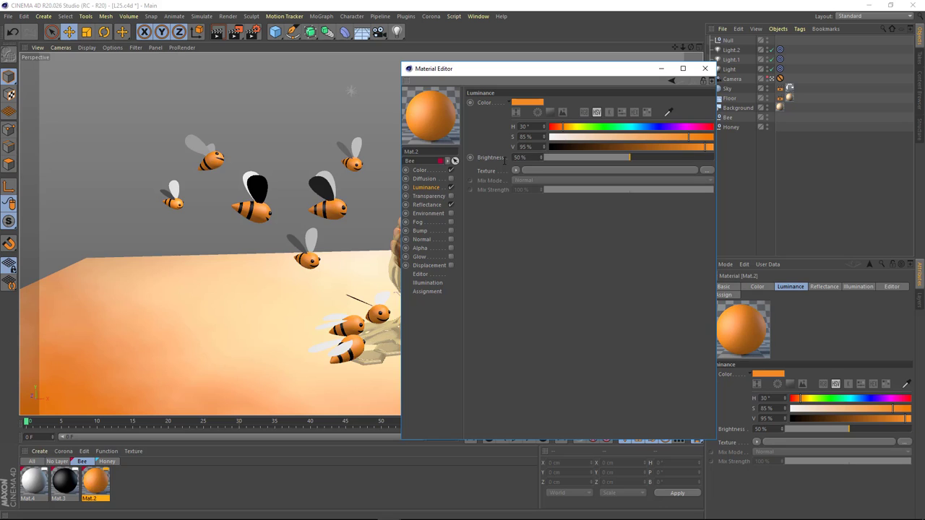
- Make the specular a light peach (hue 34°), width 55%, strength lowered to 24%
left_click(427, 205)
left_click(528, 266)
left_click(490, 265)
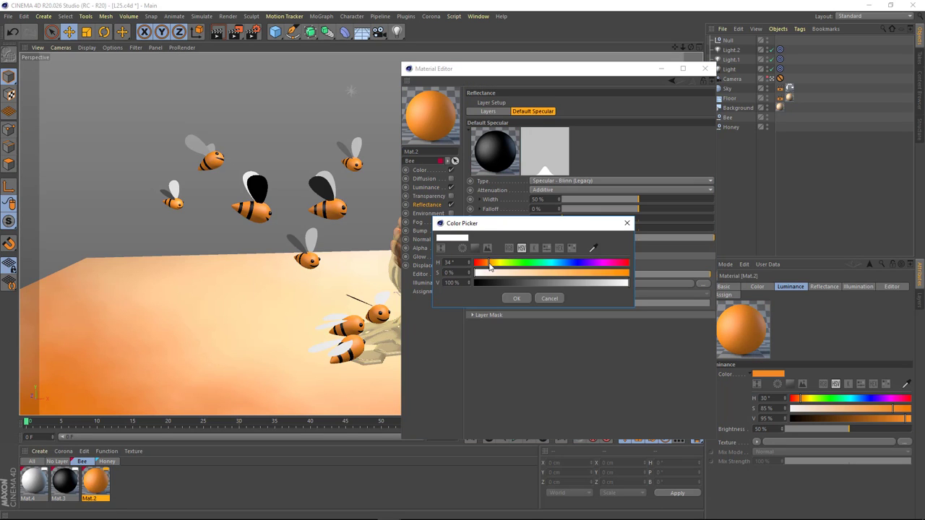
left_click(515, 300)
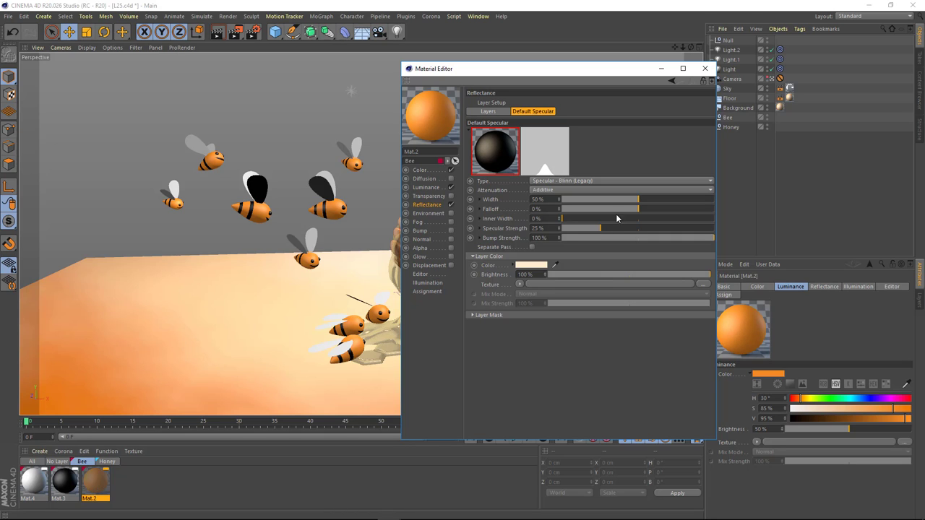
left_click_drag(639, 200, 645, 199)
left_click_drag(604, 228, 598, 228)
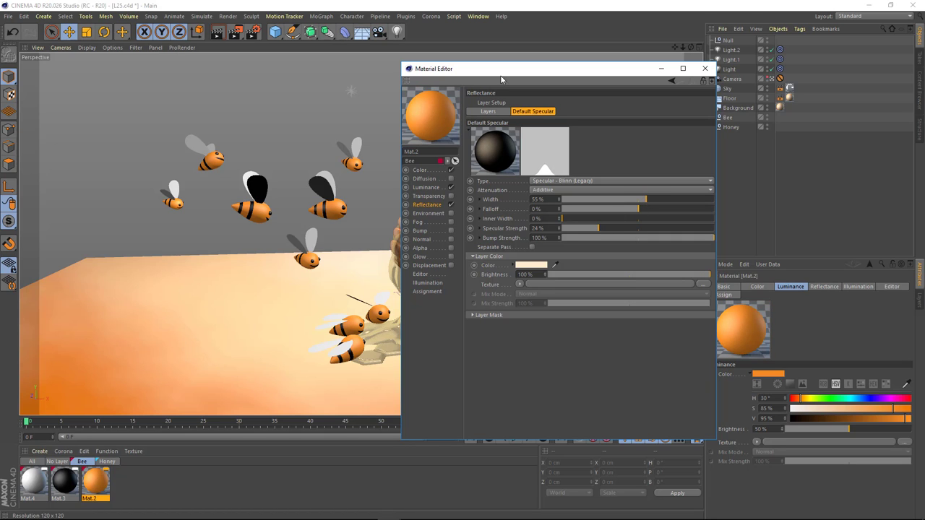
left_click(704, 68)
- Render a preview region around the left bees
left_click(235, 31)
left_click(267, 43)
mouse_move(365, 123)
left_mouse_down()
mouse_move(134, 247)
mouse_move(134, 278)
left_mouse_up()
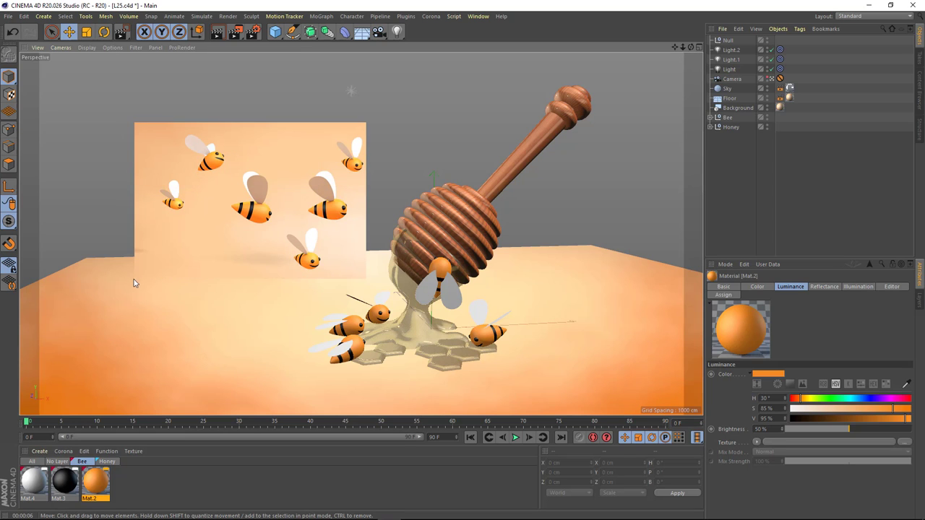
- Add a Display tag to the Floor with Textures off, checking it with a region render
left_click(736, 191)
right_click(732, 99)
mouse_move(763, 94)
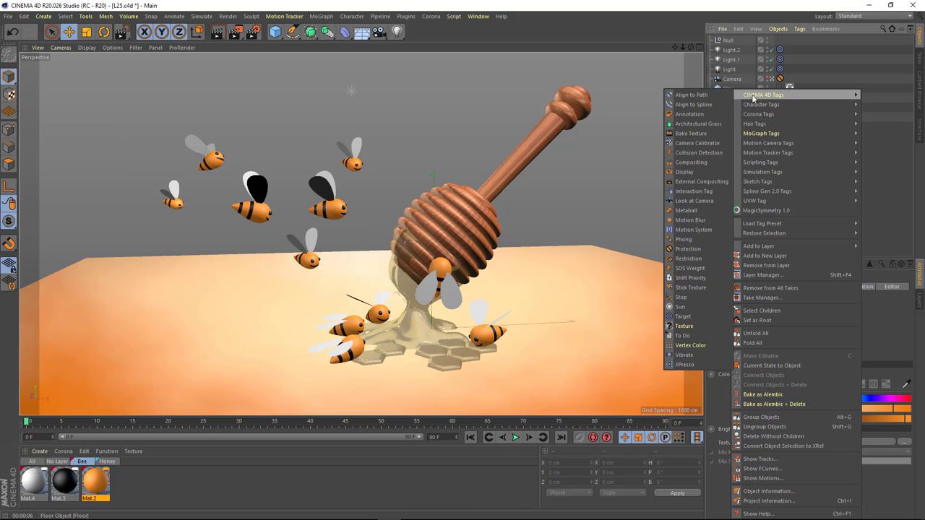
left_click(680, 173)
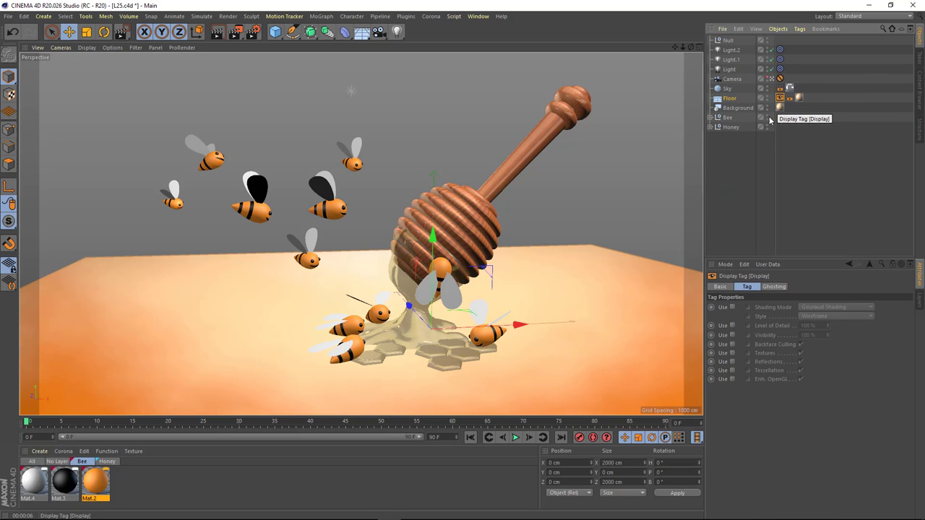
left_click(733, 353)
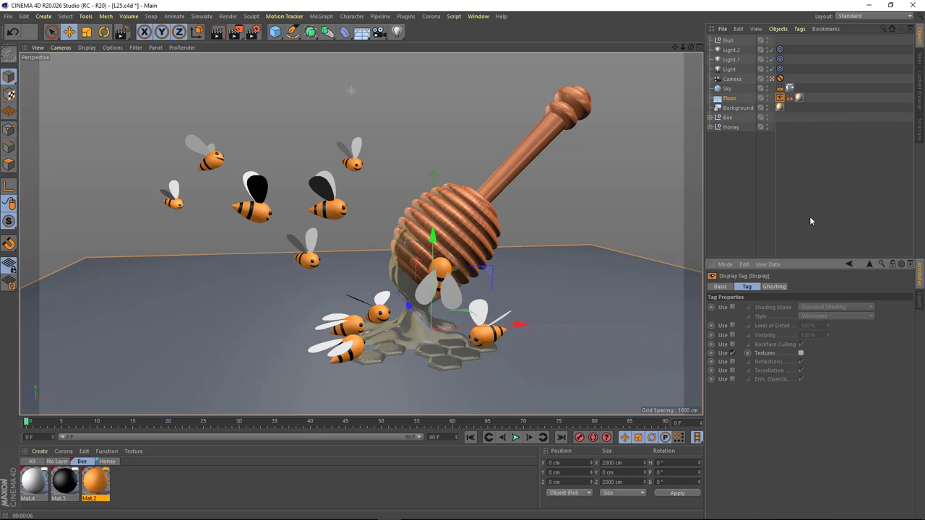
left_click(810, 216)
left_click_drag(211, 179, 303, 384)
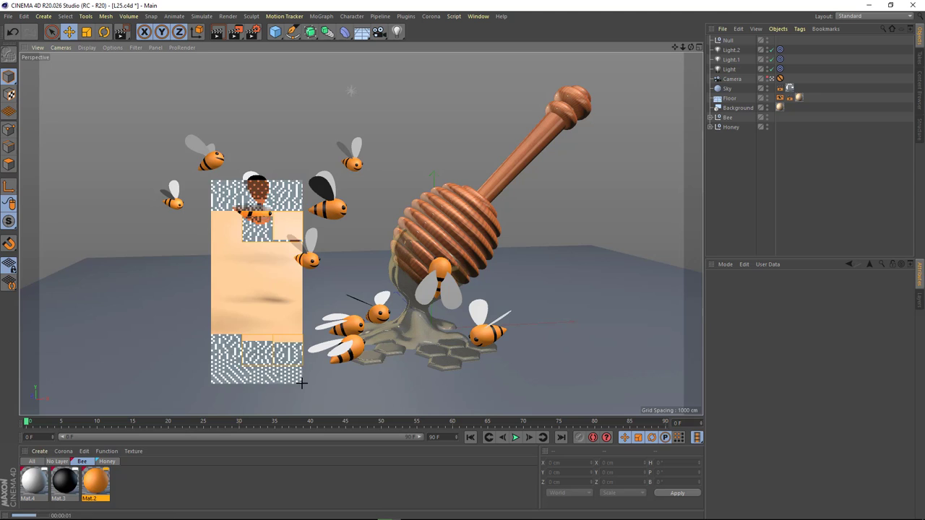
left_click(780, 97)
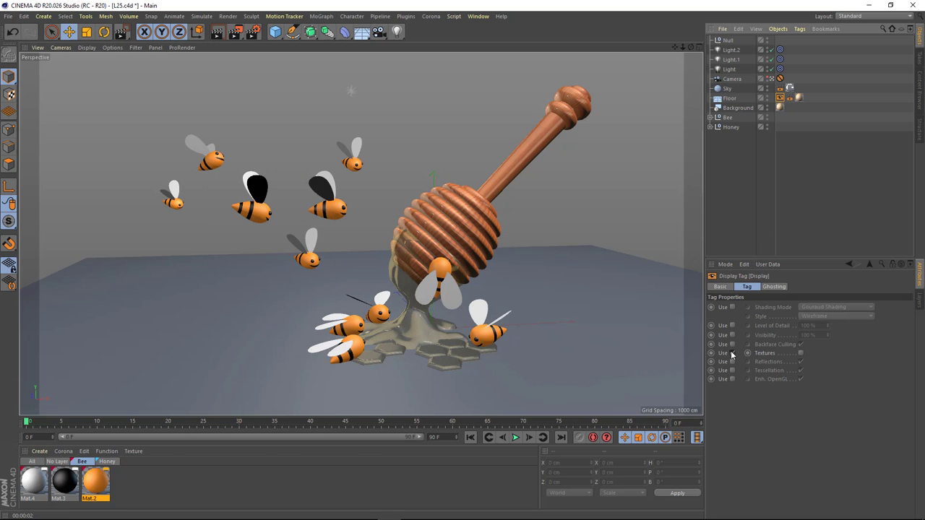
left_click(732, 353)
left_click(732, 353)
left_click(799, 165)
- Open Mat.3 and raise its Default Specular strength
left_click(96, 480)
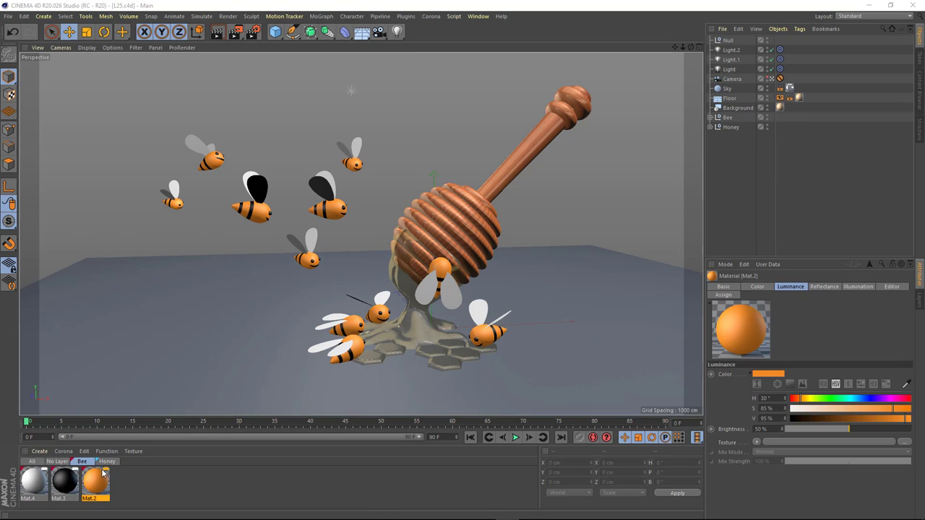
double_click(64, 480)
left_click_drag(505, 98, 542, 137)
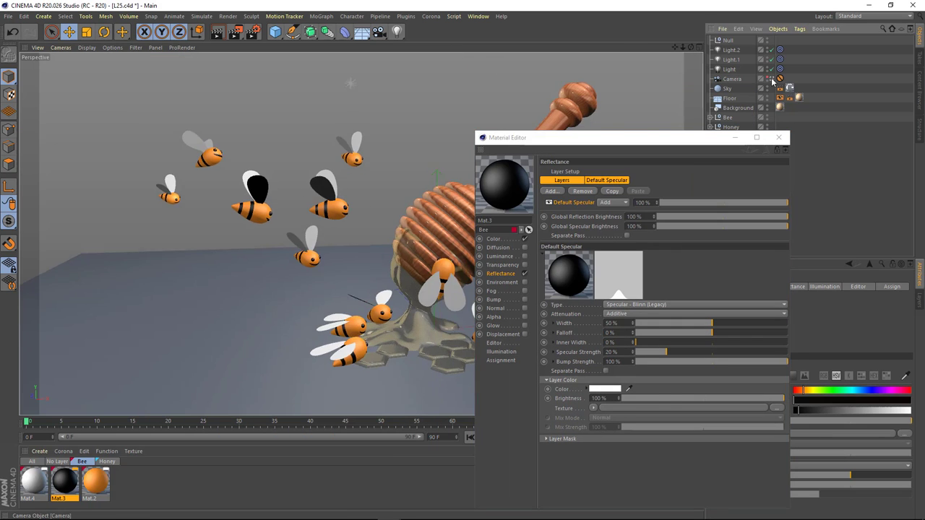
scroll(364, 167, "up", 3)
scroll(364, 168, "up", 2)
left_click_drag(365, 168, 405, 180, "alt")
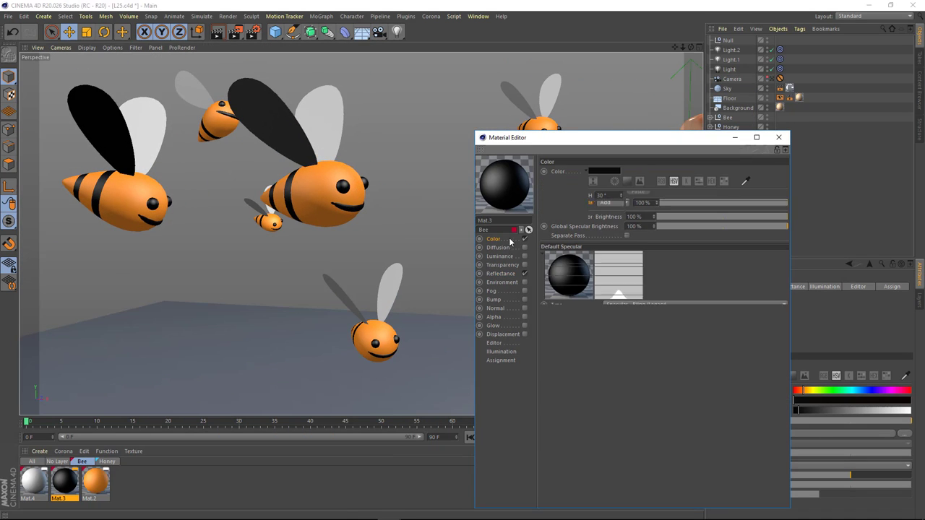
left_click(611, 181)
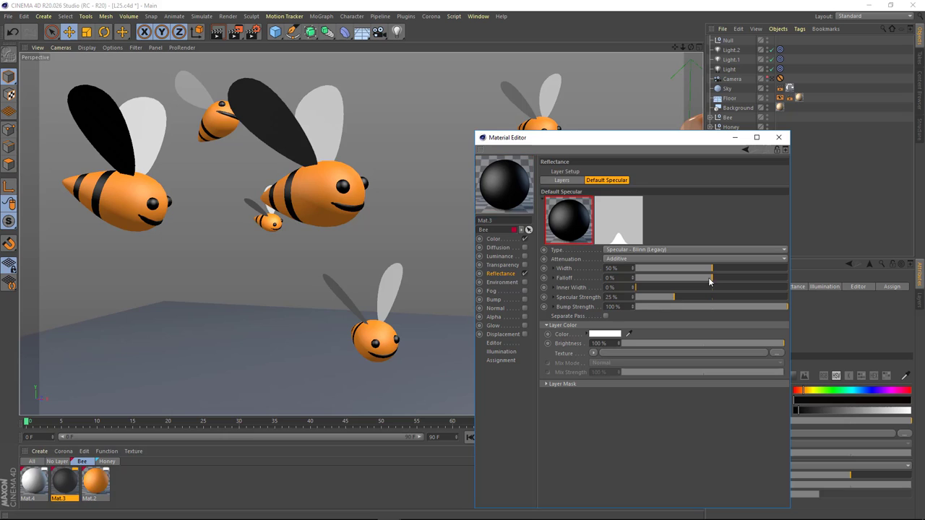
left_click_drag(690, 297, 705, 300)
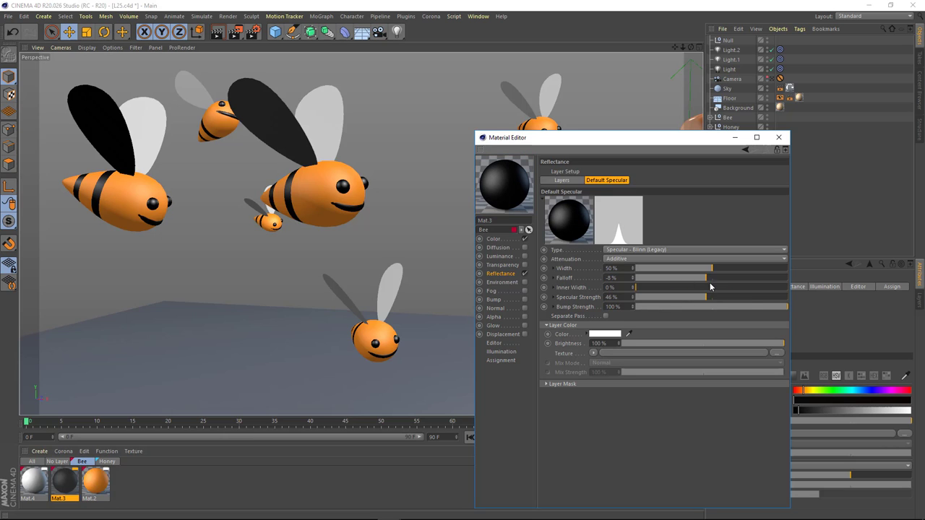
- Add a Reflection (Legacy) layer at 20% brightness, preview a bee, and close the editor
left_click(561, 180)
left_click(552, 191)
left_click(578, 246)
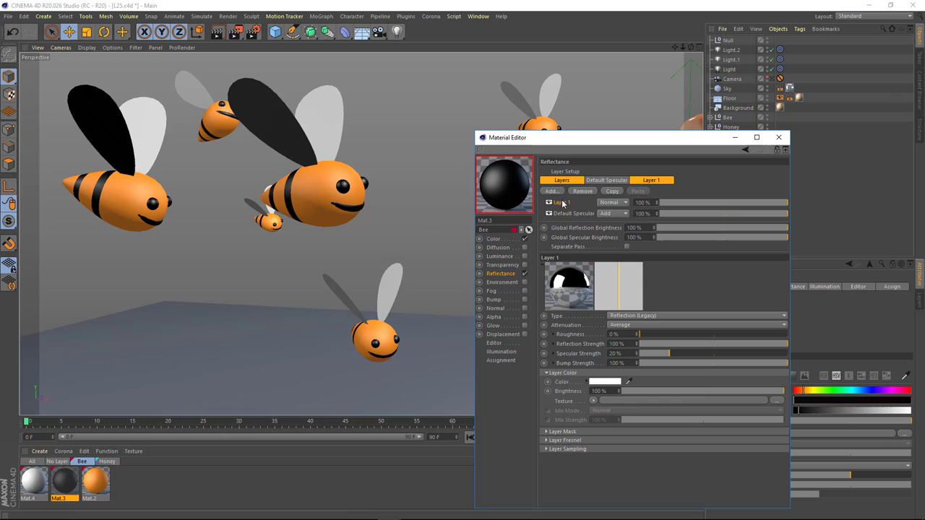
left_click(605, 180)
type("20")
key("Return")
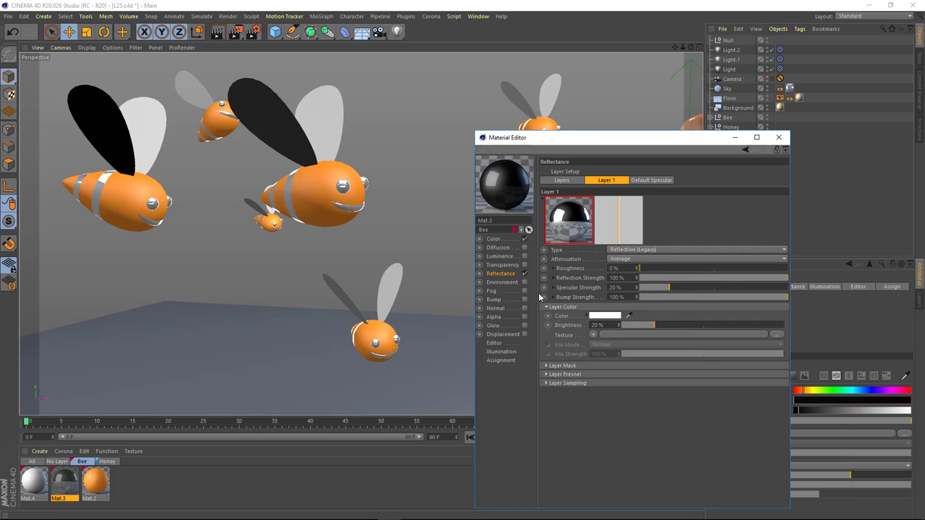
left_click_drag(380, 165, 318, 229)
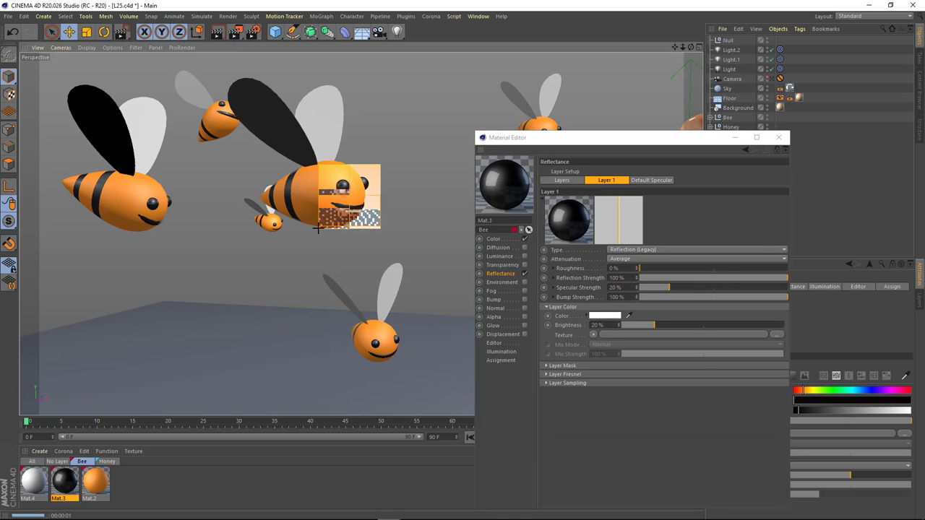
left_click(493, 239)
left_click(778, 137)
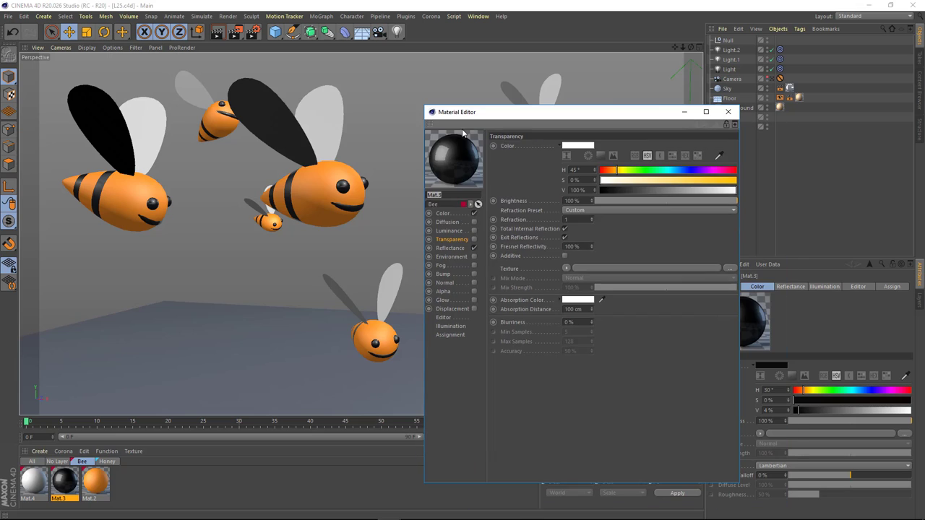
- In Mat.4, disable Color, enable Luminance at 65% and Transparency at 87% with refraction 1
double_click(30, 483)
left_click_drag(296, 63, 576, 73)
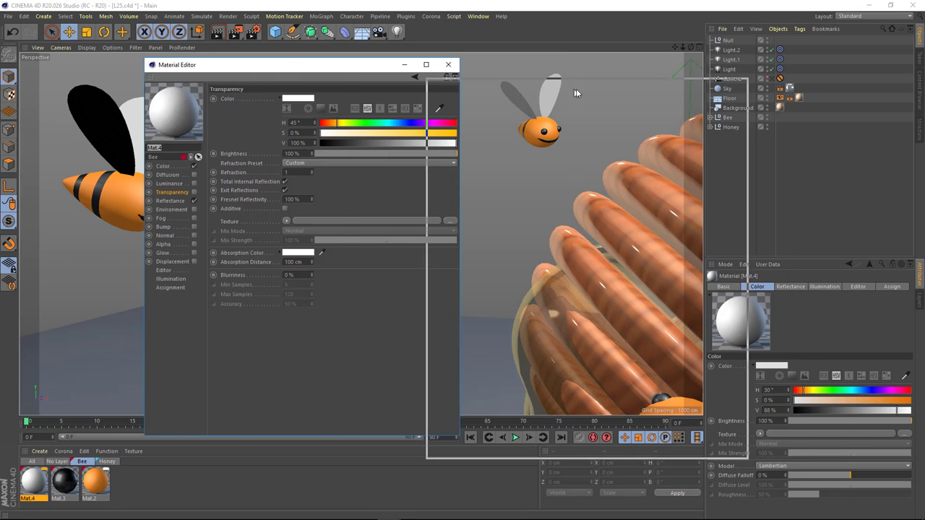
left_click(454, 192)
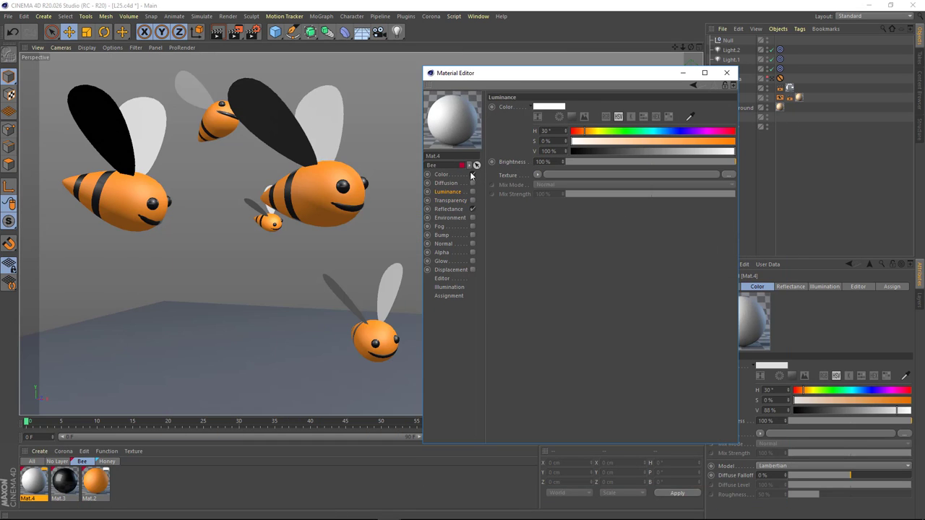
left_click(474, 174)
left_click(473, 192)
type("65")
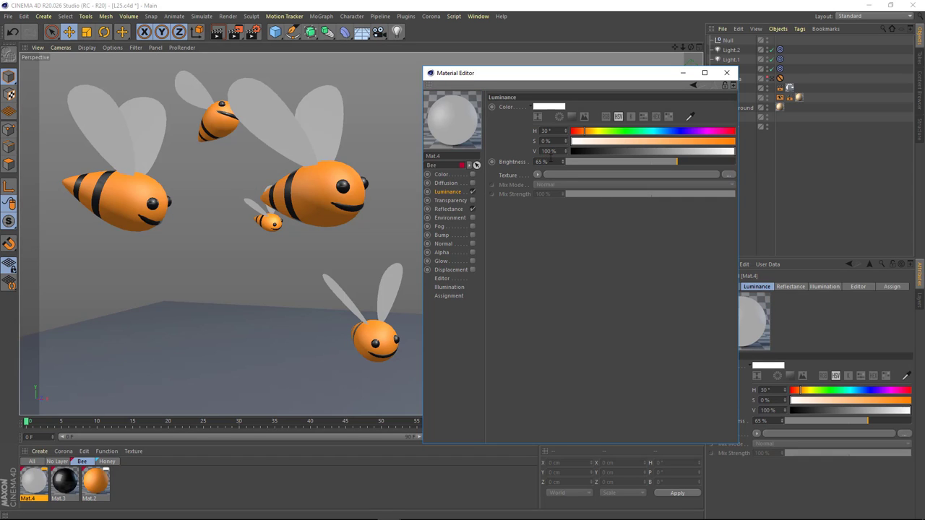
left_click(462, 200)
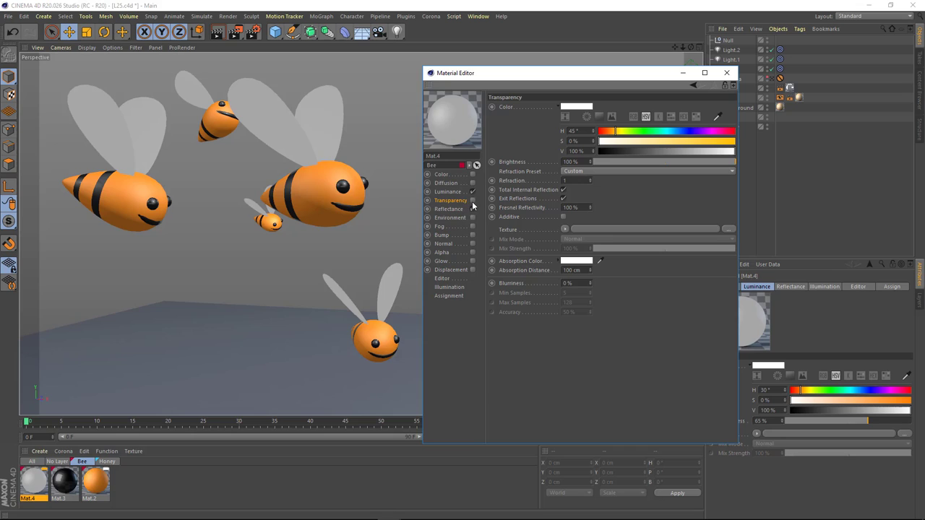
left_click(472, 200)
key("Return")
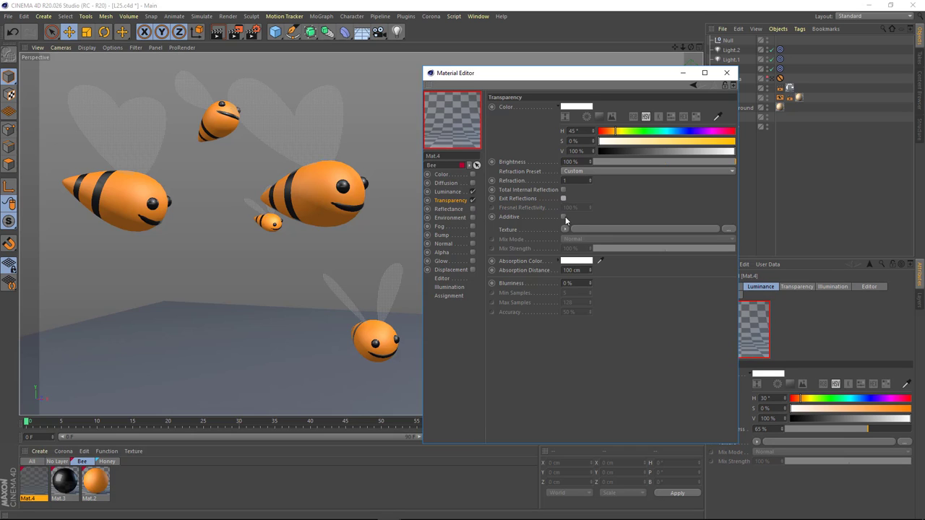
type("87")
key("Return")
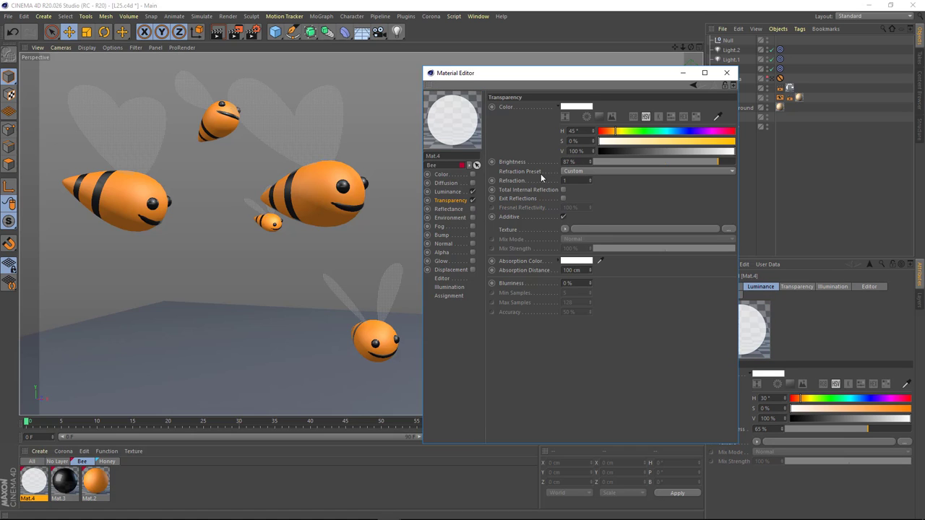
left_click(342, 110)
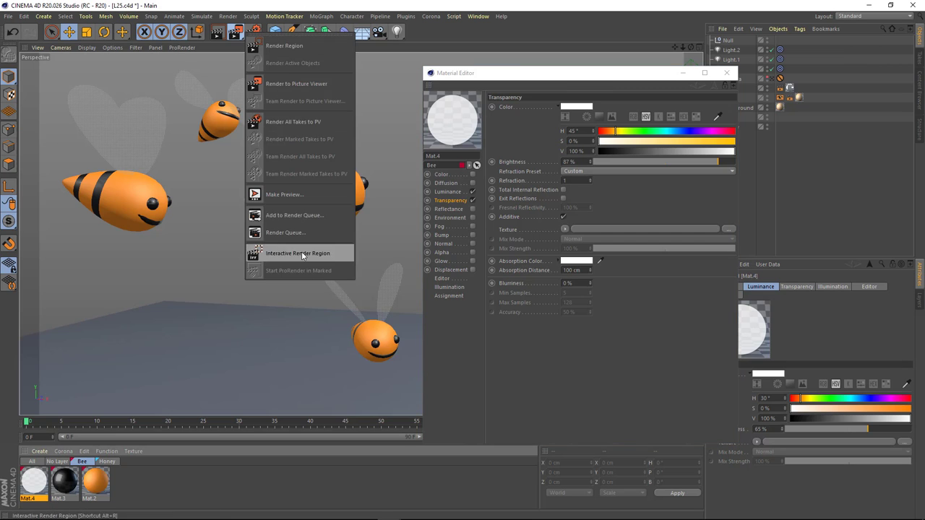
- Check the wings in an Interactive Render Region around the bees, then turn it off and close the Material Editor
left_click_drag(235, 35, 301, 252)
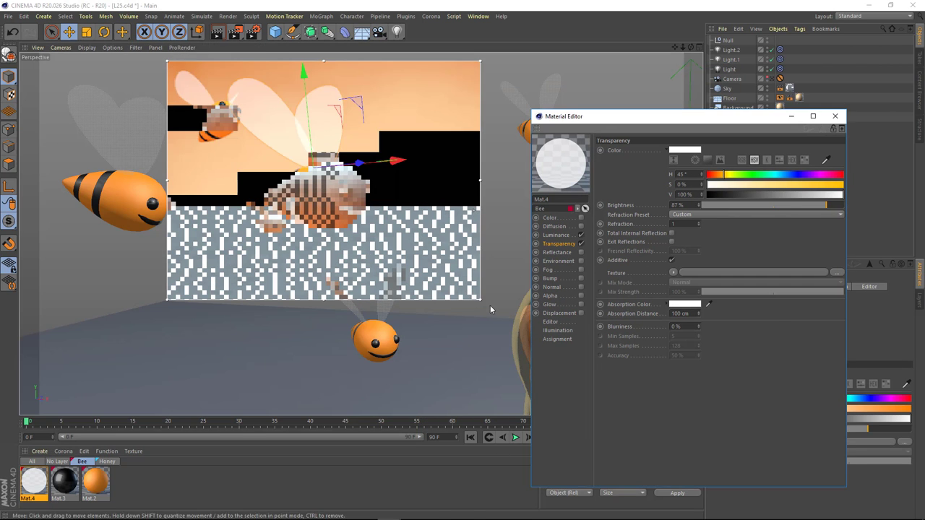
left_click_drag(490, 305, 442, 299)
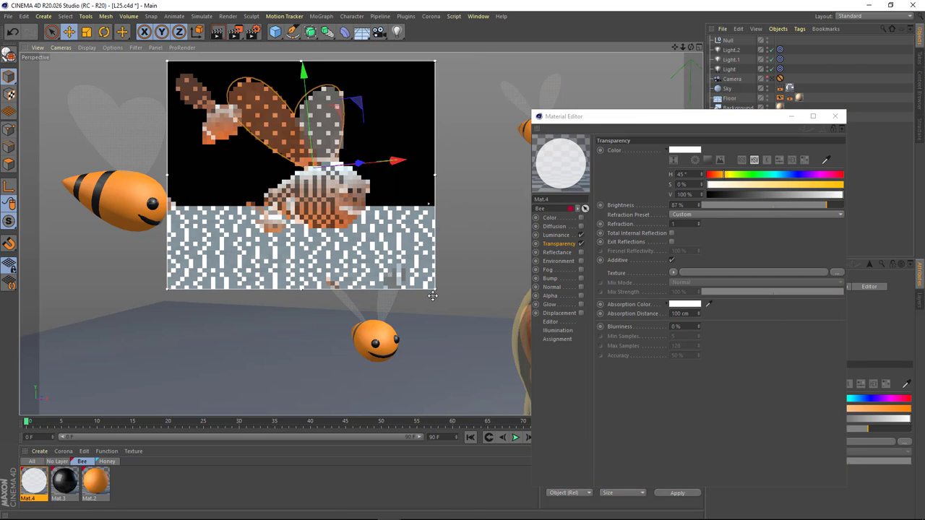
left_click_drag(578, 116, 556, 121)
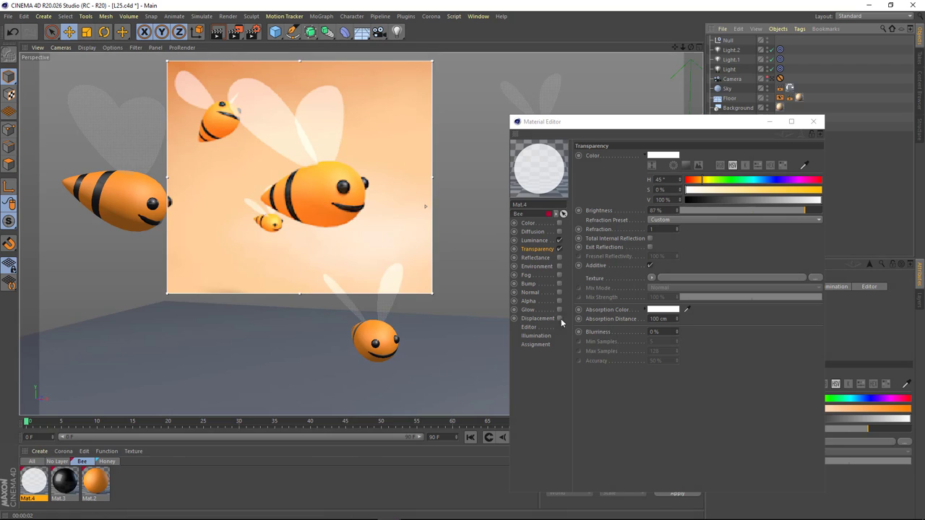
scroll(314, 178, "up", 2)
scroll(307, 185, "up", 2)
scroll(298, 192, "up", 2)
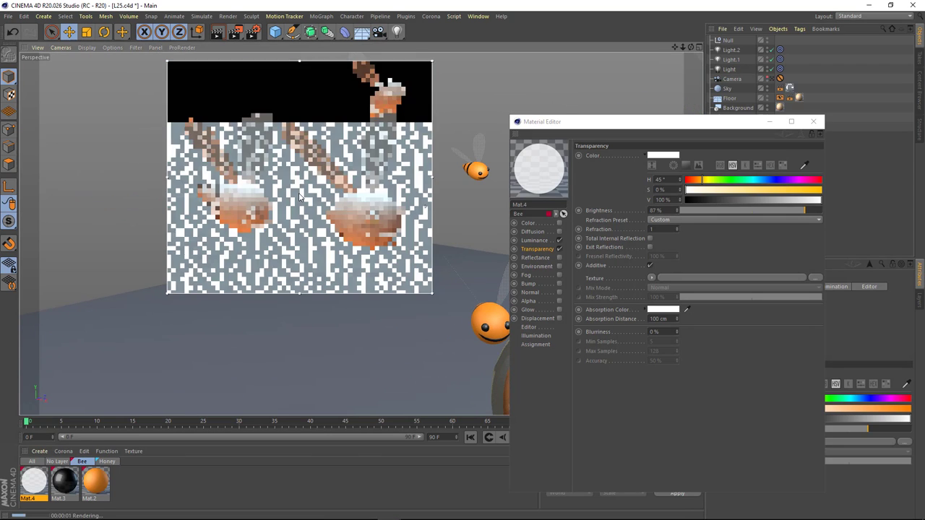
mouse_move(331, 167)
left_mouse_down("alt")
mouse_move(460, 171)
mouse_move(380, 202)
mouse_move(441, 272)
mouse_move(329, 223)
left_mouse_up("alt")
scroll(379, 202, "down", 3)
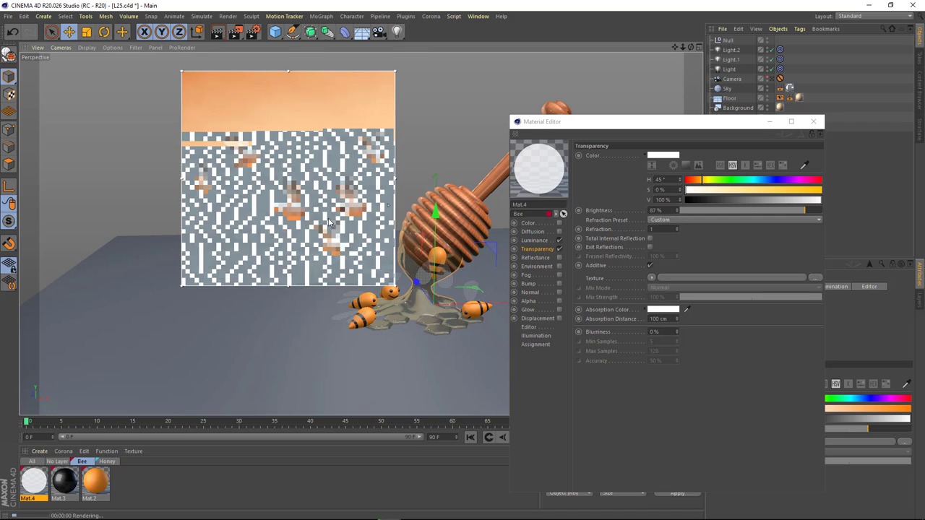
left_click(235, 32)
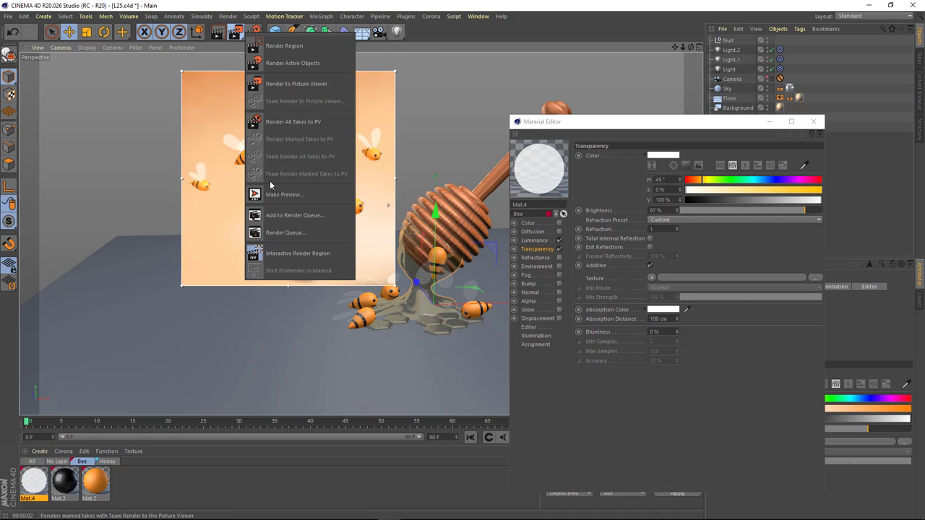
left_click(290, 253)
left_click(813, 122)
- Switch to the scene camera and add a Plane primitive
left_click(771, 79)
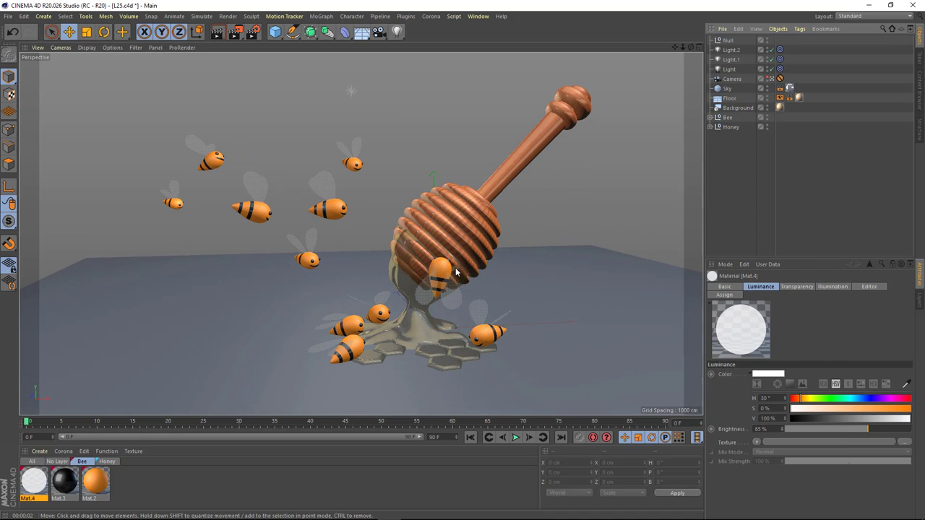
left_click(275, 32)
left_click(359, 66)
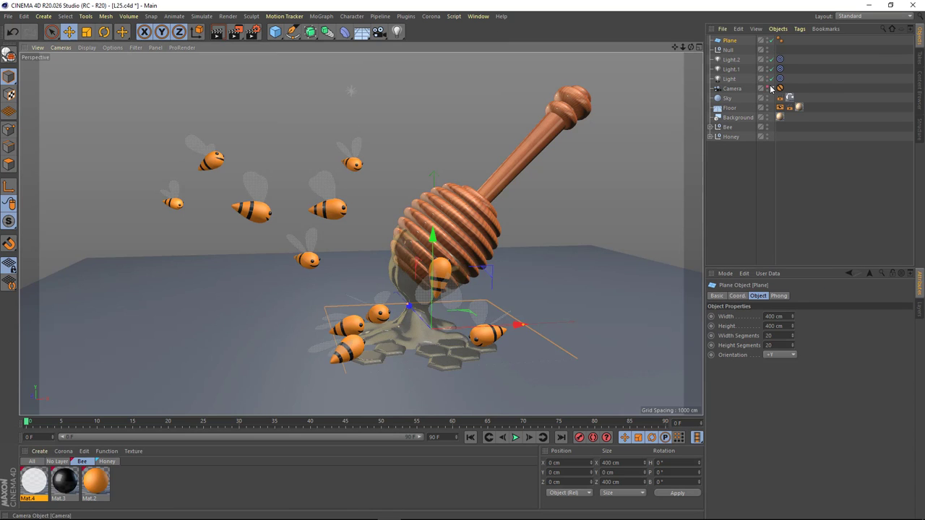
mouse_move(433, 275)
left_mouse_down("alt")
mouse_move(453, 263)
mouse_move(355, 279)
mouse_move(312, 238)
left_mouse_up("alt")
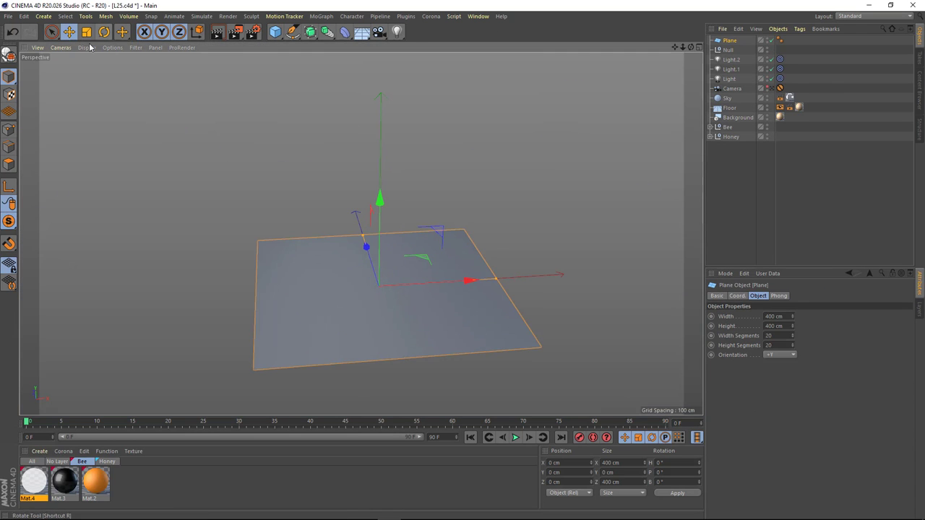
- Give the plane 8 width segments and 2 height segments
type("2")
key("Tab")
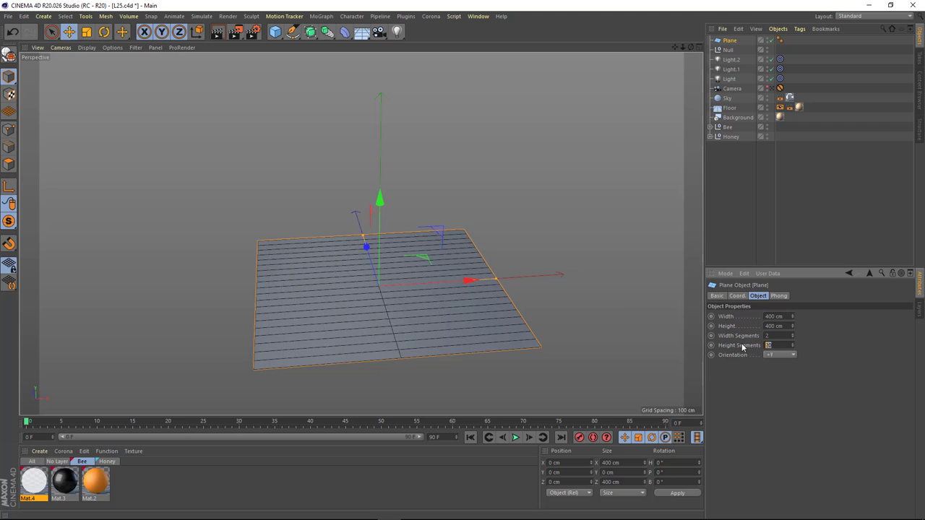
type("8")
key("Return")
mouse_move(359, 301)
left_mouse_down("alt")
mouse_move(324, 180)
mouse_move(336, 199)
mouse_move(468, 270)
left_mouse_up("alt")
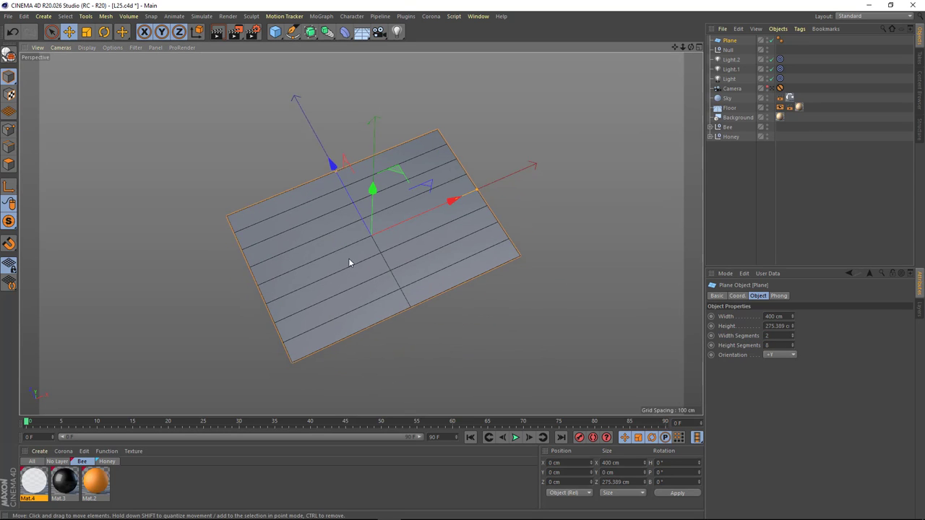
type("8")
key("Tab")
type("2")
key("Return")
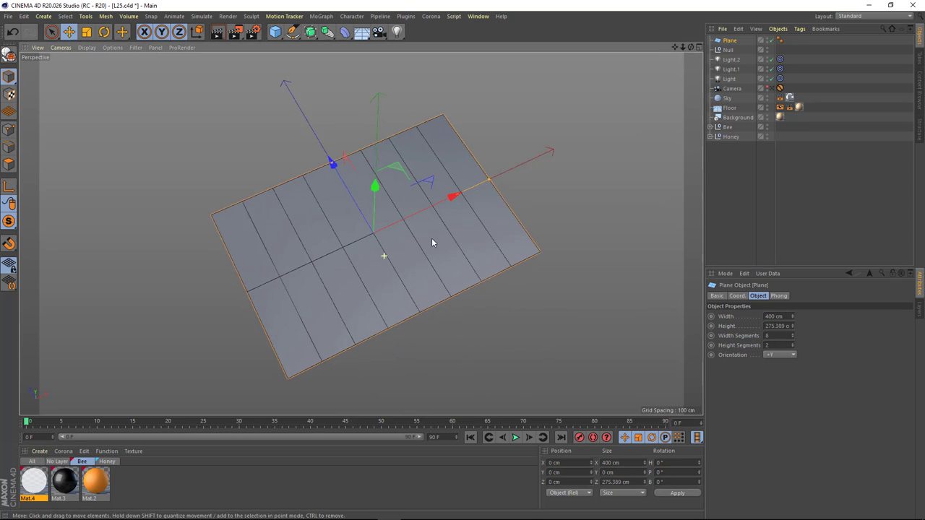
left_click_drag(432, 238, 373, 224, "alt")
- Make the plane editable and weld the right and bottom-left corner points to their neighbours
left_click(9, 56)
left_click(9, 130)
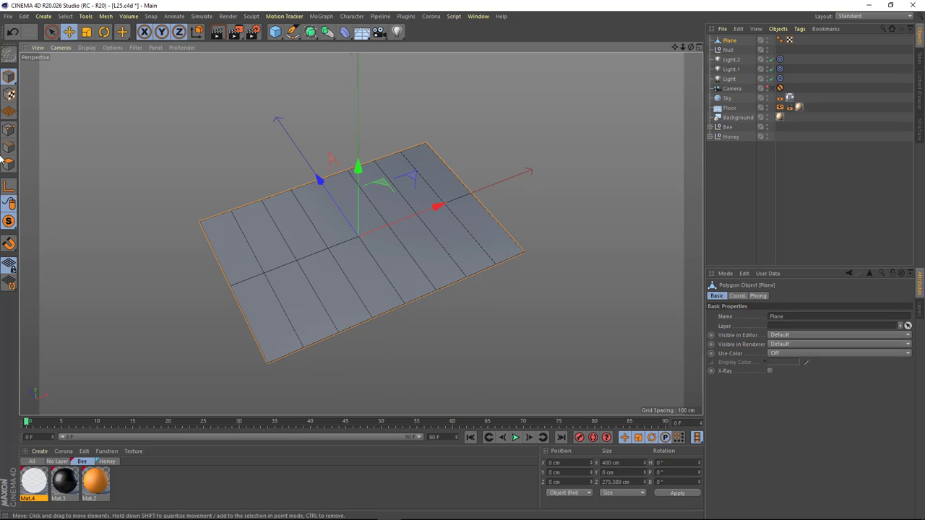
right_click(264, 112)
left_click(289, 302)
left_click_drag(416, 167, 414, 168, "alt")
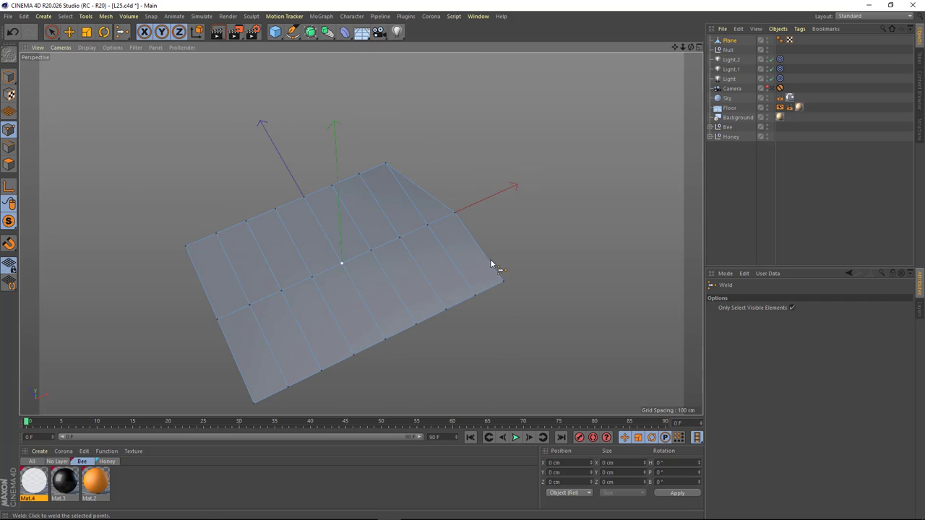
left_click(455, 215)
left_click(283, 367)
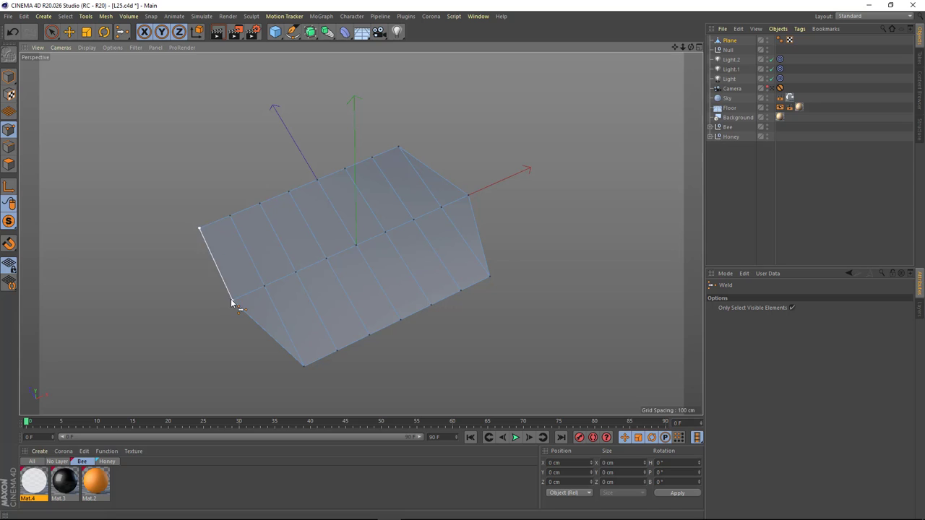
- Scale, squash and lower the plane's outer edges into a tapered, curved leaf outline
key("e")
key("Return")
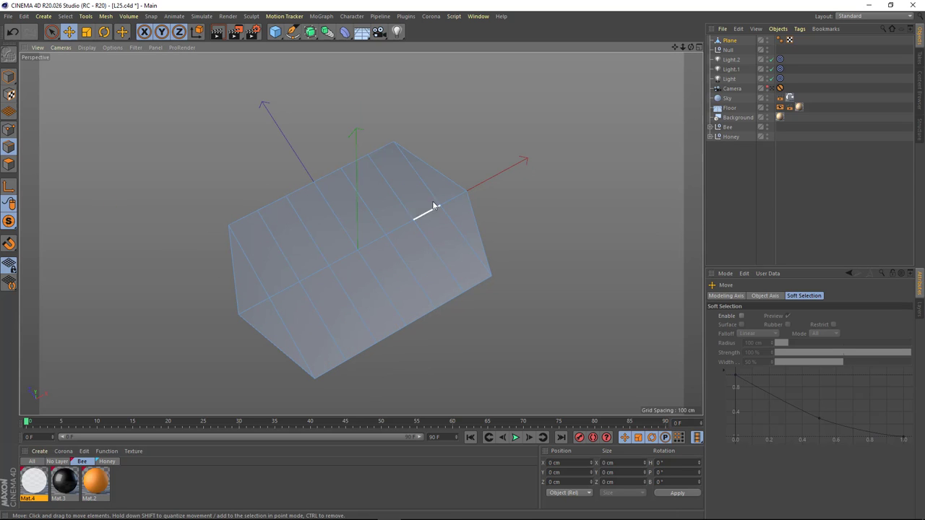
left_click(430, 196)
key("t")
mouse_move(460, 260)
left_mouse_down()
mouse_move(399, 168)
mouse_move(304, 193)
mouse_move(268, 227)
left_mouse_up()
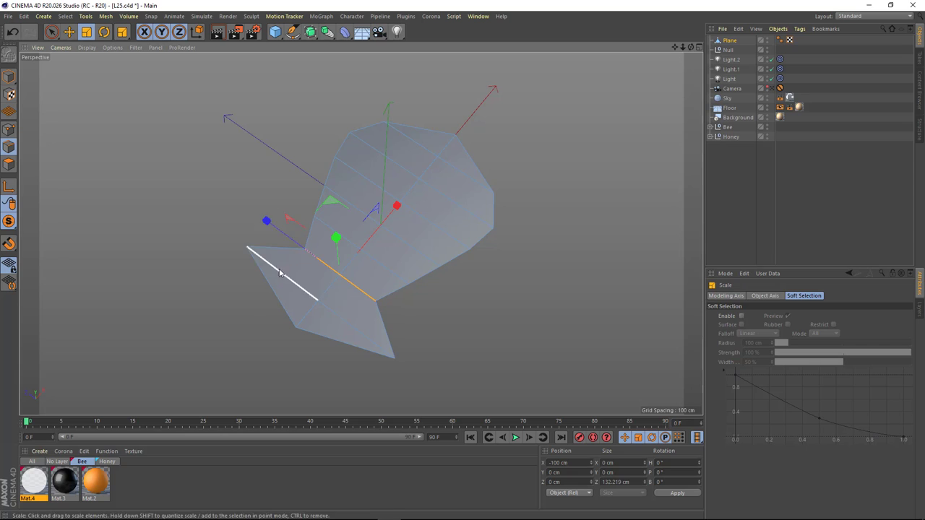
mouse_move(264, 271)
left_mouse_down()
mouse_move(298, 289)
mouse_move(102, 183)
left_mouse_up()
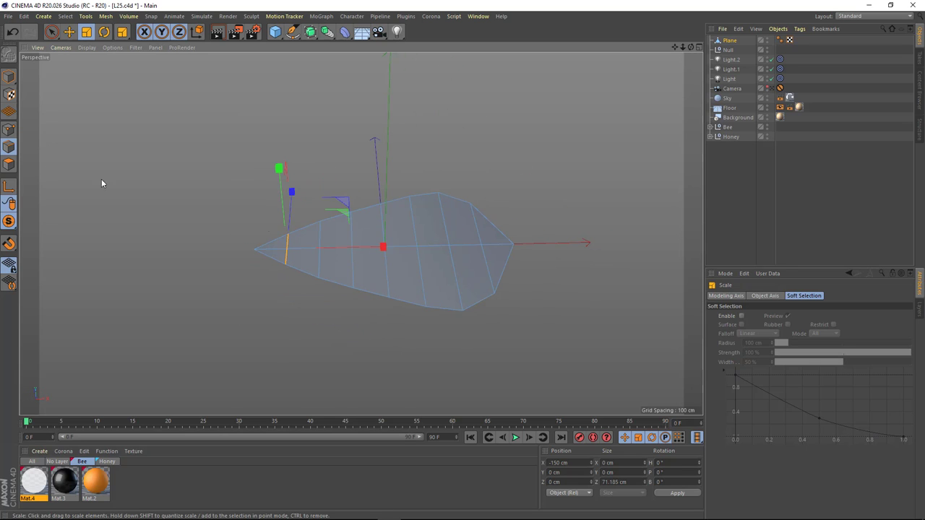
mouse_move(305, 251)
left_mouse_down("alt")
mouse_move(362, 257)
mouse_move(361, 184)
mouse_move(361, 209)
left_mouse_up("alt")
mouse_move(309, 293)
left_mouse_down("alt")
mouse_move(273, 229)
mouse_move(299, 296)
mouse_move(289, 258)
left_mouse_up("alt")
- Edge Slide the short edge near the tip toward the point of the leaf
left_click(289, 254)
right_click(290, 258)
left_click(293, 306)
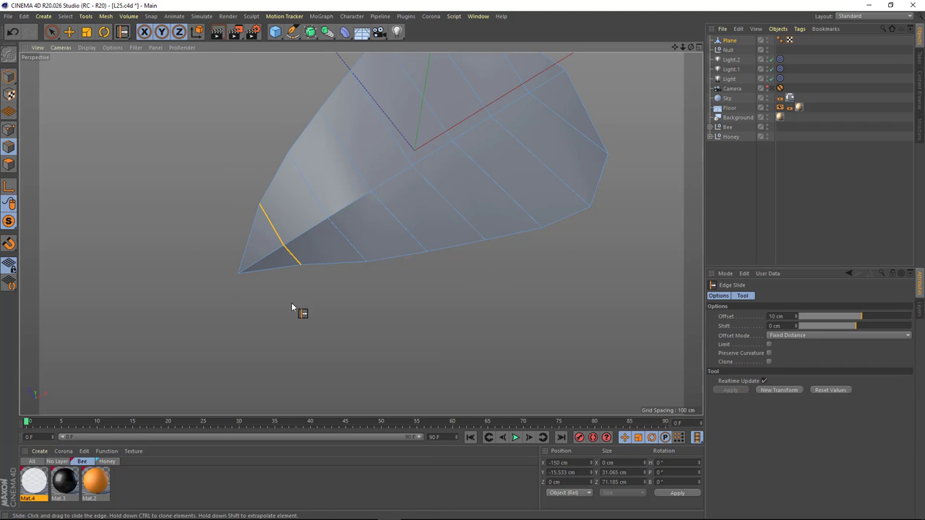
left_click_drag(292, 307, 264, 244)
mouse_move(409, 177)
left_mouse_down("alt")
mouse_move(408, 219)
mouse_move(392, 223)
mouse_move(104, 138)
left_mouse_up("alt")
- Return to object mode and add a Bend deformer
key("e")
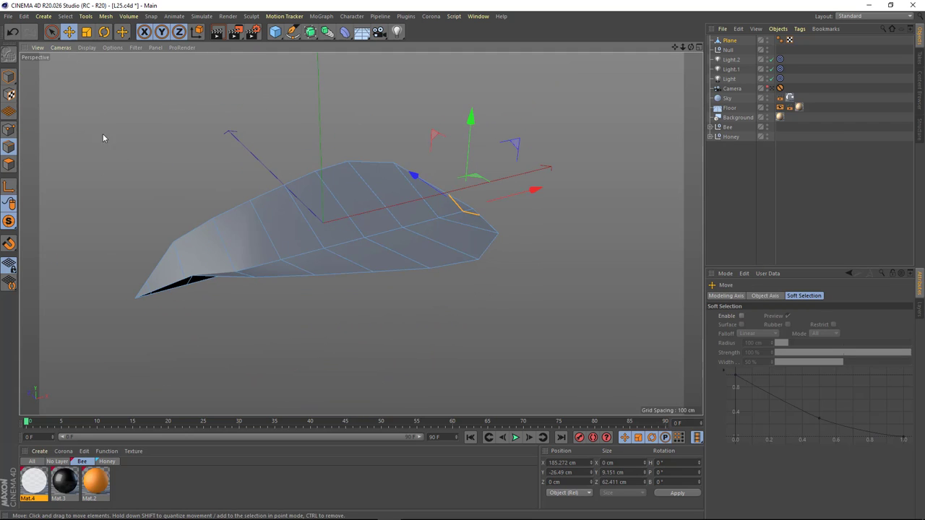
left_click(9, 76)
left_click(345, 32)
left_click(354, 46, "shift")
- Parent the Bend under the Plane at B -90°, resize it to 51 cm wide, bend -72°, keeping Y-axis length
left_click_drag(390, 93, 373, 225, "alt")
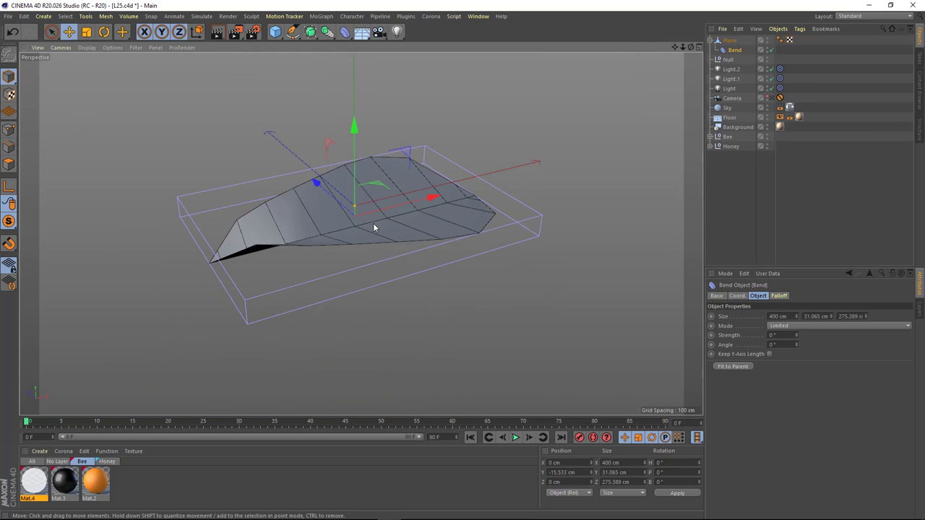
key("r")
mouse_move(339, 181)
left_mouse_down()
mouse_move(307, 248)
mouse_move(311, 263)
left_mouse_up()
left_click(734, 50)
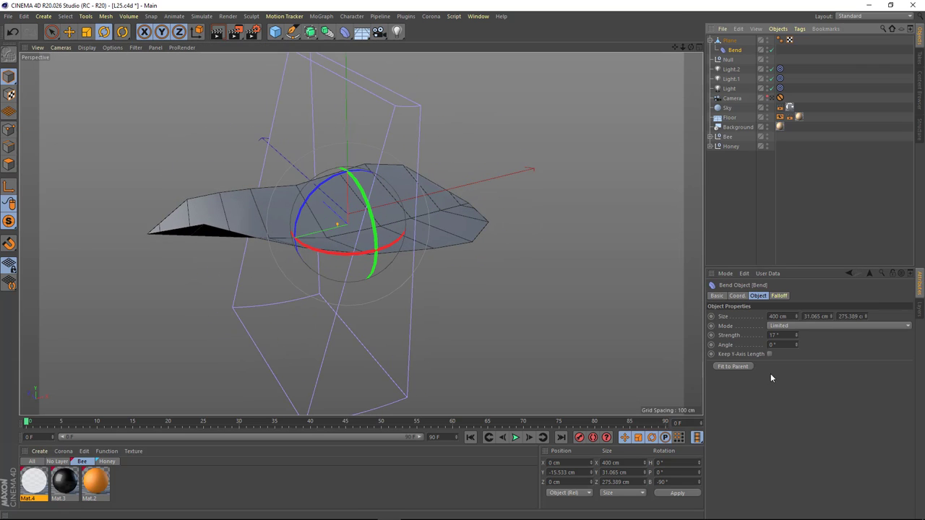
left_click_drag(833, 317, 752, 318)
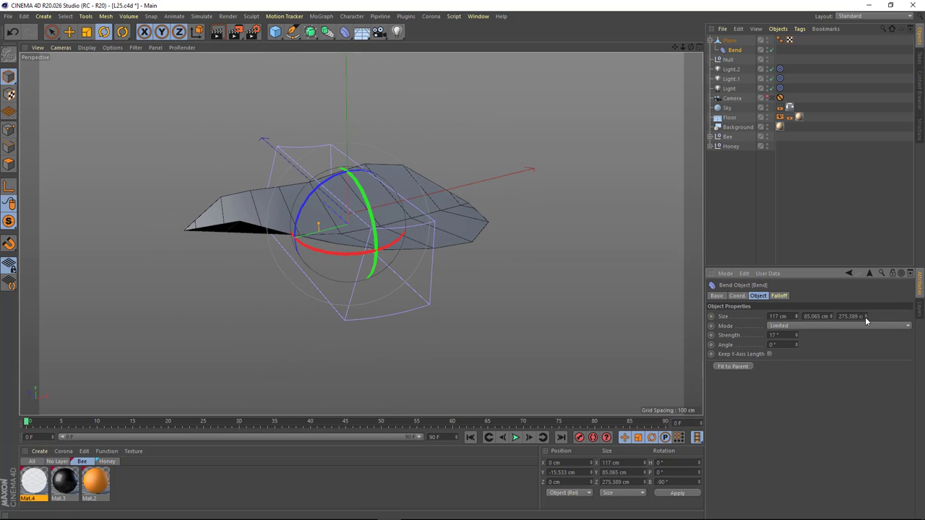
mouse_move(831, 316)
left_mouse_down()
mouse_move(797, 337)
mouse_move(403, 270)
left_mouse_up()
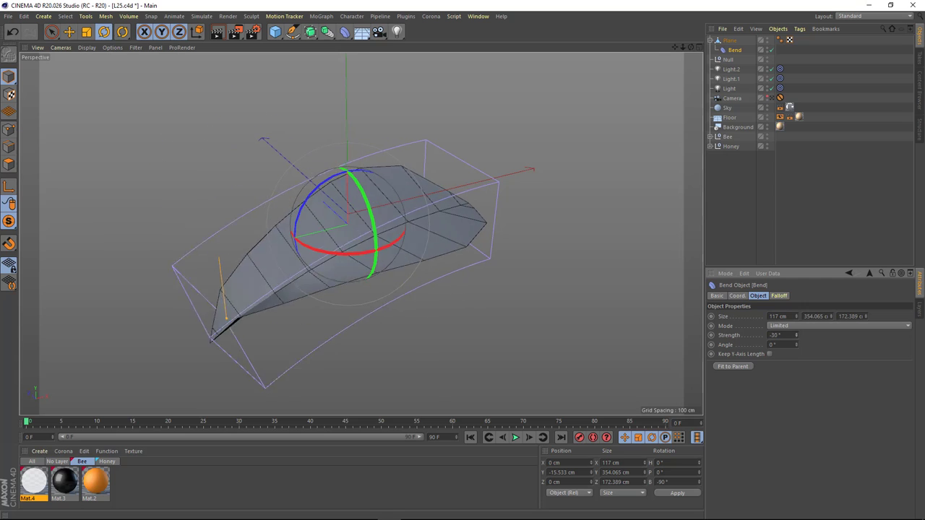
mouse_move(796, 317)
left_mouse_down()
mouse_move(772, 346)
mouse_move(396, 199)
mouse_move(413, 214)
left_mouse_up()
left_click(769, 354)
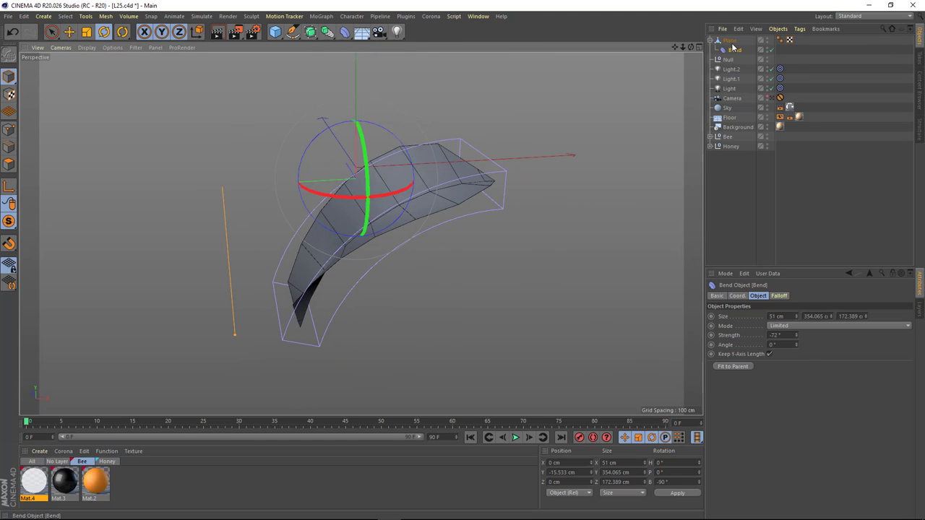
- Put the Plane inside a Subdivision Surface and make it one editable mesh
left_click(390, 173)
left_click(311, 32, "alt")
left_click_drag(511, 170, 413, 202, "alt")
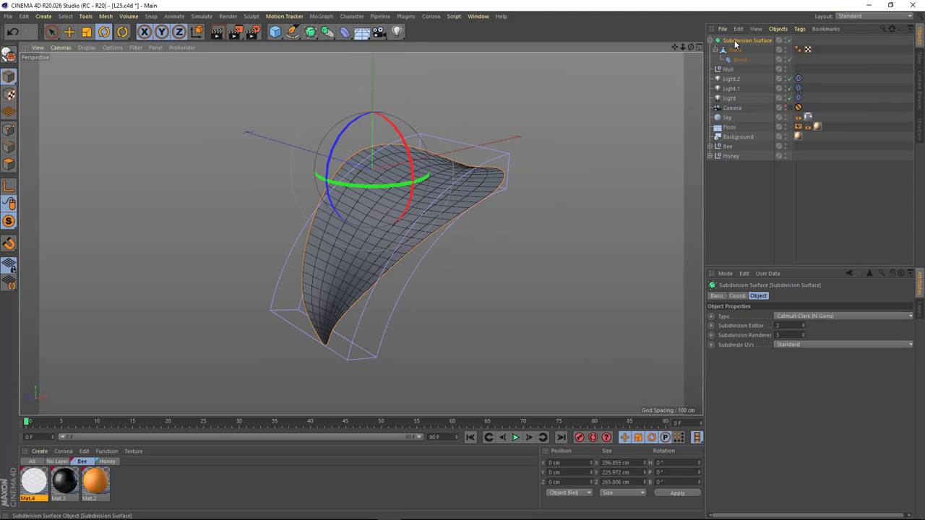
key("c")
- Shift the leaf along X using the four-viewport layout
mouse_move(503, 153)
left_mouse_down("alt")
mouse_move(402, 209)
mouse_move(448, 203)
mouse_move(384, 187)
left_mouse_up("alt")
key("e")
middle_click(385, 187)
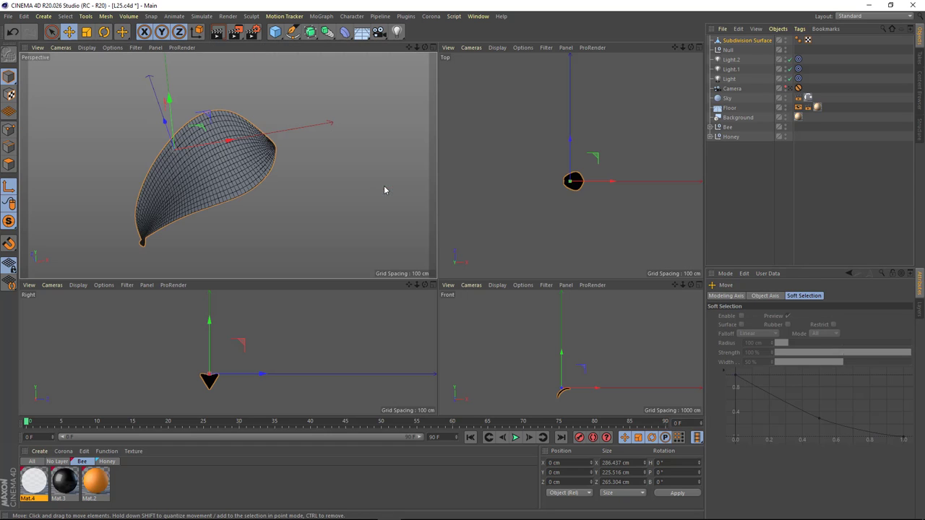
key("o")
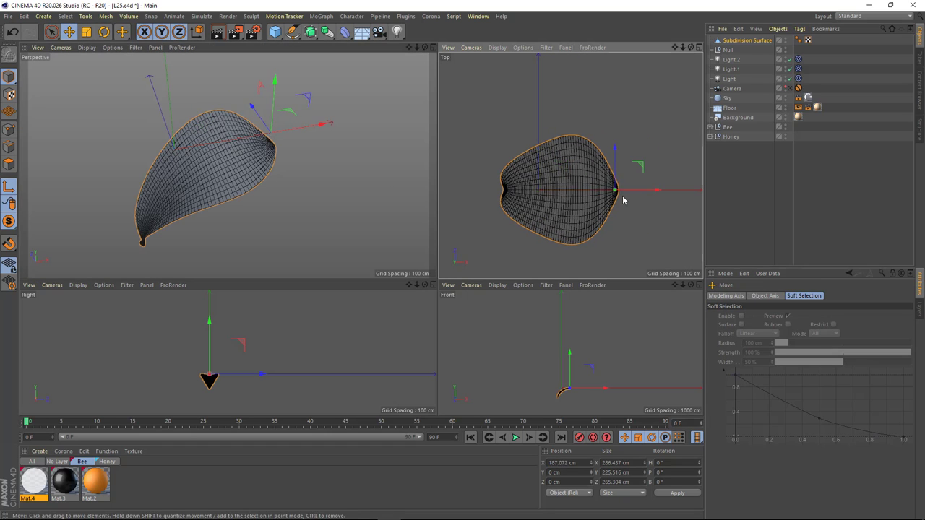
scroll(623, 200, "up", 5)
left_click_drag(626, 180, 644, 182)
scroll(571, 313, "up", 5)
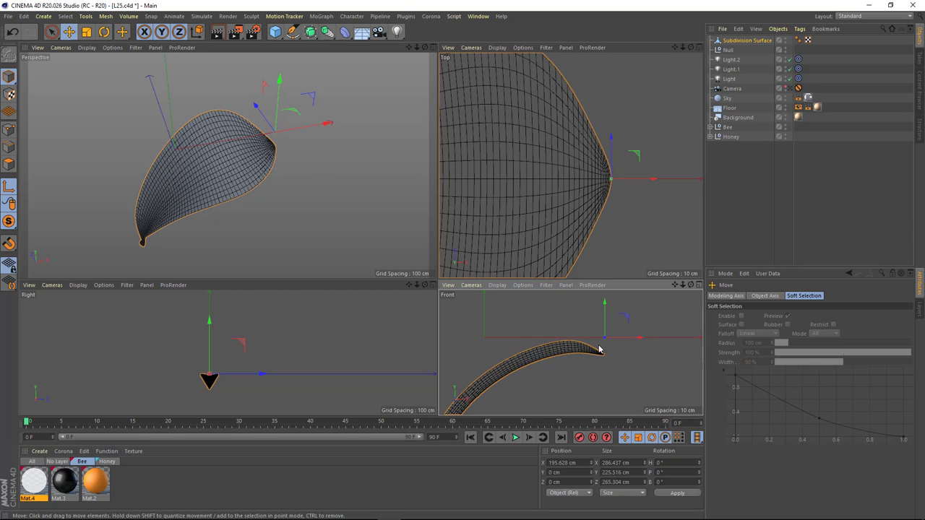
scroll(571, 313, "up", 3)
- Scale the leaf down to about 43% beside the honey dipper's handle
middle_click(248, 183)
mouse_move(248, 184)
left_mouse_down("alt")
mouse_move(414, 215)
mouse_move(199, 194)
mouse_move(342, 211)
left_mouse_up("alt")
key("n")
key("a")
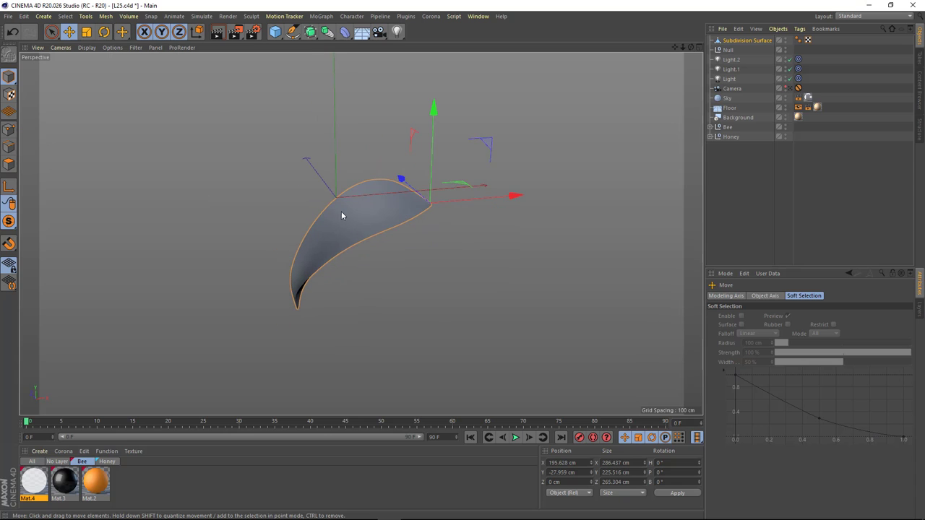
left_click(9, 221)
left_click(44, 232)
left_click_drag(638, 138, 445, 273, "alt")
key("t")
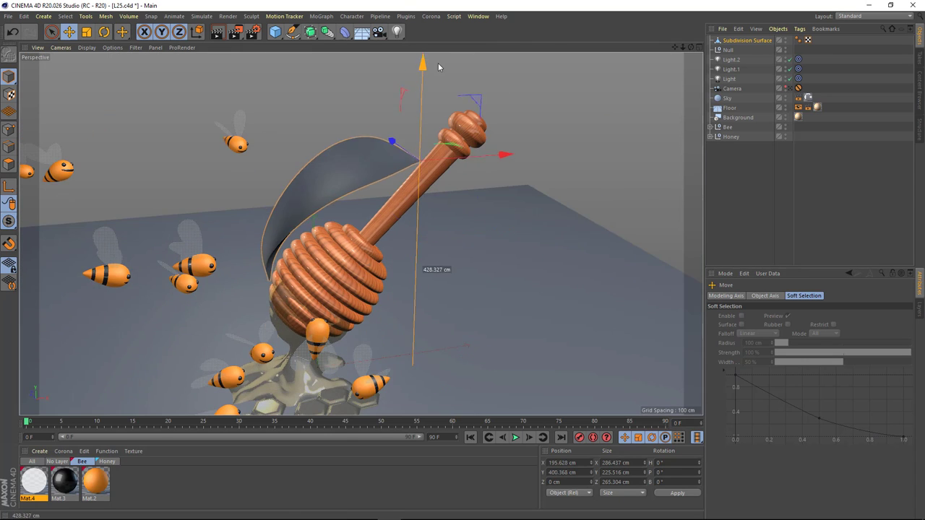
mouse_move(438, 62)
left_mouse_down("alt")
mouse_move(435, 151)
mouse_move(330, 211)
mouse_move(424, 229)
left_mouse_up("alt")
- Create a new material with a green colour of H 78°, S 70%
key("e")
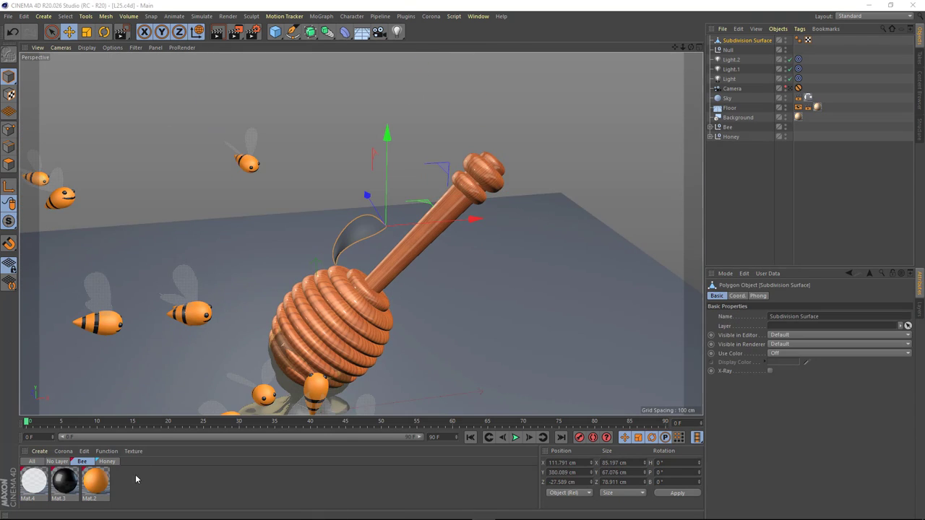
double_click(135, 474)
double_click(34, 482)
left_click_drag(329, 73, 712, 69)
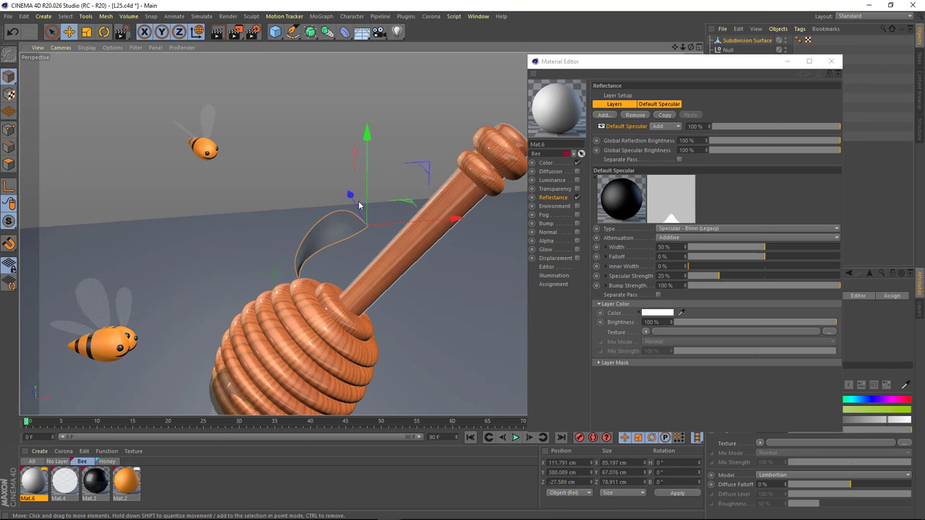
left_click_drag(359, 200, 367, 240, "alt")
left_click(569, 164)
left_click(713, 119)
mouse_move(713, 130)
left_mouse_down()
mouse_move(792, 129)
mouse_move(766, 142)
left_mouse_up()
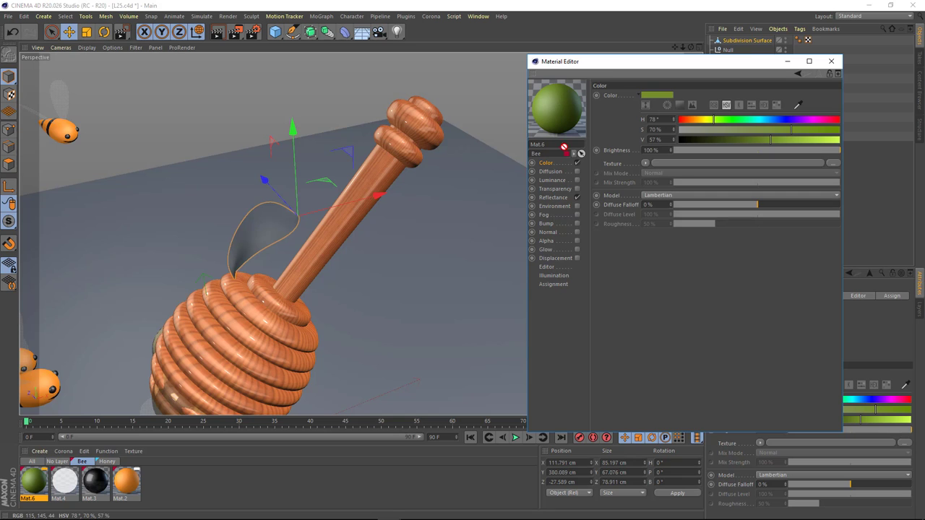
- Enable Luminance at 20% and apply the green material to the leaf
left_click(577, 180)
left_click_drag(838, 150, 705, 149)
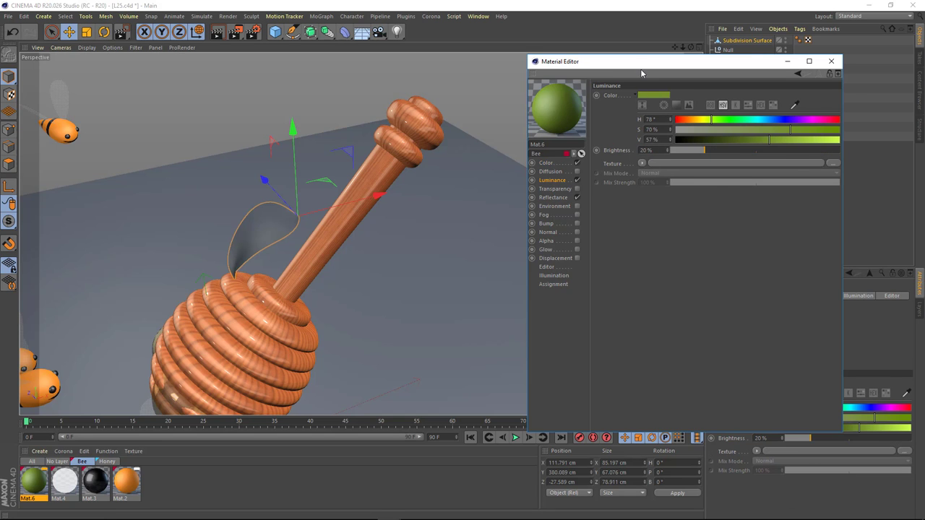
left_click_drag(641, 73, 612, 112)
left_click_drag(391, 181, 426, 213, "alt")
- Add a Reflection (Legacy) layer with pale-yellow highlights and lowered brightness
left_click(524, 236)
left_click(605, 309)
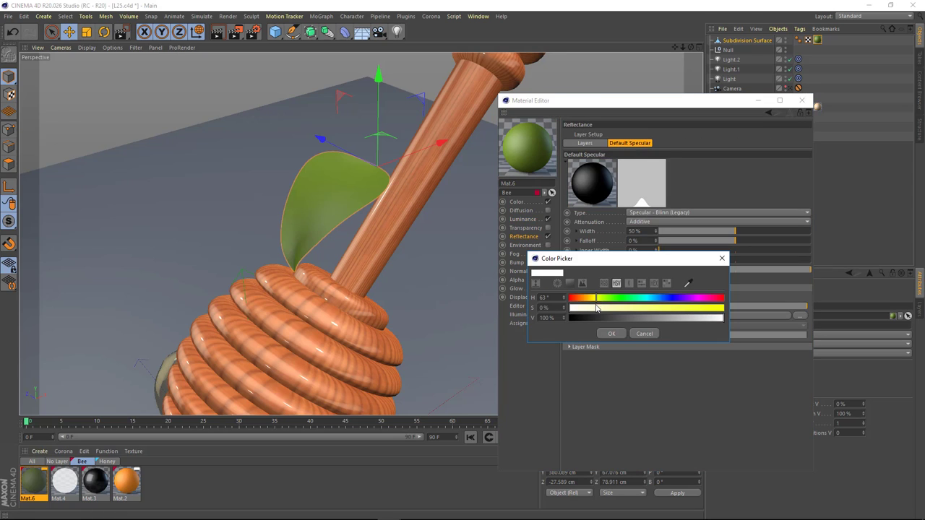
left_click(613, 336)
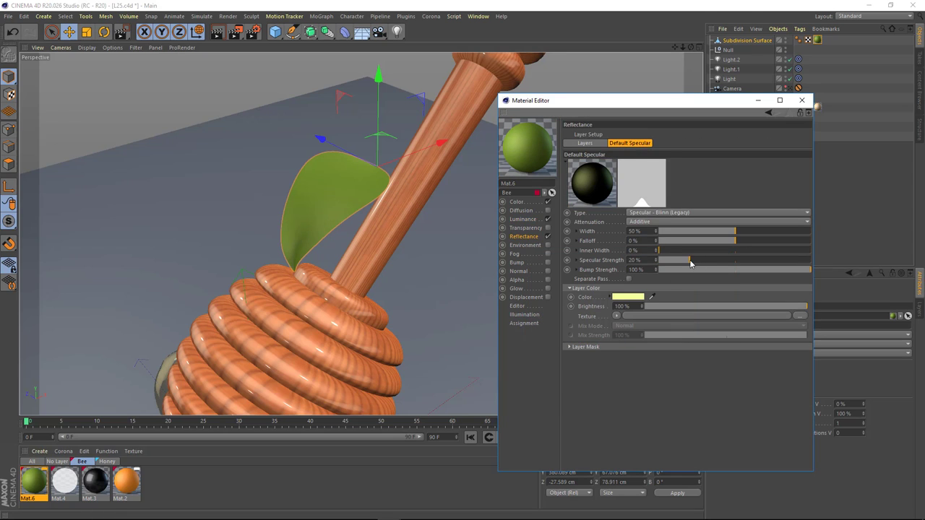
left_click(635, 312)
left_click(585, 142)
left_click(574, 154)
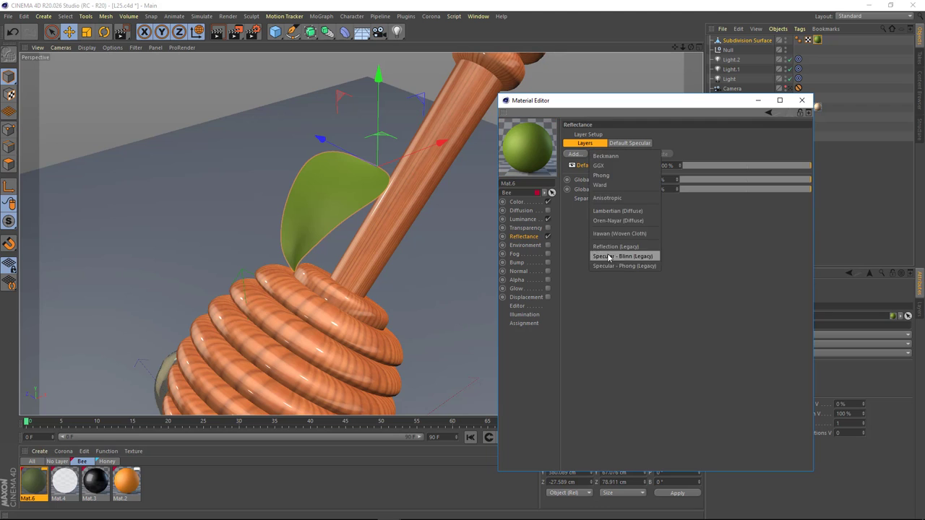
left_click(611, 254)
left_click(663, 354)
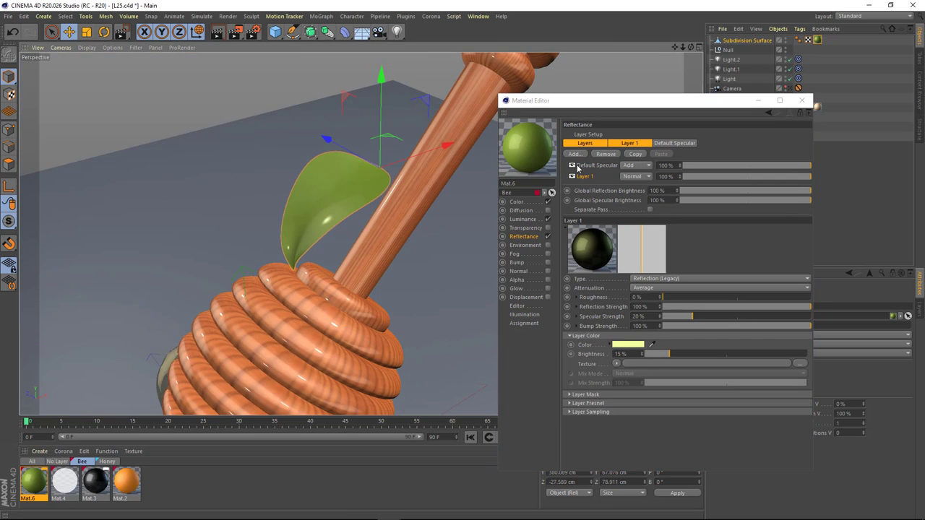
left_click(516, 202)
left_click(798, 101)
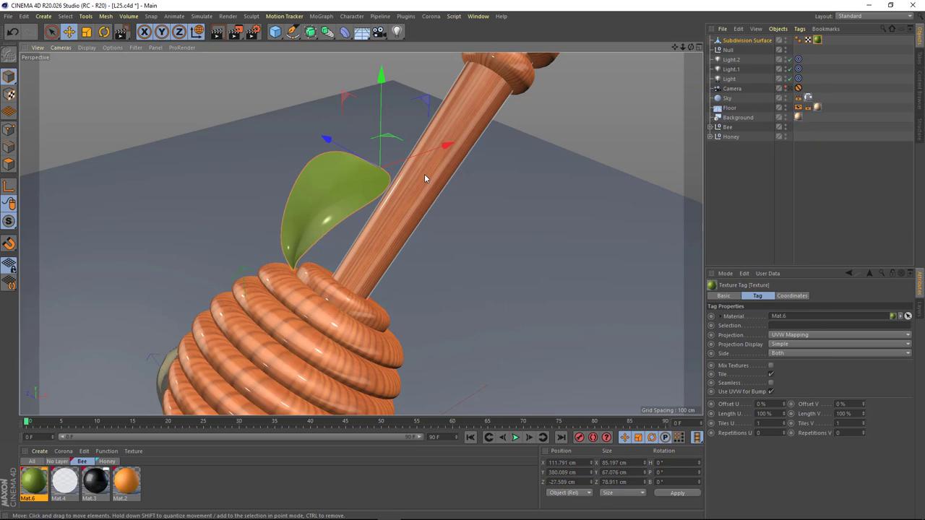
mouse_move(424, 174)
left_mouse_down("alt")
mouse_move(386, 240)
mouse_move(470, 86)
mouse_move(426, 114)
mouse_move(477, 224)
mouse_move(561, 122)
mouse_move(604, 100)
left_mouse_up("alt")
- Duplicate the leaf and rotate the copy to a new angle around the handle
key("r")
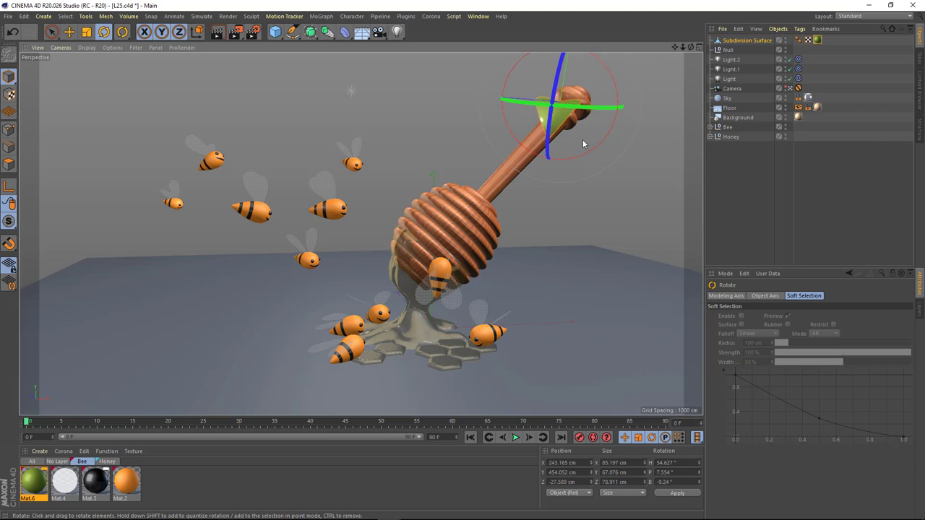
scroll(565, 141, "up", 5)
scroll(506, 188, "up", 2)
key("ctrl+c")
key("ctrl+v")
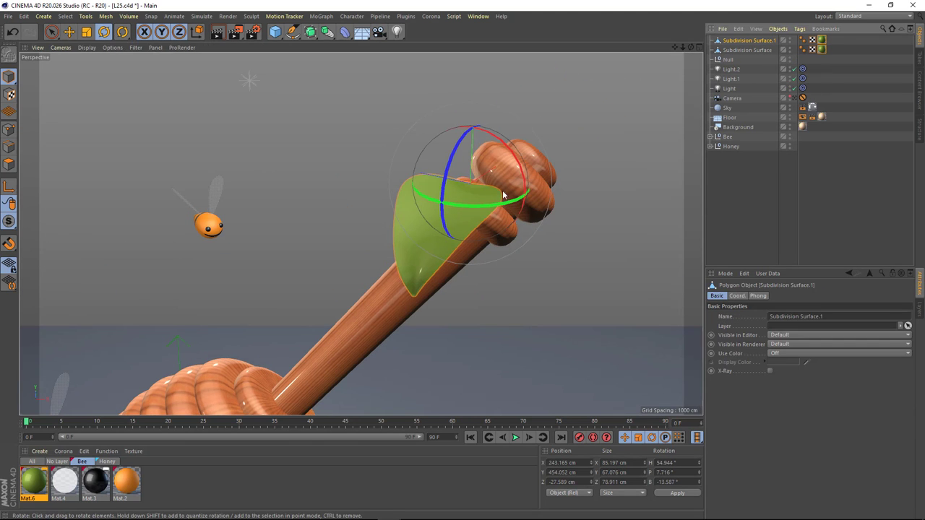
mouse_move(506, 195)
left_mouse_down()
mouse_move(476, 221)
mouse_move(401, 217)
mouse_move(401, 151)
mouse_move(516, 188)
left_mouse_up()
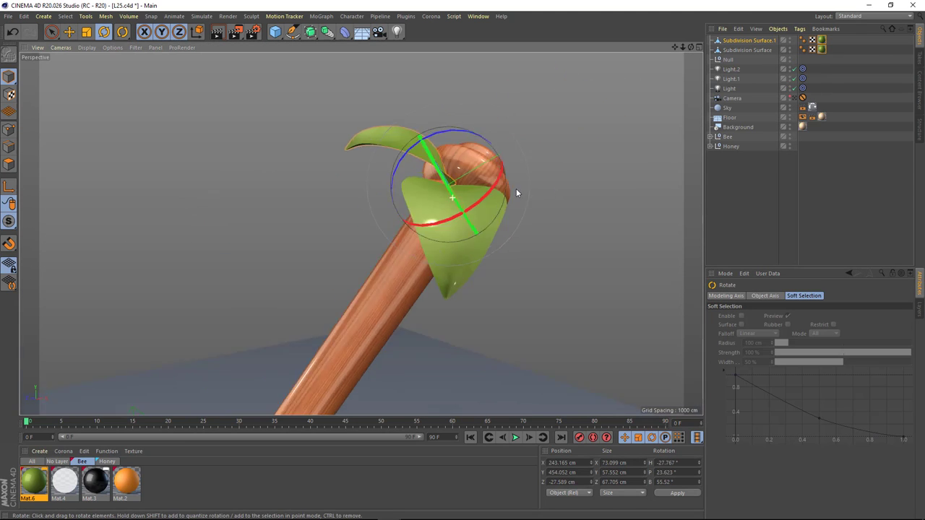
scroll(516, 189, "down", 3)
left_click(798, 99)
- Add a third leaf copy, rotating, scaling and moving it into place on the handle top
key("ctrl+c")
key("ctrl+v")
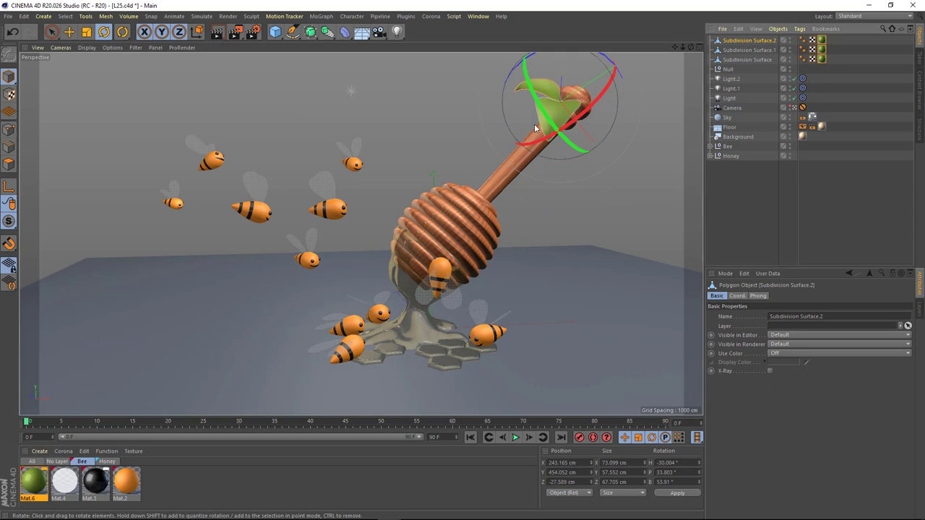
left_click_drag(534, 124, 582, 75)
key("t")
mouse_move(611, 125)
left_mouse_down()
mouse_move(634, 86)
mouse_move(491, 203)
mouse_move(477, 199)
left_mouse_up()
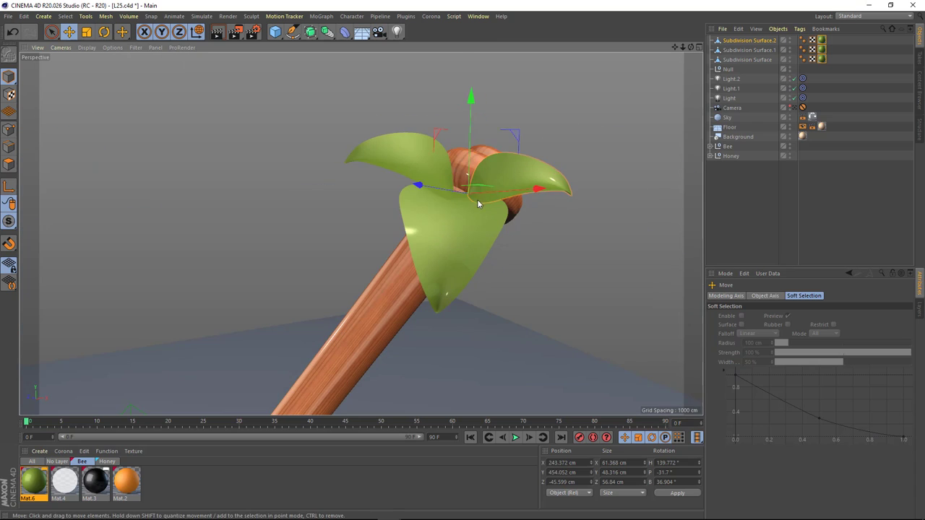
key("r")
key("e")
mouse_move(496, 231)
left_mouse_down("alt")
mouse_move(467, 136)
mouse_move(493, 195)
left_mouse_up("alt")
key("ctrl+shift+z")
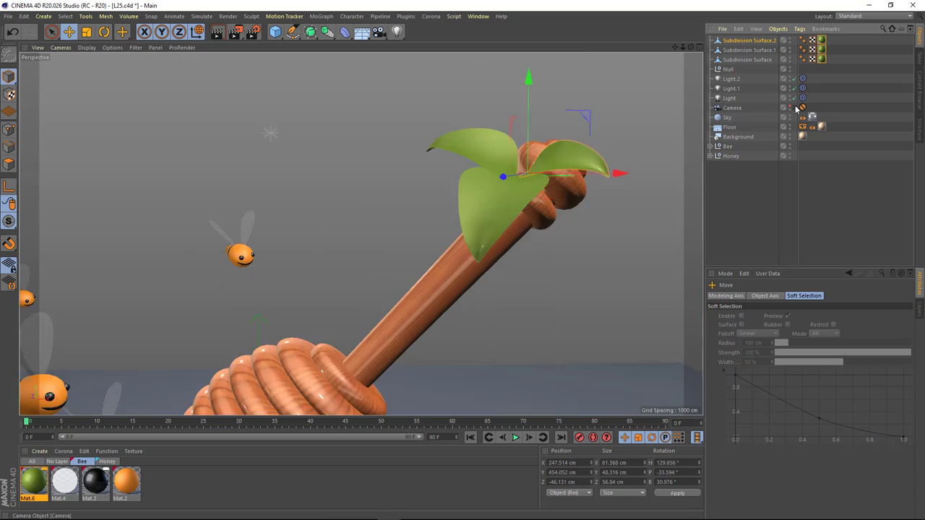
key("ctrl+shift+z")
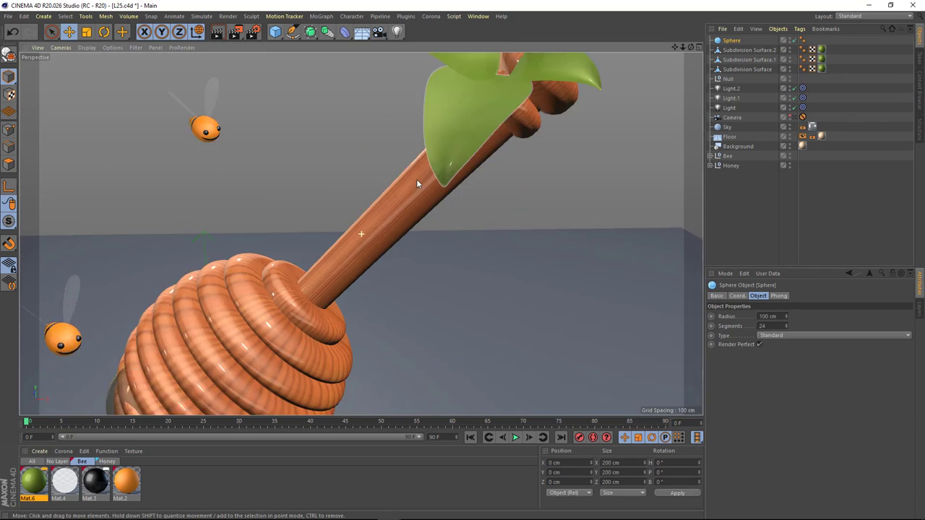
- Raise the sphere, give it the orange material, and place two duplicate berries in the cluster
mouse_move(416, 180)
left_mouse_down()
mouse_move(295, 141)
mouse_move(330, 201)
mouse_move(433, 217)
left_mouse_up()
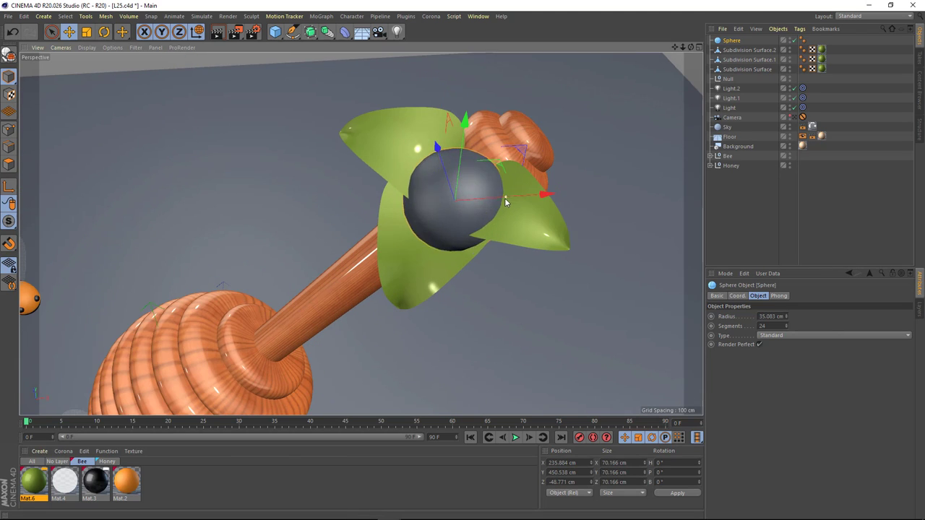
mouse_move(130, 486)
left_mouse_down()
mouse_move(454, 198)
mouse_move(439, 174)
mouse_move(503, 161)
mouse_move(463, 206)
mouse_move(448, 217)
mouse_move(438, 191)
mouse_move(475, 167)
mouse_move(467, 196)
mouse_move(506, 117)
mouse_move(434, 145)
mouse_move(425, 131)
mouse_move(435, 184)
mouse_move(456, 192)
left_mouse_up()
left_click_drag(456, 192, 470, 196, "ctrl")
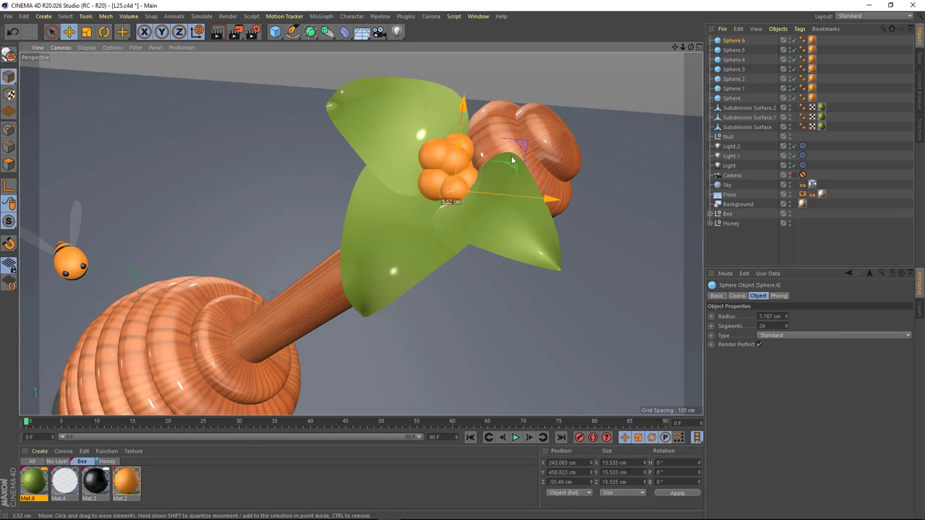
mouse_move(498, 138)
left_mouse_down("alt")
mouse_move(520, 102)
mouse_move(491, 145)
left_mouse_up("alt")
mouse_move(492, 145)
left_mouse_down("alt")
mouse_move(459, 177)
mouse_move(458, 137)
mouse_move(438, 171)
mouse_move(635, 131)
left_mouse_up("alt")
- Preview the dipper top with an Interactive Render Region (Alt+R)
scroll(438, 170, "down", 5)
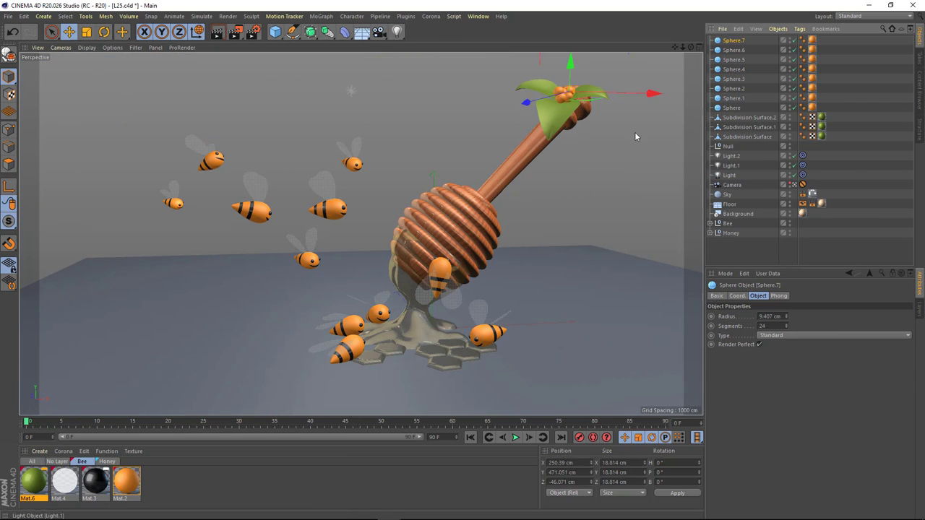
left_click(635, 134)
key("alt+r")
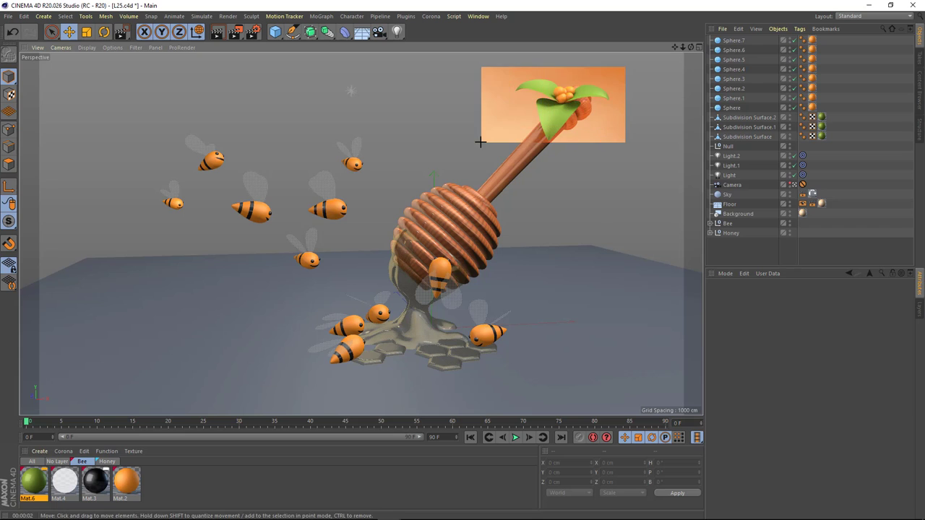
- Close the render region, create a Helix spline and scale it to about 74 cm
key("alt+r")
left_click(293, 31)
left_click(401, 80)
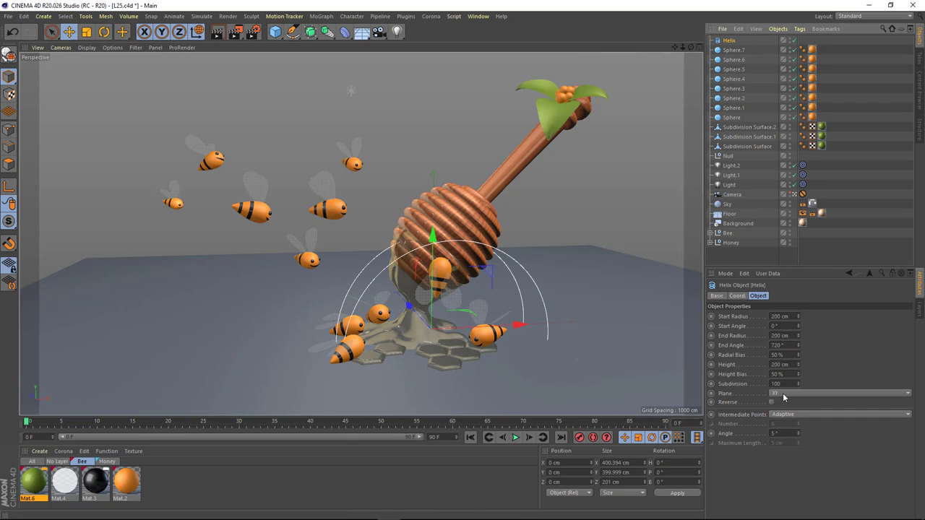
key("t")
left_click_drag(586, 245, 254, 313)
key("e")
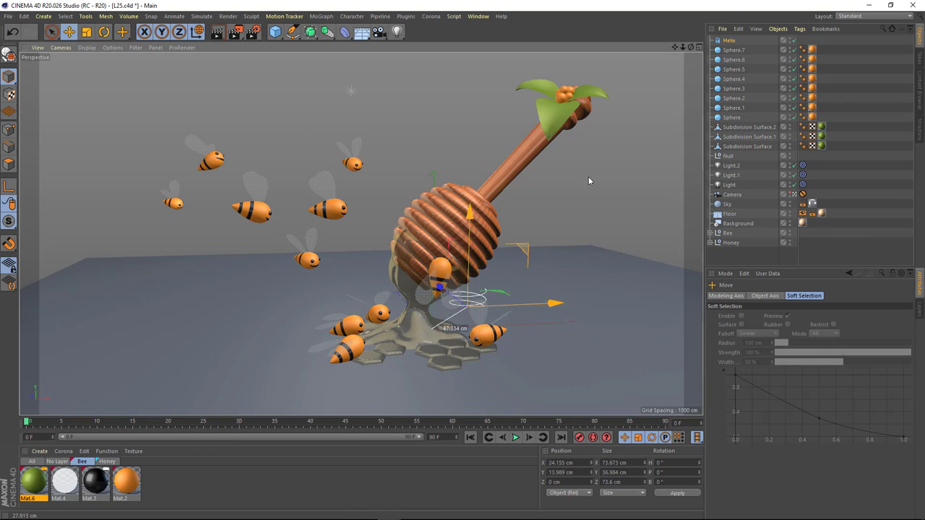
- Flip the helix upside down by 180° on B and raise it toward the leaves
left_click(728, 41)
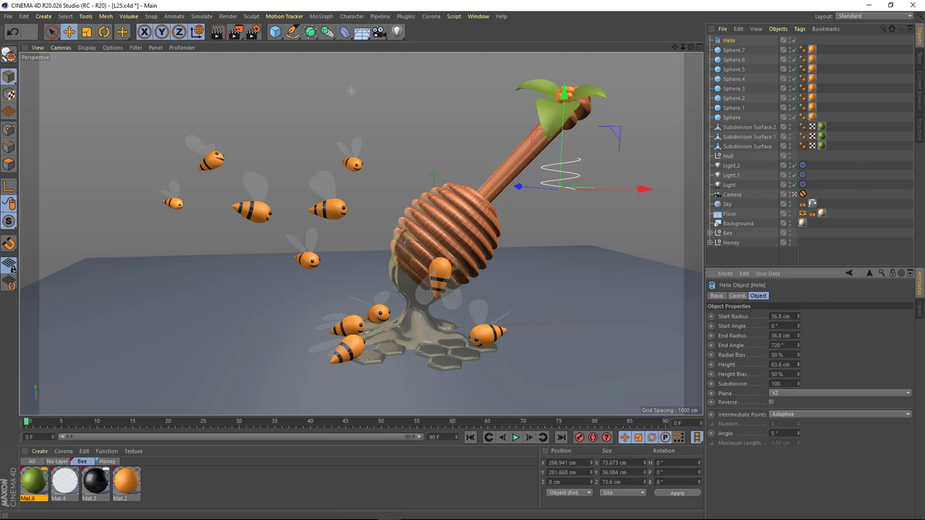
key("r")
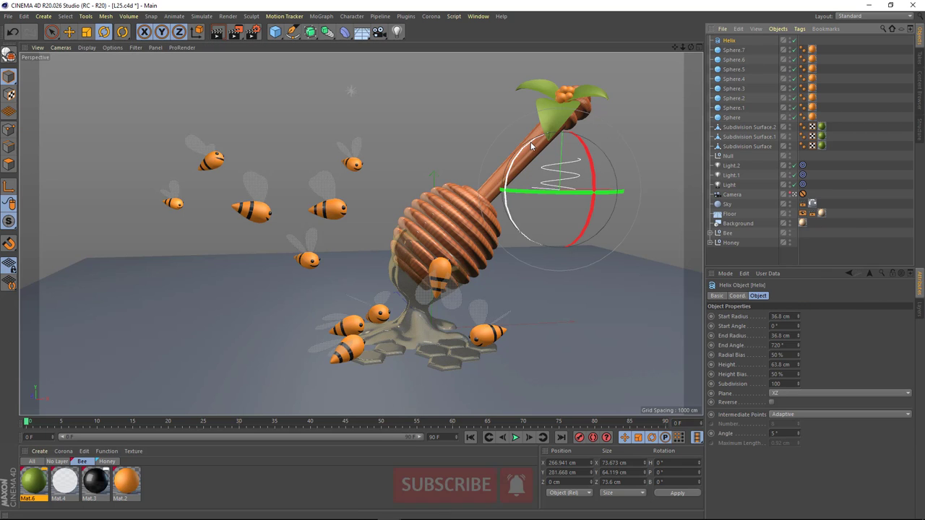
left_click_drag(591, 216, 611, 262)
key("e")
left_click_drag(615, 136, 630, 88)
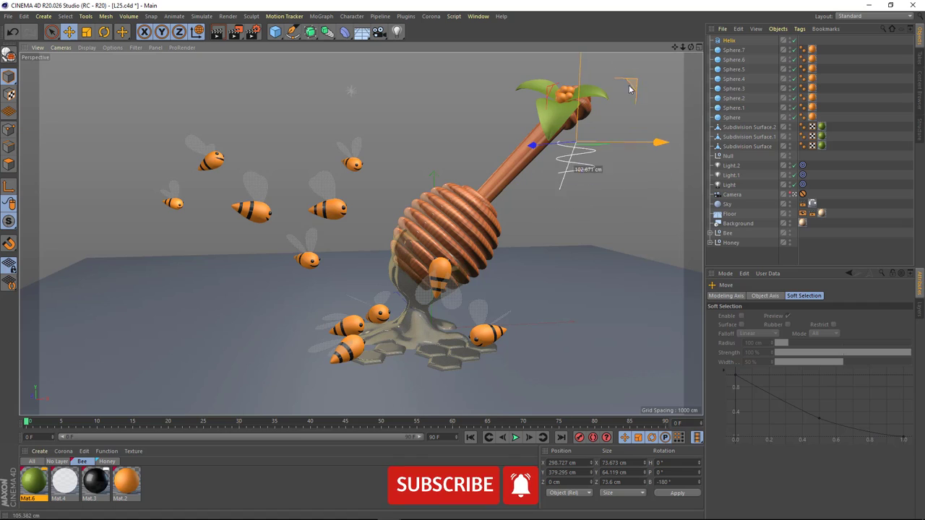
- Set helix radii to 4/9.8 cm and height 128.8 cm, positioned under the leaves
left_click(741, 41)
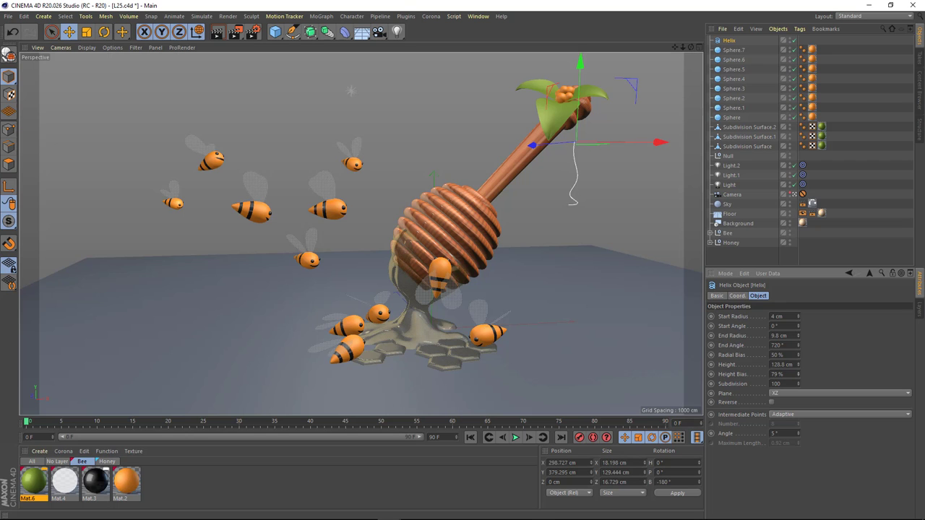
left_click_drag(578, 104, 579, 80)
scroll(542, 178, "up", 5)
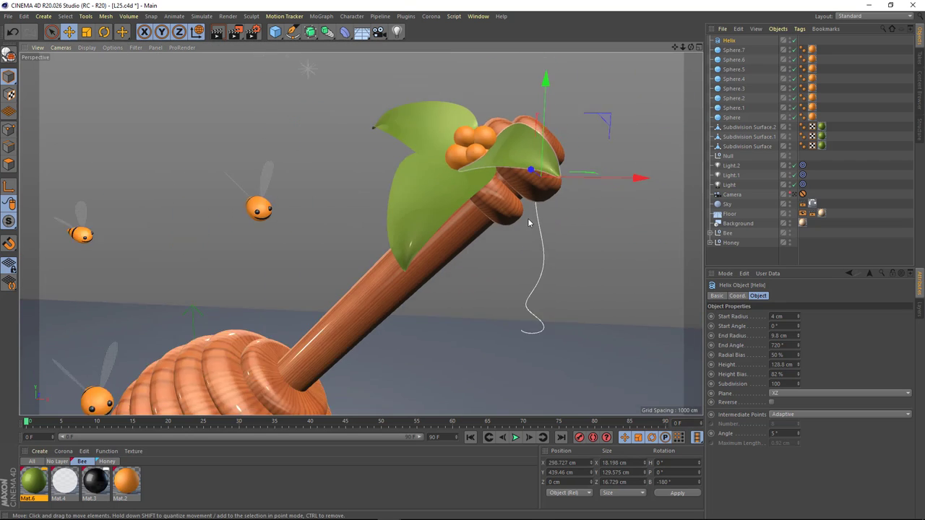
left_click_drag(542, 178, 626, 210, "alt")
left_click_drag(540, 173, 544, 177)
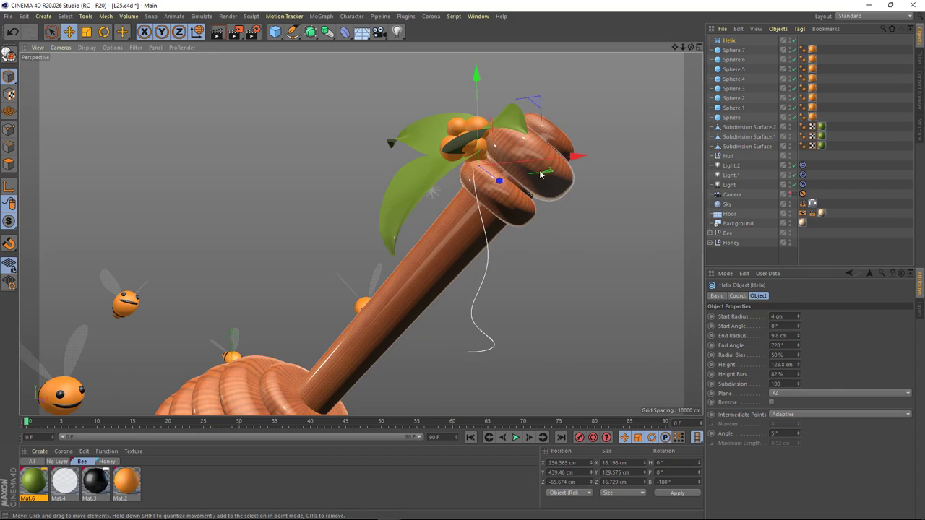
mouse_move(486, 182)
left_mouse_down()
mouse_move(486, 151)
mouse_move(509, 238)
left_mouse_up()
scroll(506, 145, "down", 4)
left_click(314, 35)
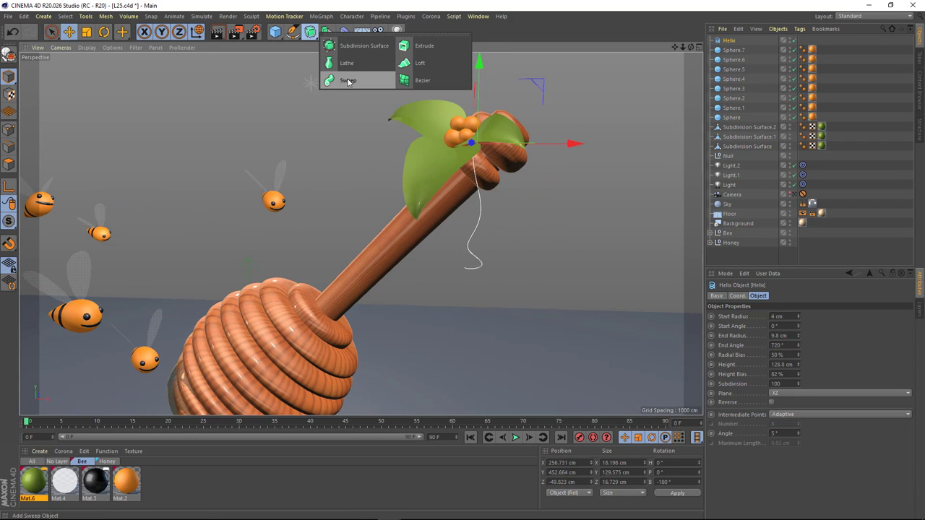
- Wrap the helix in a Sweep with a Circle profile shrunk to a thin 2 cm vine tube
left_click(348, 80)
left_click(327, 32)
left_click(404, 63)
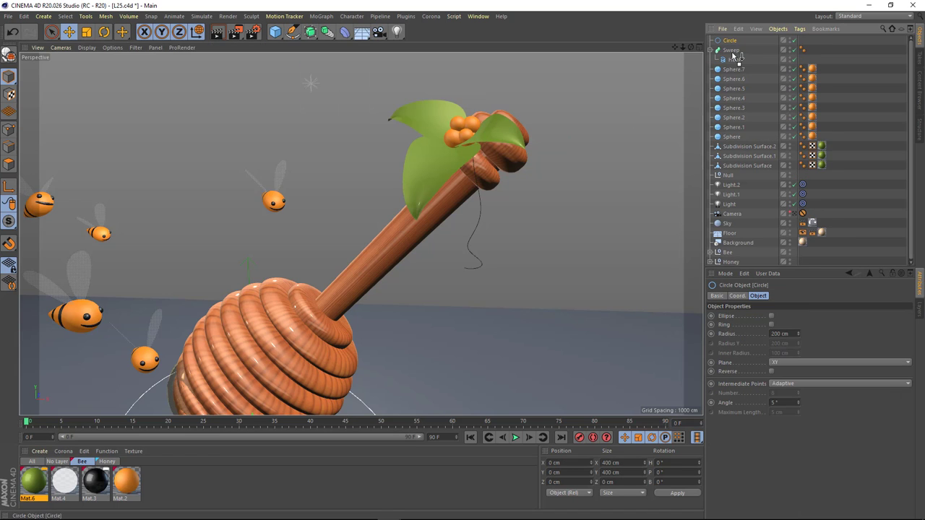
left_click_drag(433, 217, 405, 238, "alt")
key("t")
left_click_drag(390, 387, 340, 386)
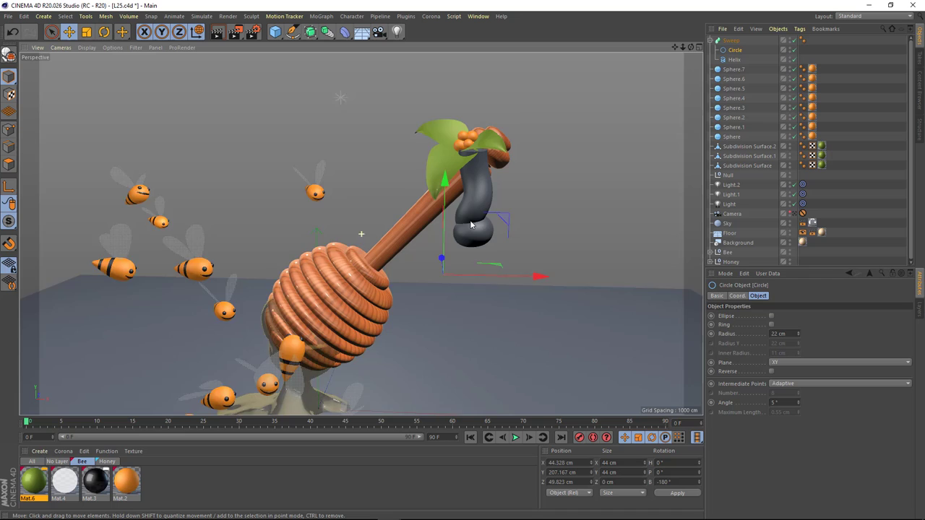
mouse_move(471, 225)
left_mouse_down("alt")
mouse_move(496, 213)
mouse_move(499, 185)
left_mouse_up("alt")
left_click_drag(799, 334, 798, 347)
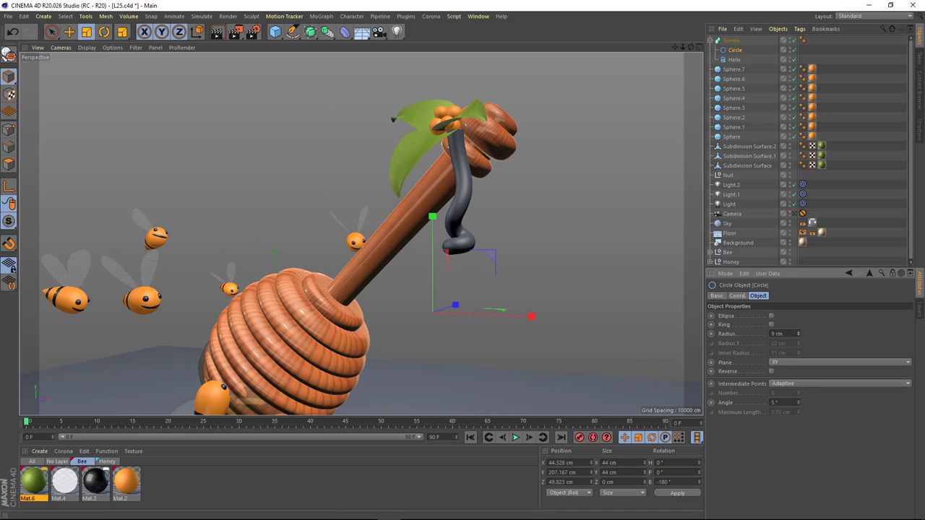
left_click_drag(477, 210, 762, 115, "alt")
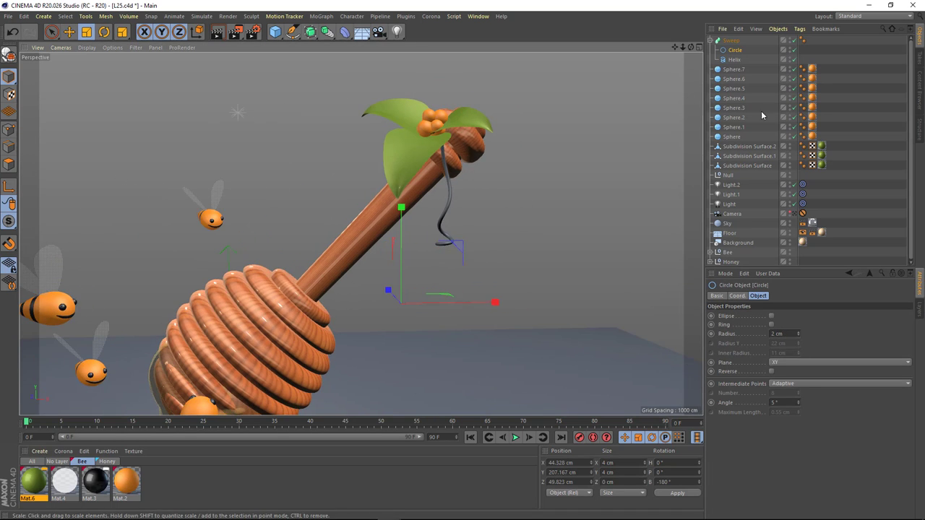
left_click_drag(457, 161, 320, 139, "alt")
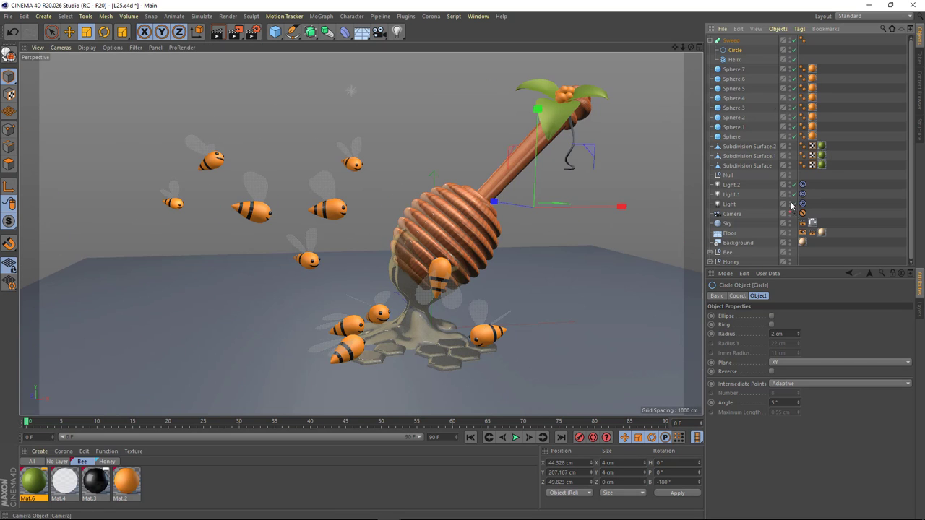
- Tweak the helix end angle, then copy-paste the Sweep as a second, differently coiled vine
left_click(732, 41)
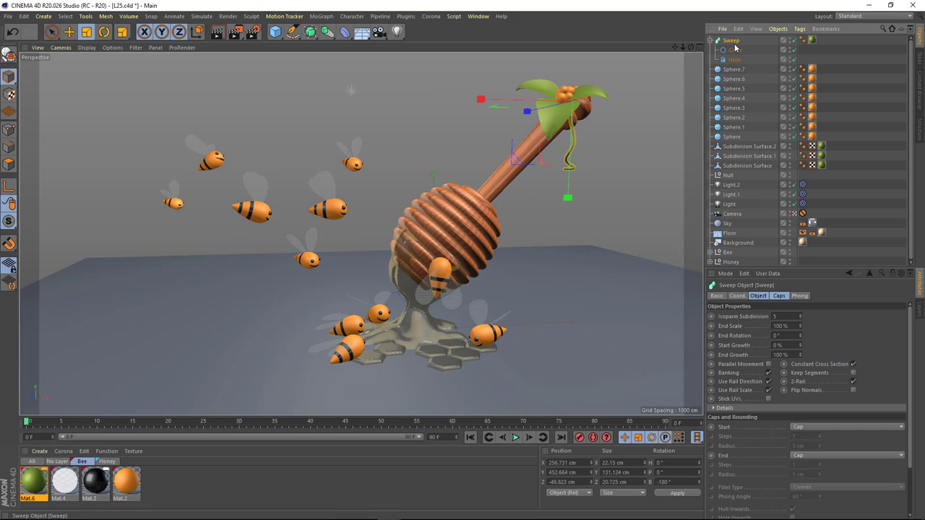
left_click(734, 61)
left_click_drag(800, 349, 799, 347)
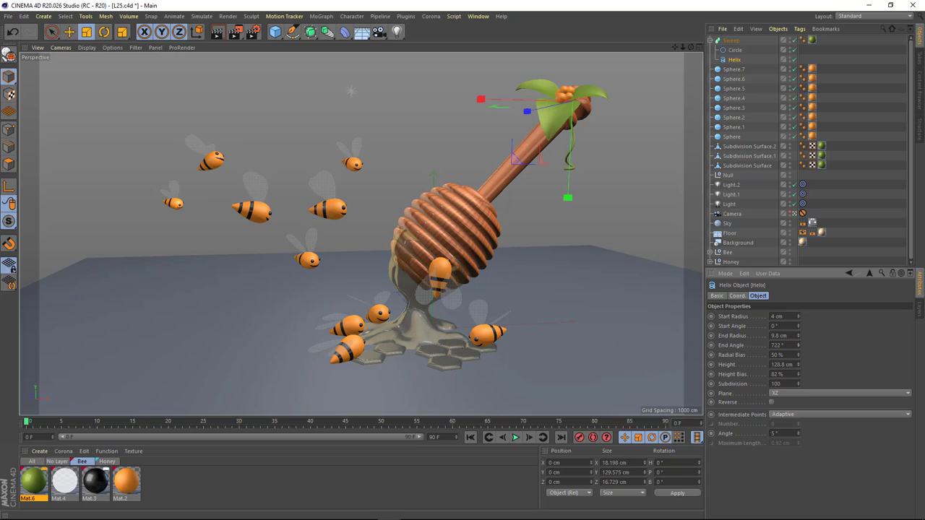
key("ctrl+c")
key("ctrl+v")
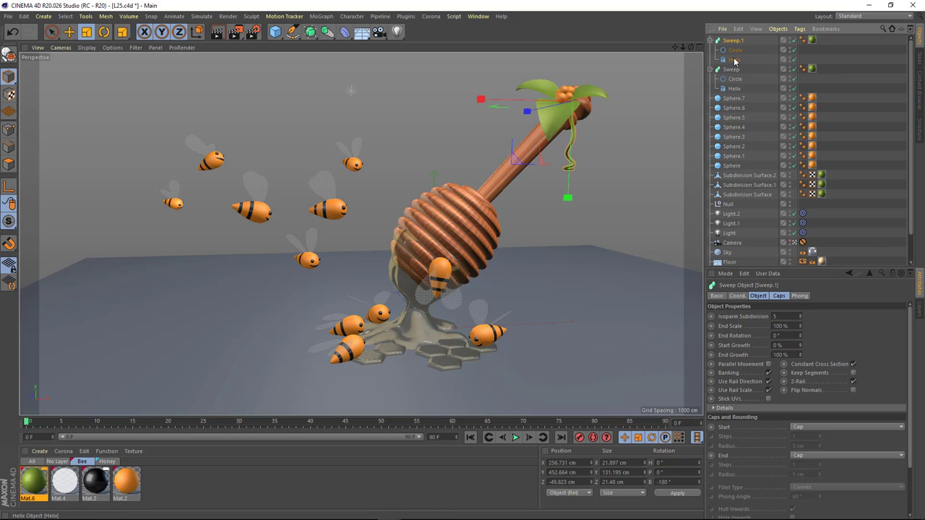
left_click(735, 60)
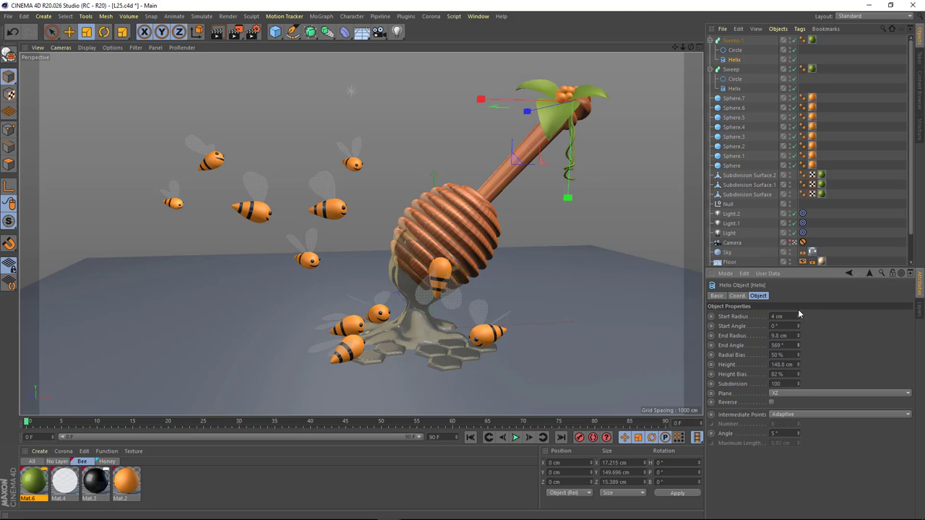
left_click(734, 88)
left_click(732, 68)
- Select both vine Sweeps and nudge them slightly into place, then switch to the scene camera
left_click(733, 40, "shift")
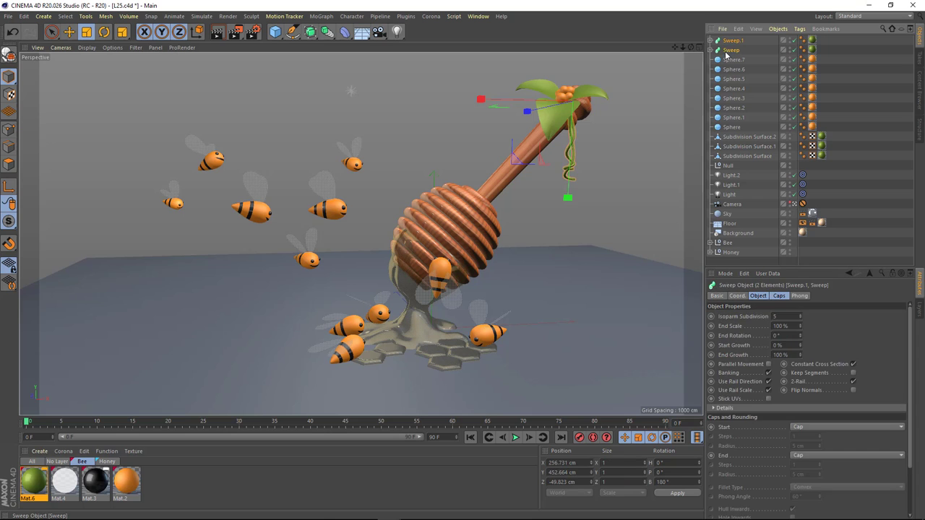
key("e")
scroll(405, 217, "up", 5)
left_click_drag(434, 180, 392, 97, "alt")
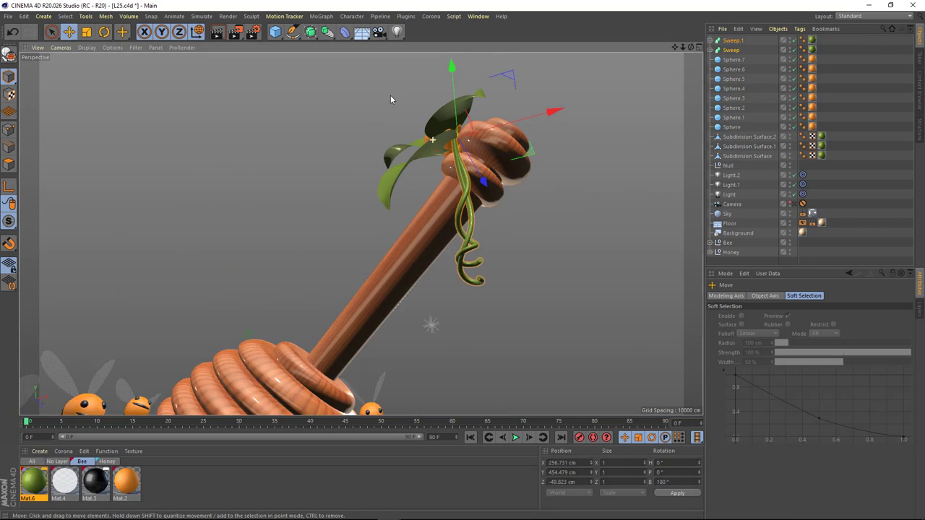
scroll(434, 145, "up", 3)
mouse_move(544, 154)
left_mouse_down()
mouse_move(454, 114)
mouse_move(484, 190)
left_mouse_up()
scroll(524, 149, "down", 5)
scroll(484, 189, "up", 3)
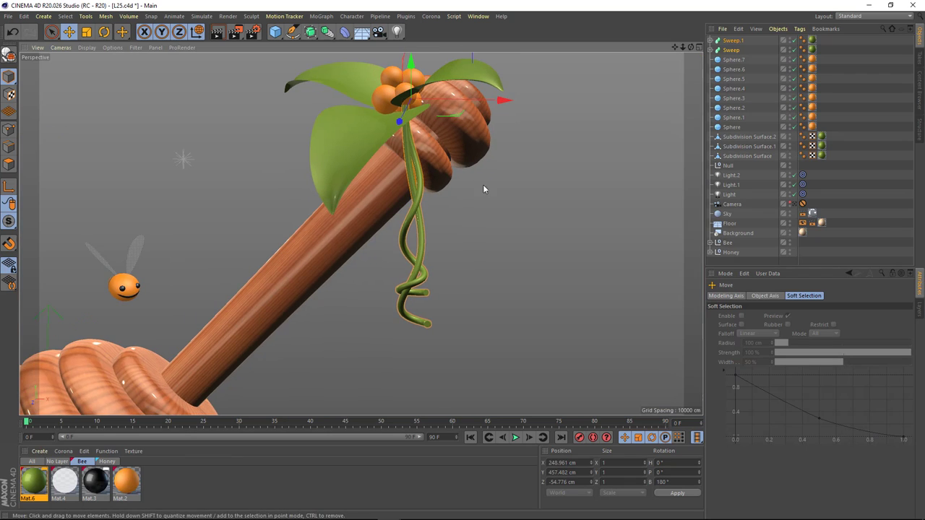
left_click(797, 206)
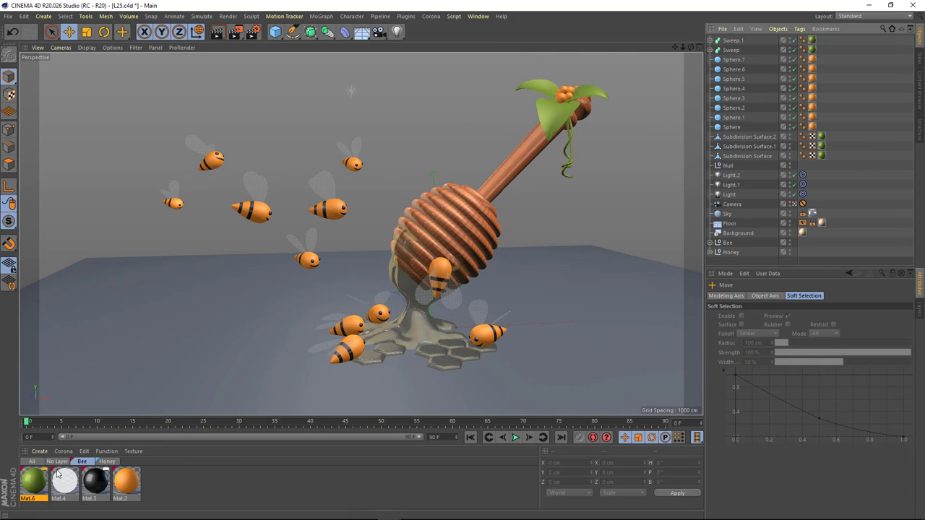
- Lower the green Mat.6 material's luminance brightness to 15%
double_click(33, 480)
left_click(133, 187)
left_click(228, 158)
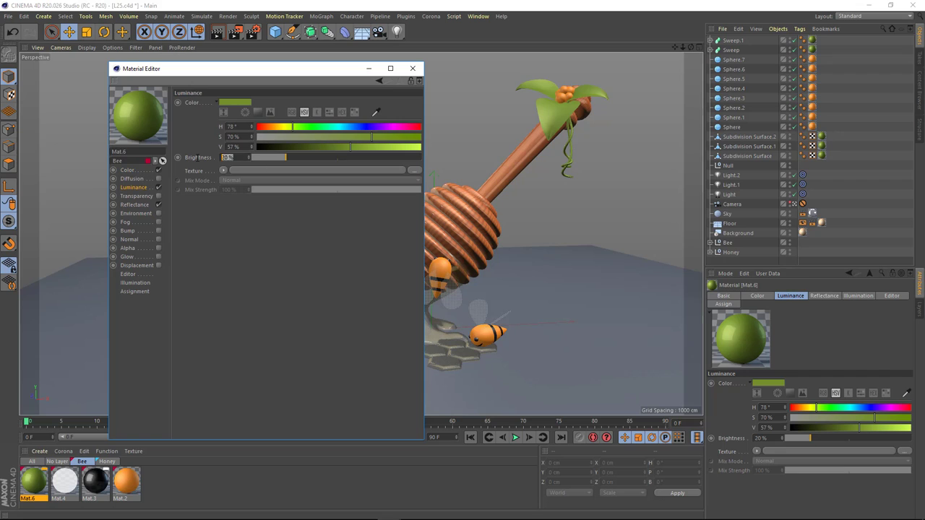
type("15")
left_click(139, 172)
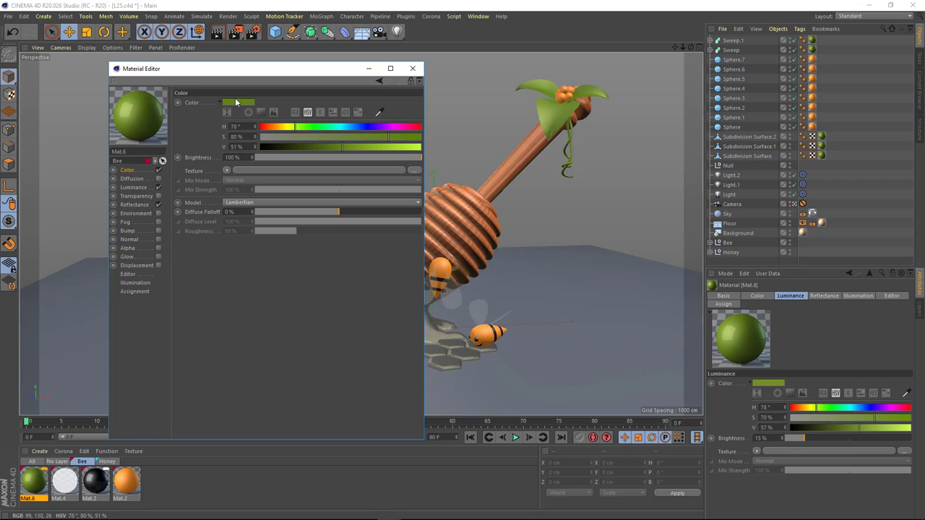
left_click(133, 188)
left_click(134, 205)
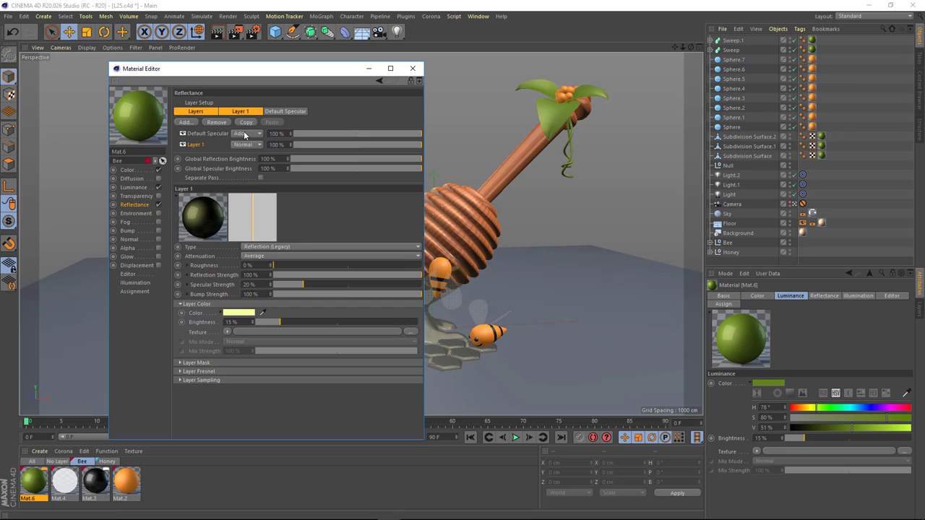
left_click(413, 69)
- Preview the dipper top with the Interactive Render Region, then start a full test render
left_click(216, 31)
left_click(289, 215)
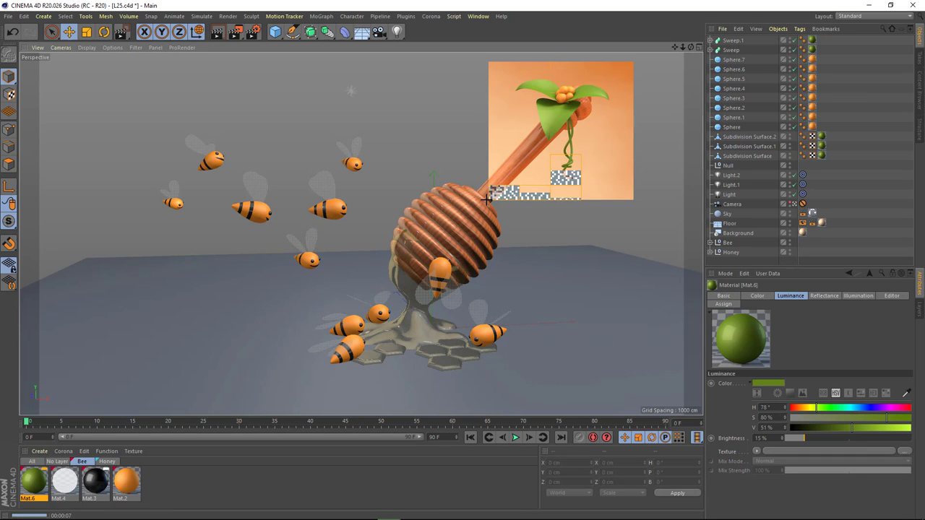
key("alt+r")
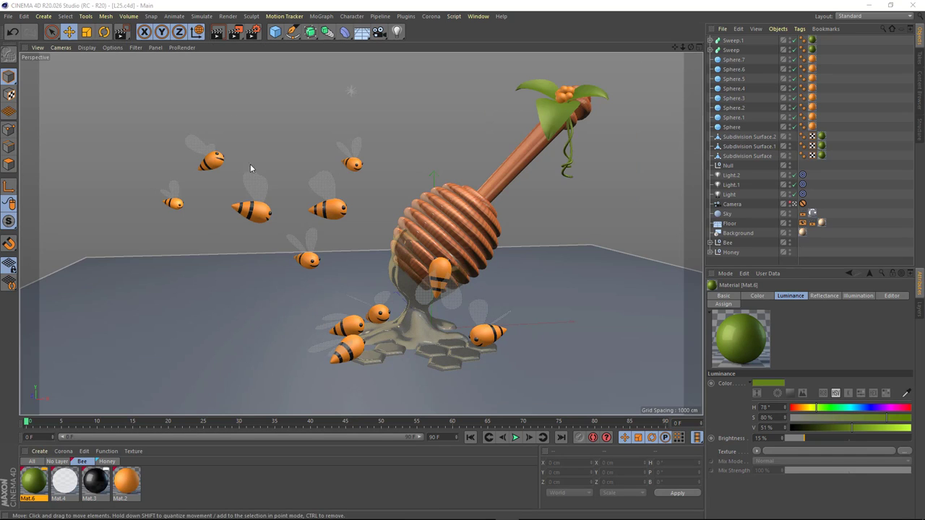
key("shift+r")
- Zoom and pan around the 640x360 test render in the Picture Viewer, then close it
left_click_drag(283, 92, 232, 55)
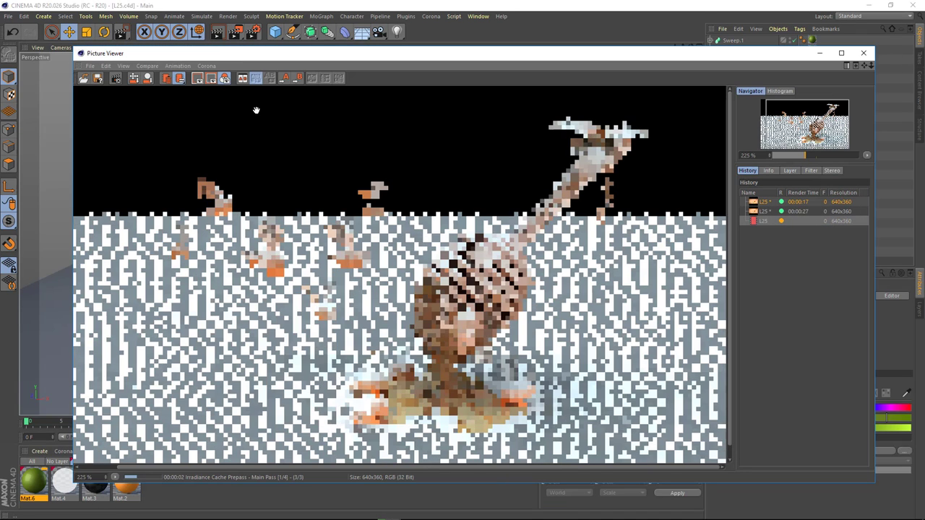
scroll(393, 246, "down", 1)
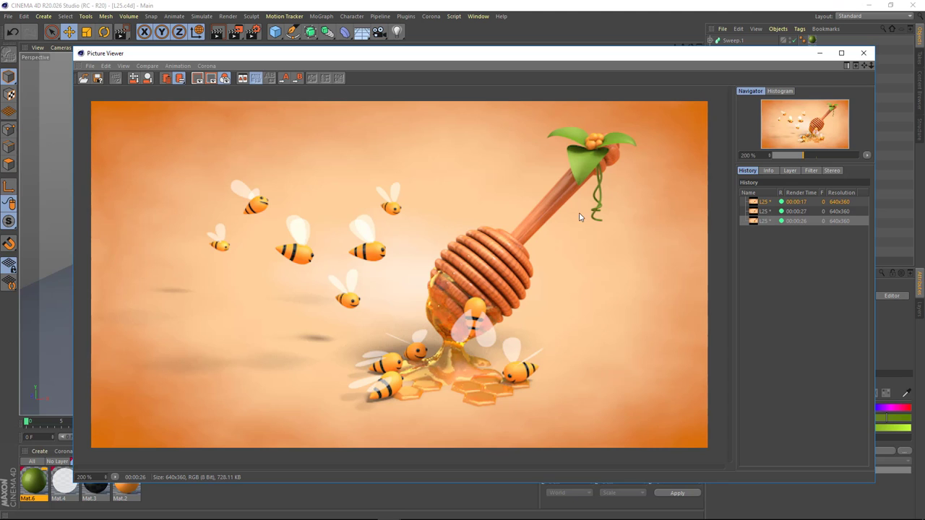
scroll(591, 156, "up", 2)
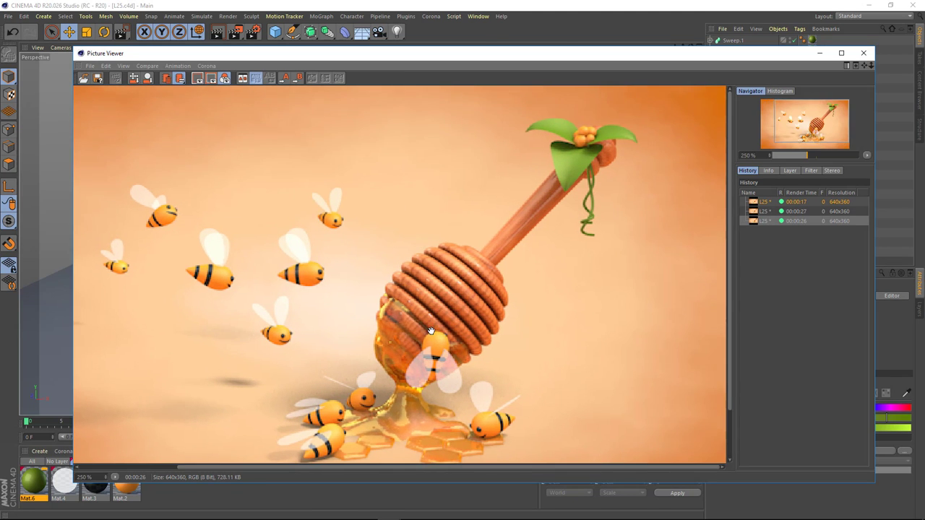
left_click_drag(580, 177, 549, 131)
scroll(781, 109, "down", 2)
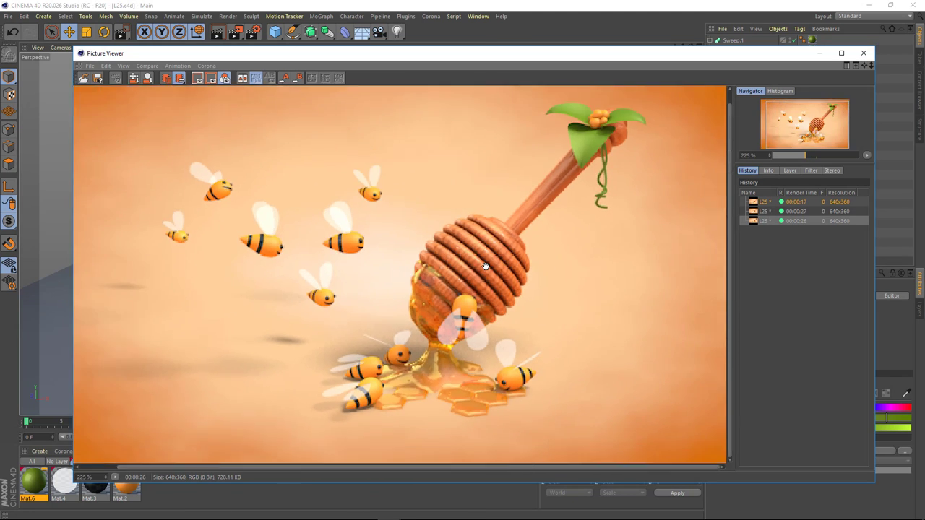
left_click(864, 55)
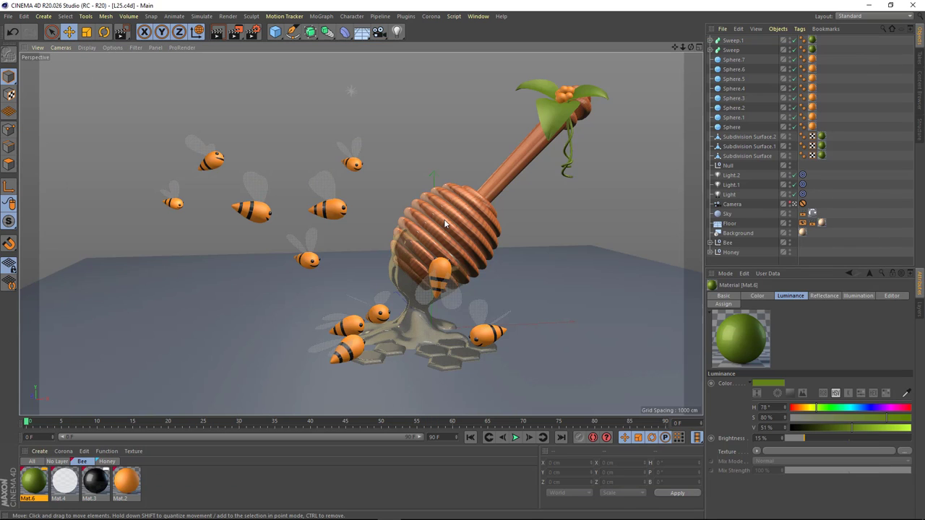
- Rename Null.1 to Leaves, nest the leaf parts inside, and move the group Null below the lights
double_click(730, 40)
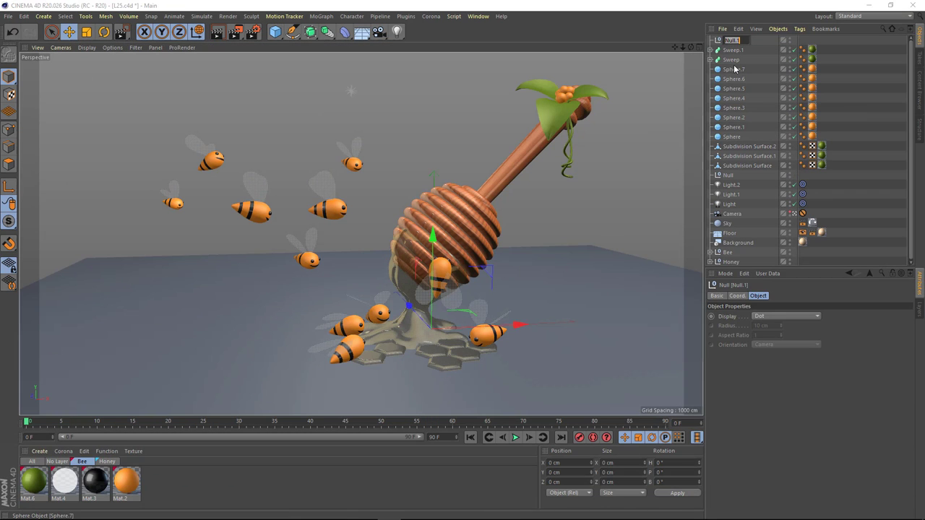
left_click(748, 166)
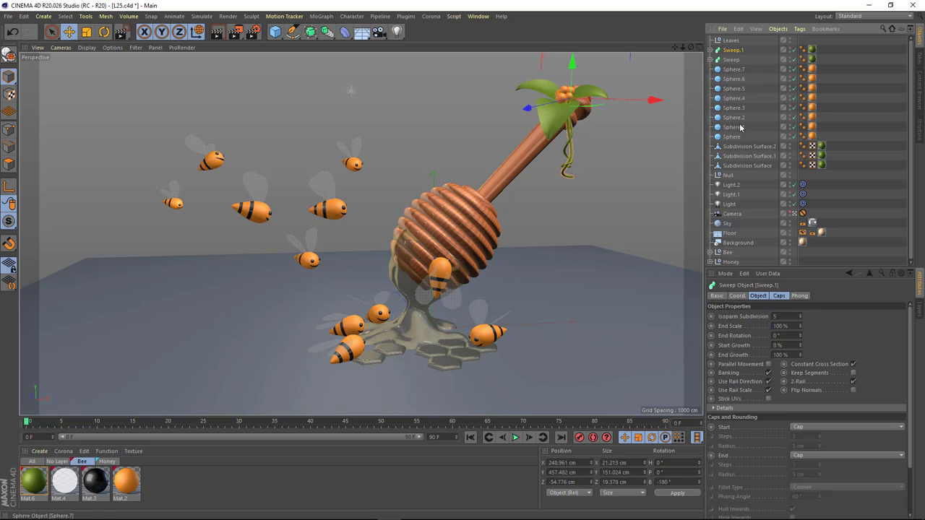
left_click(733, 50, "shift")
left_click_drag(732, 50, 728, 44)
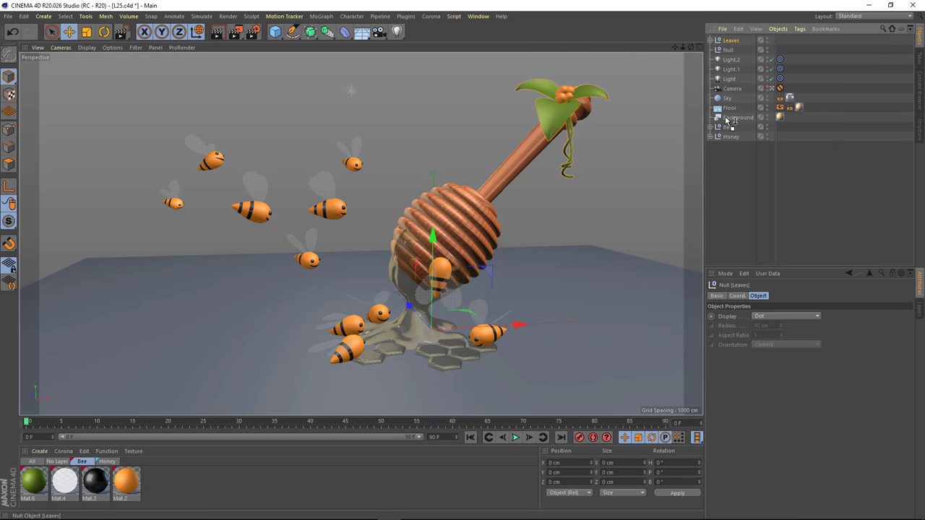
left_click_drag(726, 155, 731, 112)
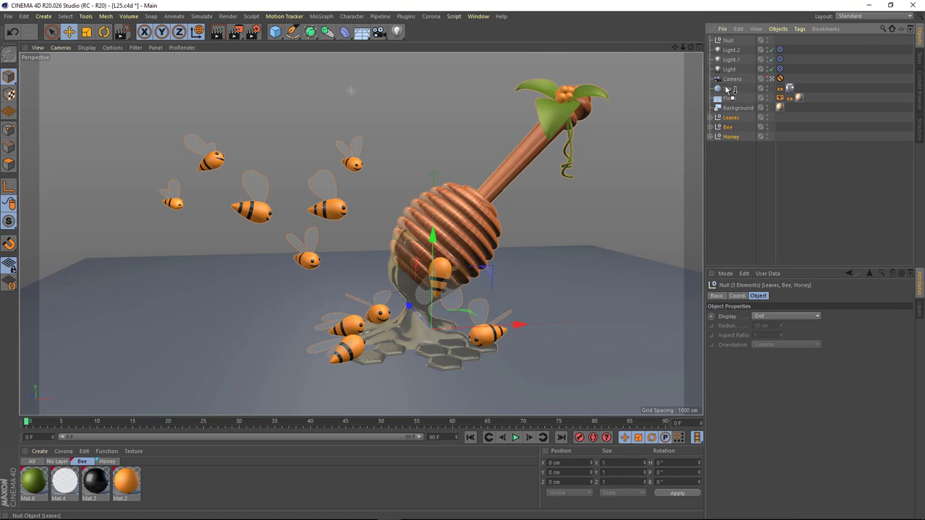
left_click_drag(727, 41, 727, 73)
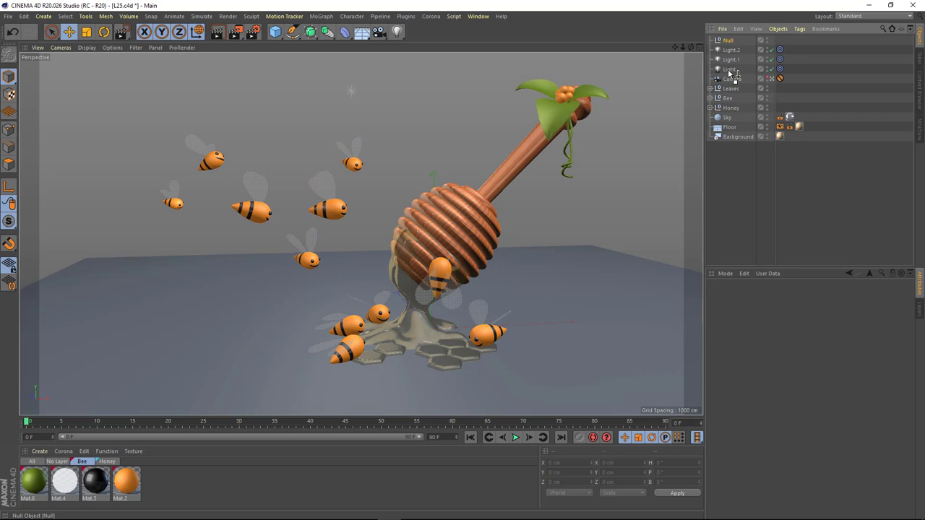
left_click(763, 190)
- Duplicate the Camera and name the copy Test Render
left_click(732, 79)
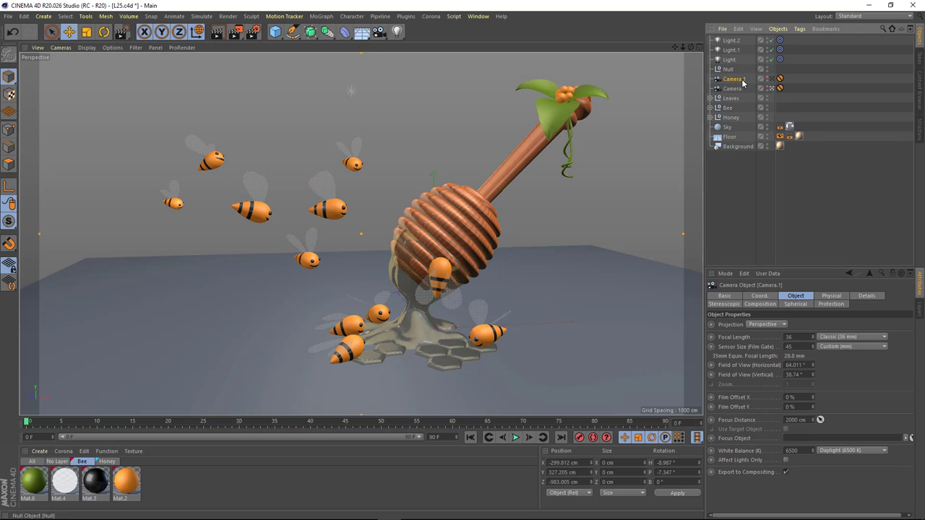
left_click(770, 81)
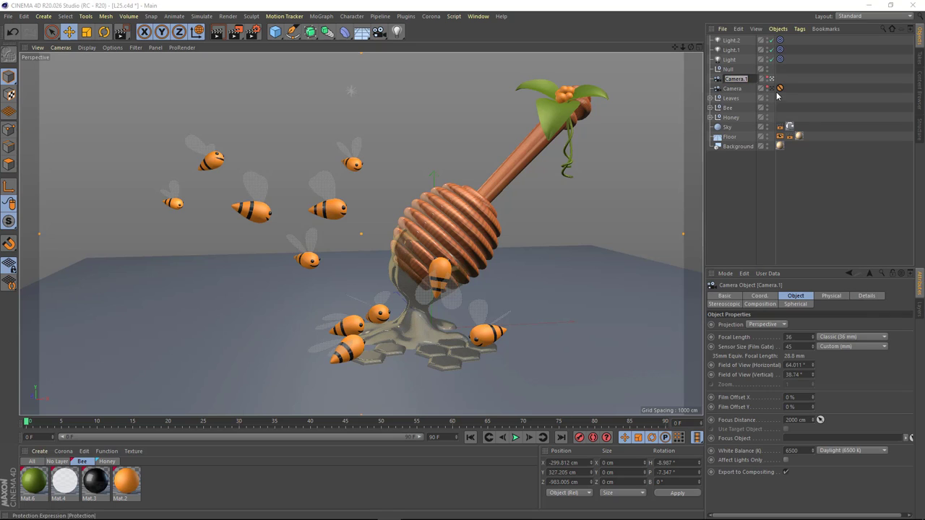
double_click(734, 79)
type("Test Rende")
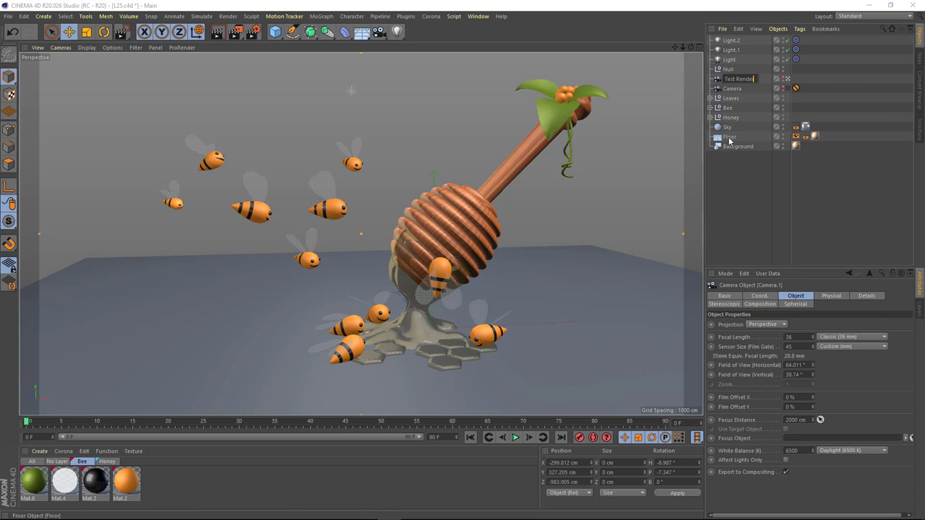
key("Return")
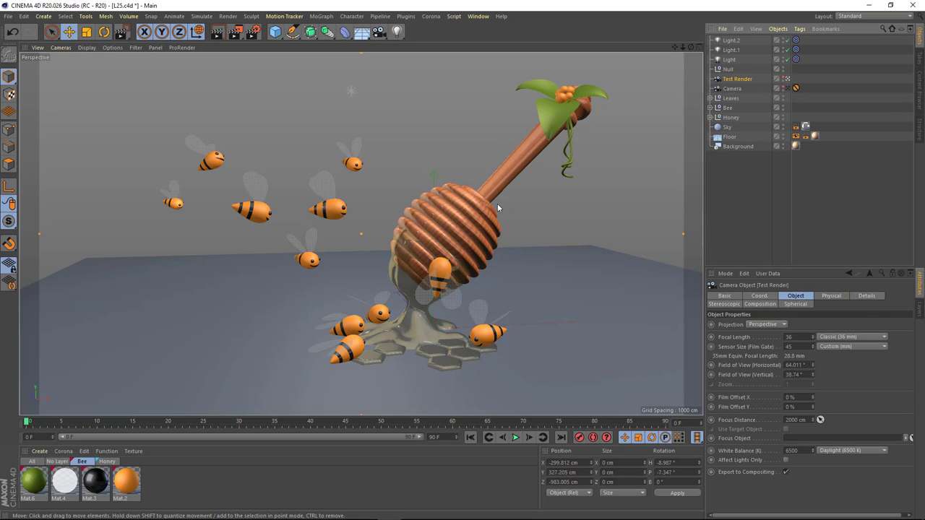
mouse_move(497, 203)
left_mouse_down("alt")
mouse_move(438, 229)
mouse_move(439, 211)
left_mouse_up("alt")
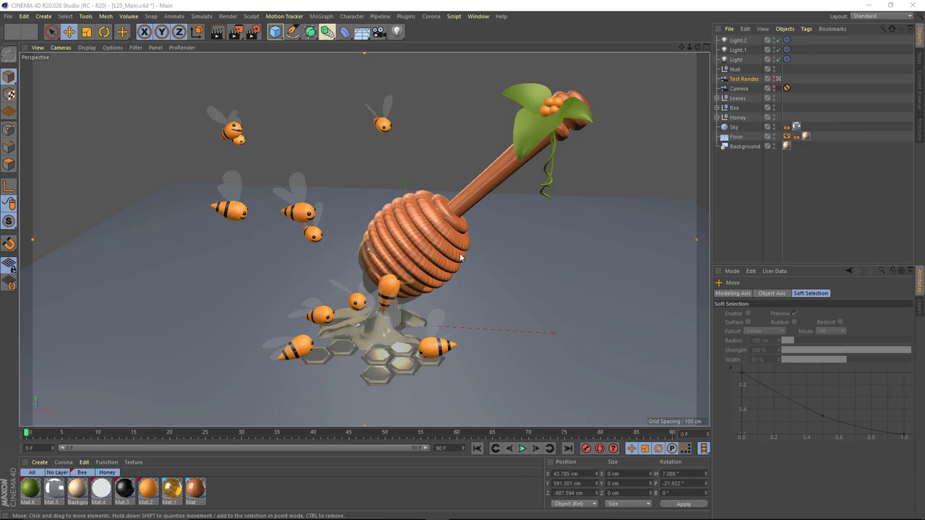
- Dock the Picture Viewer left of the viewport and render the current view into it
left_click(477, 16)
left_click(522, 209)
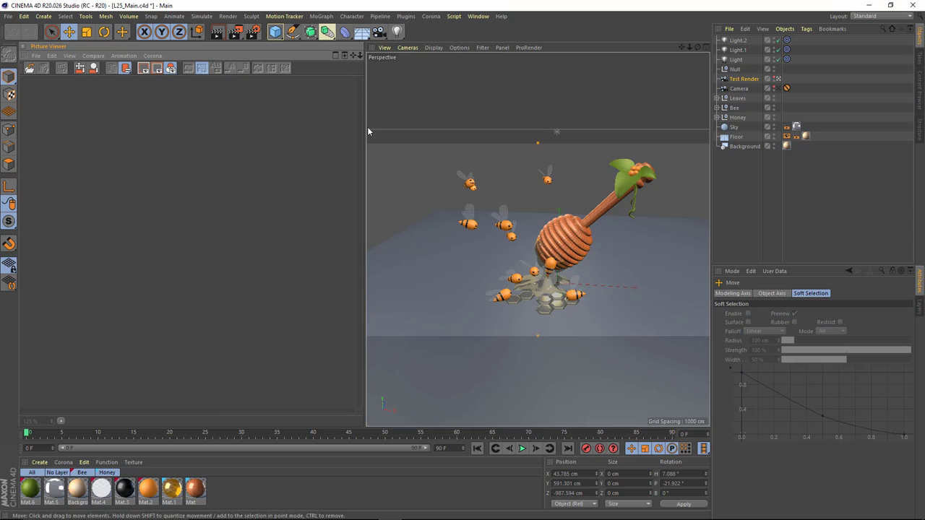
left_click_drag(710, 196, 808, 196)
left_click_drag(366, 217, 437, 217)
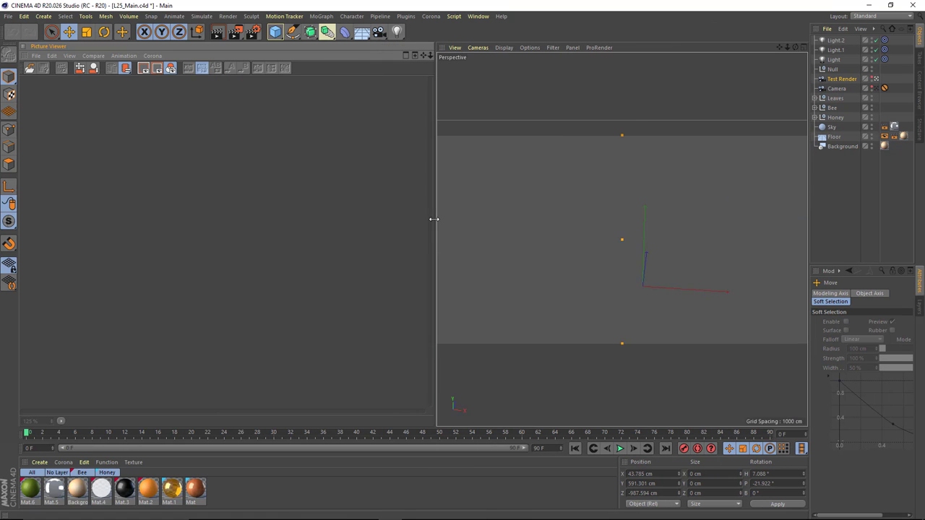
left_click_drag(656, 255, 697, 266, "alt")
left_click(237, 33)
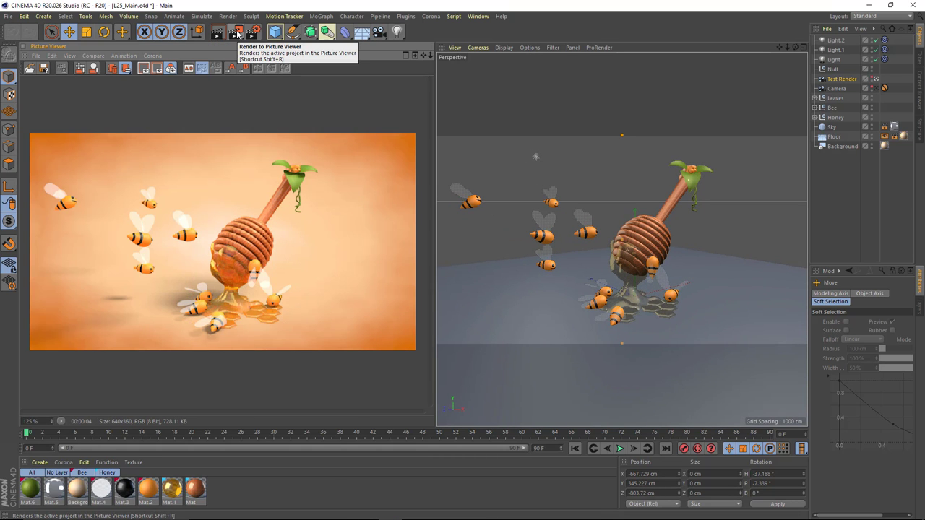
- Test-render a zoomed-in view of the dipper and a close-up of the honey base
scroll(623, 300, "up", 3)
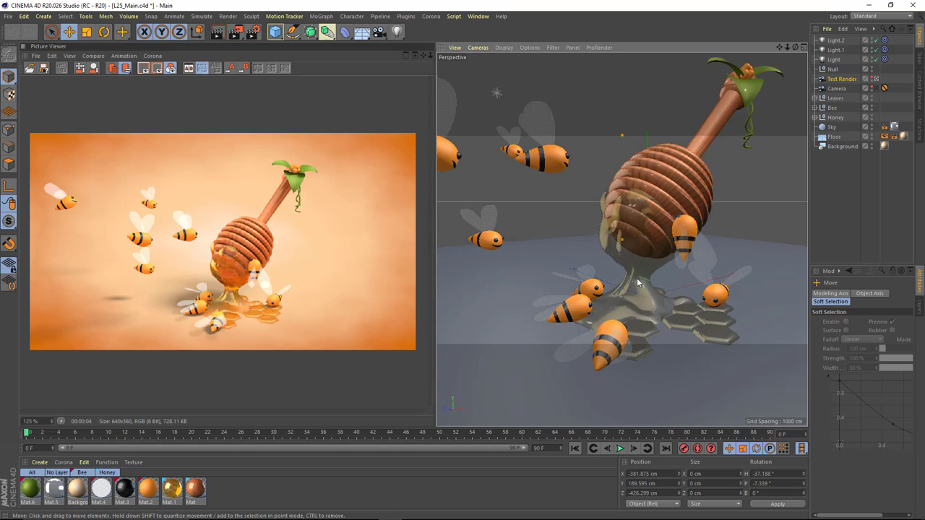
scroll(623, 300, "up", 3)
scroll(623, 300, "up", 3)
left_click(236, 34)
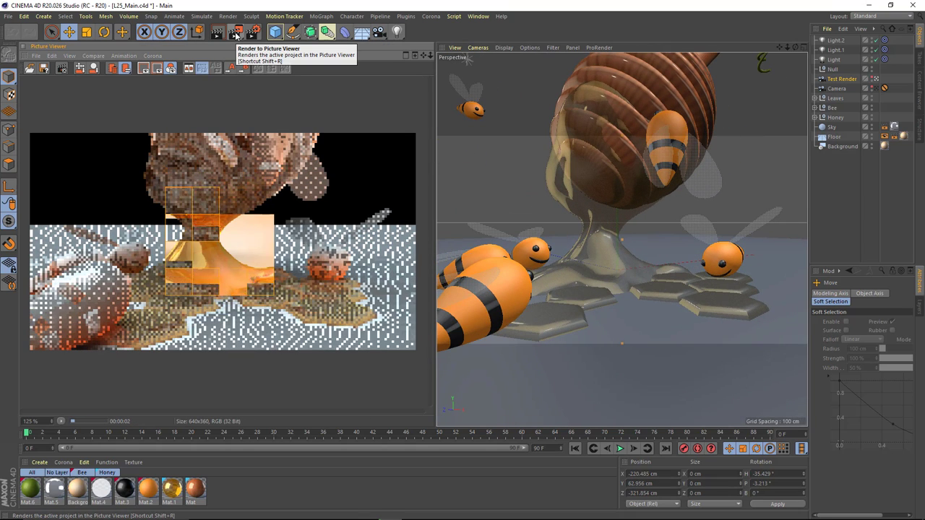
scroll(229, 279, "up", 3)
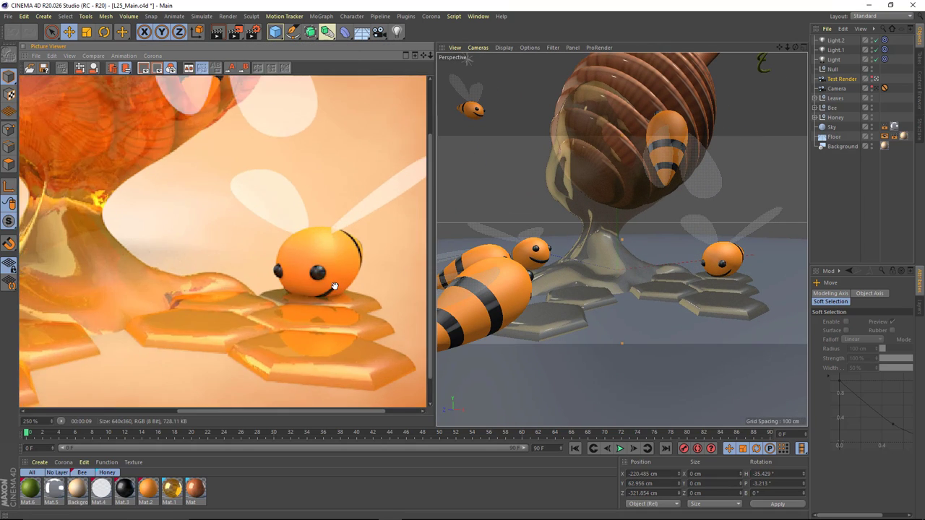
scroll(229, 278, "down", 3)
mouse_move(518, 269)
left_mouse_down("alt")
mouse_move(790, 261)
mouse_move(618, 275)
mouse_move(566, 217)
left_mouse_up("alt")
scroll(618, 271, "down", 3)
left_click(236, 34)
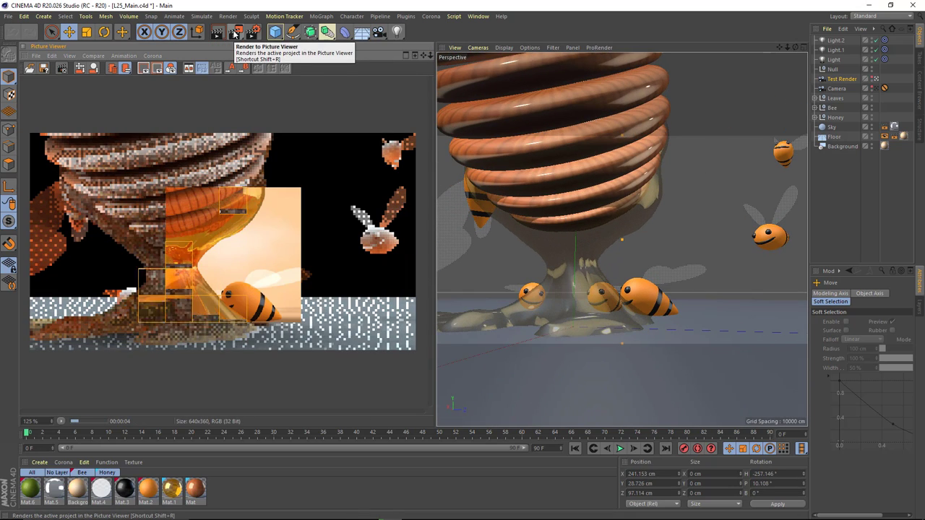
- Test-render close angles on the bees and around the honey dipper
scroll(247, 257, "up", 3)
scroll(247, 256, "down", 3)
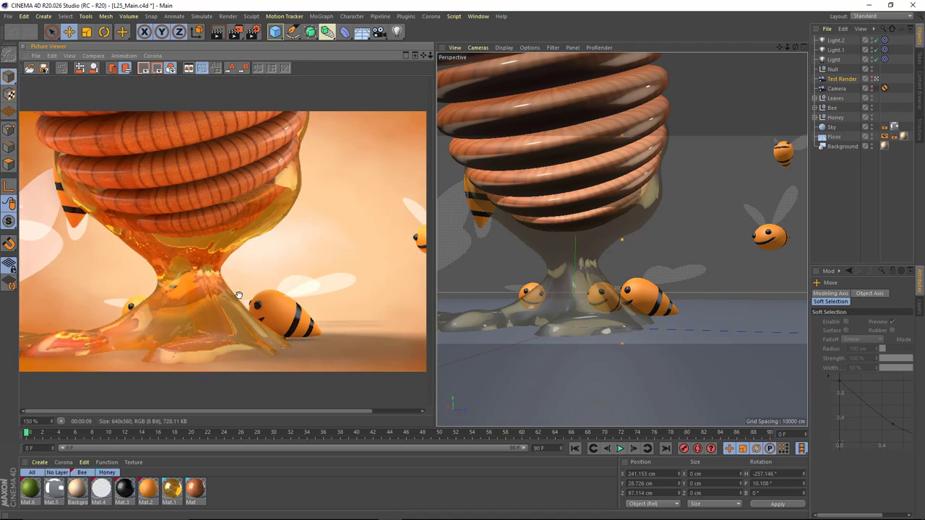
mouse_move(522, 245)
left_mouse_down("alt")
mouse_move(542, 238)
mouse_move(470, 215)
left_mouse_up("alt")
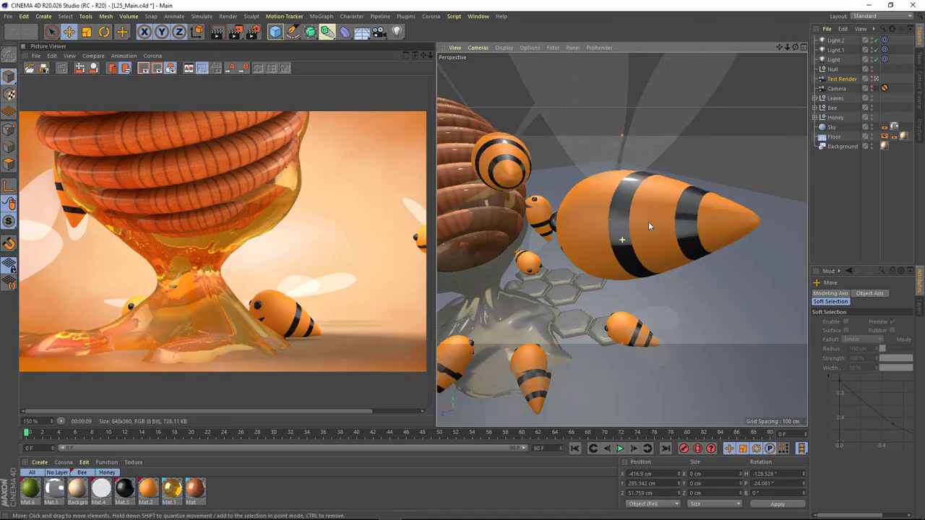
left_click(234, 31)
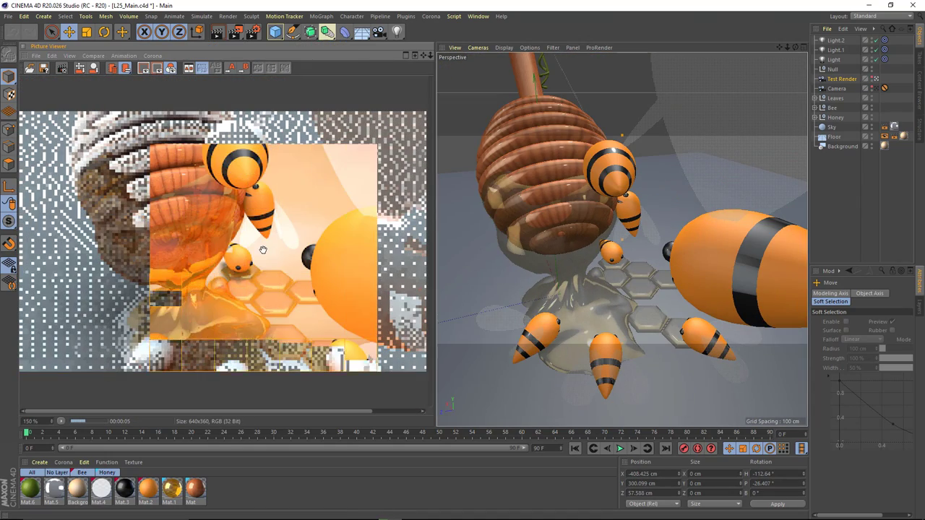
mouse_move(604, 198)
left_mouse_down("alt")
mouse_move(539, 222)
mouse_move(607, 253)
mouse_move(654, 228)
left_mouse_up("alt")
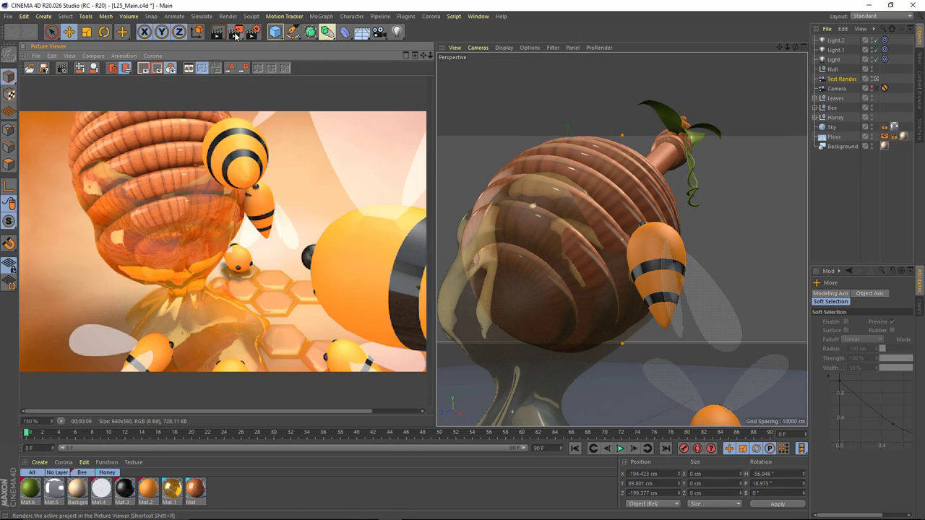
left_click(234, 31)
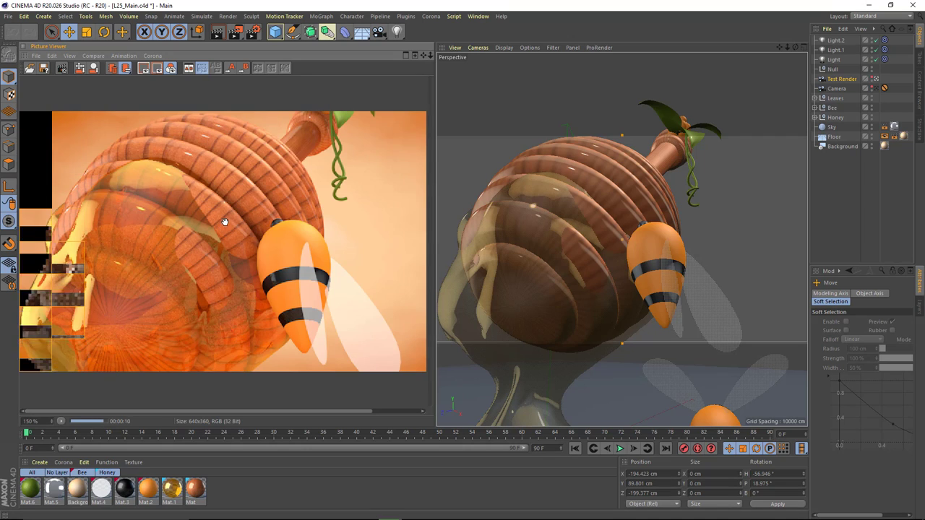
mouse_move(622, 217)
left_mouse_down("alt")
mouse_move(652, 210)
mouse_move(634, 210)
mouse_move(623, 227)
mouse_move(636, 217)
left_mouse_up("alt")
- Test-render close-ups of the leaves, dipper ridges and bees, then close the docked Picture Viewer
key("shift+r")
left_click(234, 33)
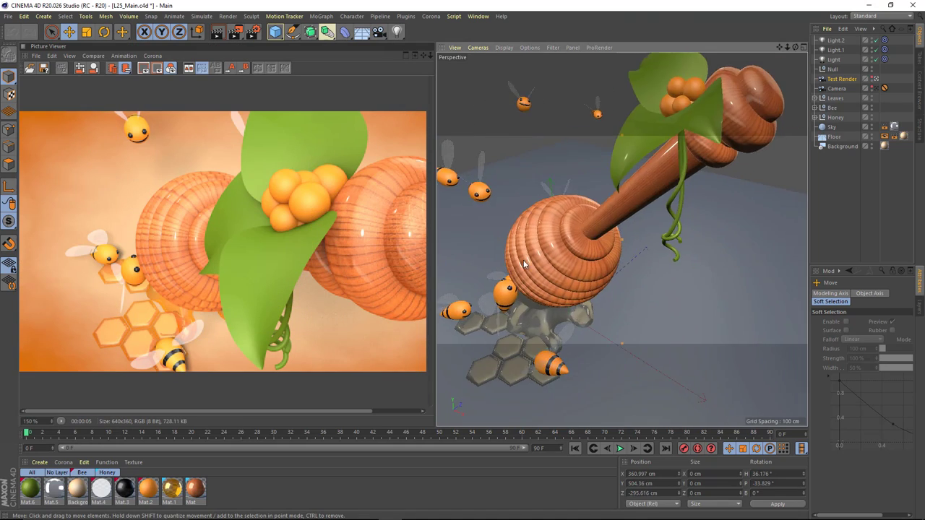
mouse_move(574, 241)
left_mouse_down("alt")
mouse_move(573, 269)
mouse_move(628, 267)
mouse_move(611, 234)
mouse_move(601, 251)
mouse_move(592, 242)
left_mouse_up("alt")
left_click(236, 33)
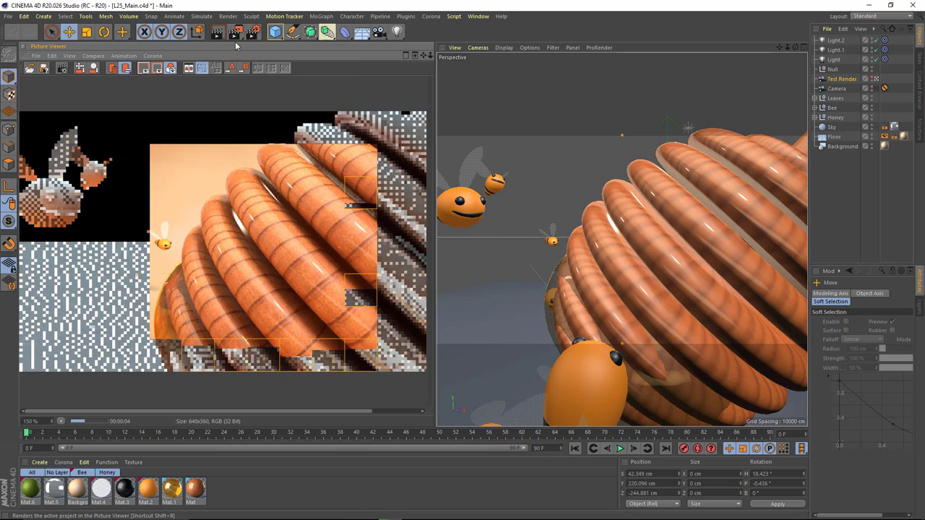
scroll(565, 262, "down", 5)
scroll(564, 261, "up", 5)
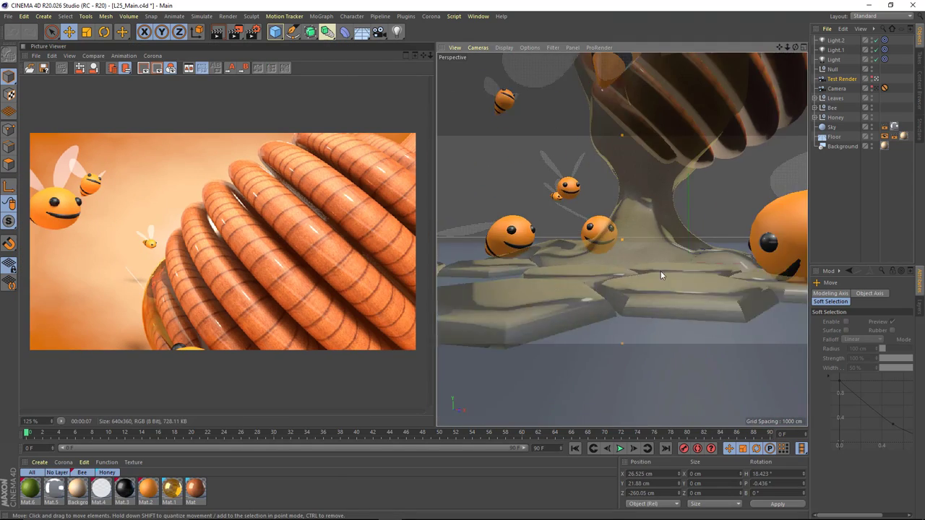
mouse_move(564, 262)
left_mouse_down("alt")
mouse_move(615, 277)
mouse_move(530, 260)
mouse_move(544, 245)
left_mouse_up("alt")
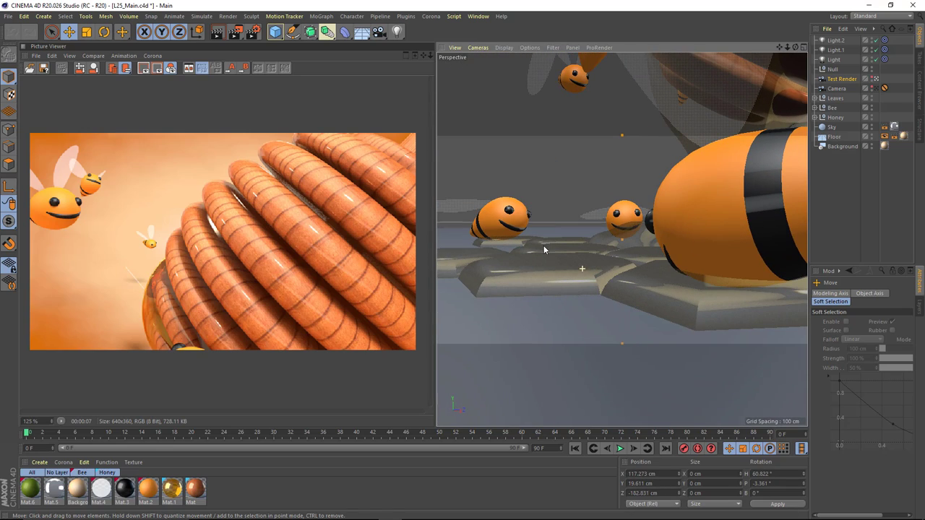
left_click(237, 32)
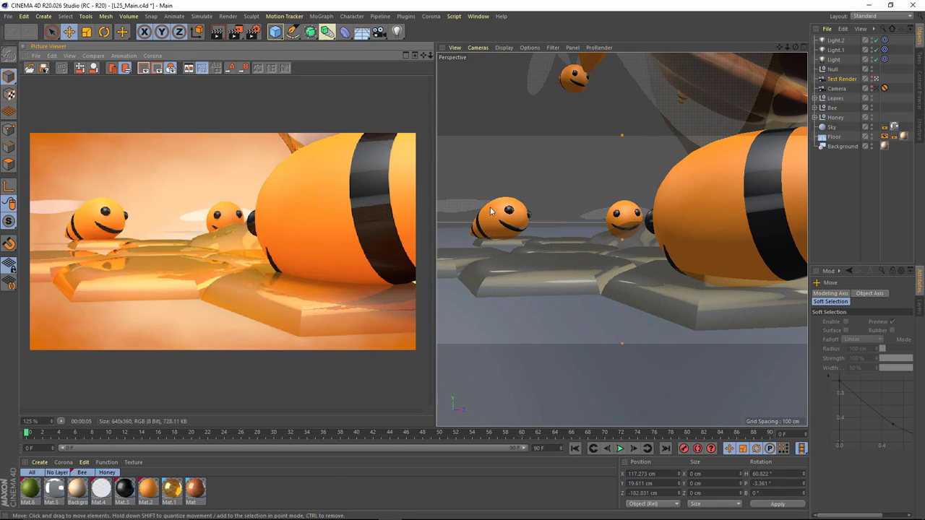
left_click_drag(490, 210, 611, 232, "alt")
left_click(236, 32)
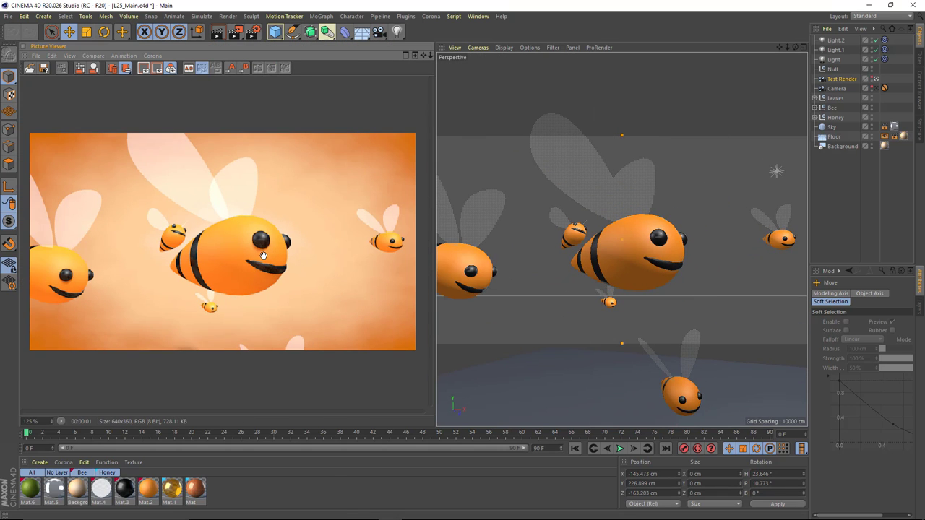
left_click(431, 55)
- Give the Physical renderer Automatic sampling, 7% shading error threshold, and blurriness and shadow subdivisions of 3
key("ctrl+shift+z")
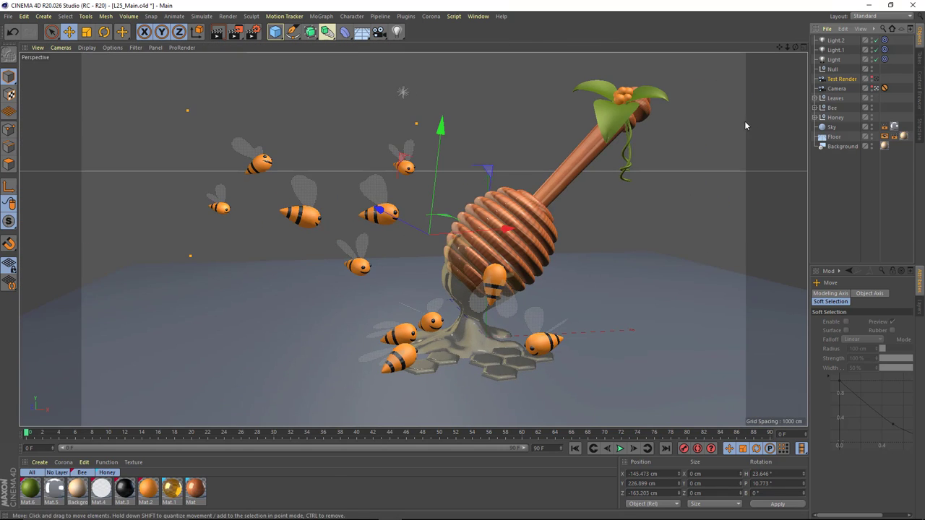
left_click(248, 36)
mouse_move(541, 45)
left_mouse_down()
mouse_move(494, 86)
mouse_move(466, 86)
left_mouse_up()
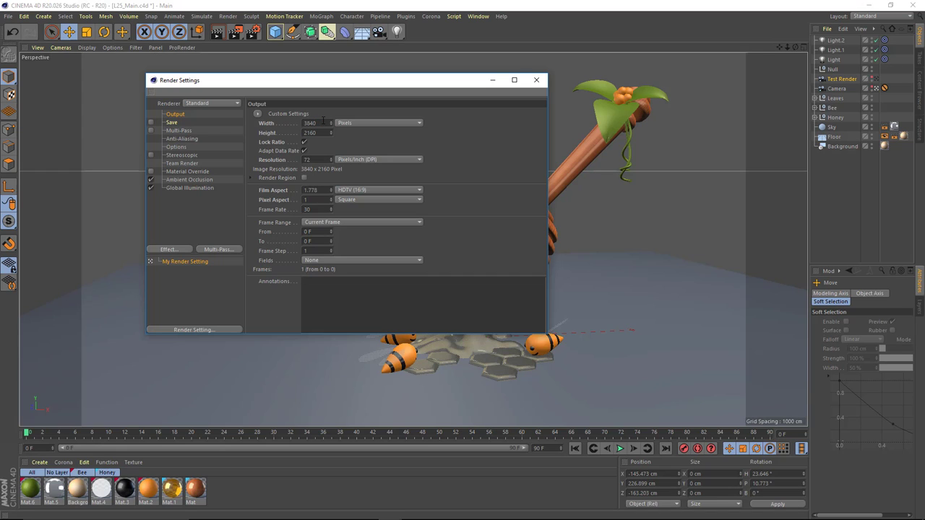
left_click(176, 180)
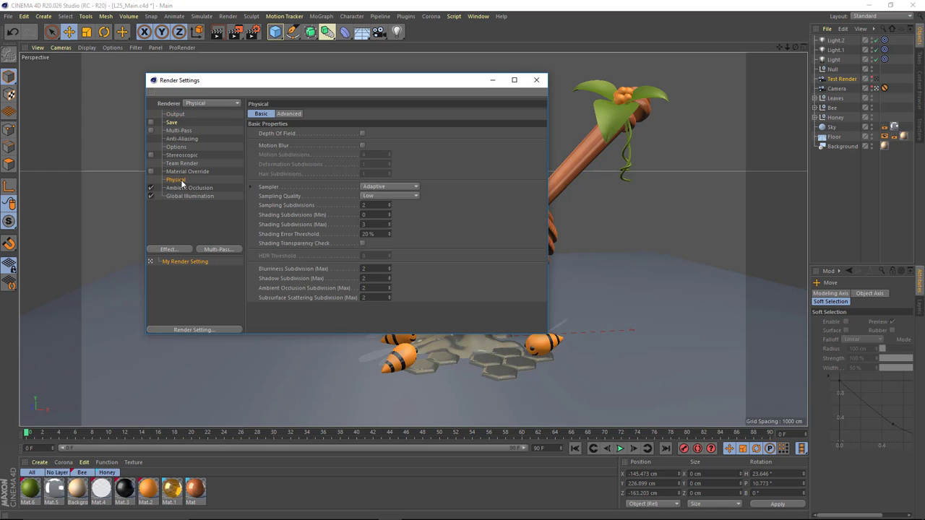
left_click(394, 195)
left_click(383, 239)
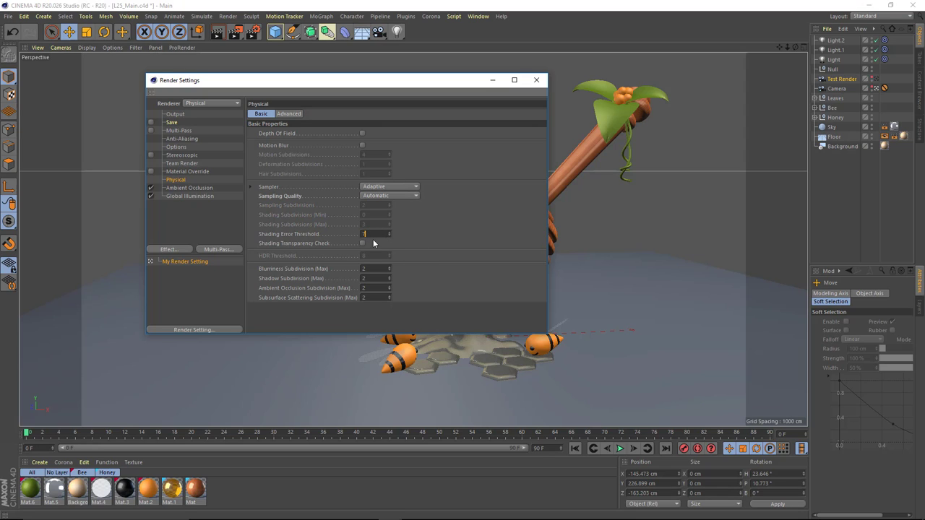
left_click(420, 279)
left_click_drag(330, 84, 335, 83)
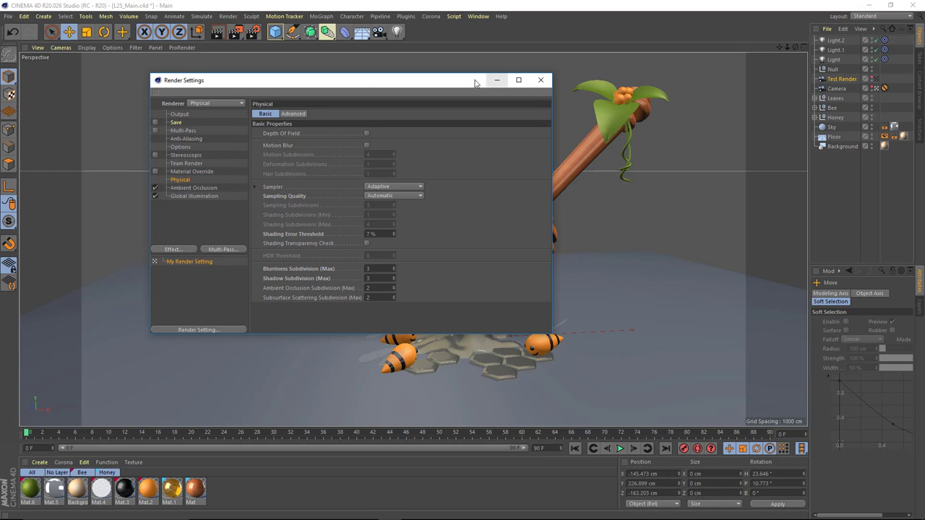
left_click_drag(475, 82, 439, 87)
left_click_drag(809, 175, 752, 176)
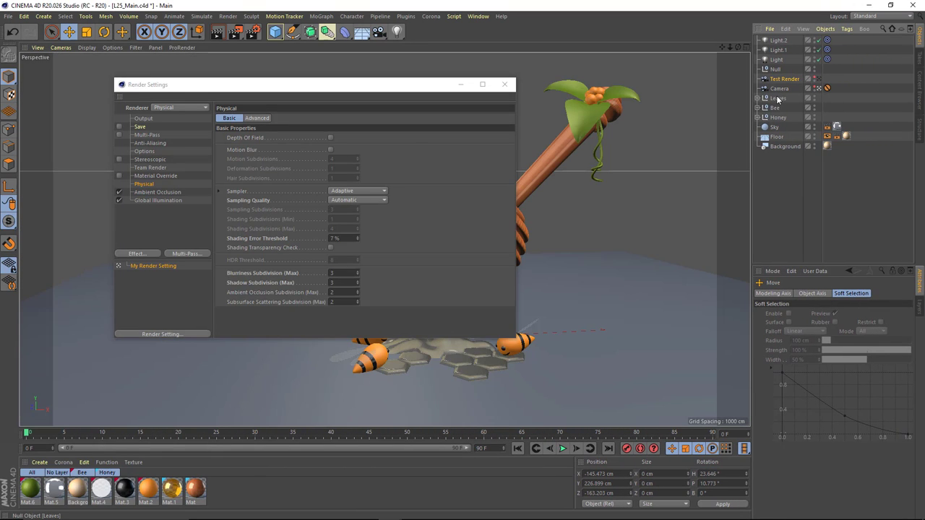
- Add a Compositing tag using Object Buffer 1 to Leaves and copy it onto Bee and Honey
right_click(779, 100)
left_click(745, 167)
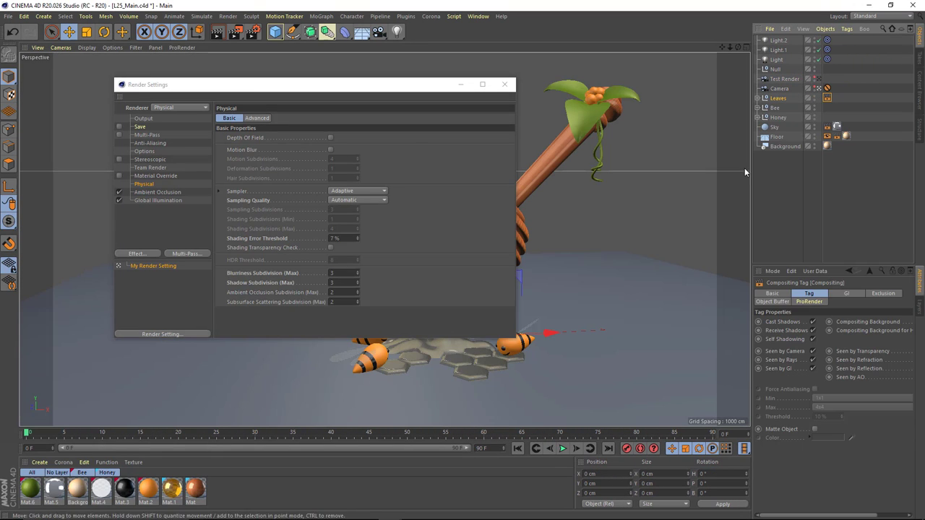
left_click(838, 185)
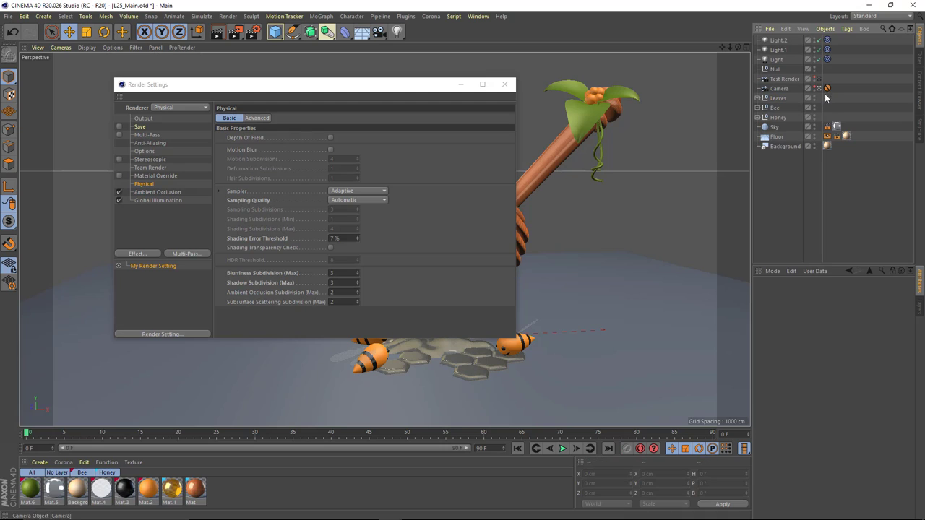
left_click_drag(829, 102, 829, 108, "ctrl")
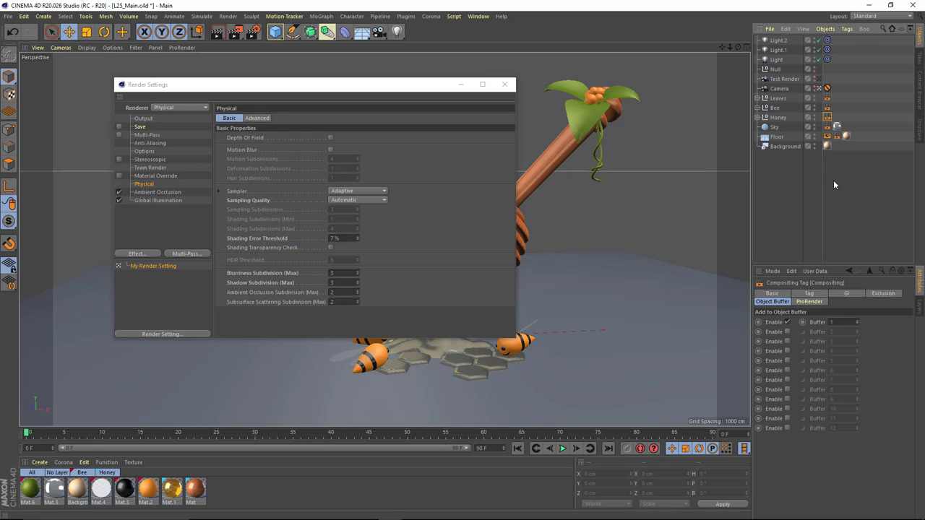
left_click(844, 207)
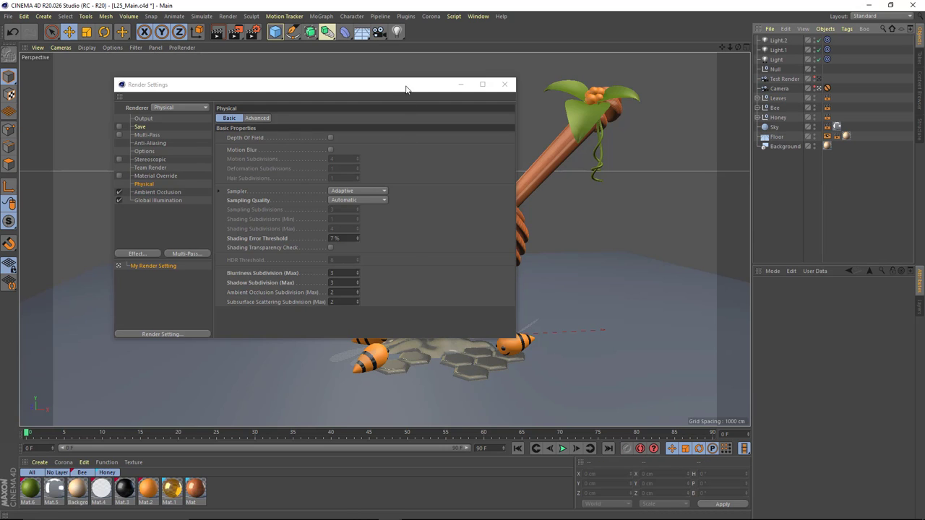
- Add an Object Buffer multi-pass and close the Render Settings
left_click_drag(406, 87, 461, 89)
left_click(194, 137)
right_click(193, 137)
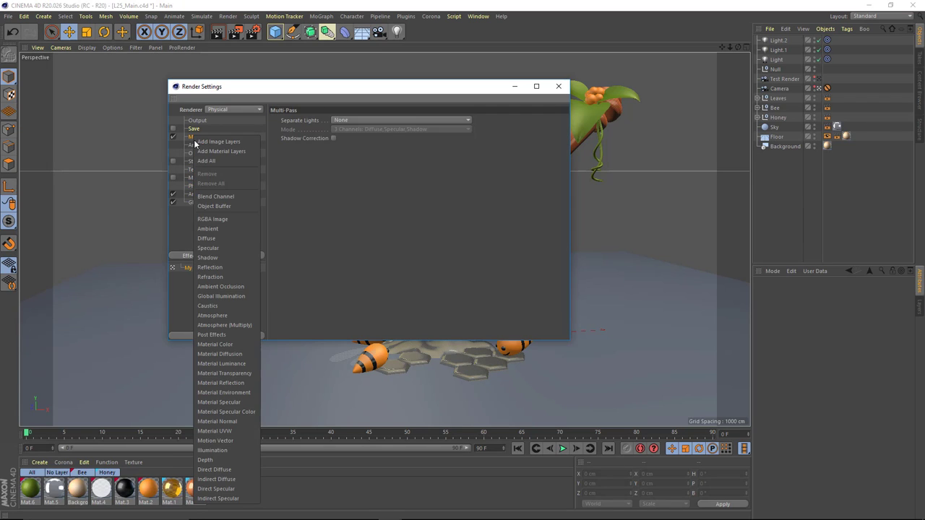
left_click(206, 203)
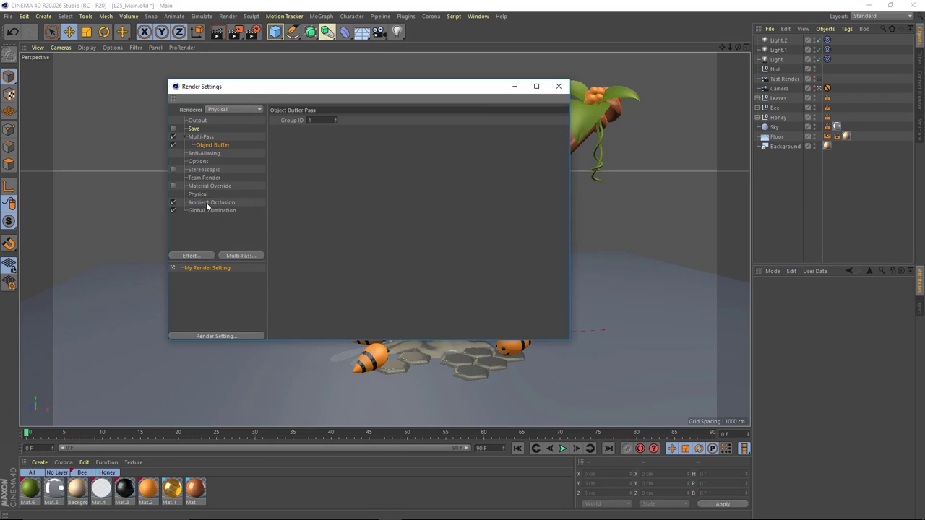
left_click(195, 122)
left_click_drag(266, 93, 272, 94)
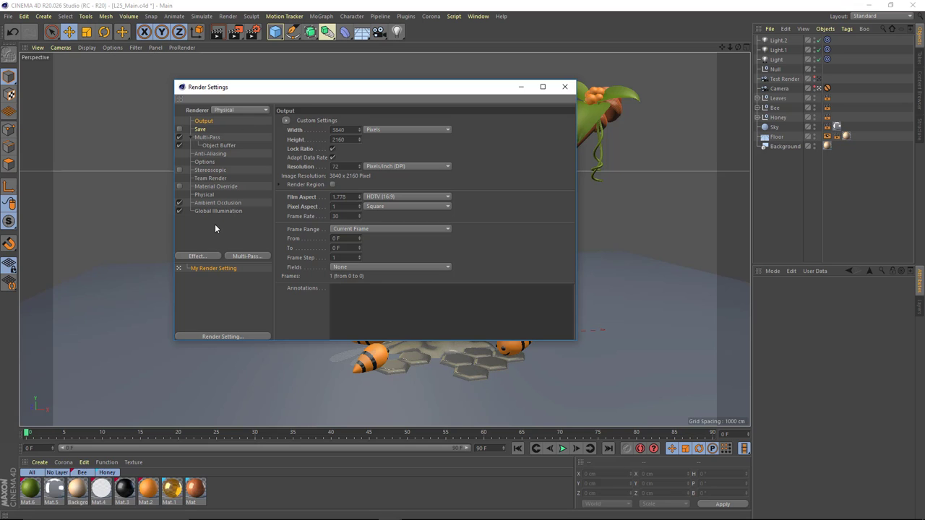
left_click(568, 88)
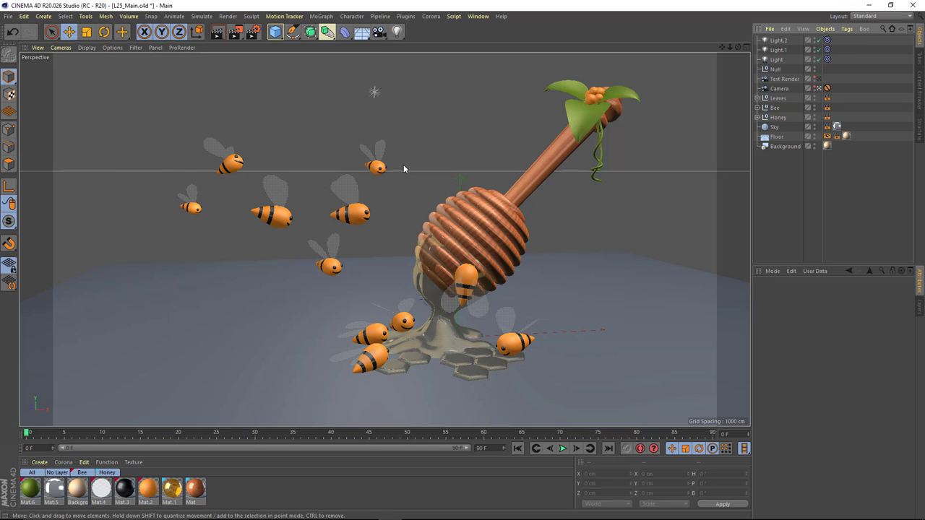
- Start the 3840x2160 final render in a maximized Picture Viewer
left_click(232, 37)
left_click_drag(321, 25, 296, 1)
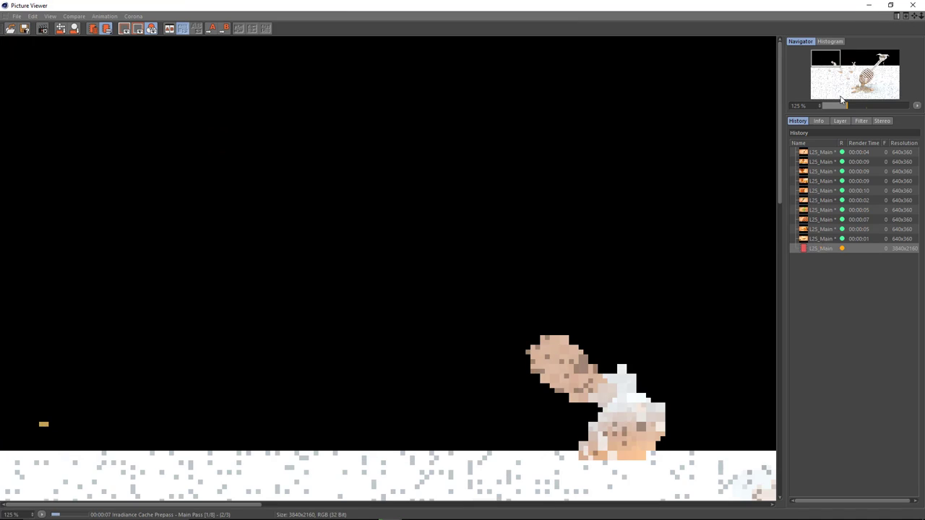
scroll(471, 269, "down", 3)
scroll(470, 282, "down", 2)
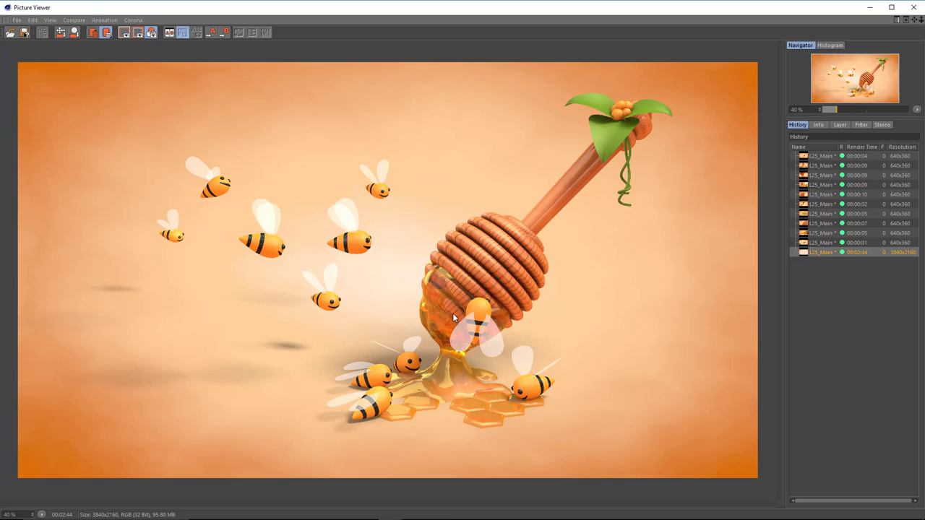
scroll(453, 310, "up", 2)
scroll(452, 305, "up", 1)
scroll(463, 297, "up", 1)
scroll(474, 292, "up", 1)
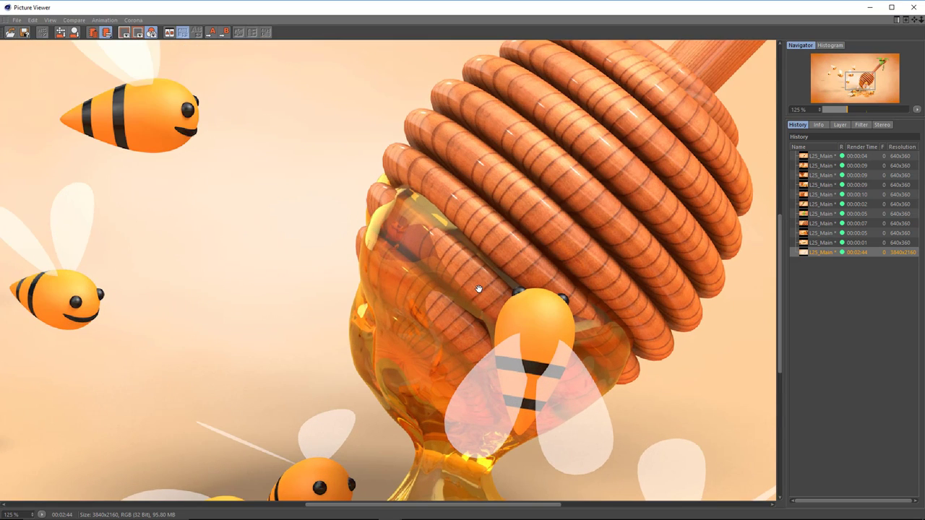
- Zoom and pan across the dipper rings, honeycomb and bees to check the finished render
left_click_drag(478, 289, 422, 198)
mouse_move(412, 256)
left_mouse_down()
mouse_move(376, 427)
mouse_move(407, 190)
mouse_move(254, 172)
mouse_move(427, 182)
mouse_move(548, 223)
left_mouse_up()
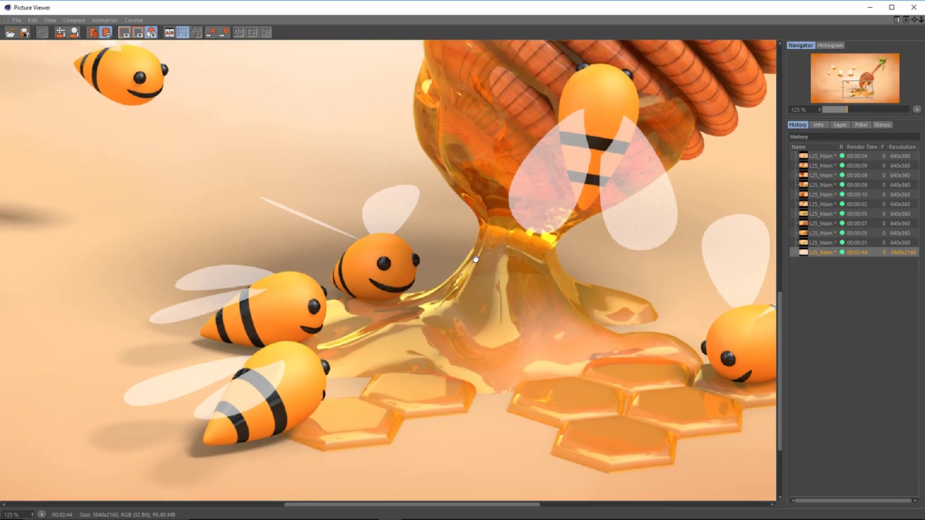
mouse_move(276, 43)
left_mouse_down()
mouse_move(265, 188)
mouse_move(417, 190)
mouse_move(388, 275)
mouse_move(441, 260)
mouse_move(587, 259)
mouse_move(604, 325)
mouse_move(331, 335)
mouse_move(458, 212)
mouse_move(377, 340)
mouse_move(487, 293)
mouse_move(563, 145)
mouse_move(398, 325)
mouse_move(419, 236)
mouse_move(521, 138)
mouse_move(556, 210)
mouse_move(324, 370)
mouse_move(352, 279)
left_mouse_up()
scroll(417, 190, "up", 2)
scroll(458, 213, "down", 2)
scroll(324, 370, "up", 4)
scroll(351, 279, "down", 2)
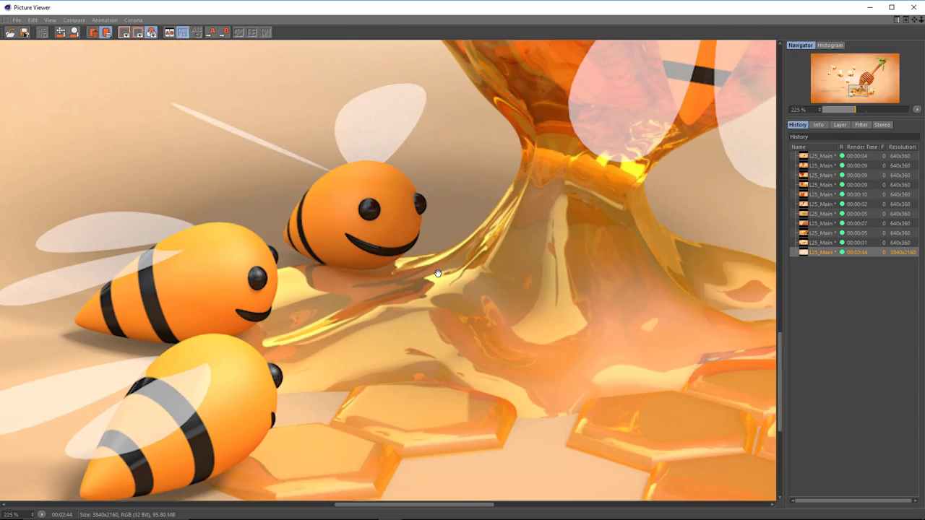
scroll(352, 279, "down", 3)
scroll(432, 272, "down", 2)
scroll(432, 272, "down", 1)
scroll(432, 272, "down", 2)
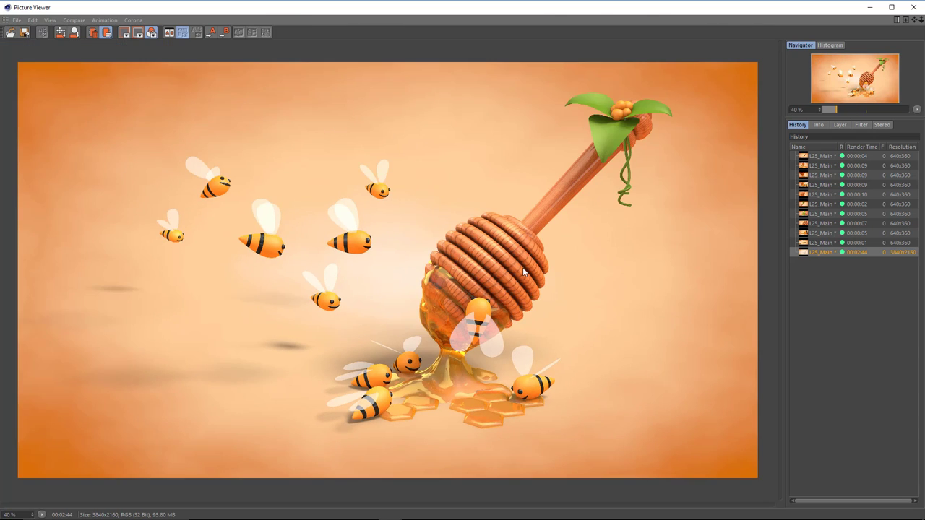
left_click(860, 125)
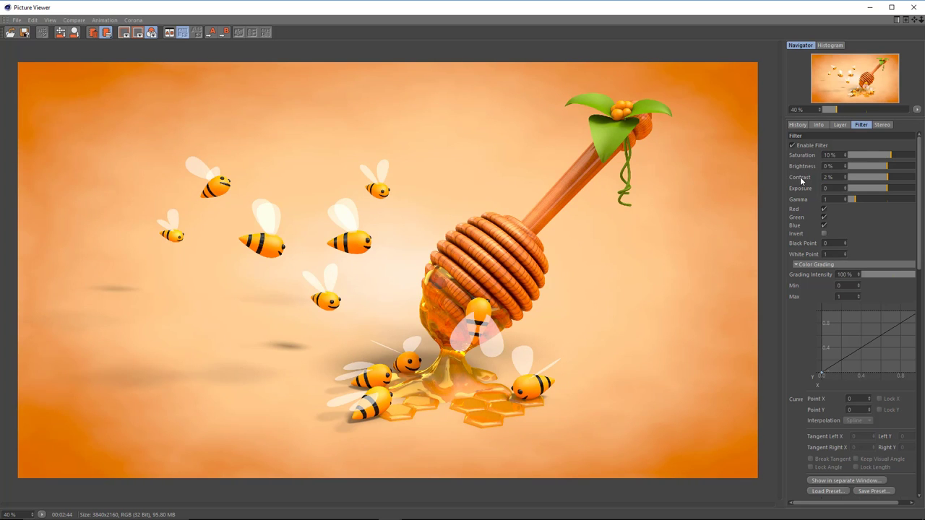
- Compare the render with the 10% saturation, 2% contrast filter off and on, leaving it enabled
left_click(796, 144)
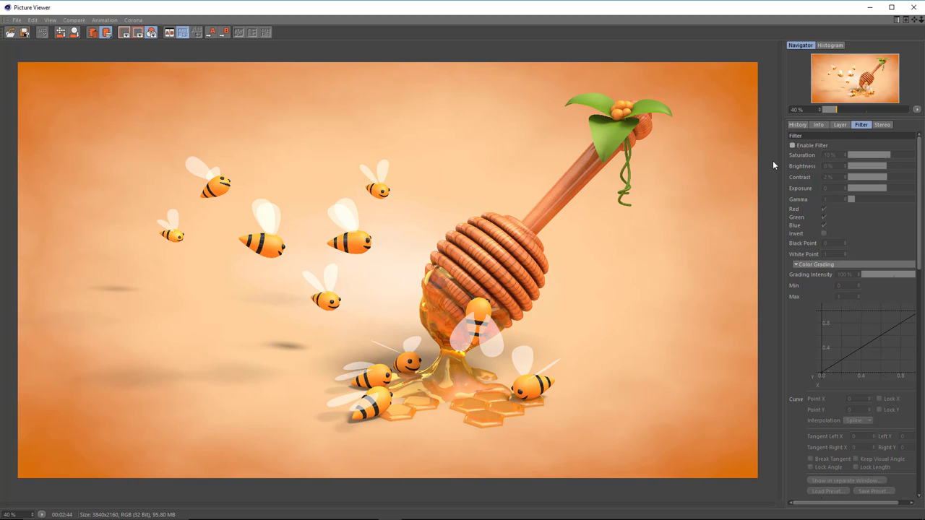
left_click(801, 148)
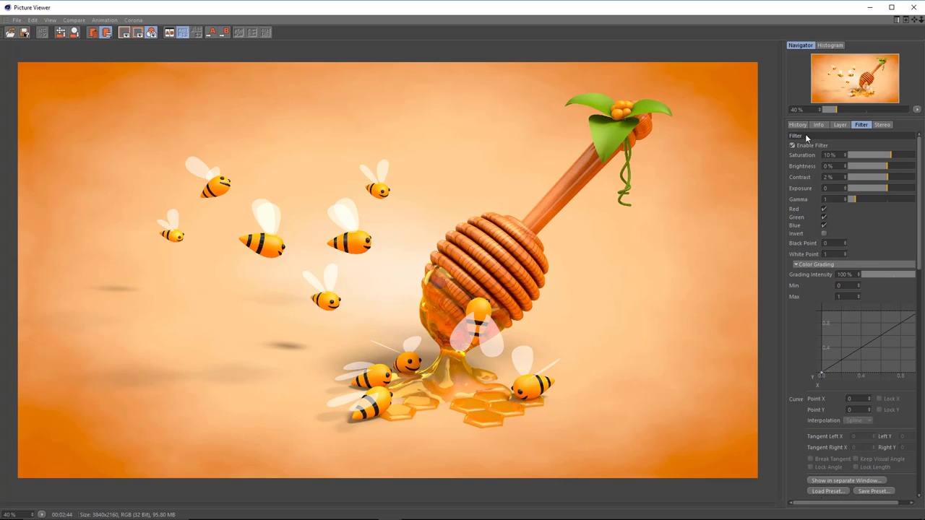
left_click(798, 125)
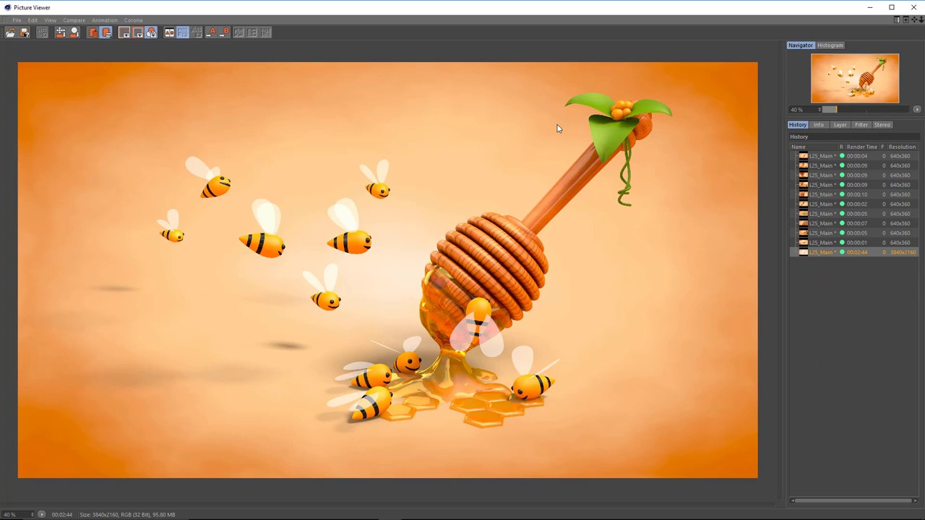
- Save the final render from the Picture Viewer as an 8-bit TIF still image
left_click(25, 34)
left_click_drag(82, 12, 221, 99)
left_click(210, 123)
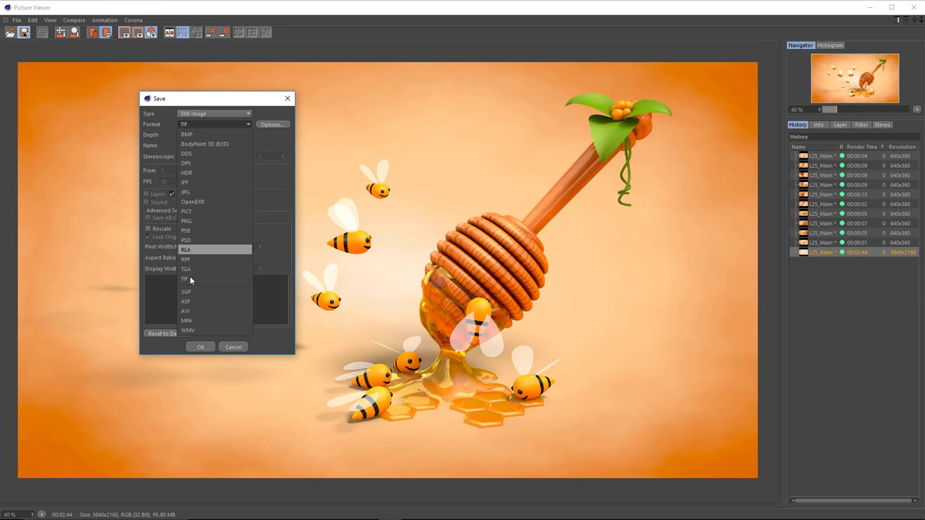
left_click(189, 279)
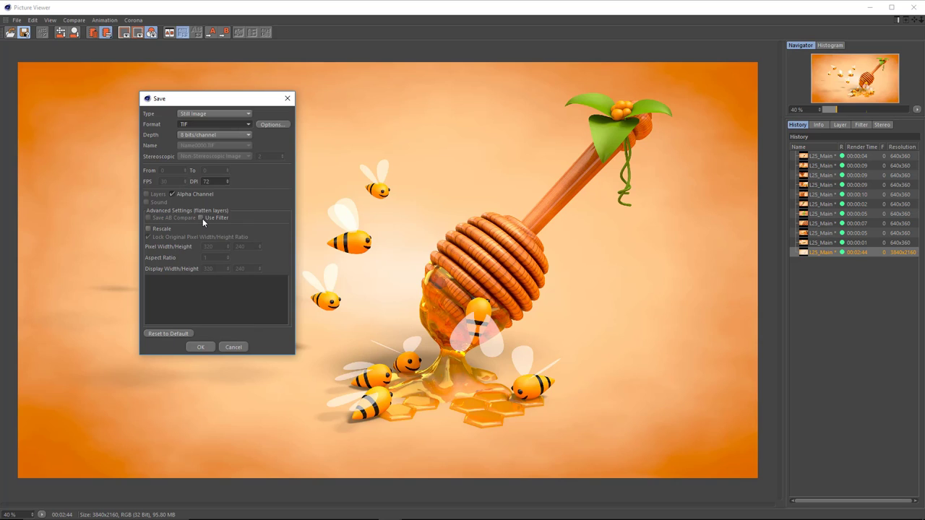
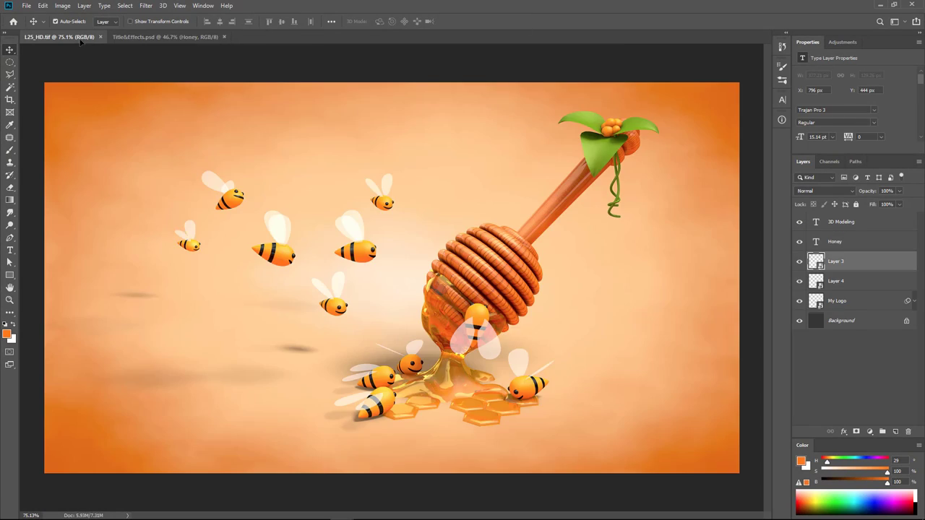
- Scale the bokeh layer to cover the canvas and mask it using the Object Buffer 1 channel selection
key("ctrl+t")
left_click_drag(739, 83, 747, 81)
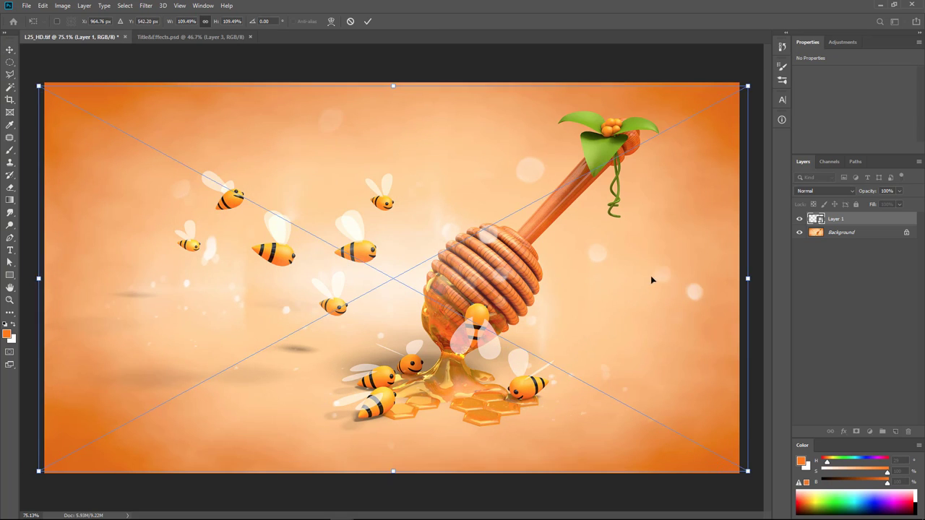
key("Return")
left_click(829, 162)
left_click(814, 223)
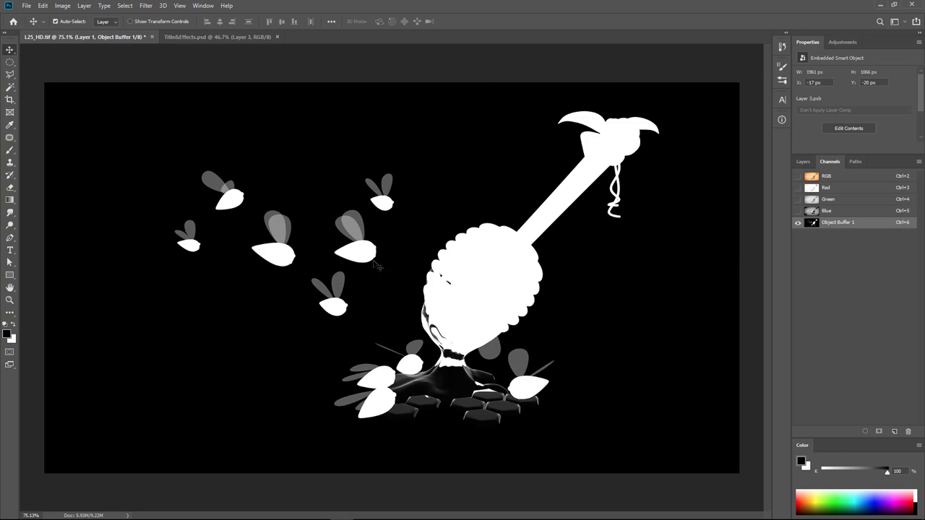
left_click(826, 175)
left_click(811, 222, "ctrl")
left_click(803, 161)
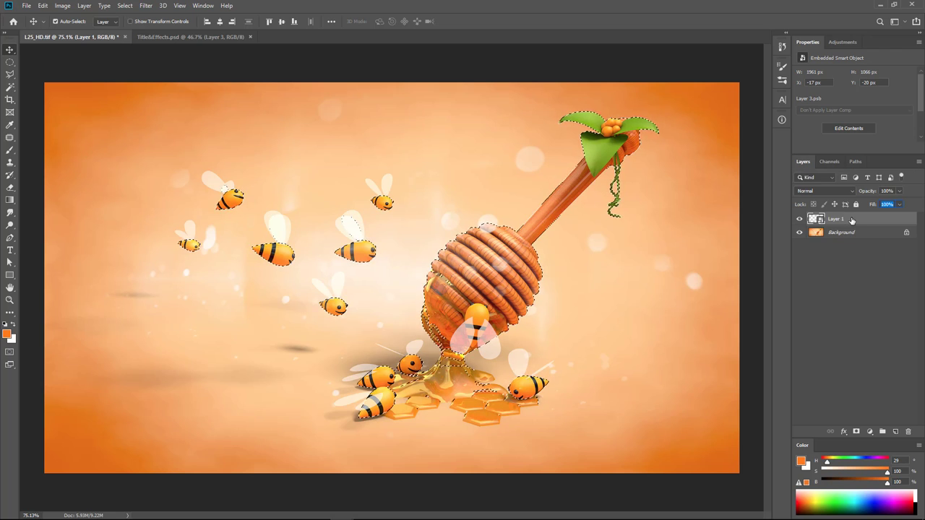
left_click(856, 431)
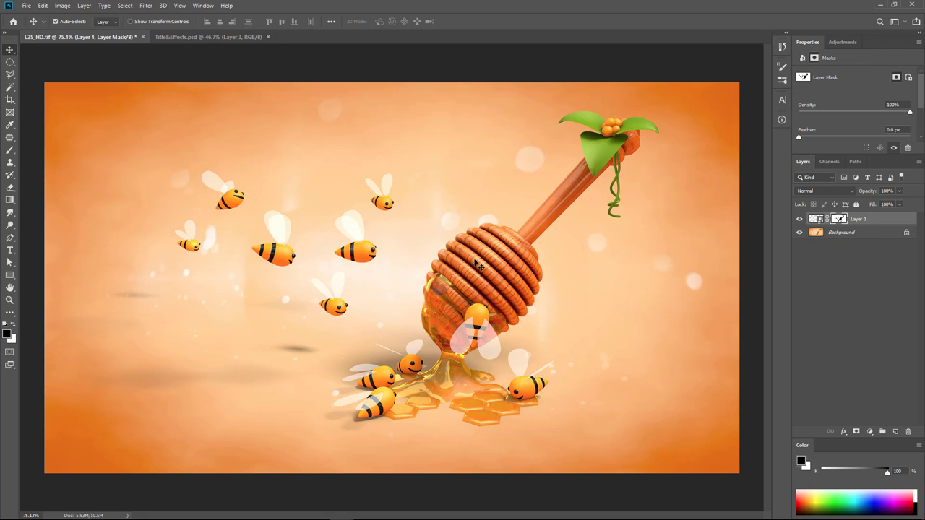
- Set the bokeh layer to Overlay, nudge it into place, and group it with a group mask
left_click(824, 190)
left_click(817, 296)
left_click(826, 219)
left_click_drag(592, 248, 598, 252)
key("ctrl+g")
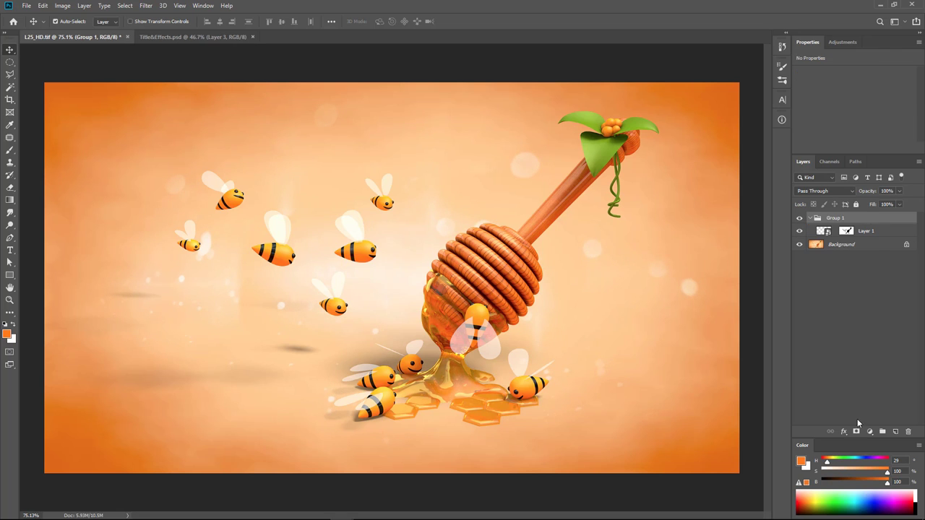
left_click(856, 431)
- Paint black with a soft brush on Group 1's mask to fade the bokeh near the bees
key("b")
key("d")
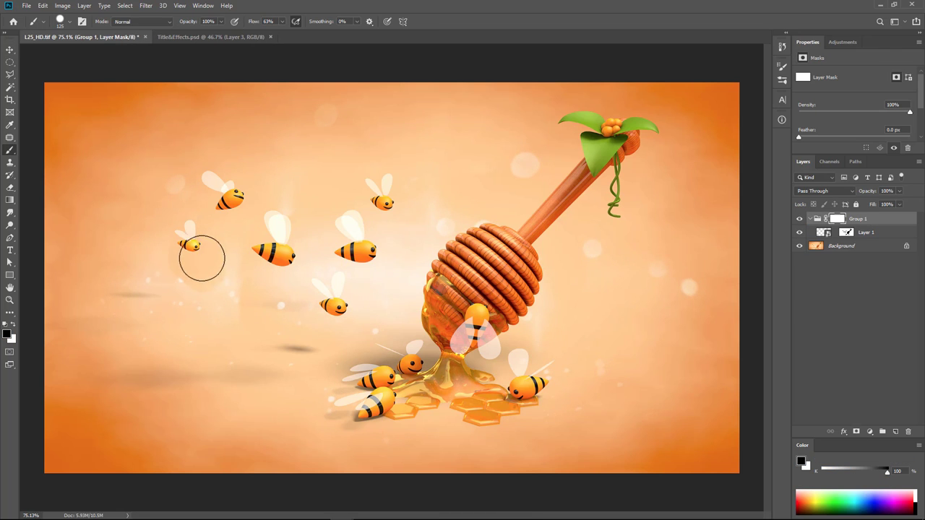
right_click(217, 217)
key("Return")
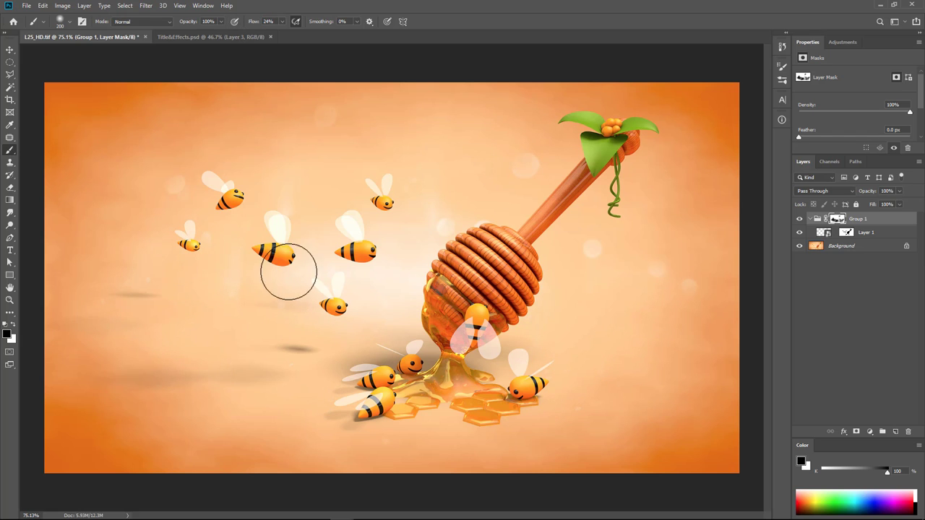
- Shift the bokeh layer slightly with the Move tool
key("v")
left_click_drag(574, 252, 584, 256)
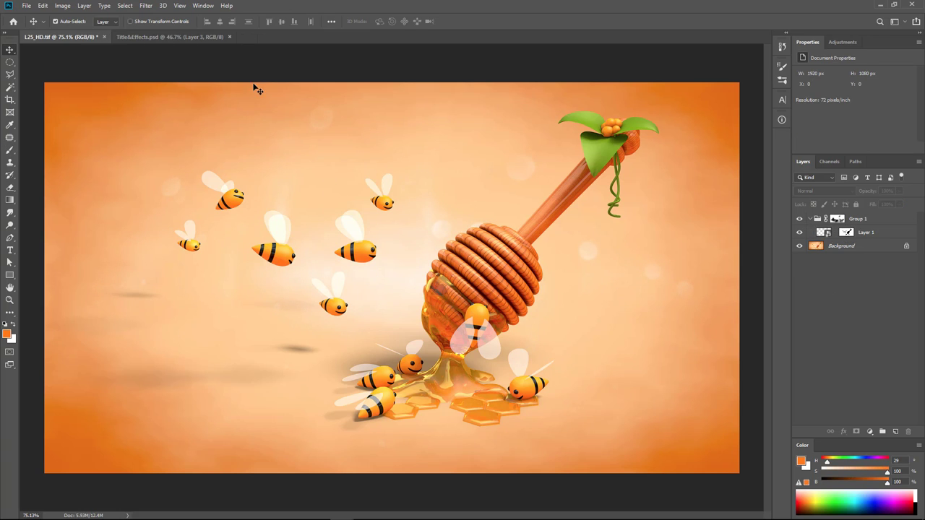
left_click(190, 37)
- Copy the Honey and 3D Modeling title layers into the poster and group them as Group 2
mouse_move(371, 213)
left_mouse_down()
mouse_move(206, 326)
mouse_move(244, 316)
left_mouse_up()
left_click(816, 231, "shift")
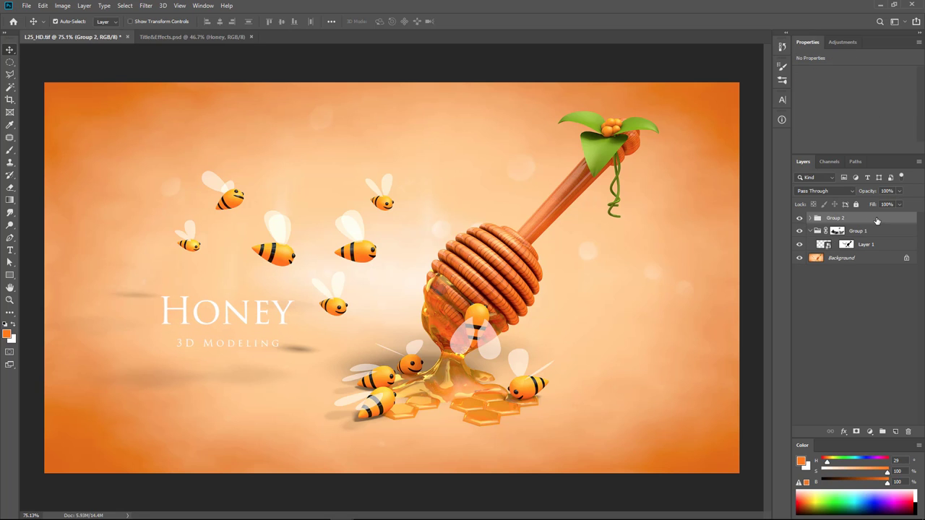
key("ctrl+g")
- Give the title group a dark brown #6d3300 Color Overlay and bring in the sparkle layer
double_click(882, 218)
left_click(547, 253)
mouse_move(766, 121)
left_mouse_down()
mouse_move(757, 125)
mouse_move(776, 132)
left_mouse_up()
left_click(769, 166)
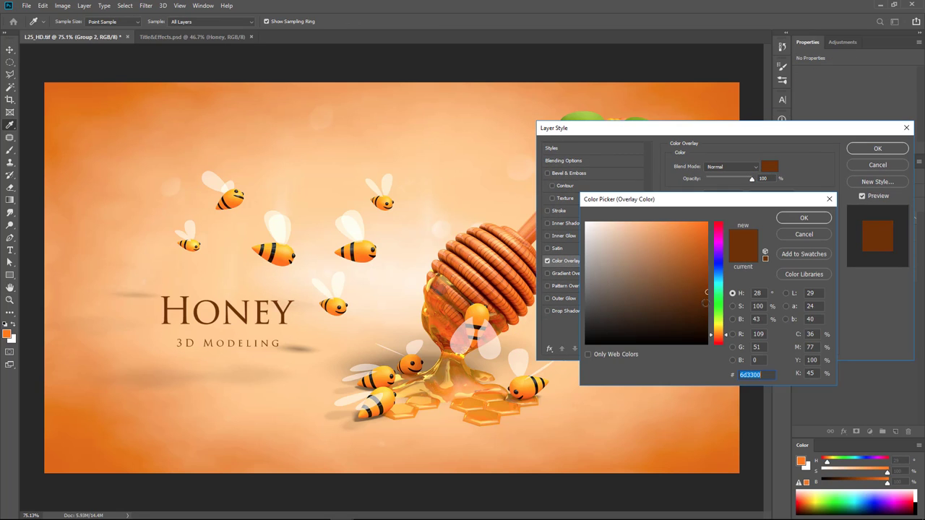
left_click(799, 219)
left_click(865, 151)
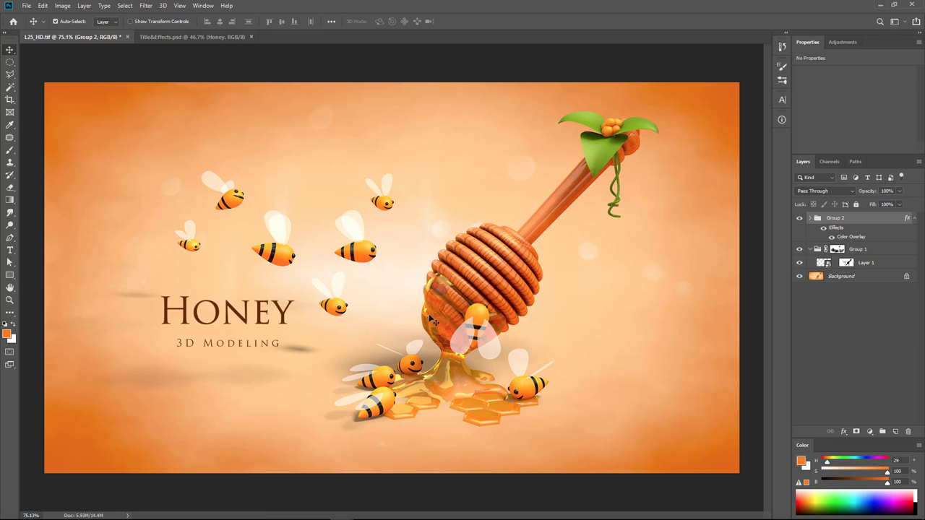
left_click(191, 36)
left_click_drag(516, 202, 465, 318)
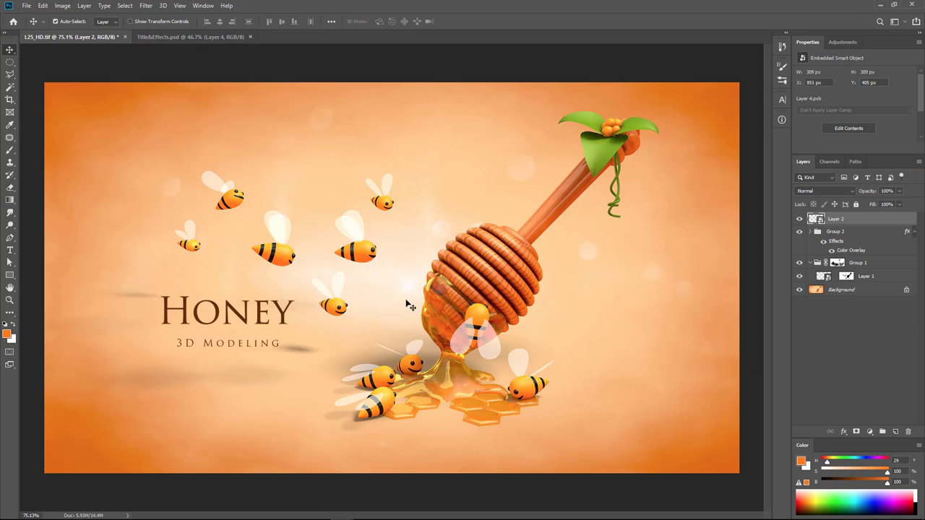
- Shrink the sparkle to about 33.5% of its size
scroll(477, 321, "up", 1, "alt")
scroll(468, 379, "up", 1, "alt")
key("ctrl+t")
left_click_drag(600, 209, 531, 274, "alt")
key("Return")
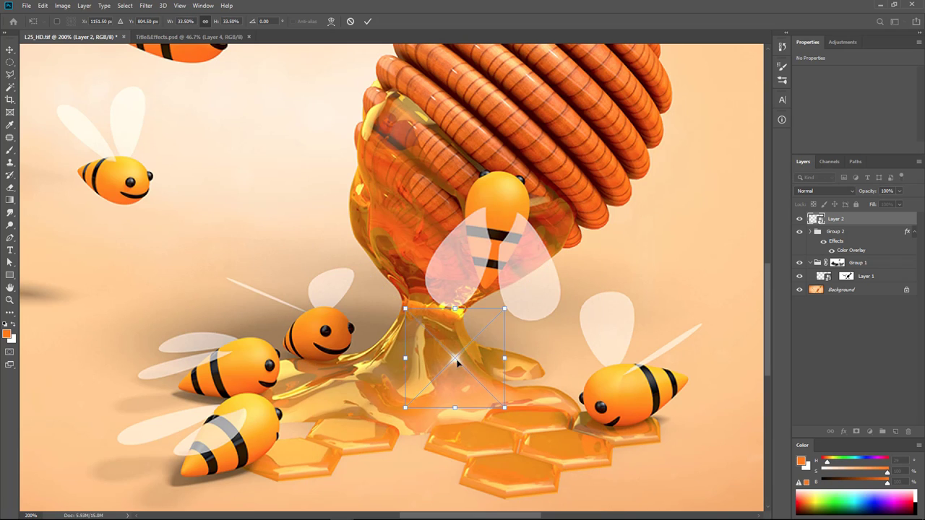
- Duplicate the sparkle onto the honey drip, blended as Color Dodge with 82% fill
scroll(466, 326, "down", 1)
left_click_drag(467, 325, 359, 403, "alt")
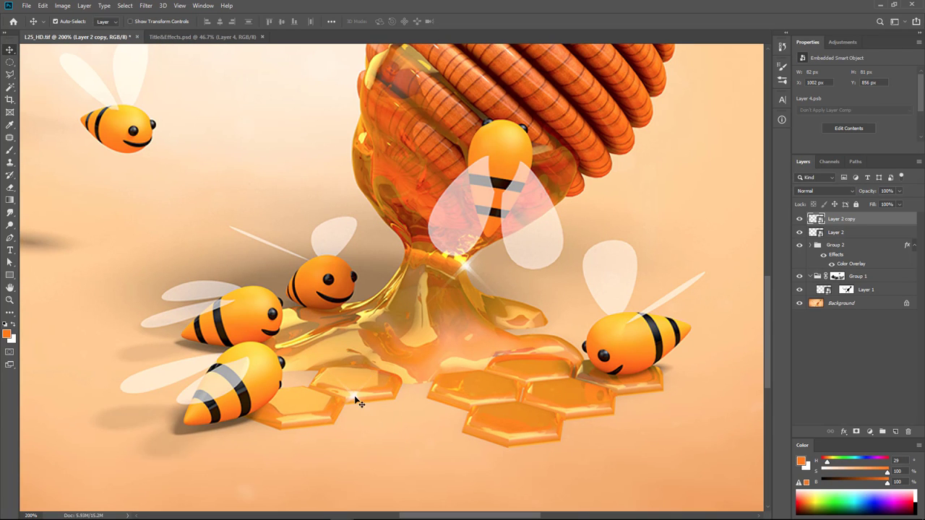
left_click_drag(473, 401, 502, 441)
scroll(503, 441, "down", 1)
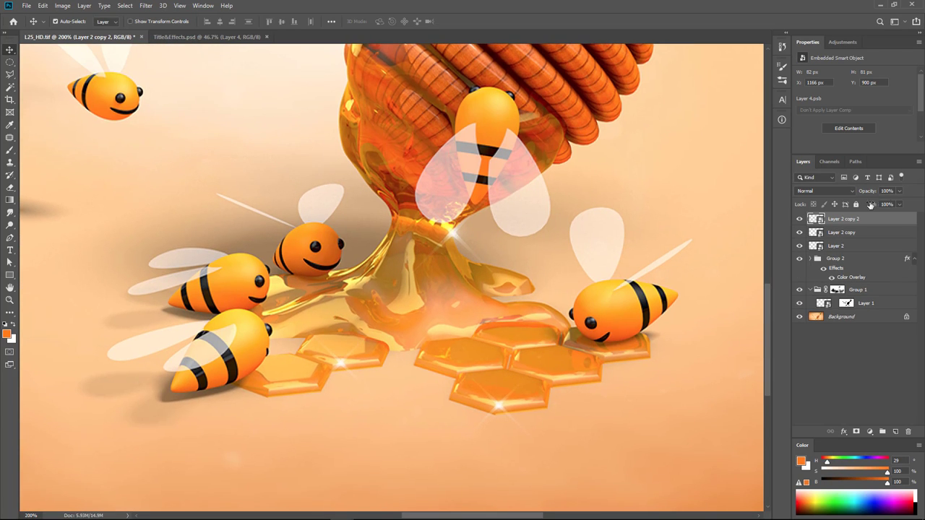
left_click(824, 191)
left_click(809, 279)
left_click_drag(873, 204, 861, 208)
- Place another sparkle copy higher on the honey and return it to Normal blending
left_click(342, 371)
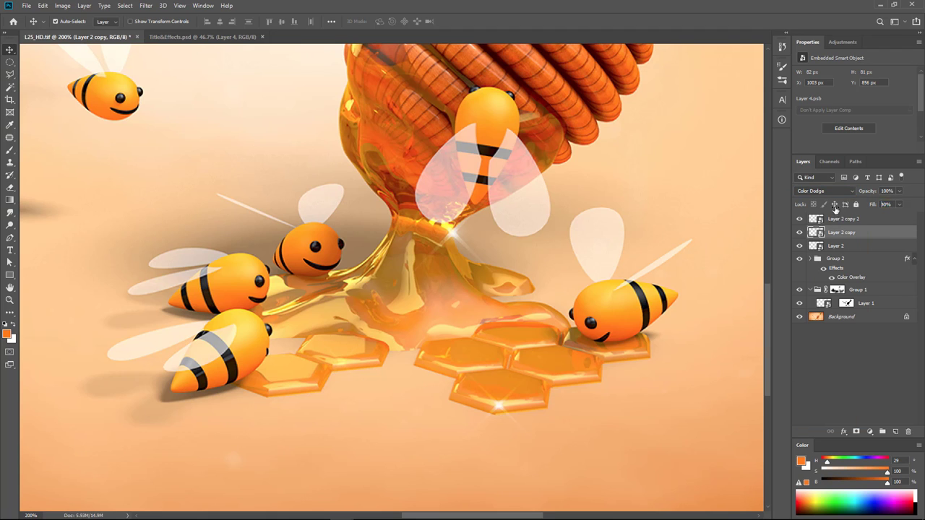
left_click_drag(396, 305, 396, 326)
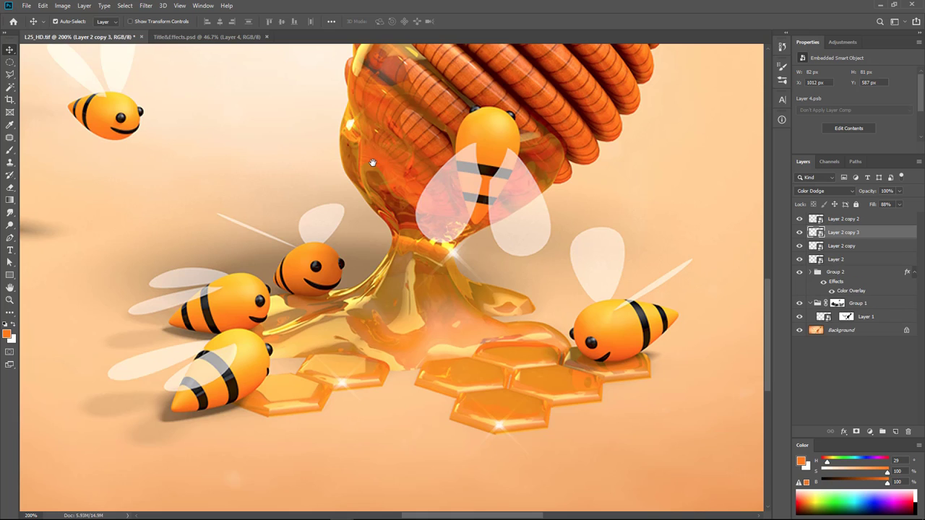
left_click_drag(373, 162, 373, 300)
left_click(824, 191)
left_click(809, 192)
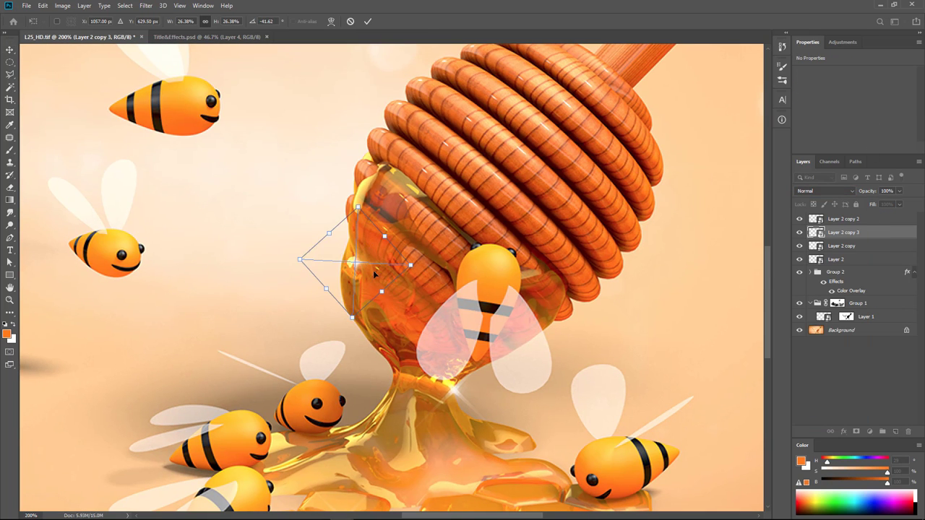
scroll(356, 267, "down", 3, "alt")
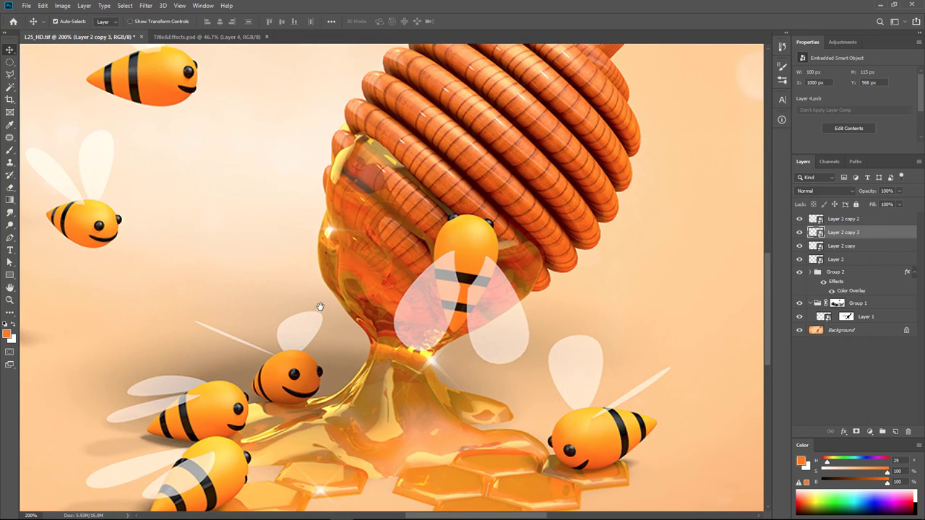
scroll(408, 357, "up", 2, "alt")
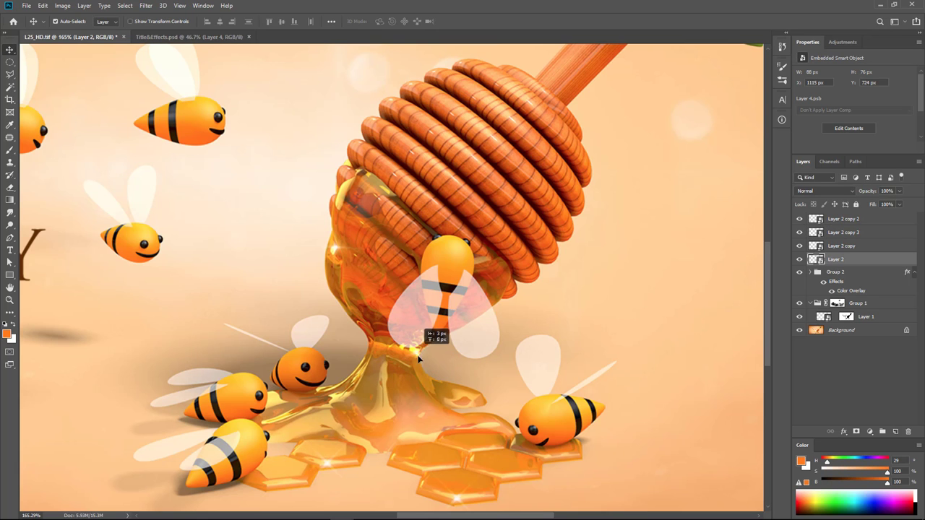
scroll(422, 358, "down", 2, "alt")
scroll(425, 333, "down", 1, "alt")
scroll(426, 311, "down", 1, "alt")
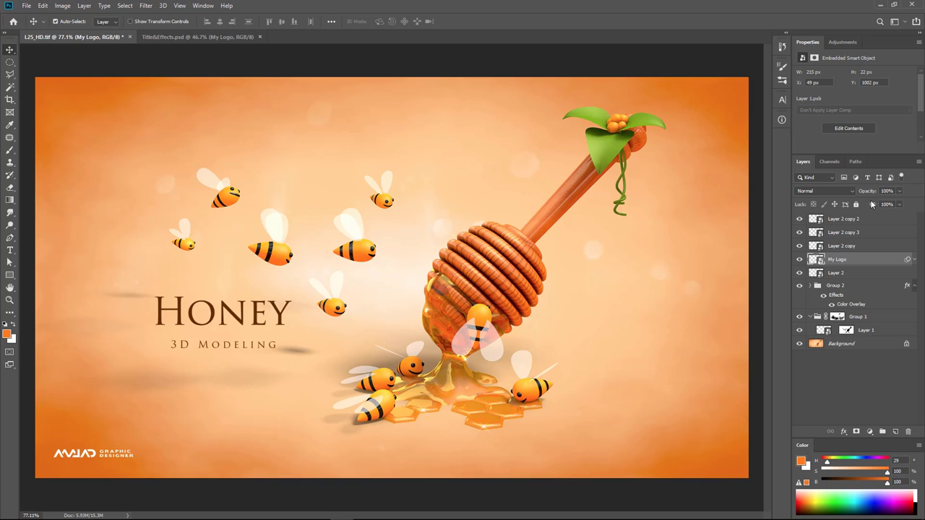
- View the finished Honey poster full screen, zooming and panning over the honeycomb and bees
key("f")
key("f")
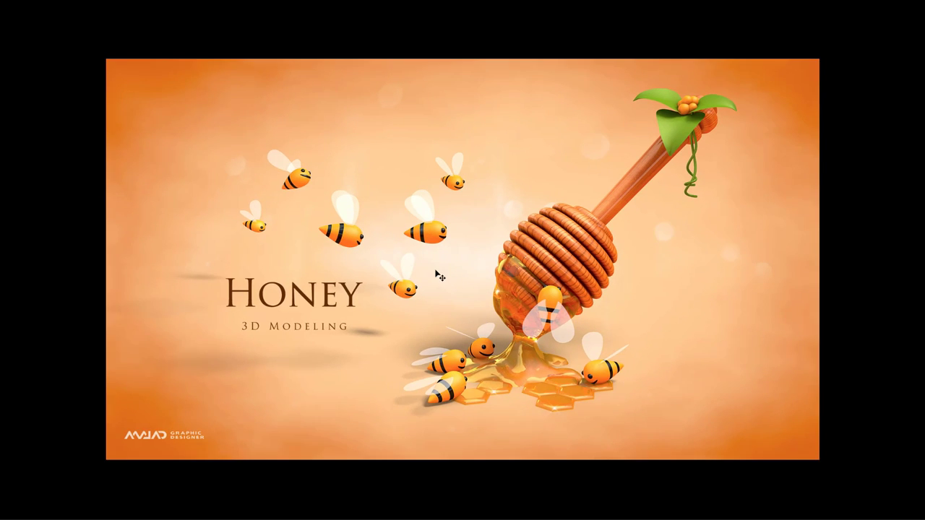
scroll(448, 267, "up", 3, "alt")
scroll(470, 269, "up", 2, "alt")
scroll(455, 304, "up", 1, "alt")
scroll(419, 260, "down", 1, "alt")
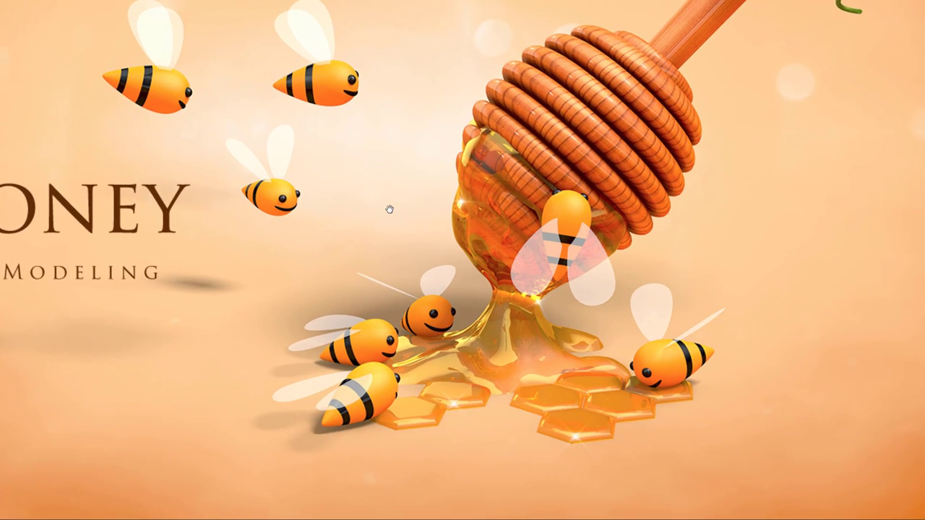
scroll(303, 260, "up", 2, "alt")
scroll(426, 425, "up", 1, "alt")
scroll(617, 258, "down", 1, "alt")
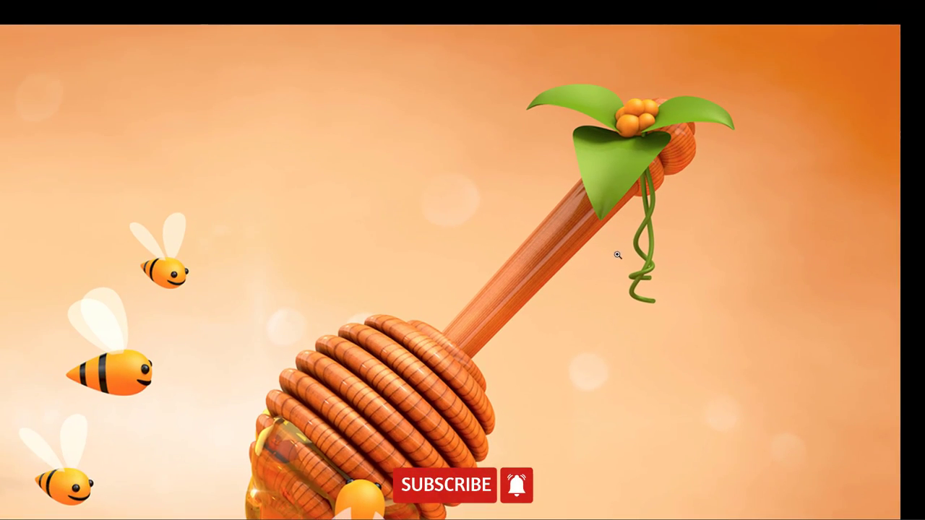
scroll(617, 258, "up", 1, "alt")
scroll(542, 168, "up", 1, "alt")
left_click_drag(542, 167, 564, 71)
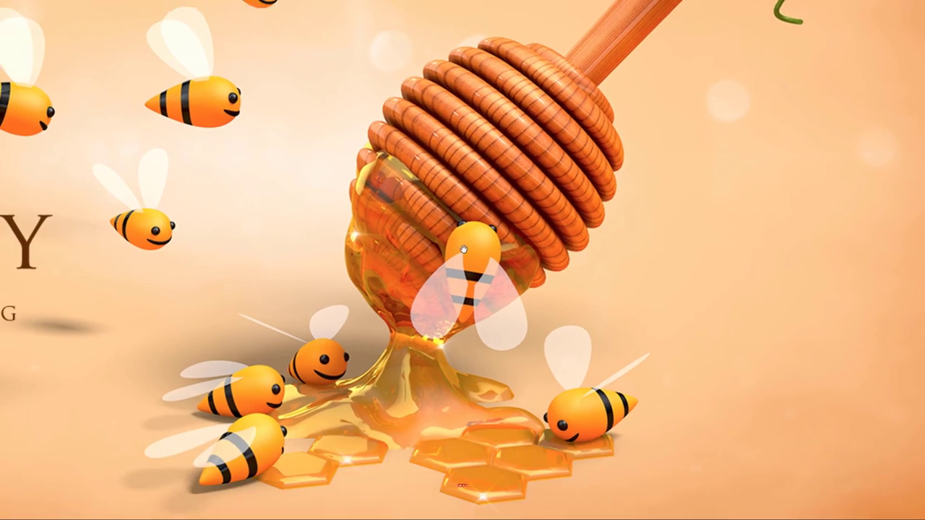
scroll(418, 312, "up", 1, "alt")
scroll(418, 313, "up", 1, "alt")
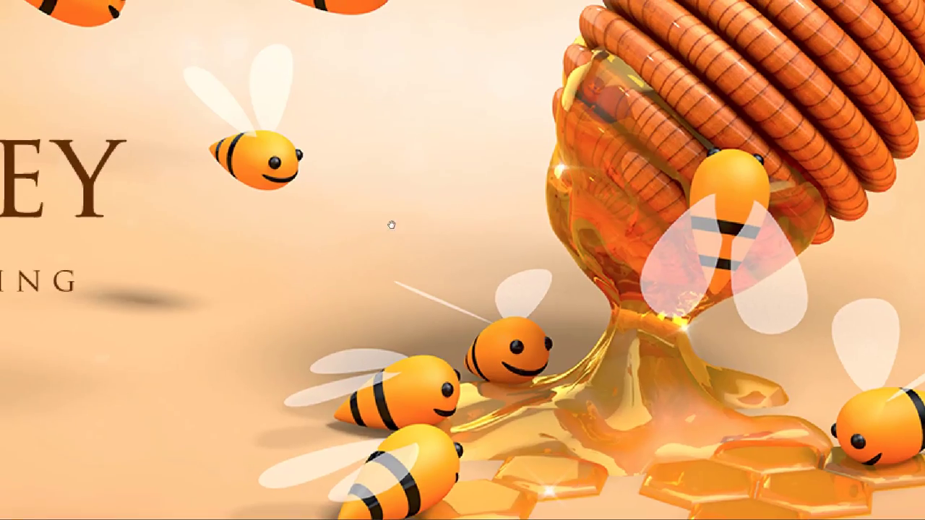